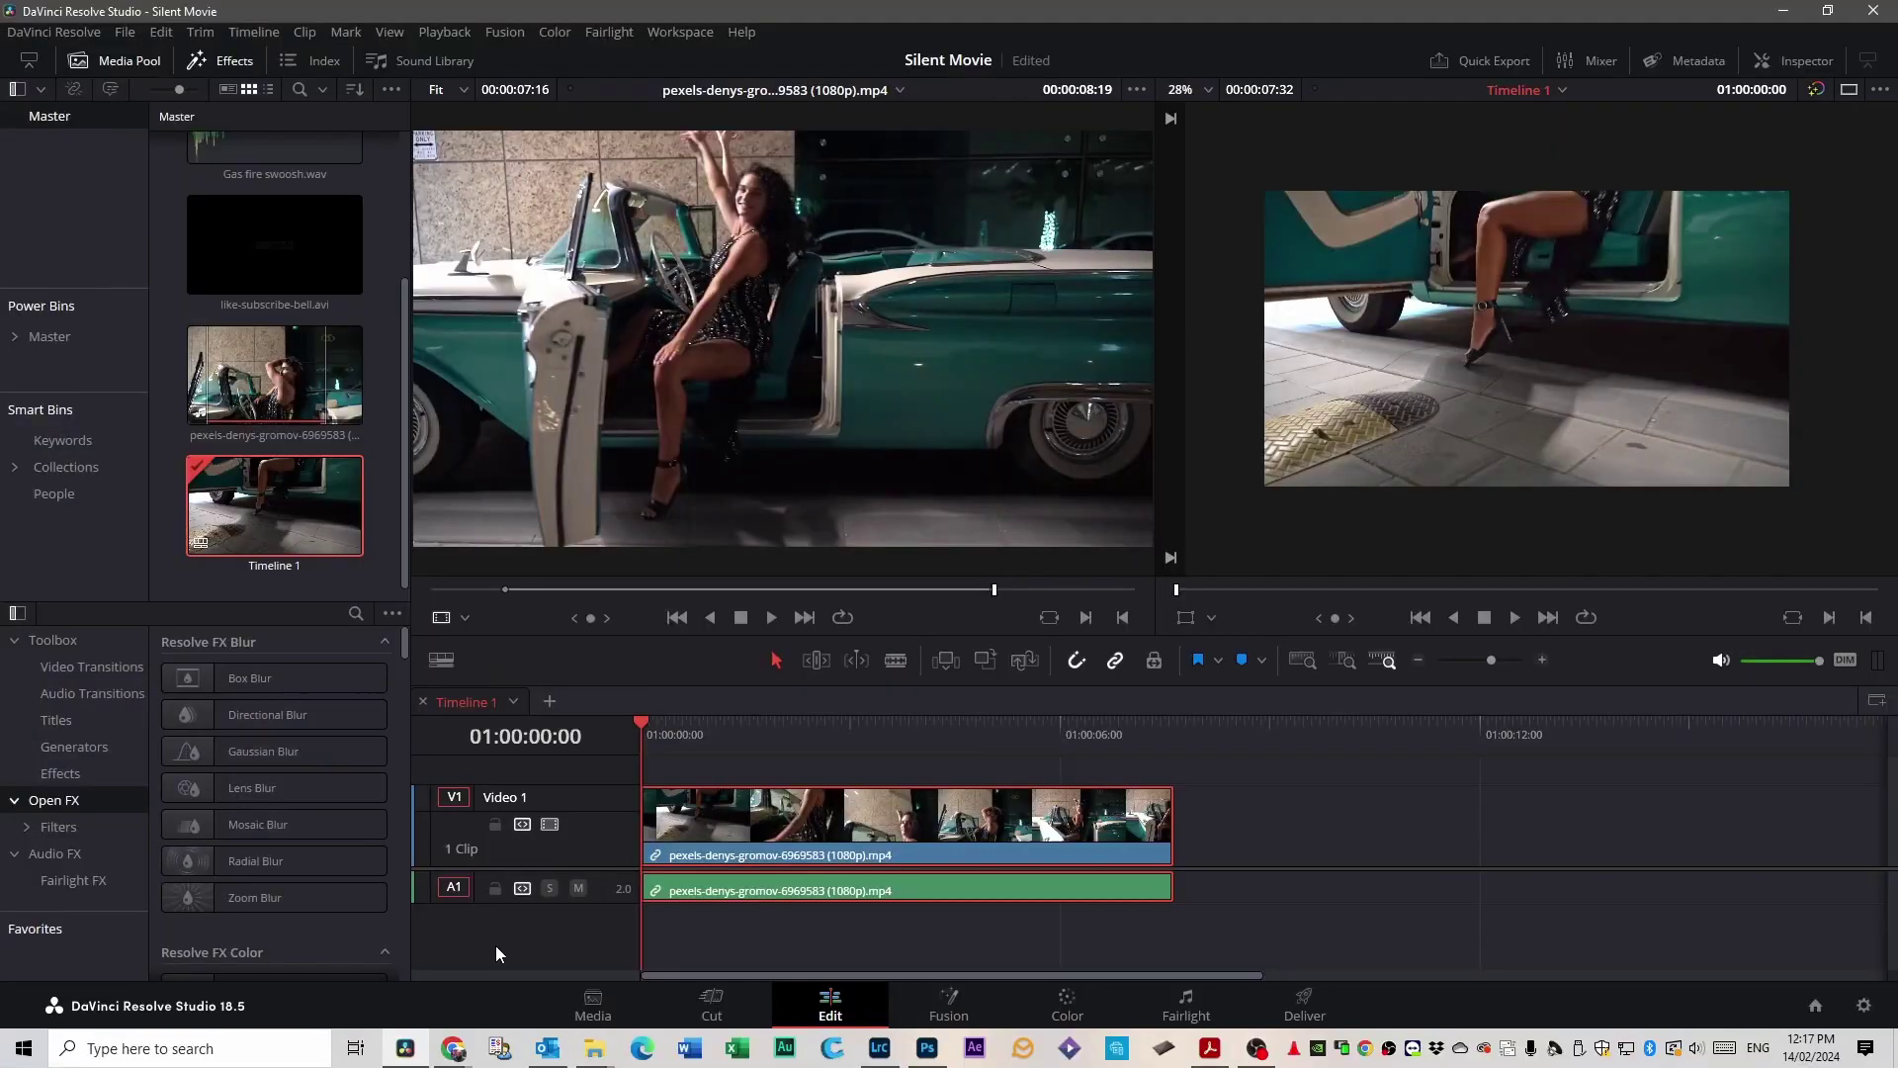
# Set the car clip's video frame rate to a lower Custom value in Clip Attributes.
pyautogui.press('space')
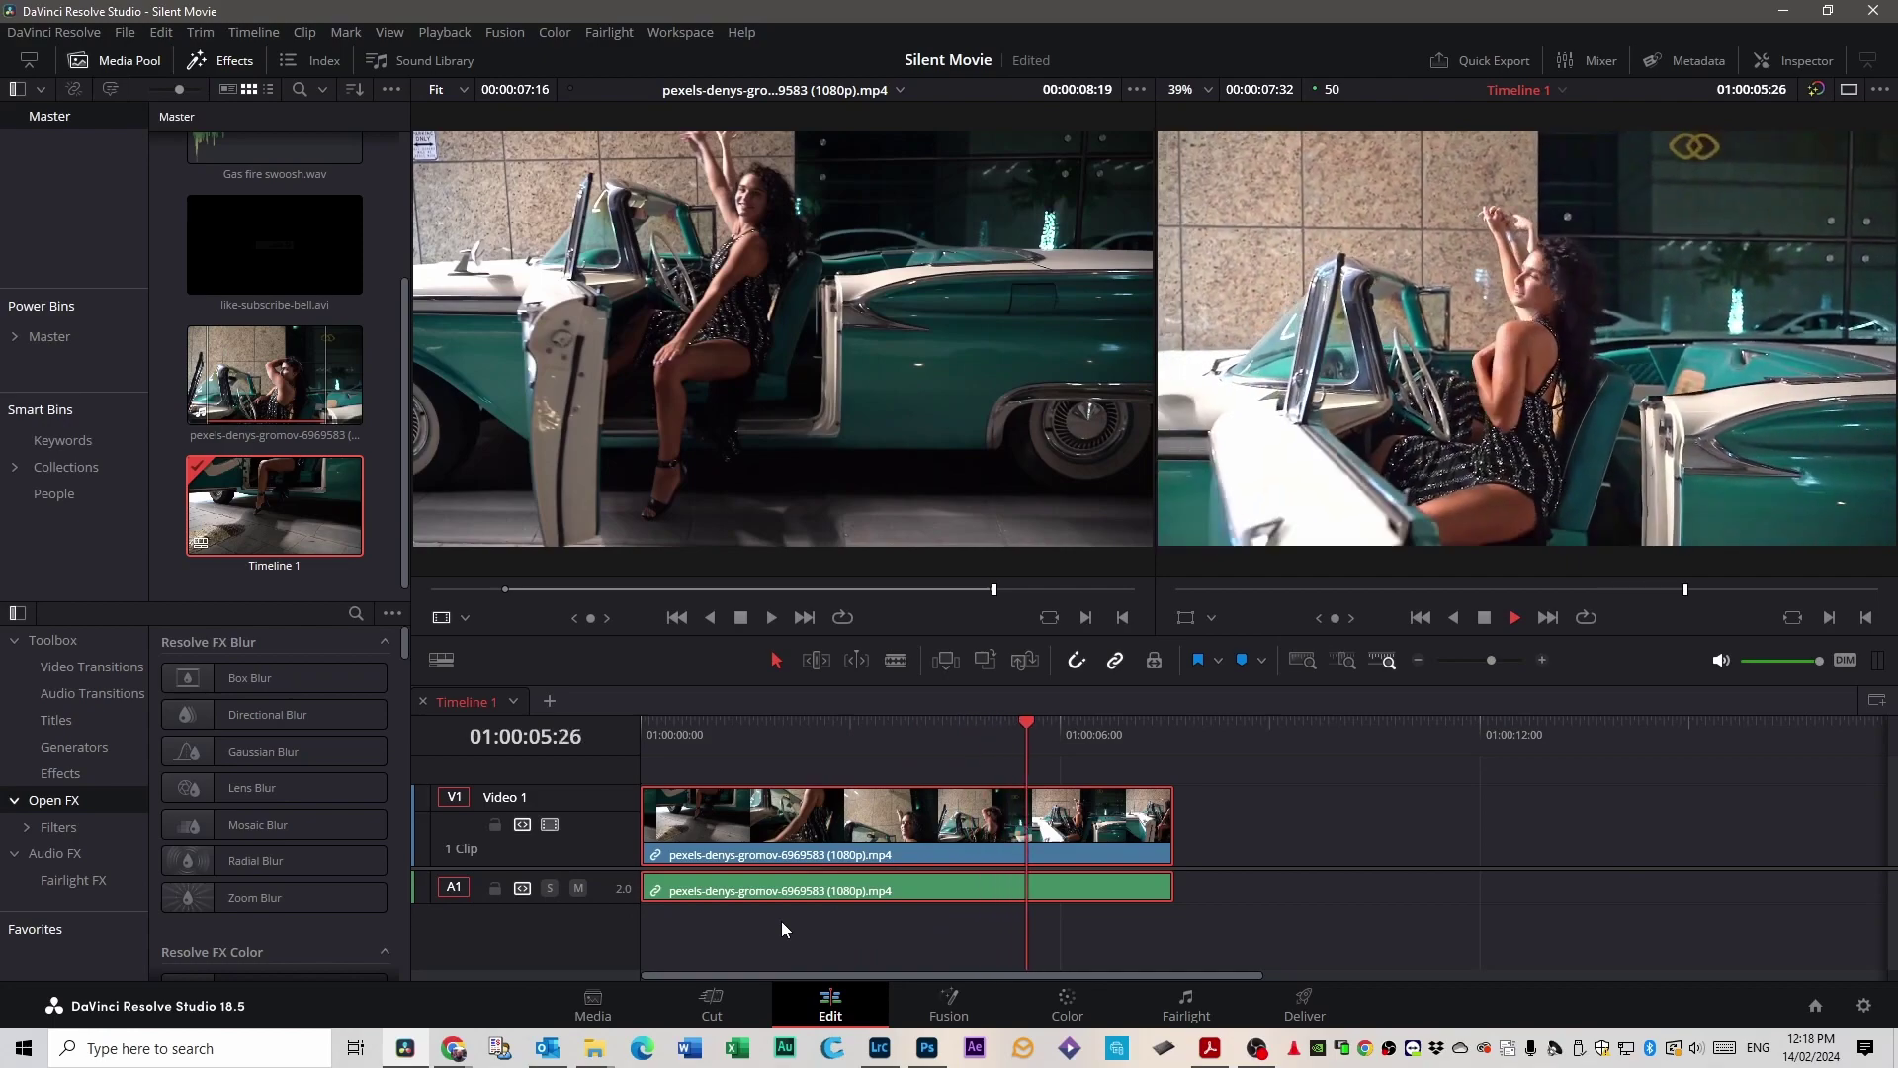
pyautogui.press('space')
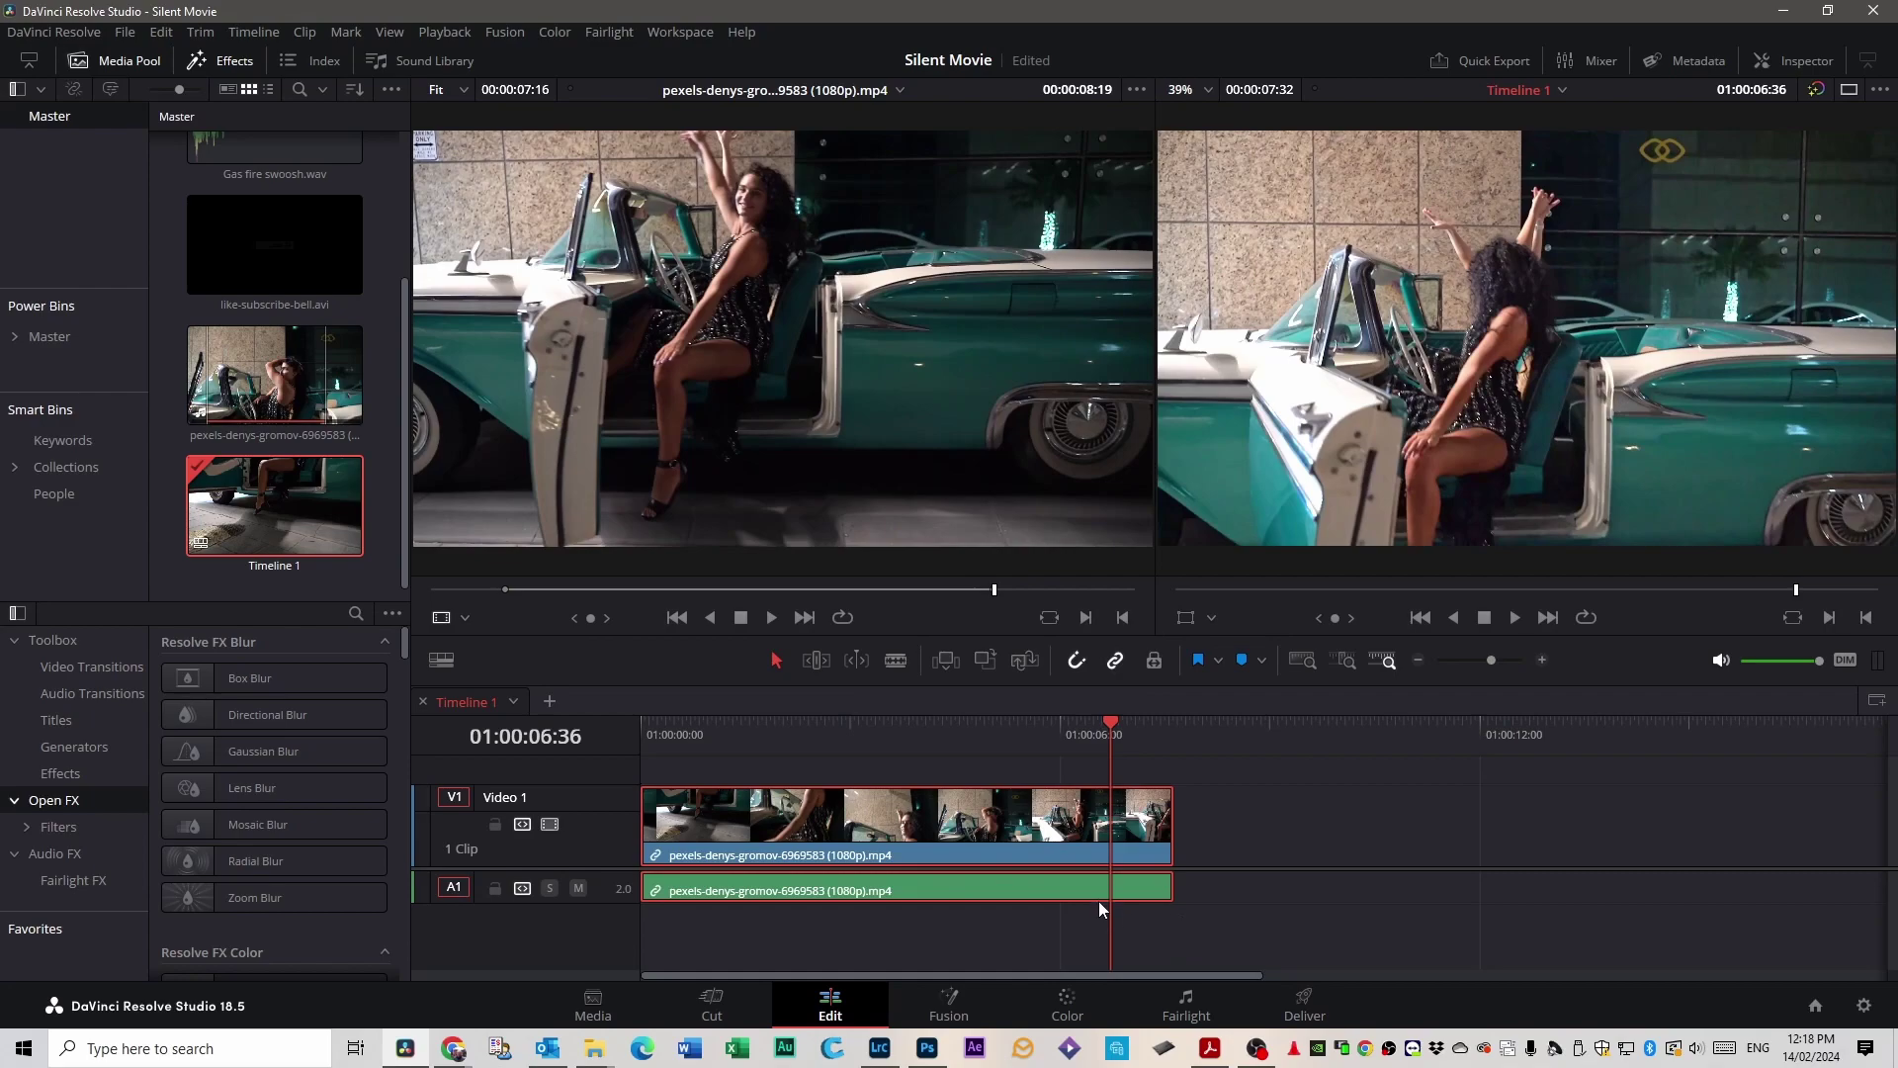
pyautogui.rightClick(909, 820)
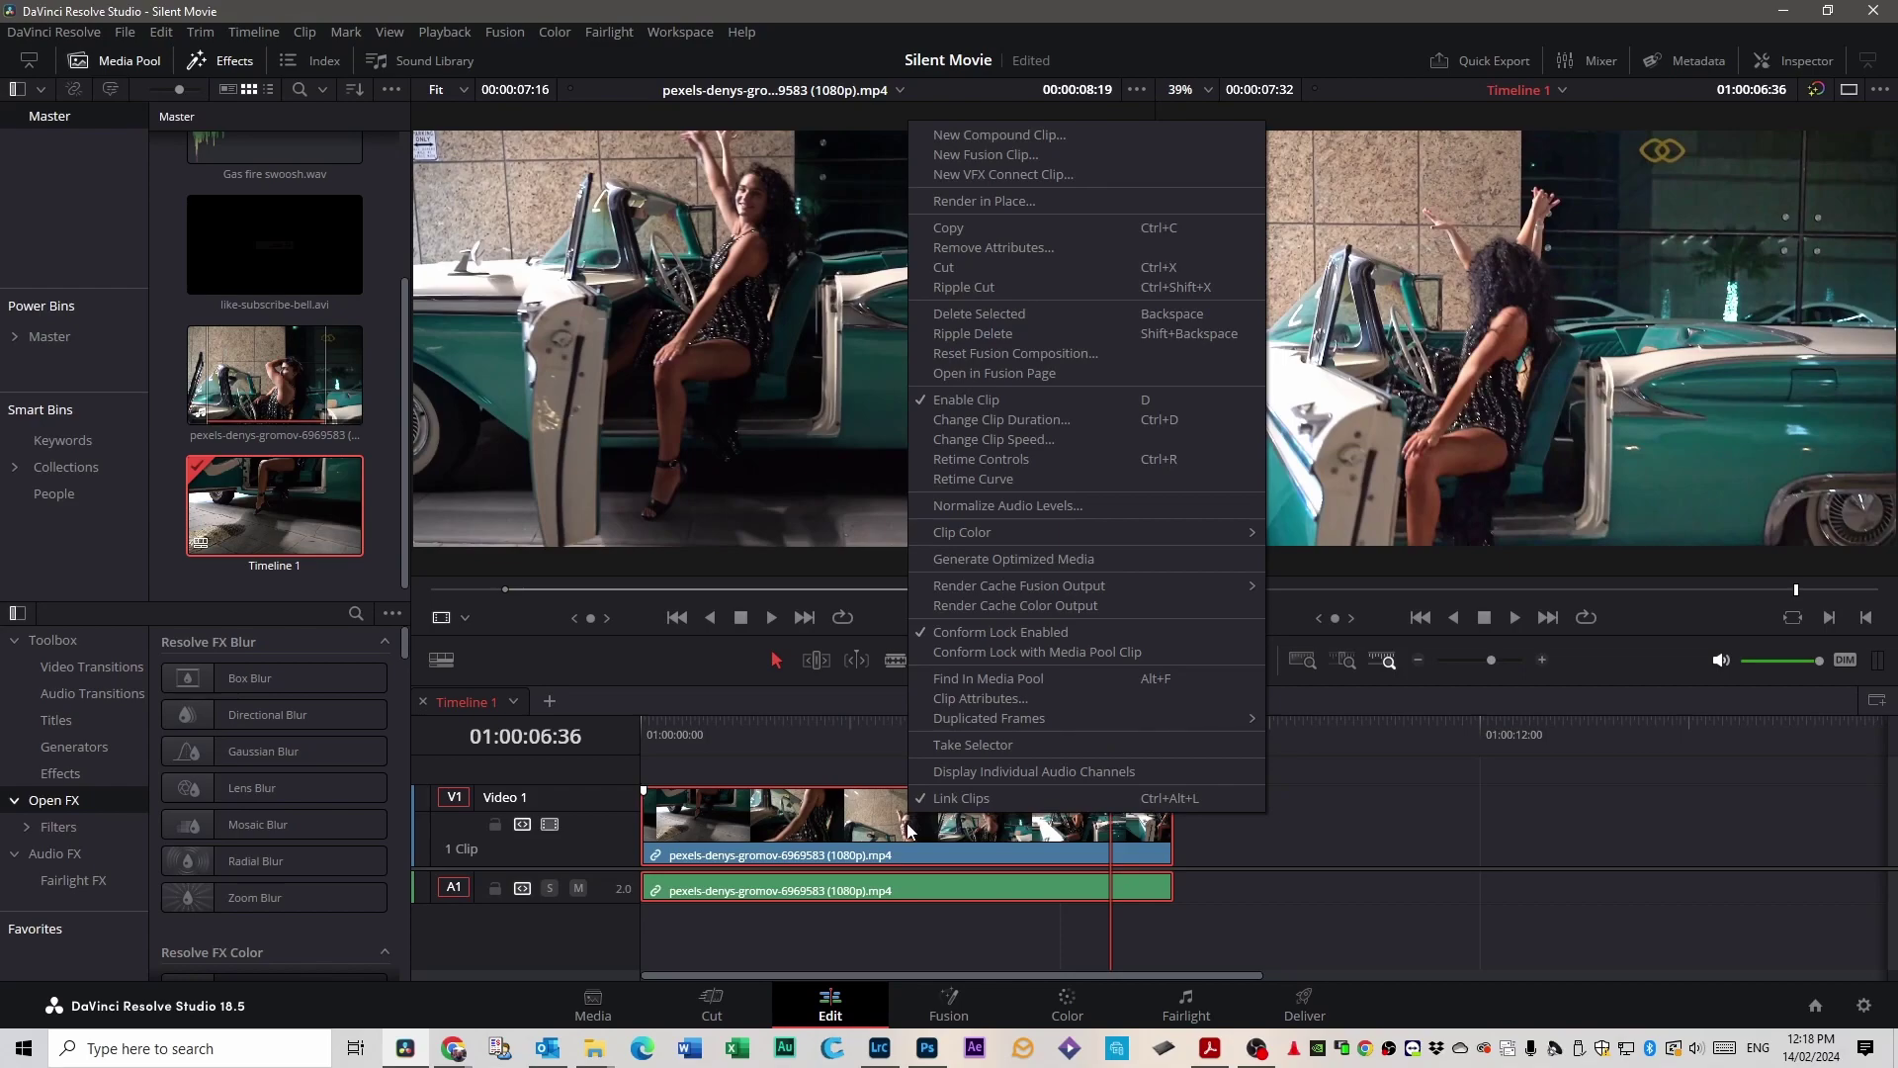
pyautogui.click(965, 699)
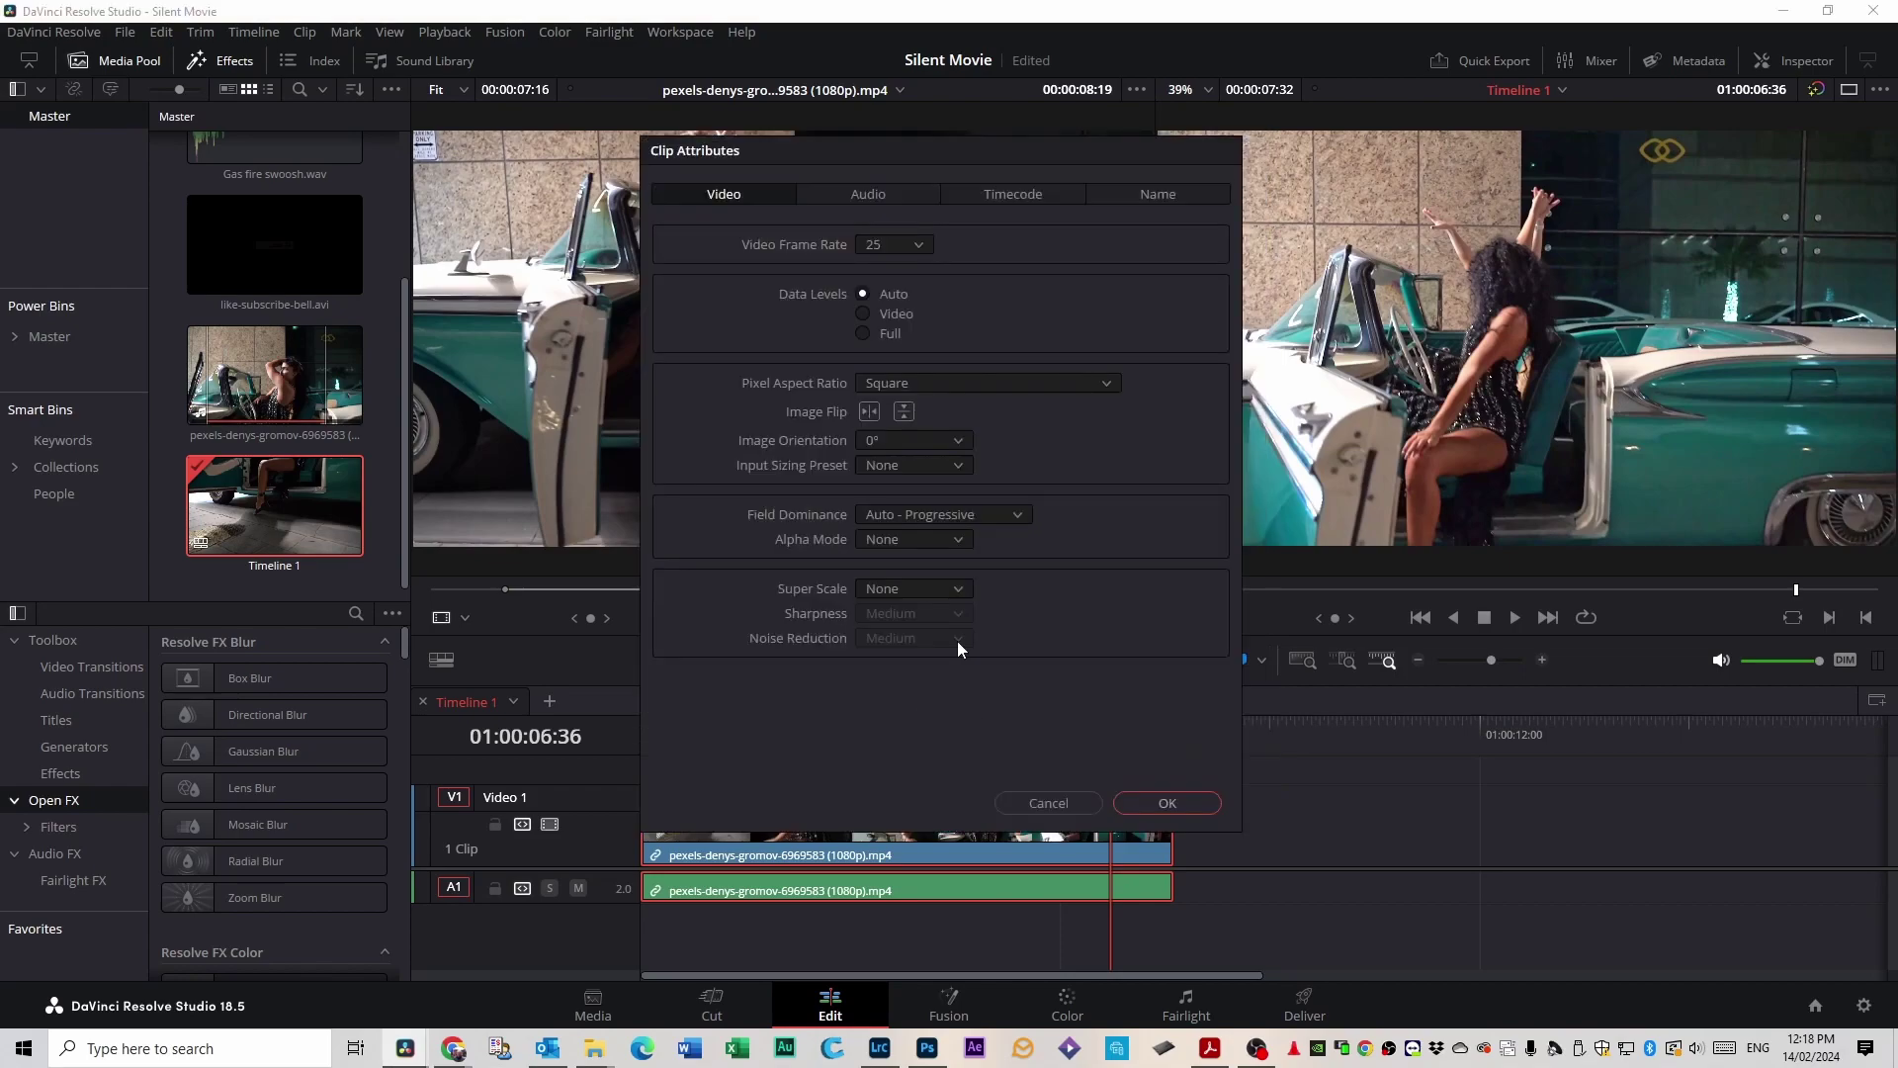
pyautogui.click(918, 242)
pyautogui.click(904, 269)
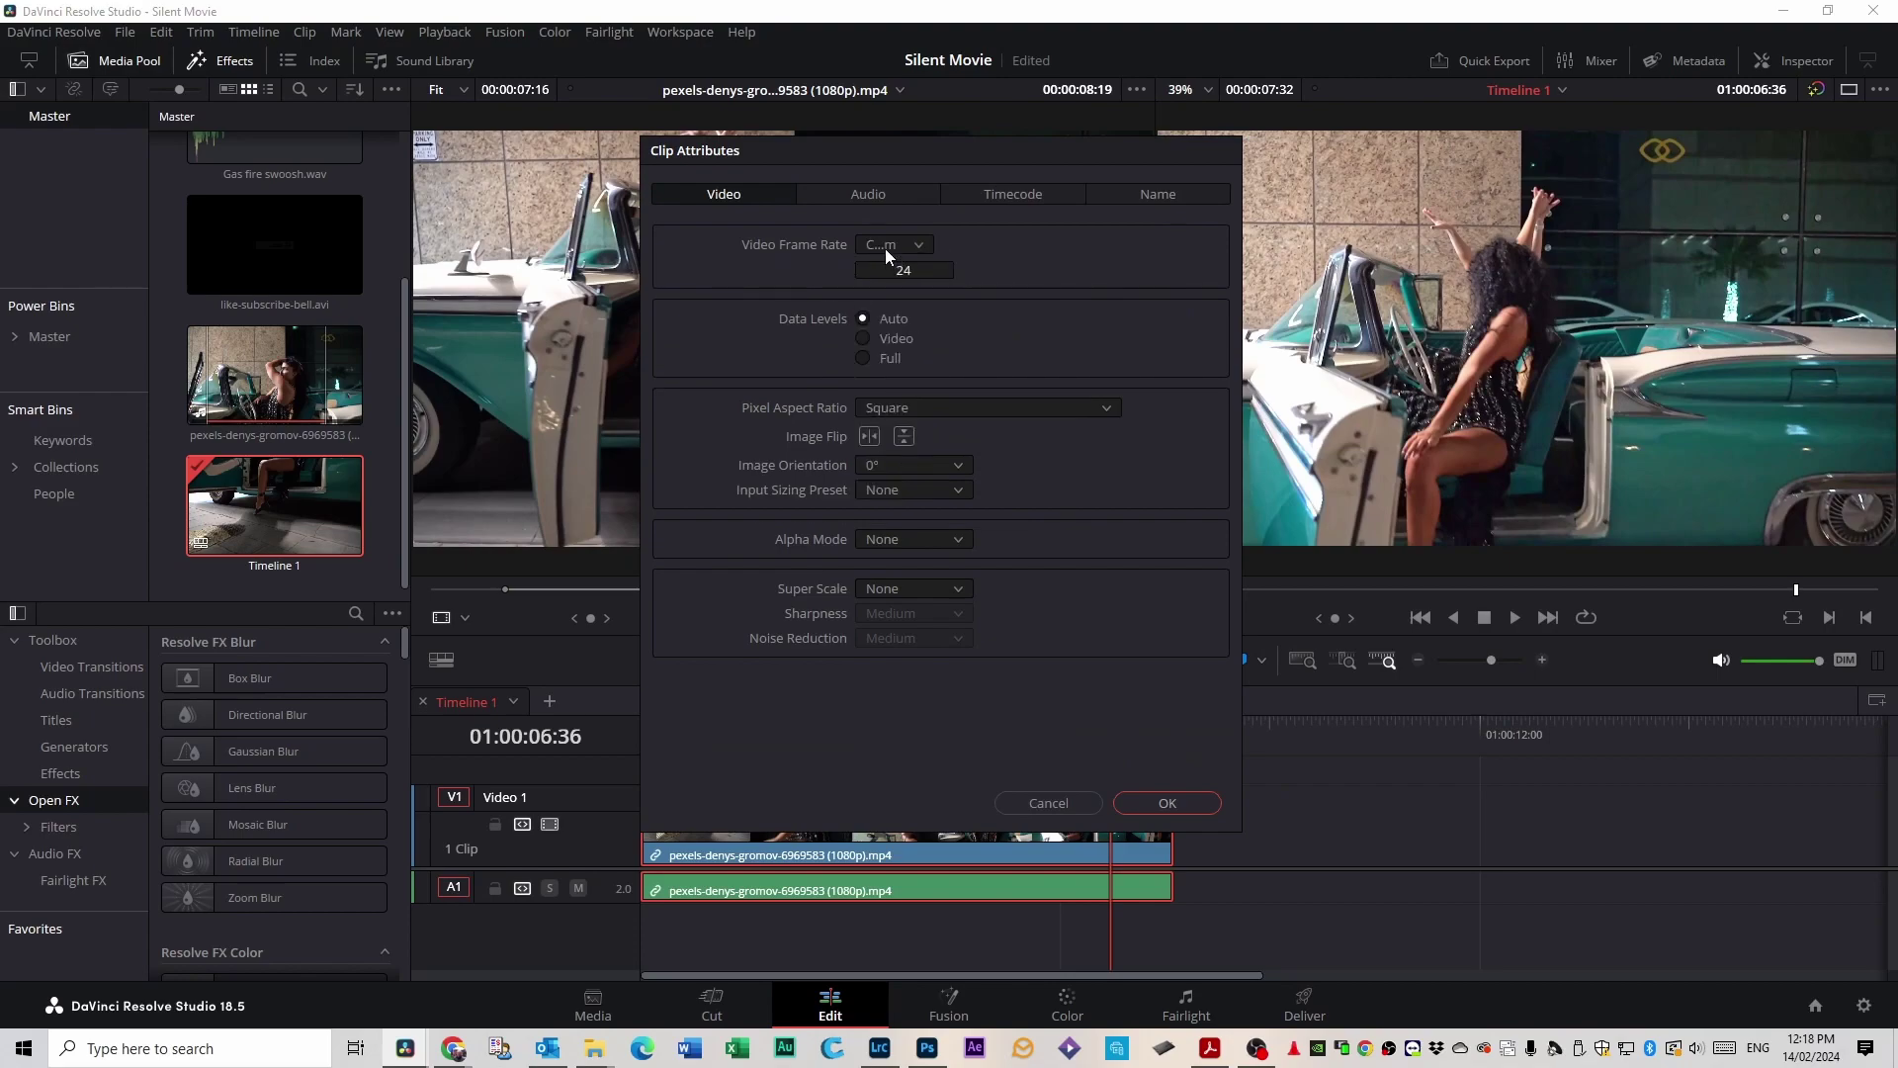
pyautogui.click(887, 249)
pyautogui.click(892, 272)
pyautogui.click(1168, 803)
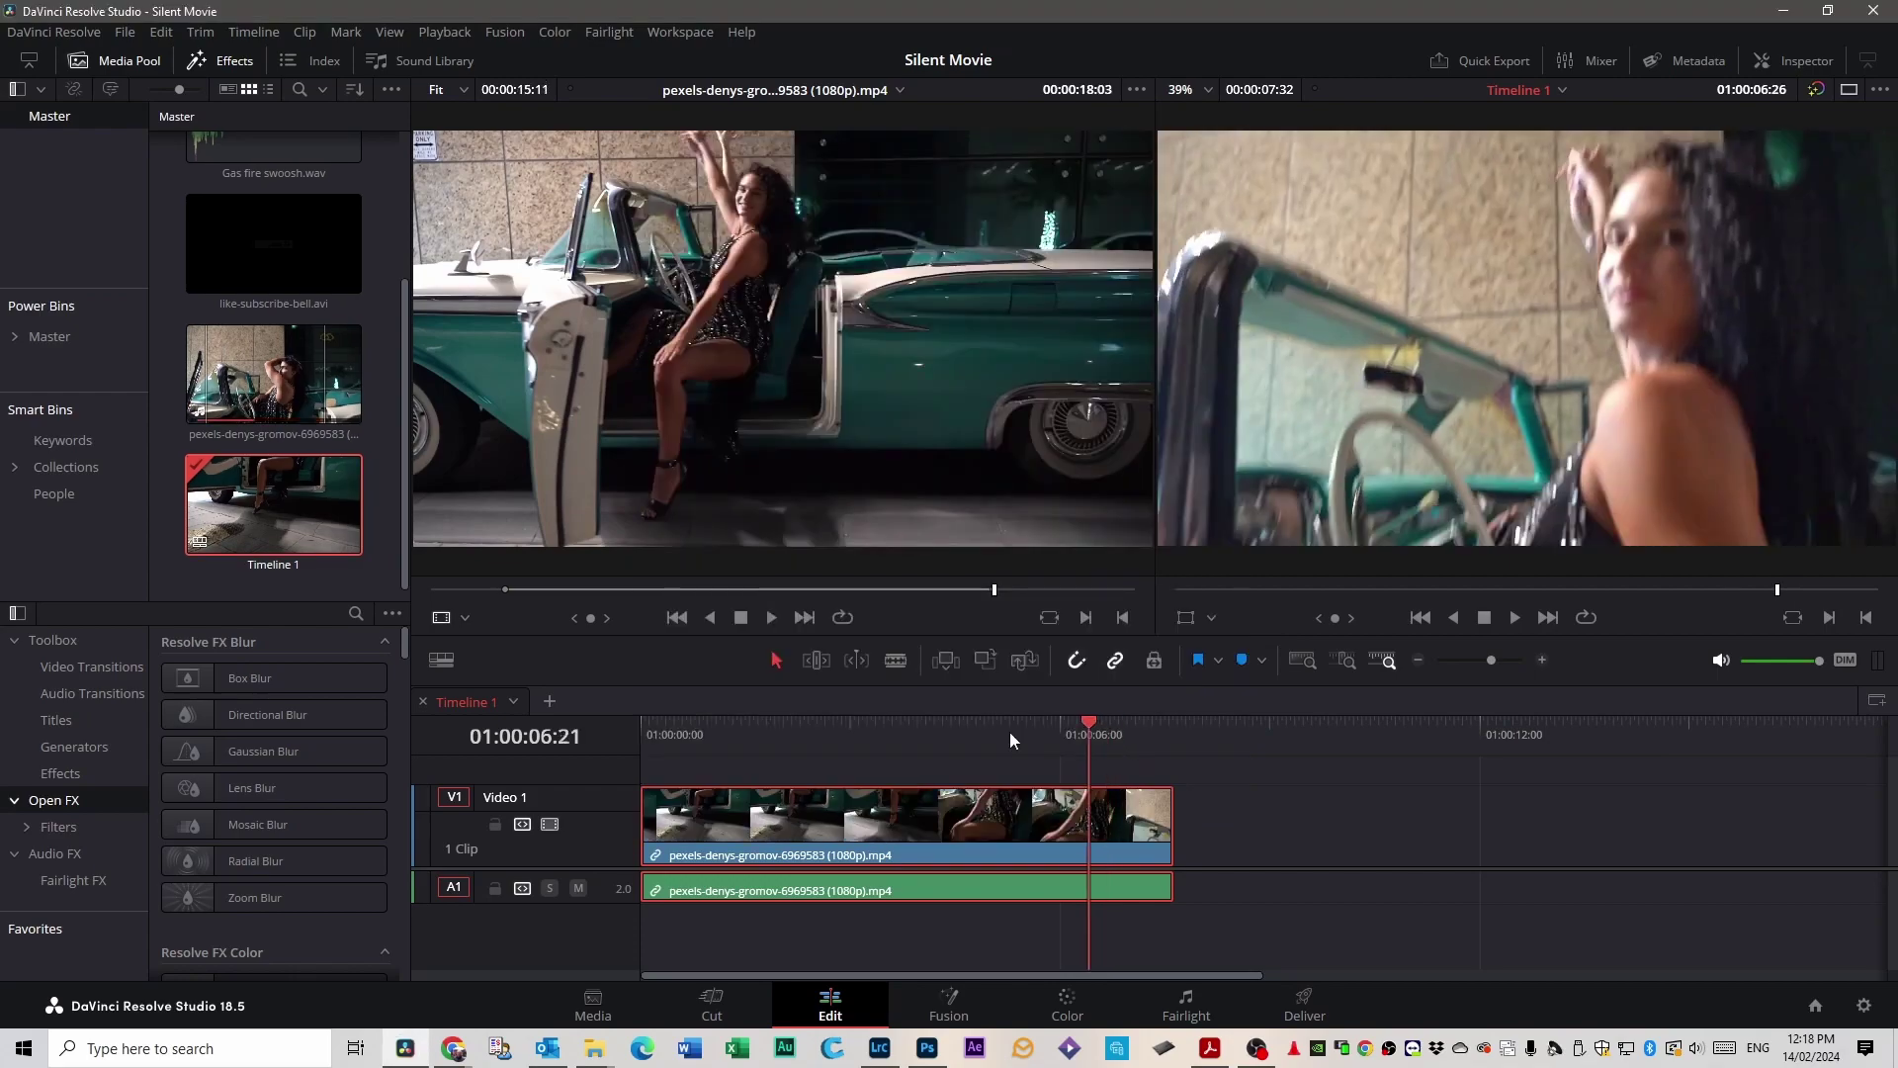
pyautogui.click(642, 728)
# Play the slowed 12-second clip and scrub the playhead back to about two seconds.
pyautogui.press('space')
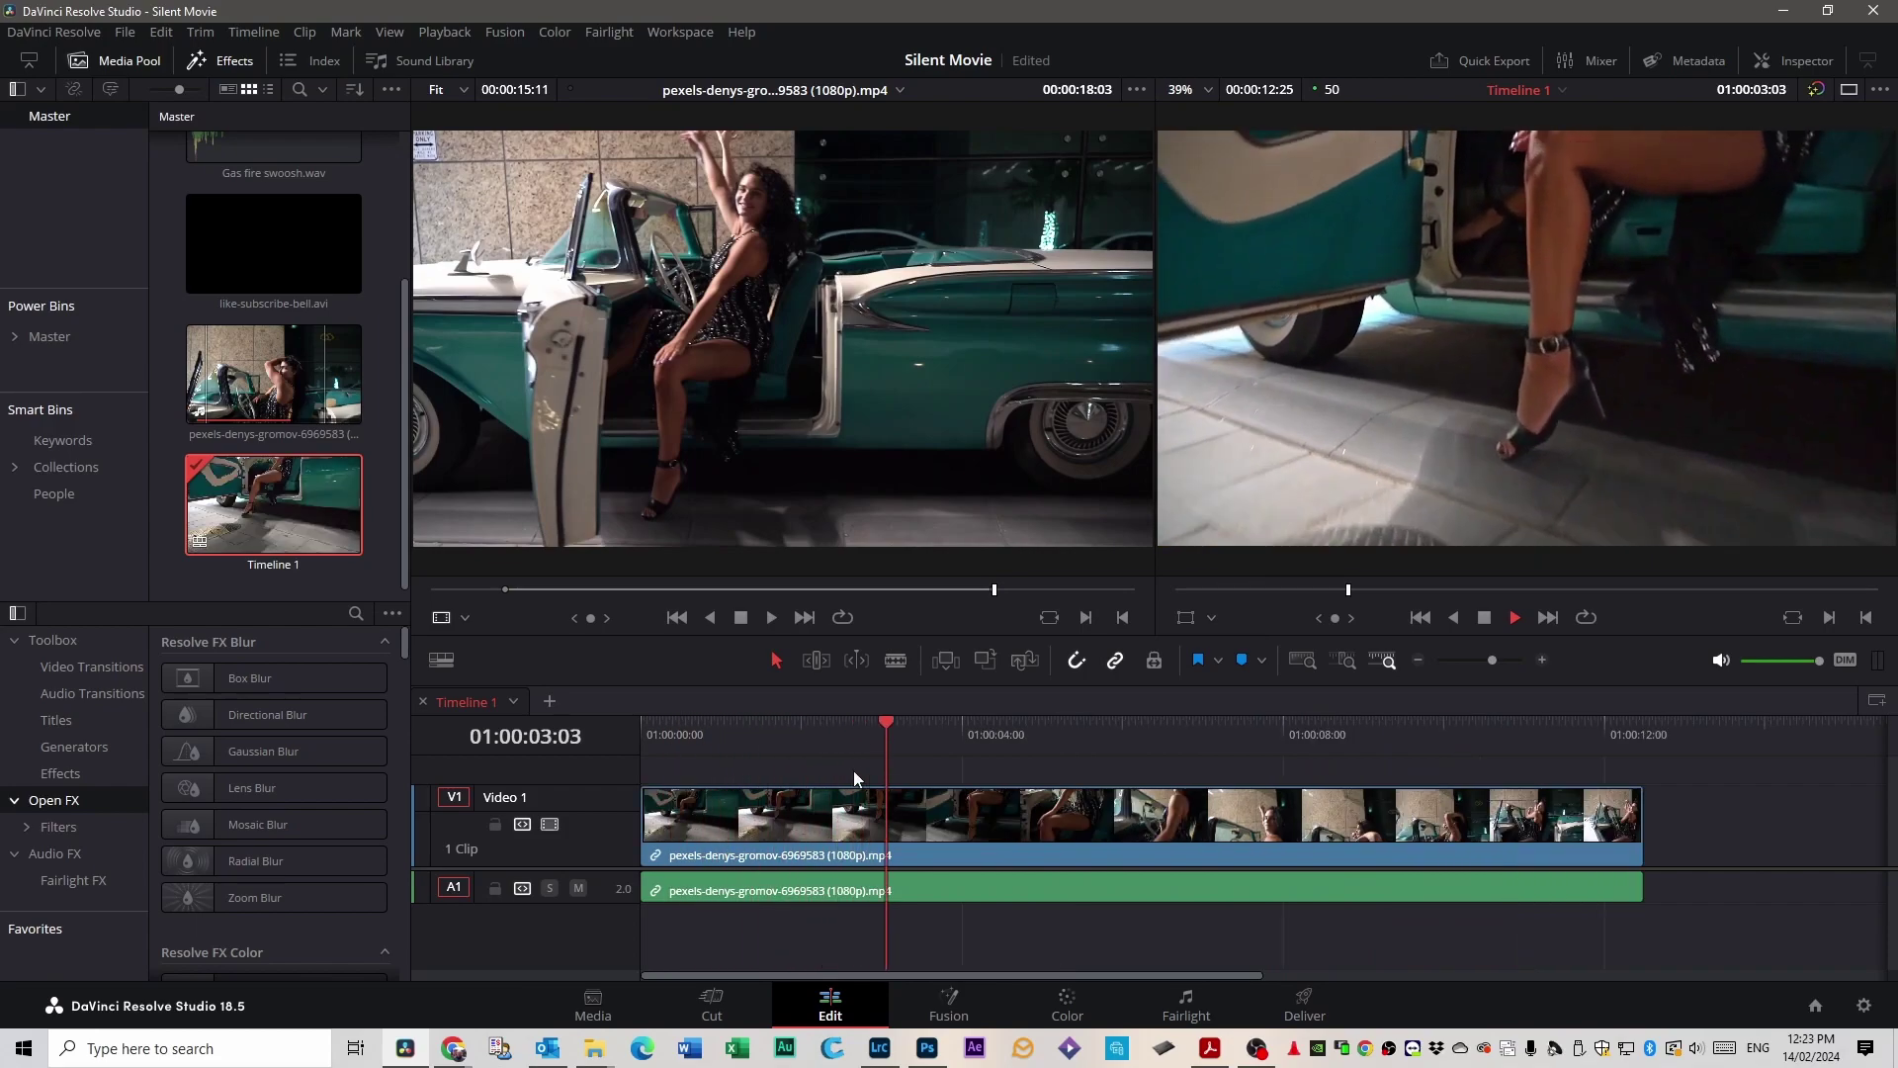
pyautogui.moveTo(927, 723); pyautogui.dragTo(811, 727)
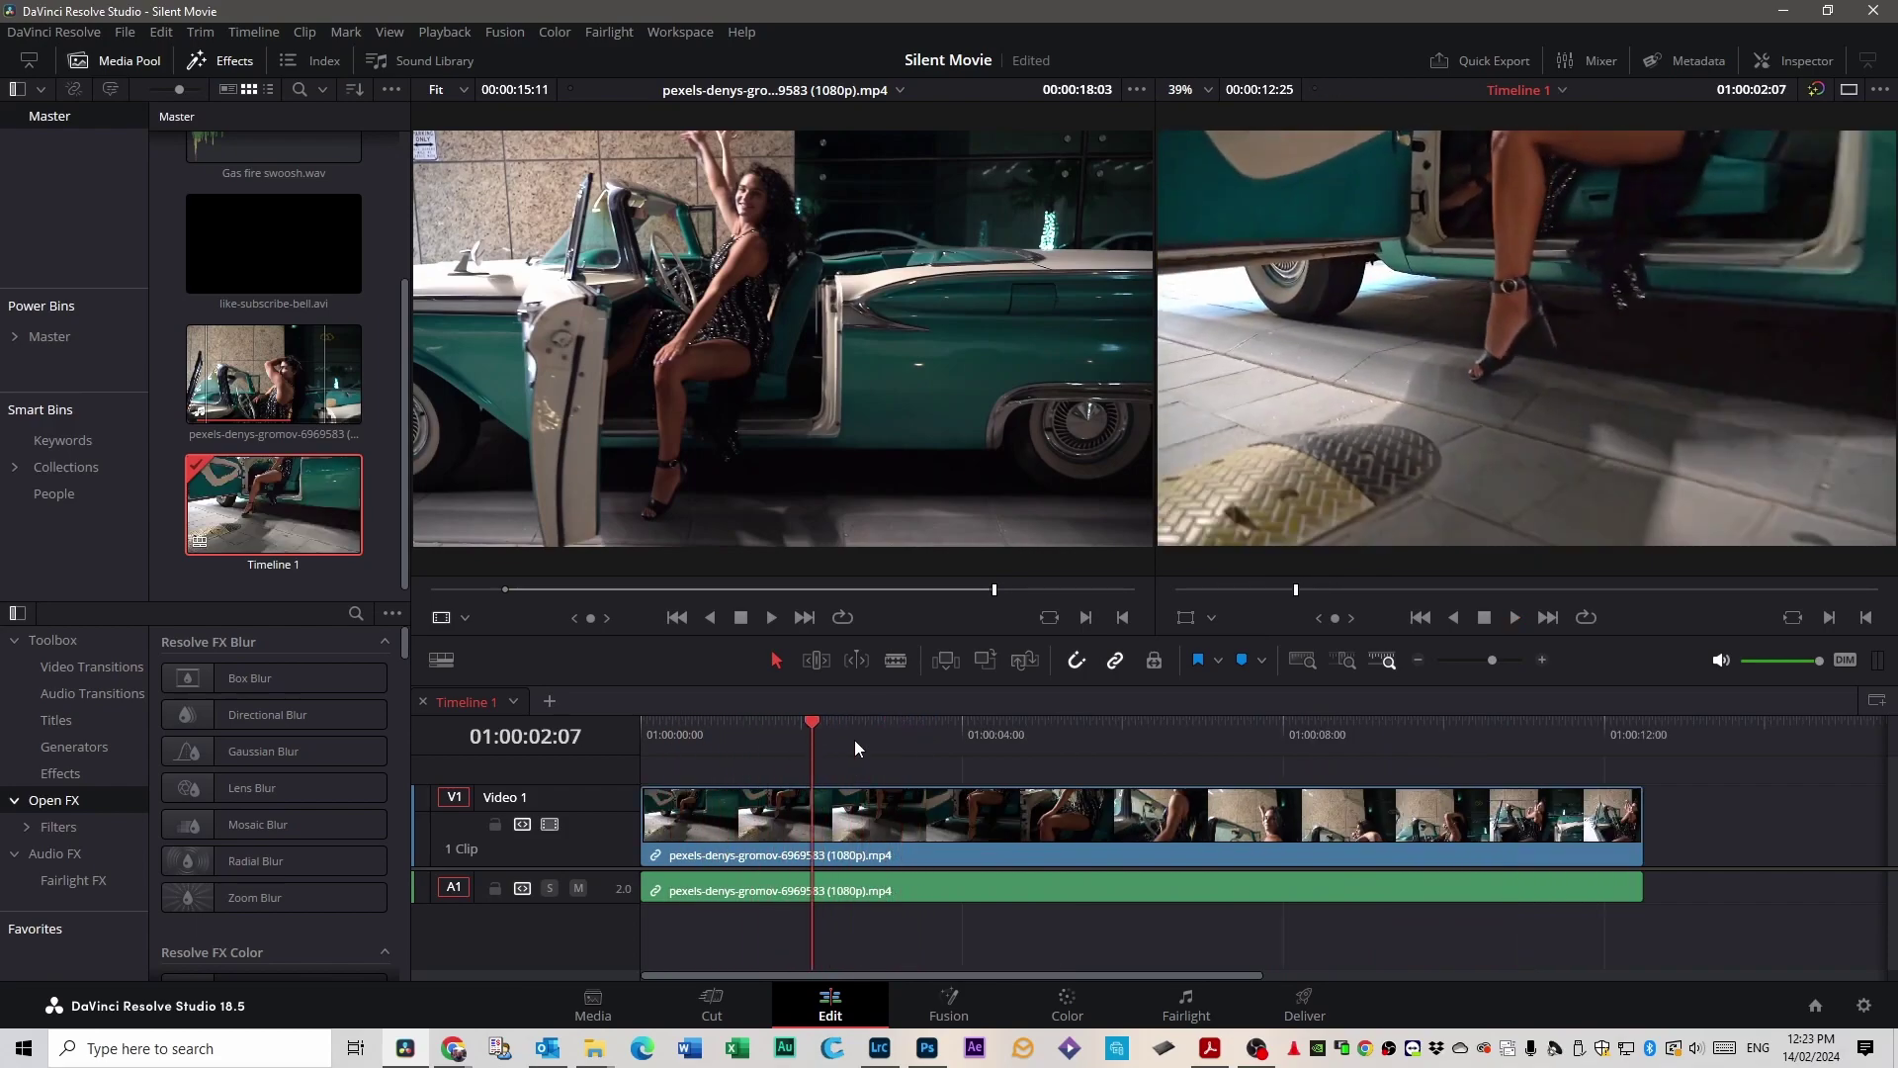
# Zoom in and blade the car clip at close pairs near 00:33, two seconds and beyond.
pyautogui.click(1544, 659)
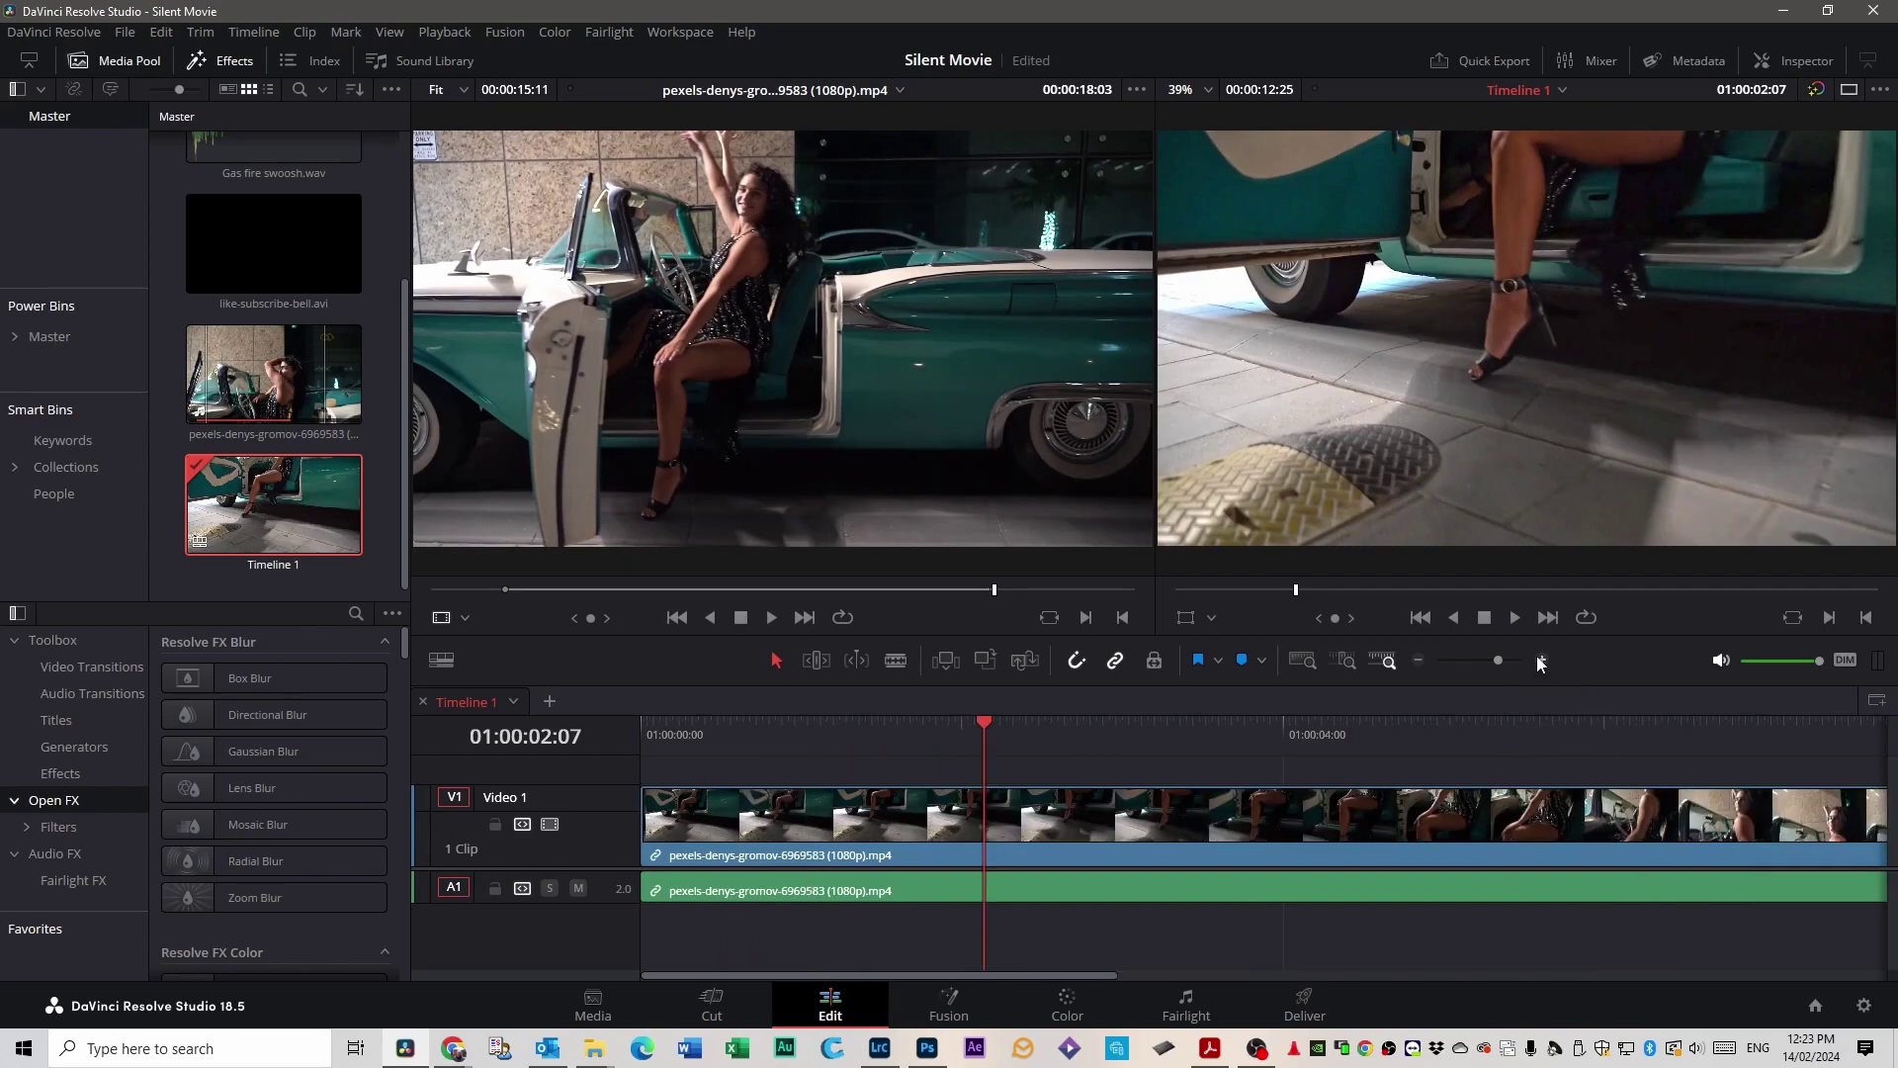
pyautogui.moveTo(985, 720); pyautogui.dragTo(766, 732)
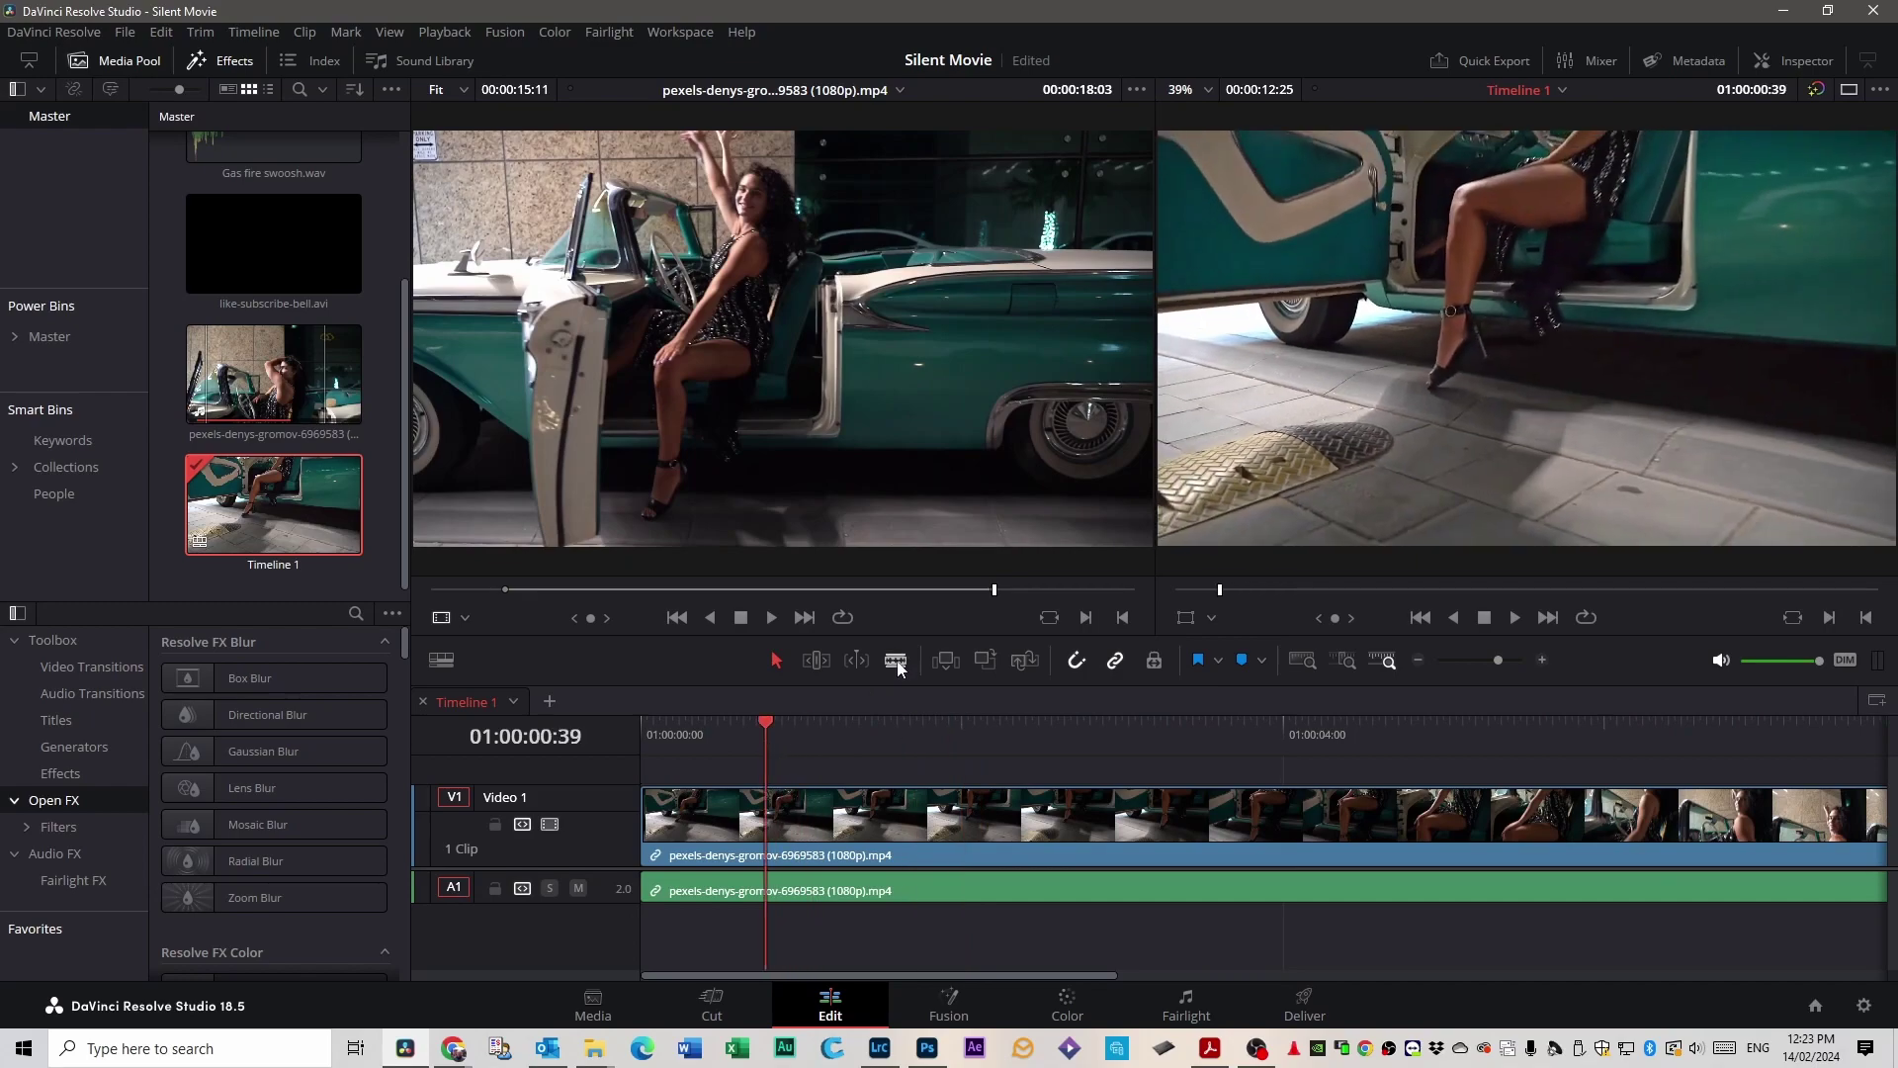
pyautogui.click(895, 661)
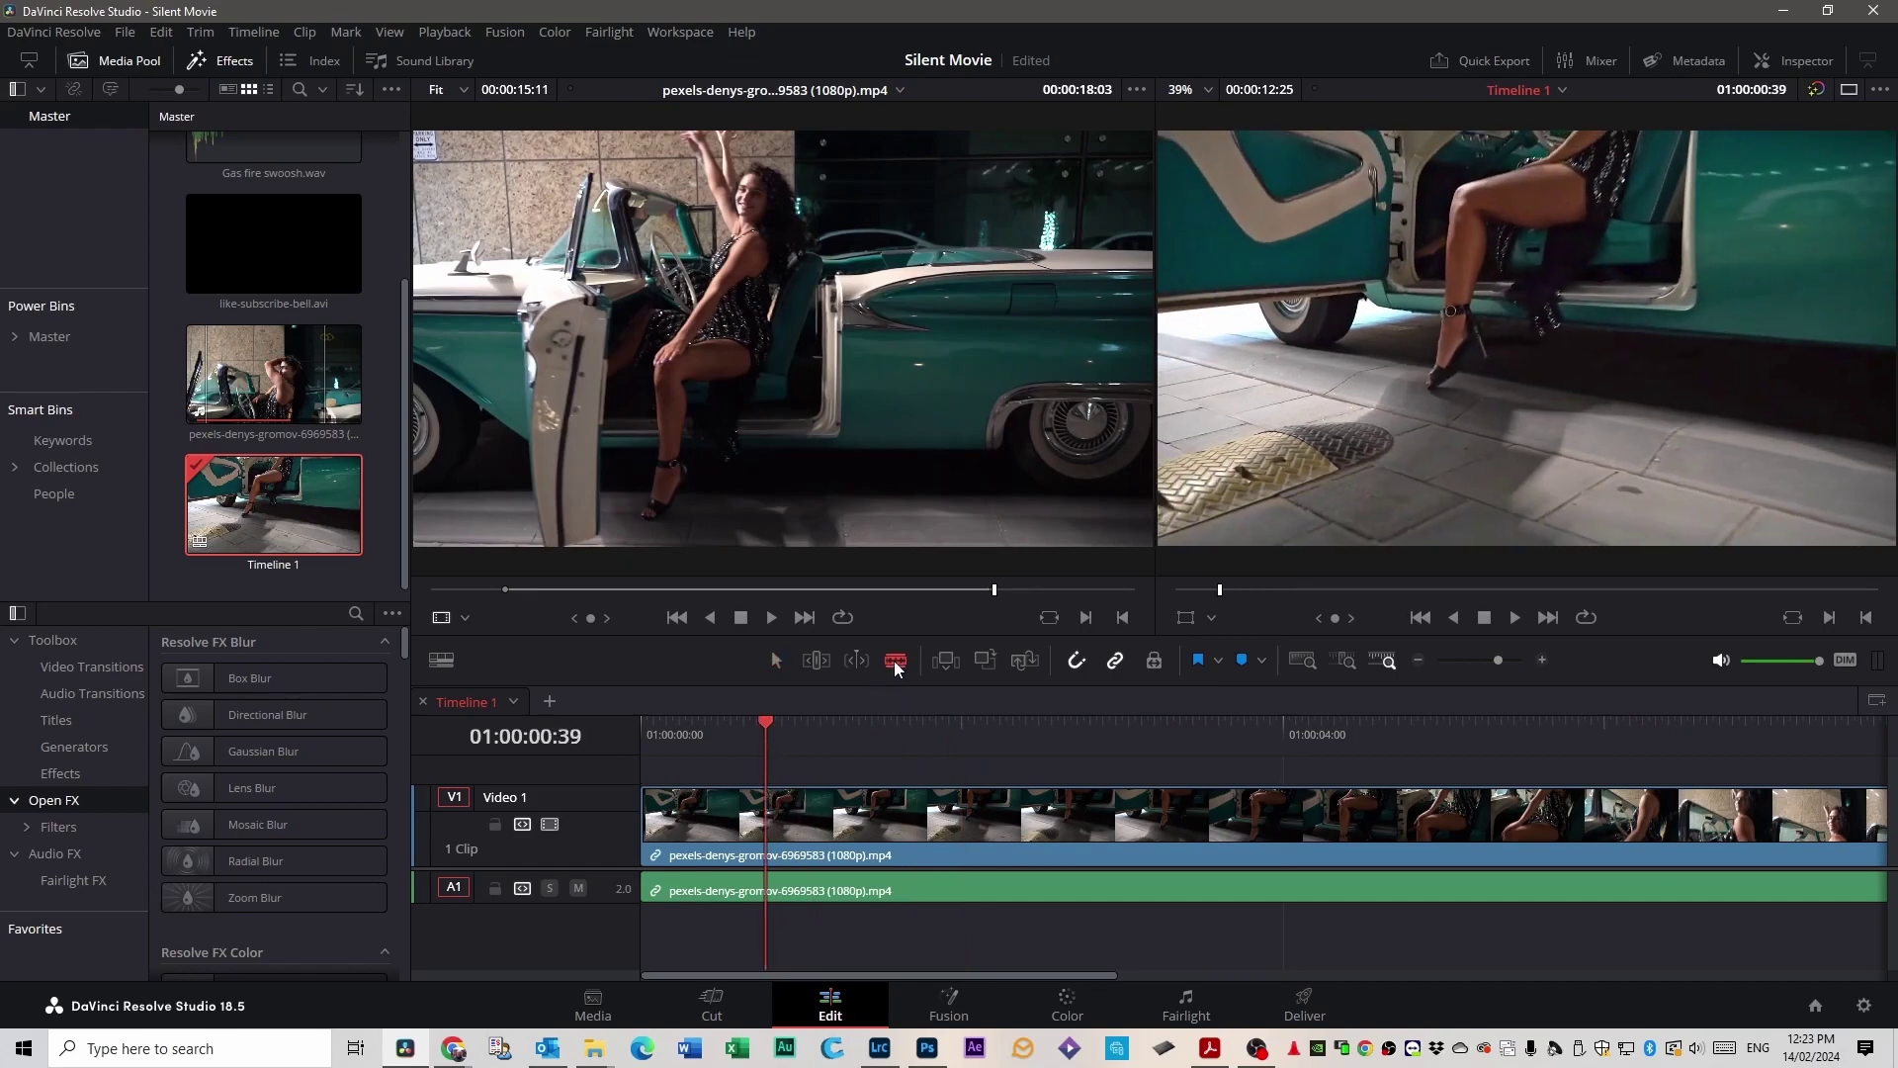
pyautogui.click(750, 813)
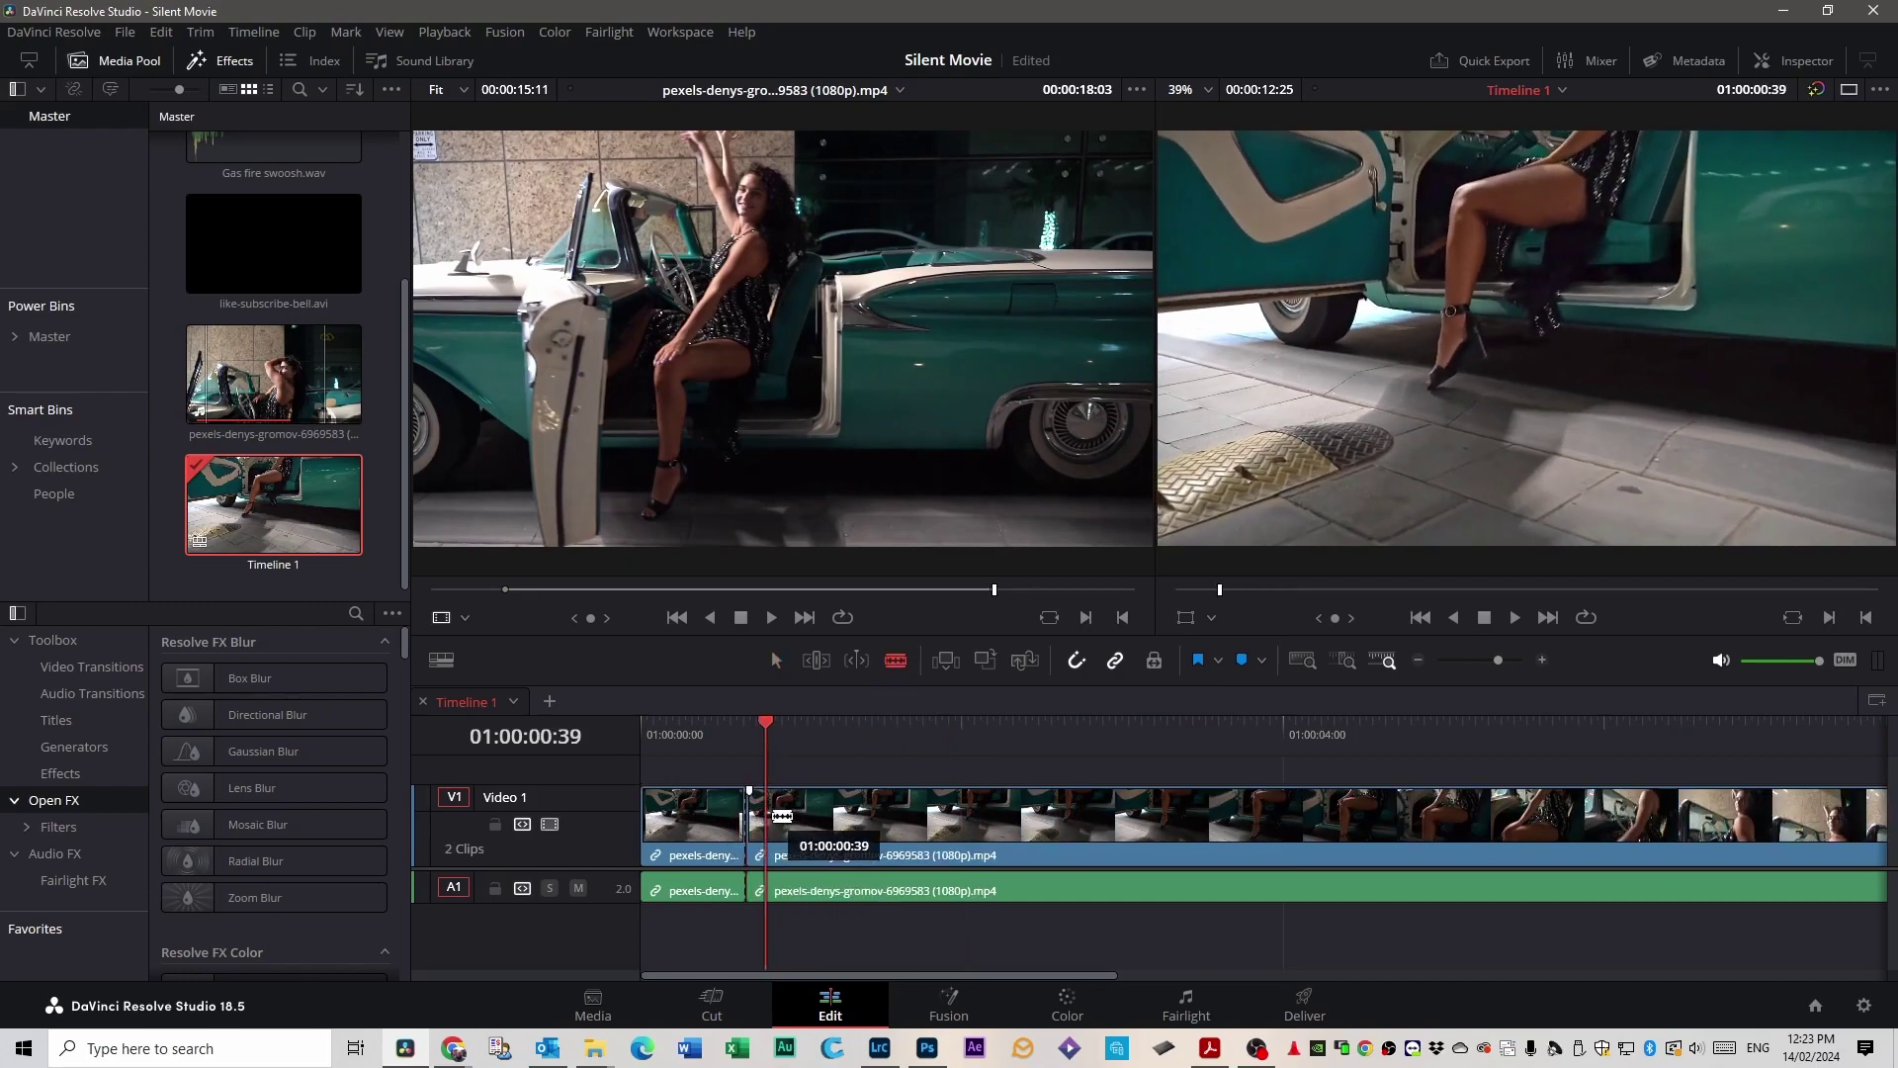
pyautogui.click(779, 816)
pyautogui.click(1029, 813)
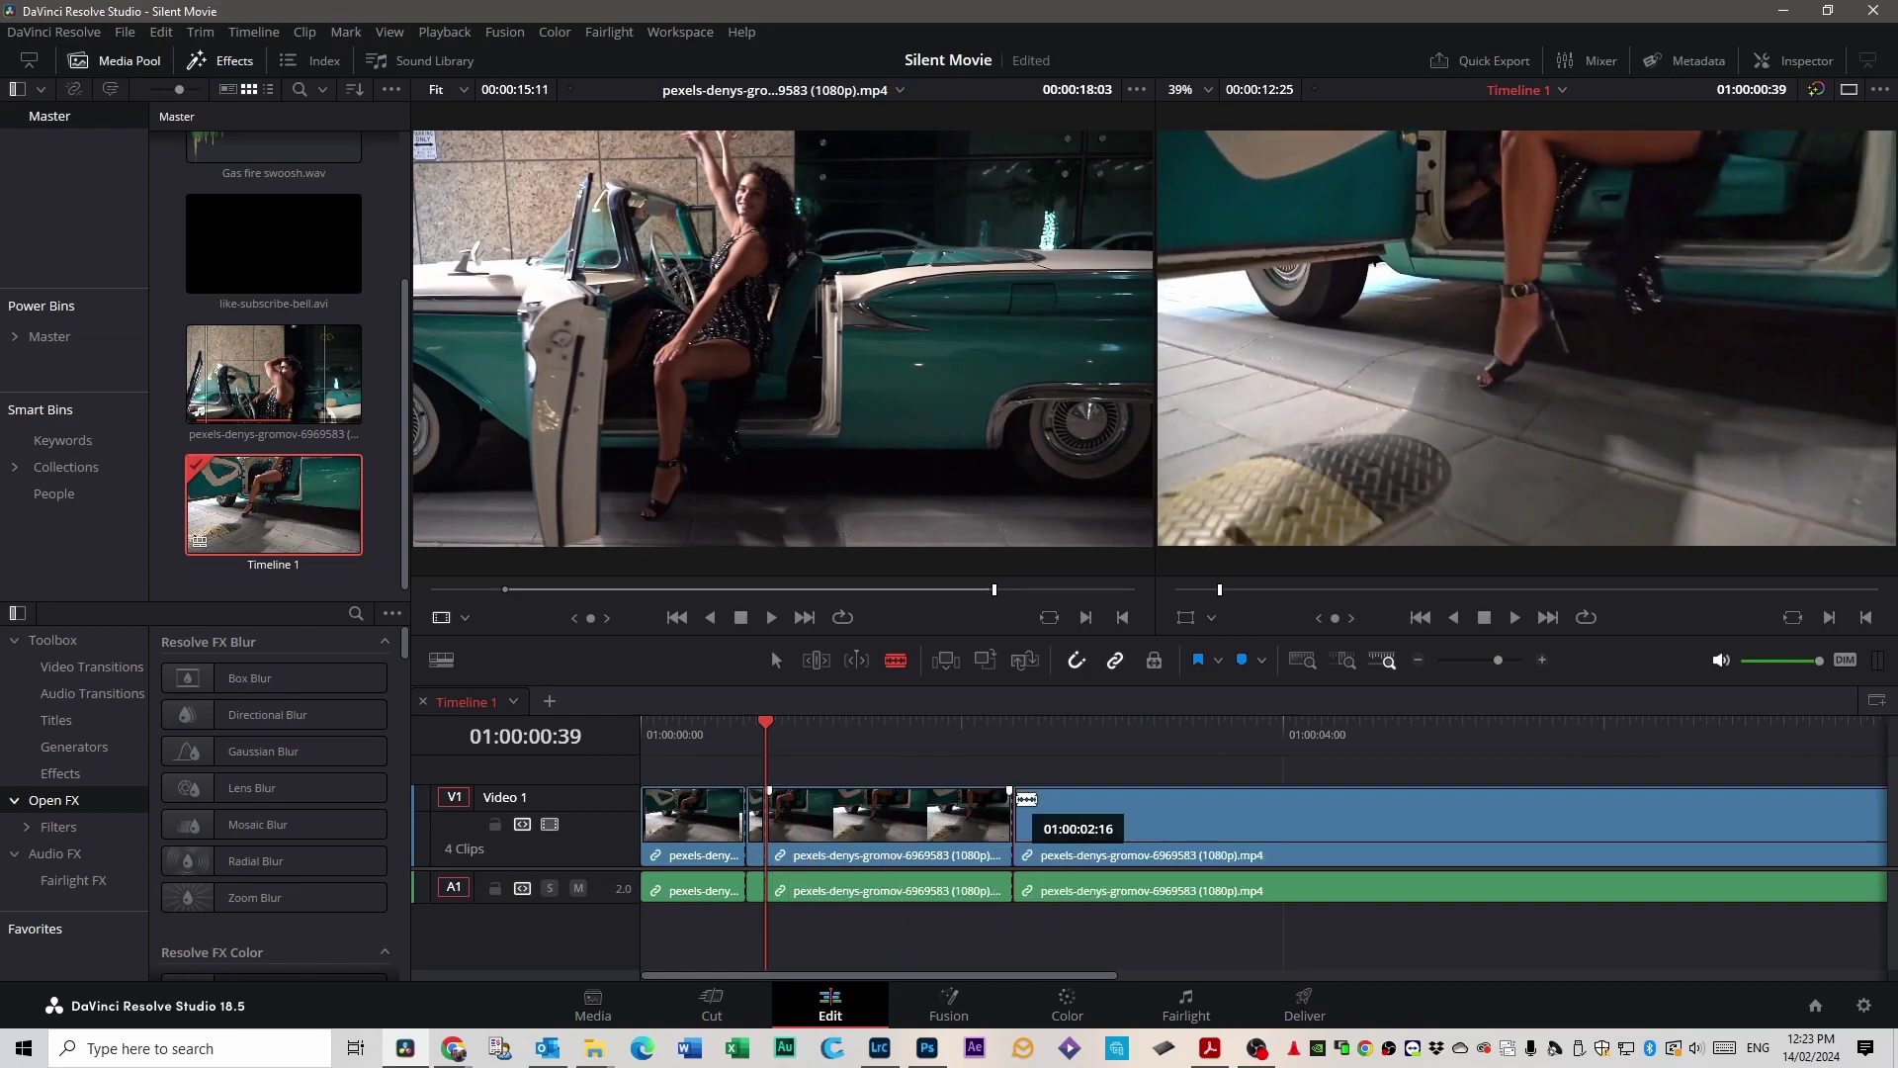
pyautogui.click(1052, 813)
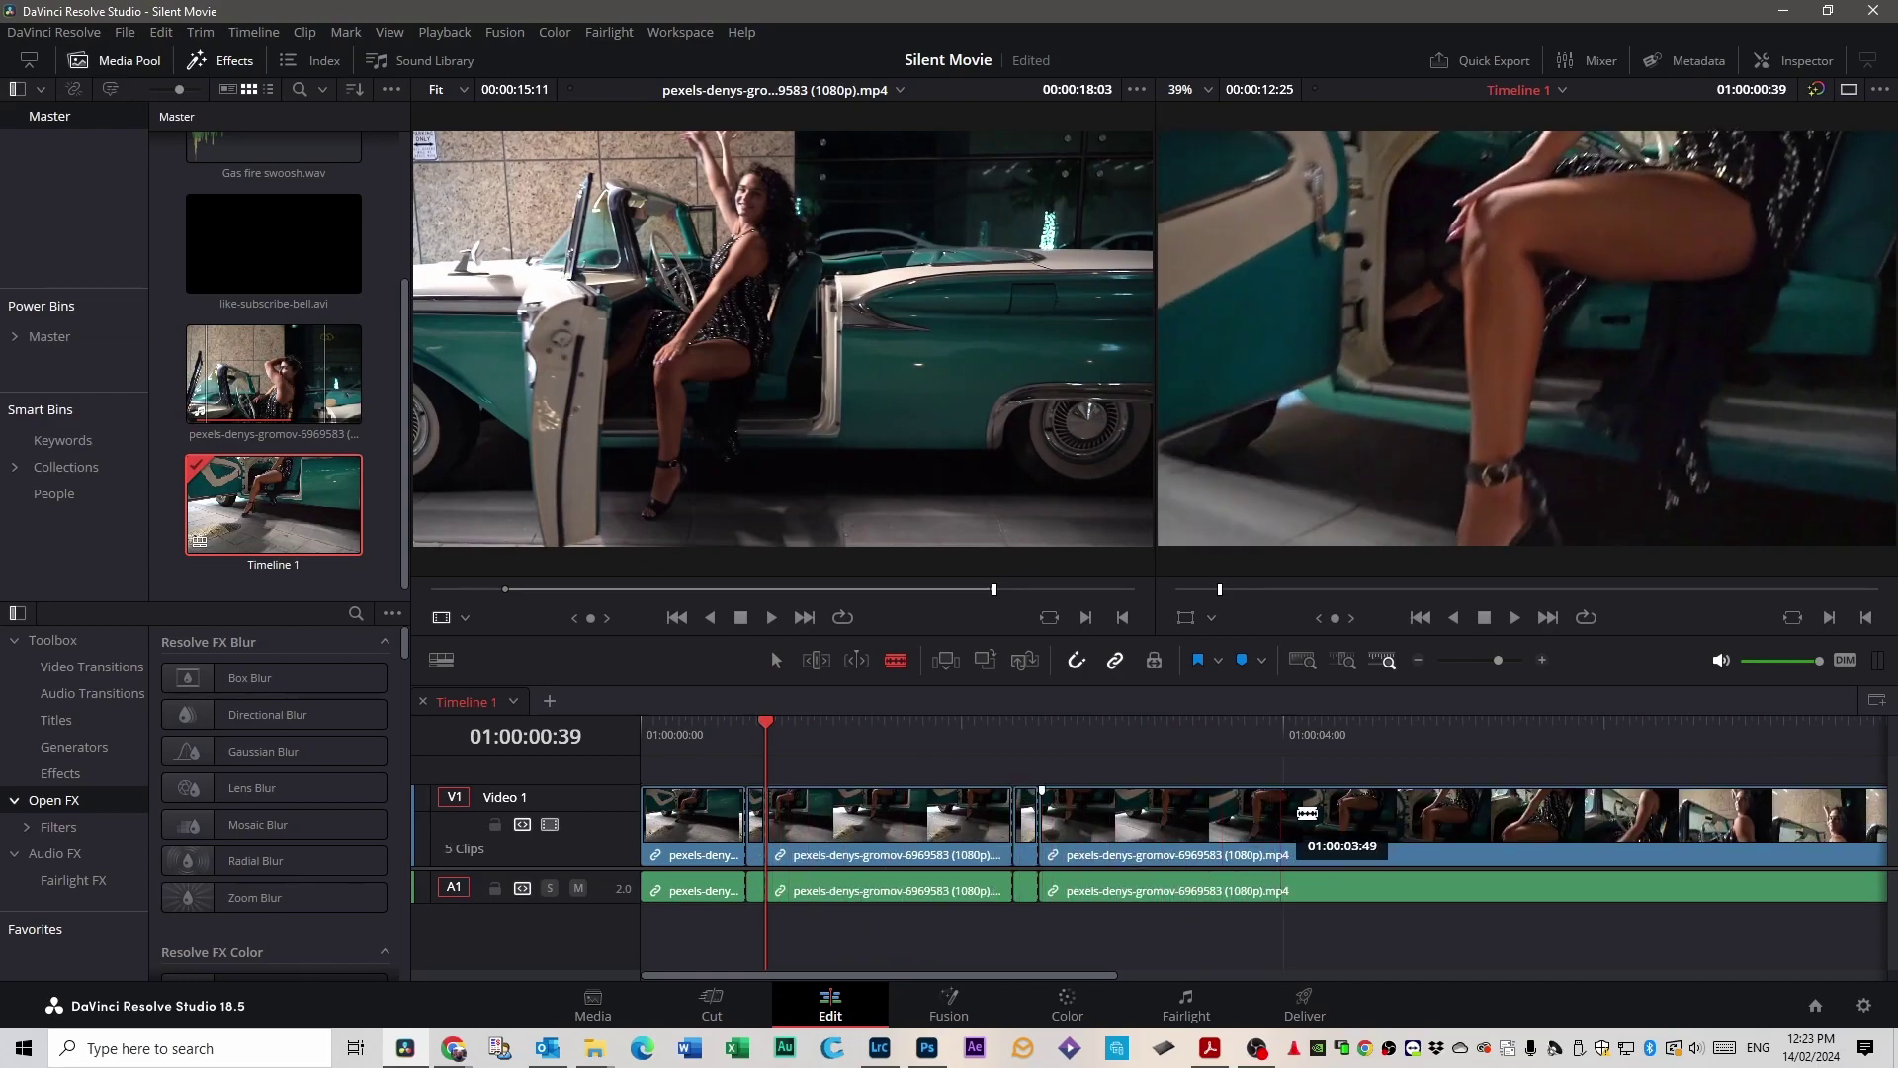
pyautogui.click(1316, 819)
pyautogui.click(1326, 819)
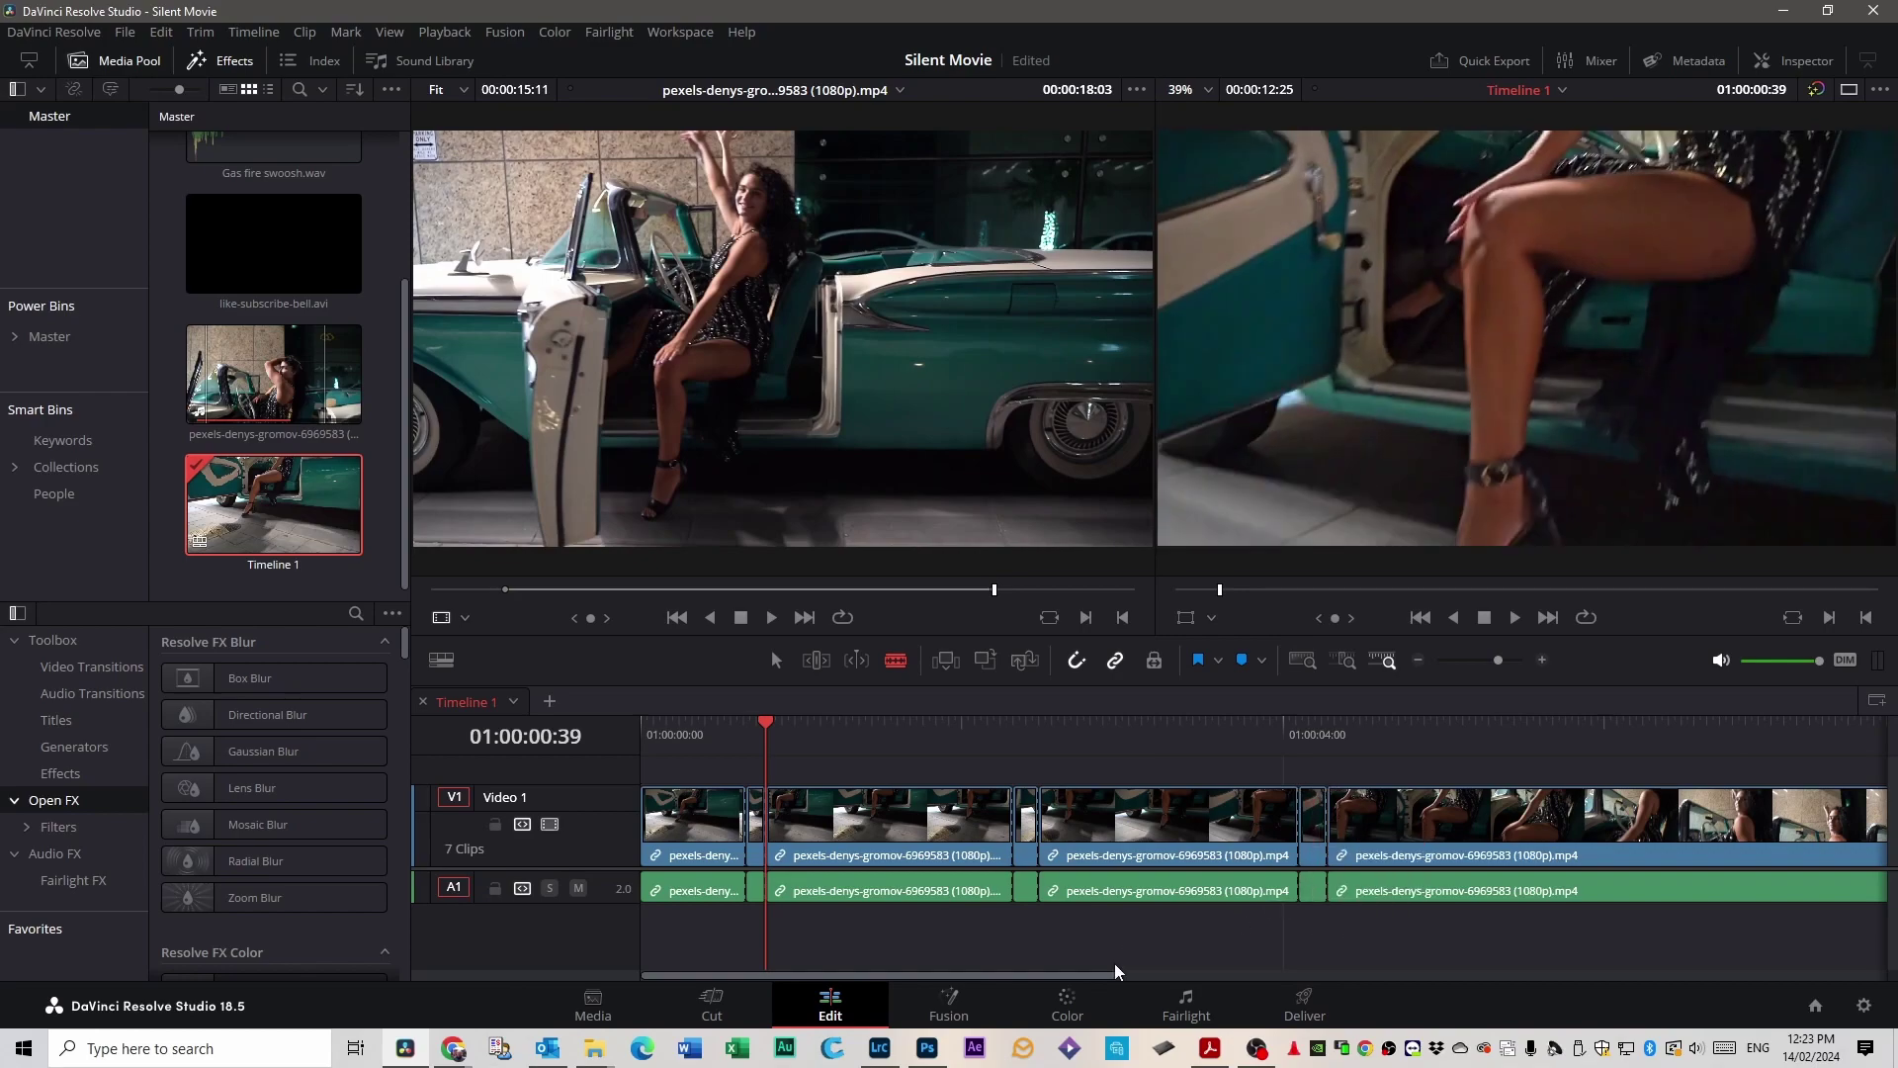
# Blade more close pairs of cuts along the rest of the clip, forming short slivers.
pyautogui.moveTo(1113, 975); pyautogui.dragTo(1184, 975)
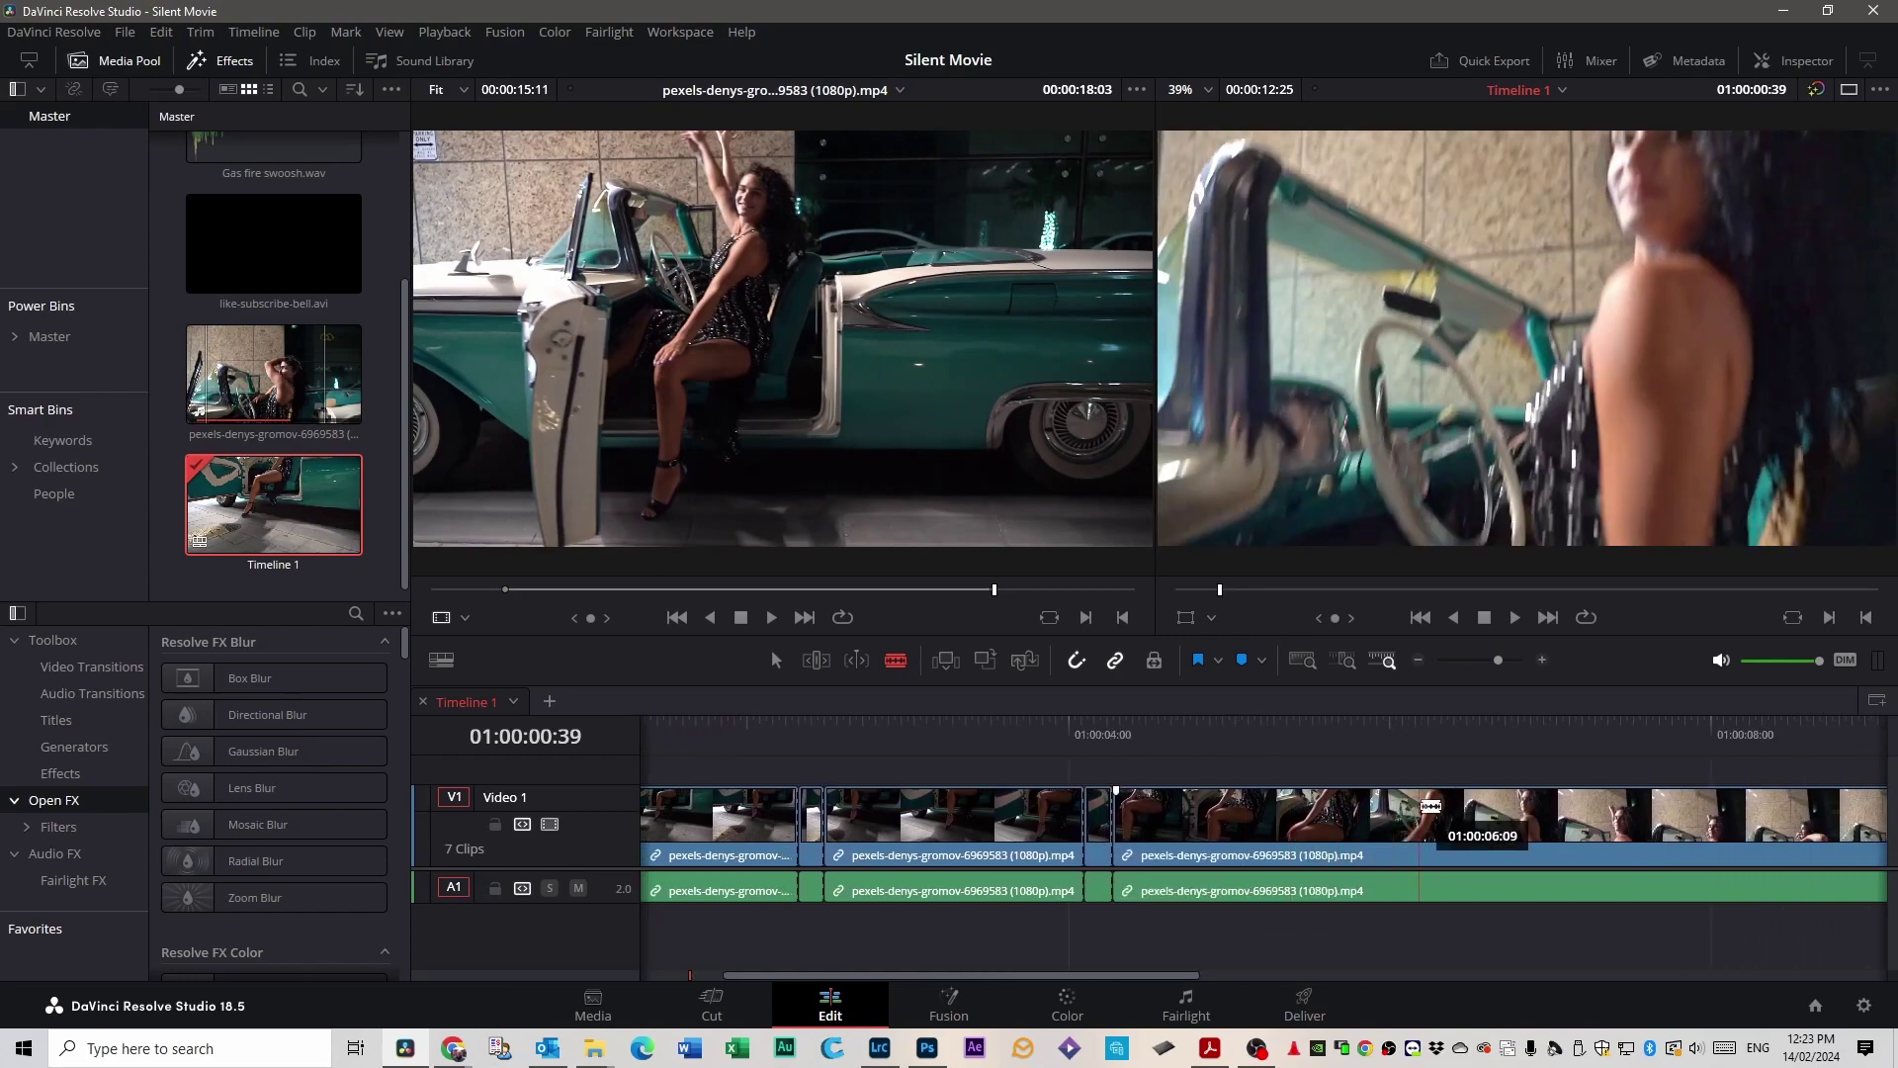
pyautogui.click(1429, 813)
pyautogui.click(1445, 813)
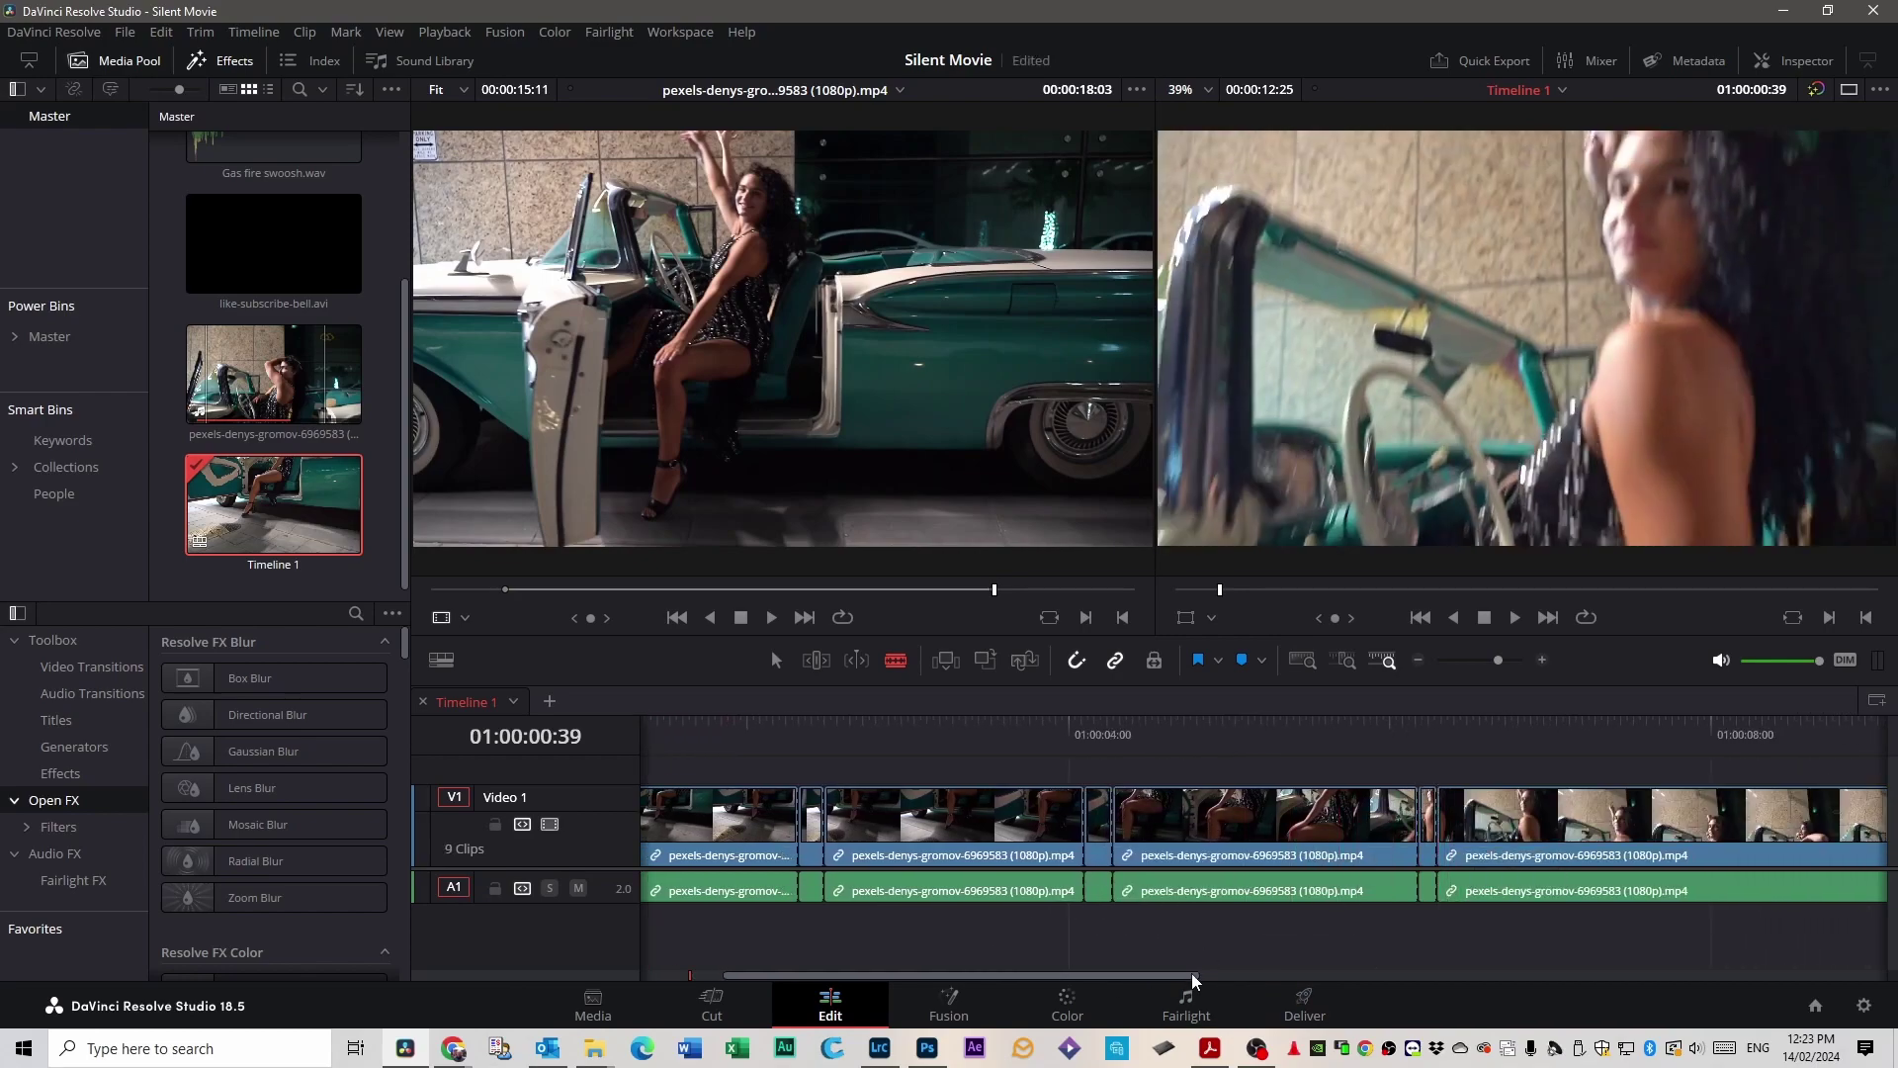
pyautogui.moveTo(1190, 973); pyautogui.dragTo(1353, 974)
pyautogui.click(1361, 820)
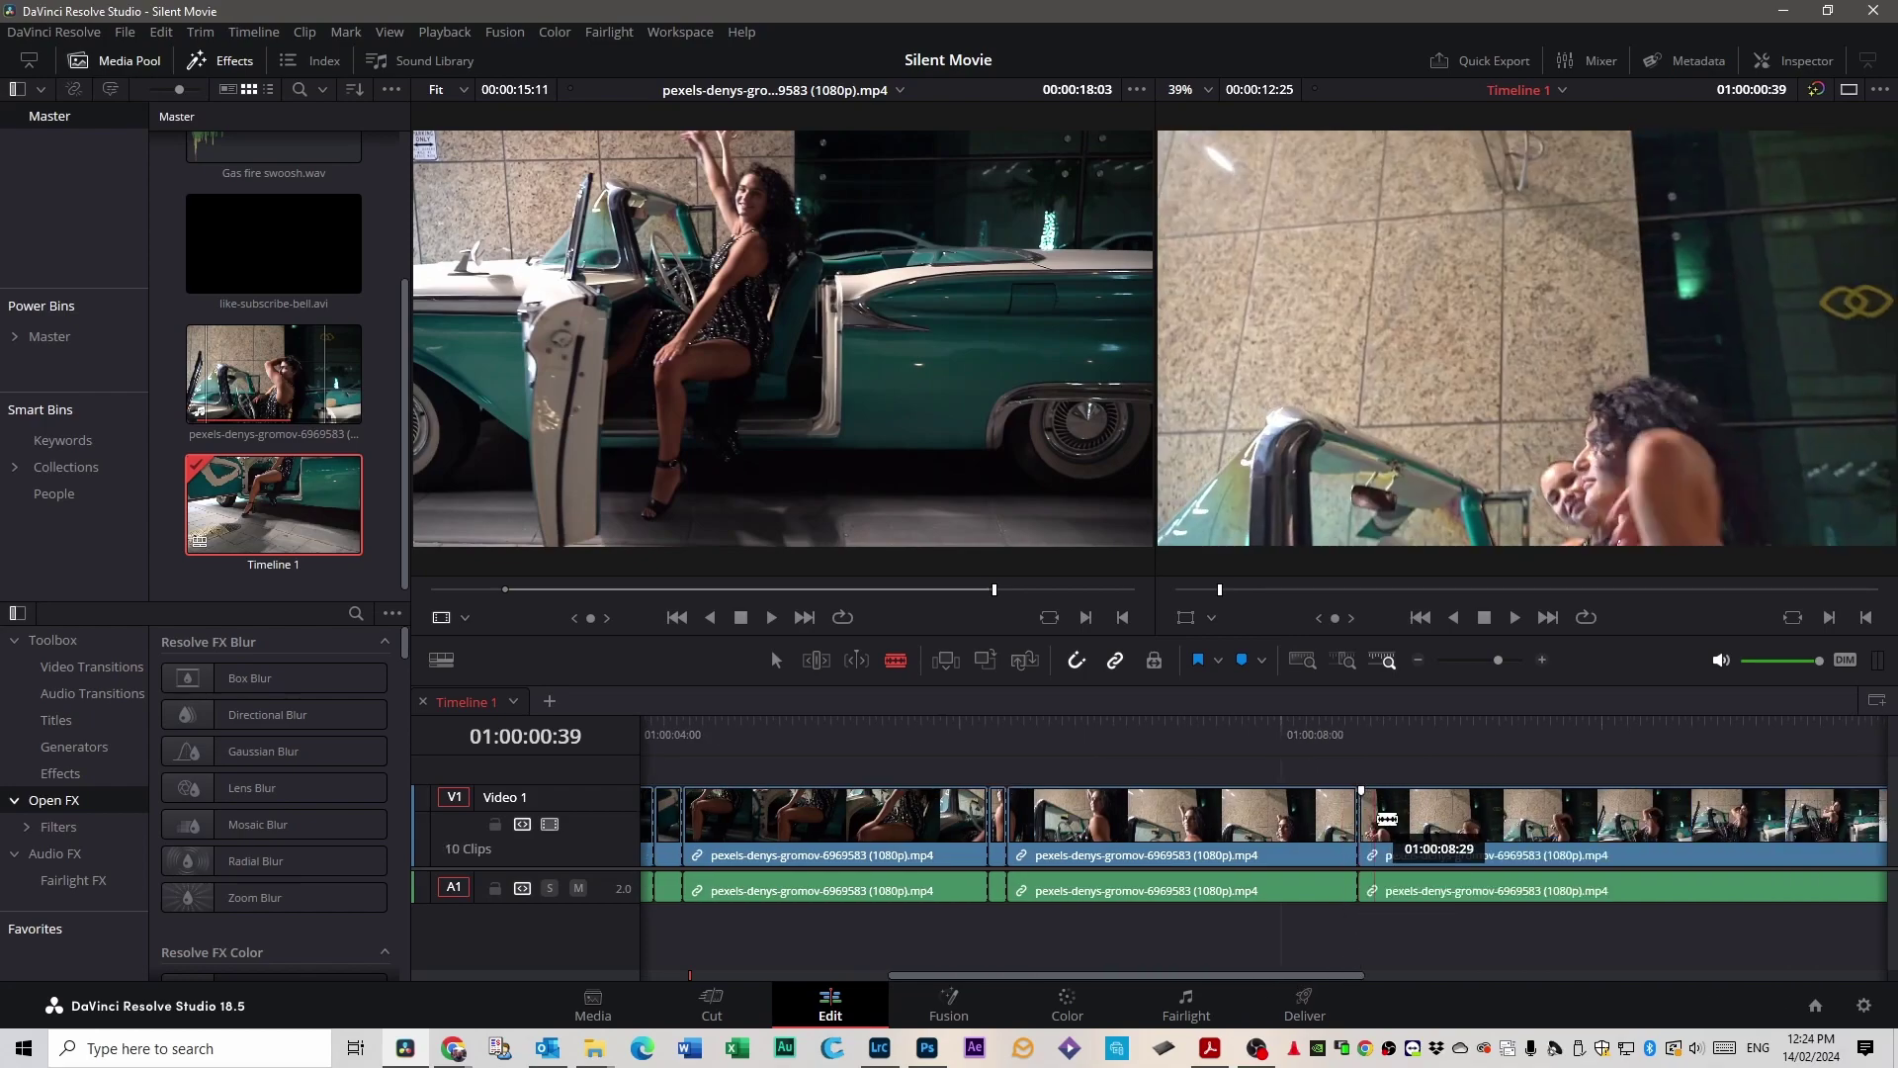
pyautogui.click(1379, 820)
pyautogui.moveTo(1332, 972); pyautogui.dragTo(1472, 969)
pyautogui.click(1406, 812)
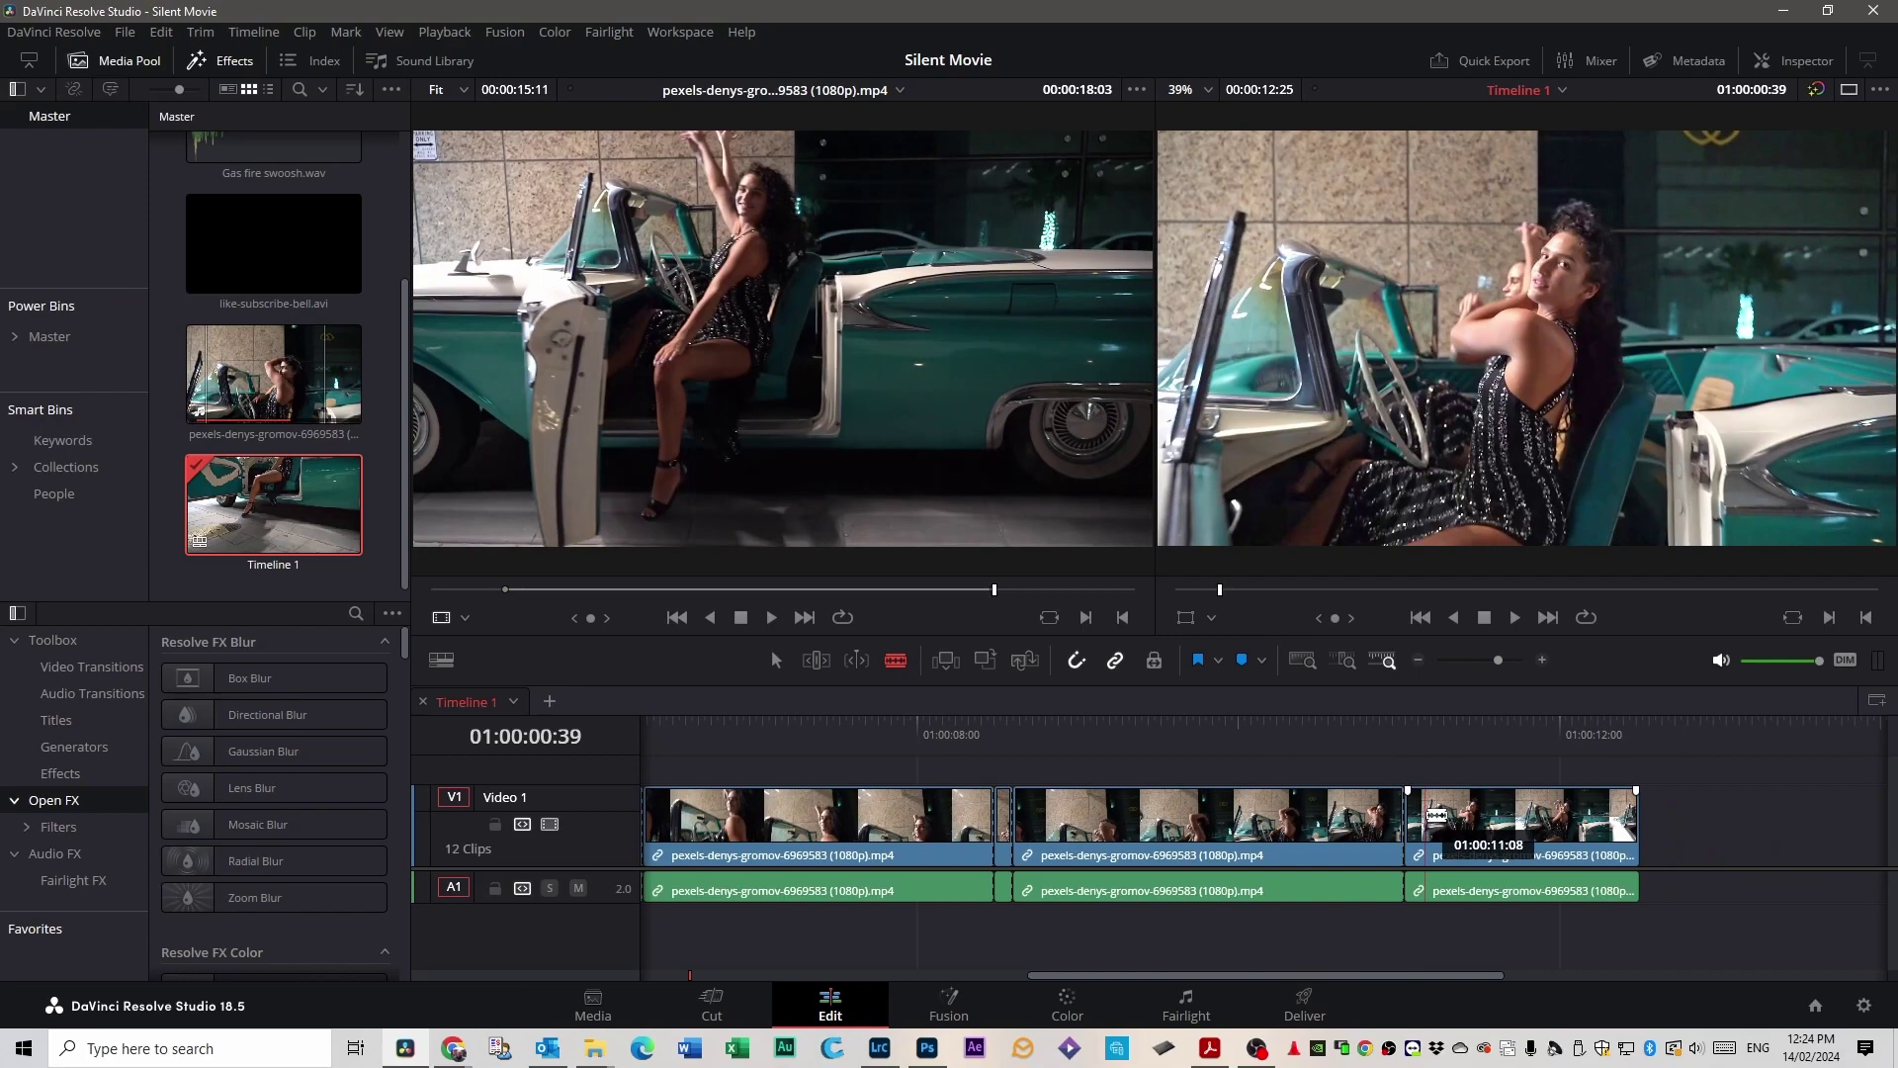
pyautogui.click(1422, 813)
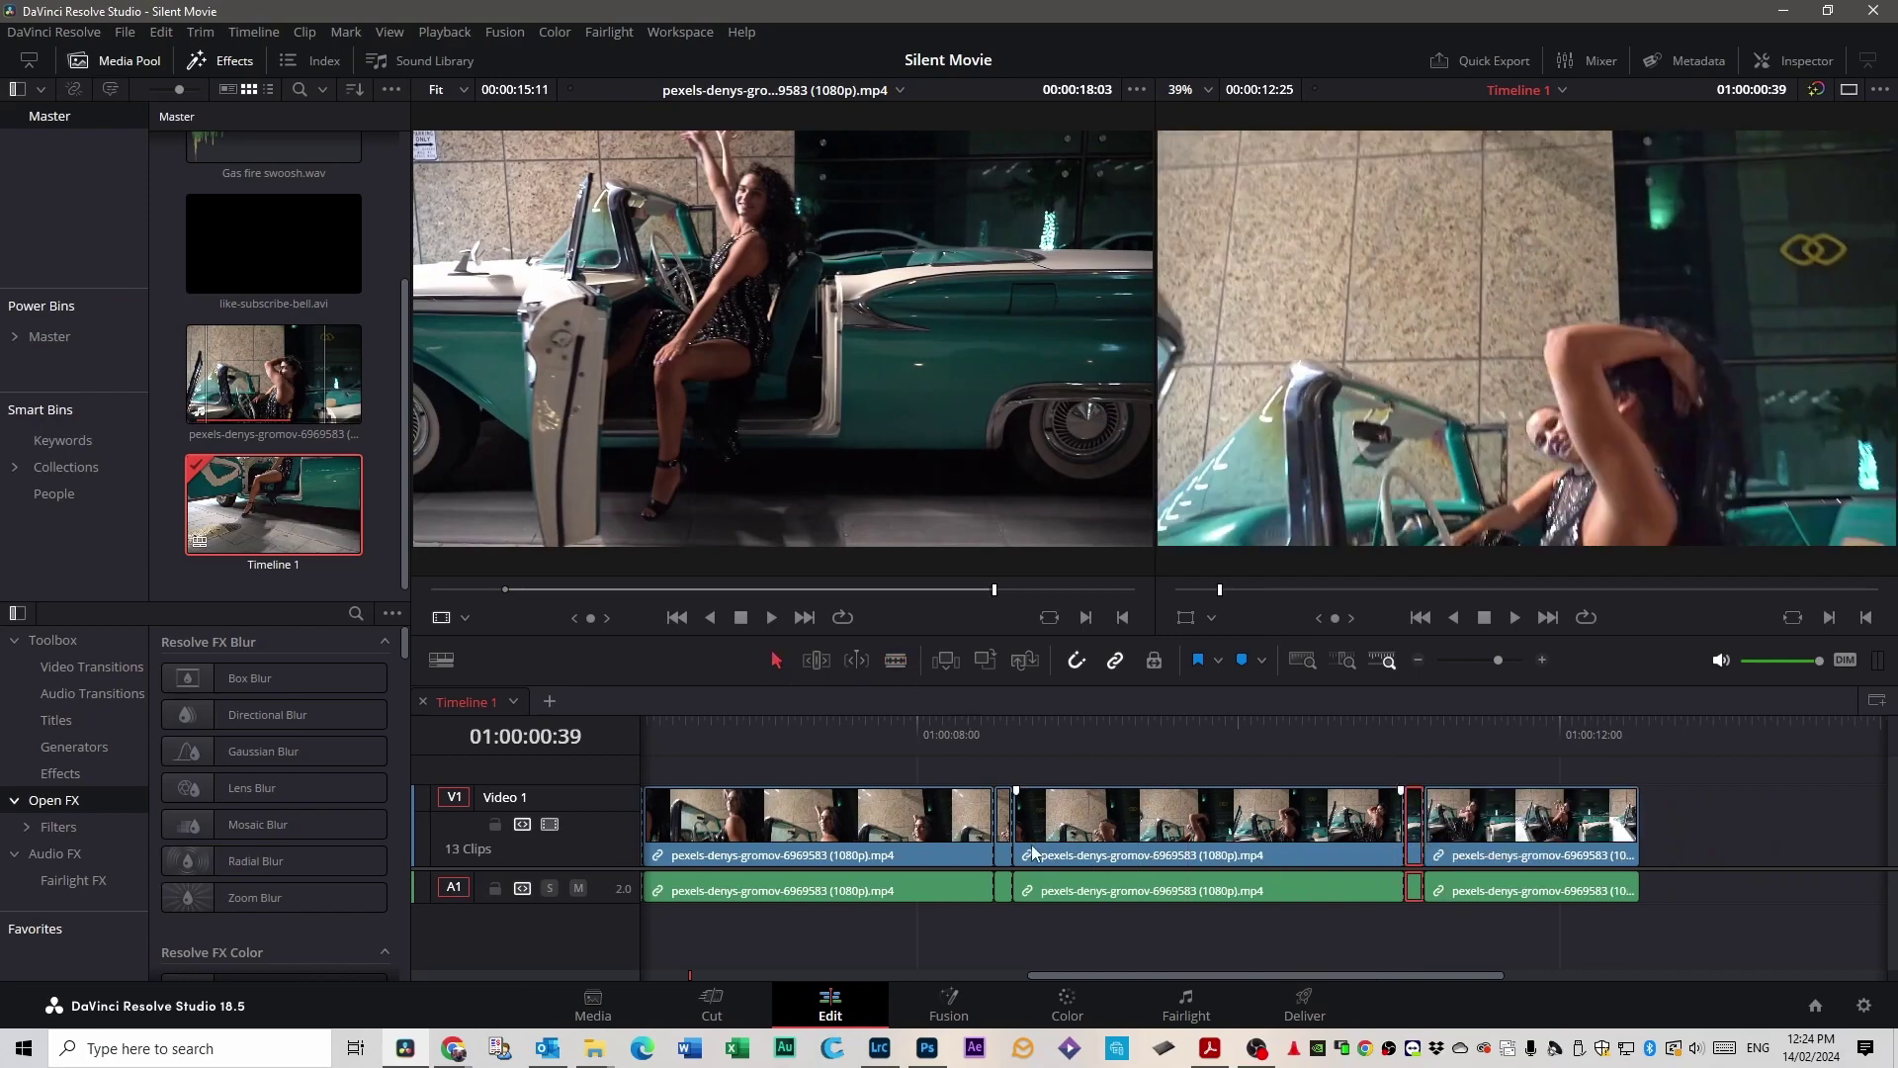
# Scroll the timeline back toward the start to reach the short slivers.
pyautogui.moveTo(1138, 977); pyautogui.dragTo(750, 976)
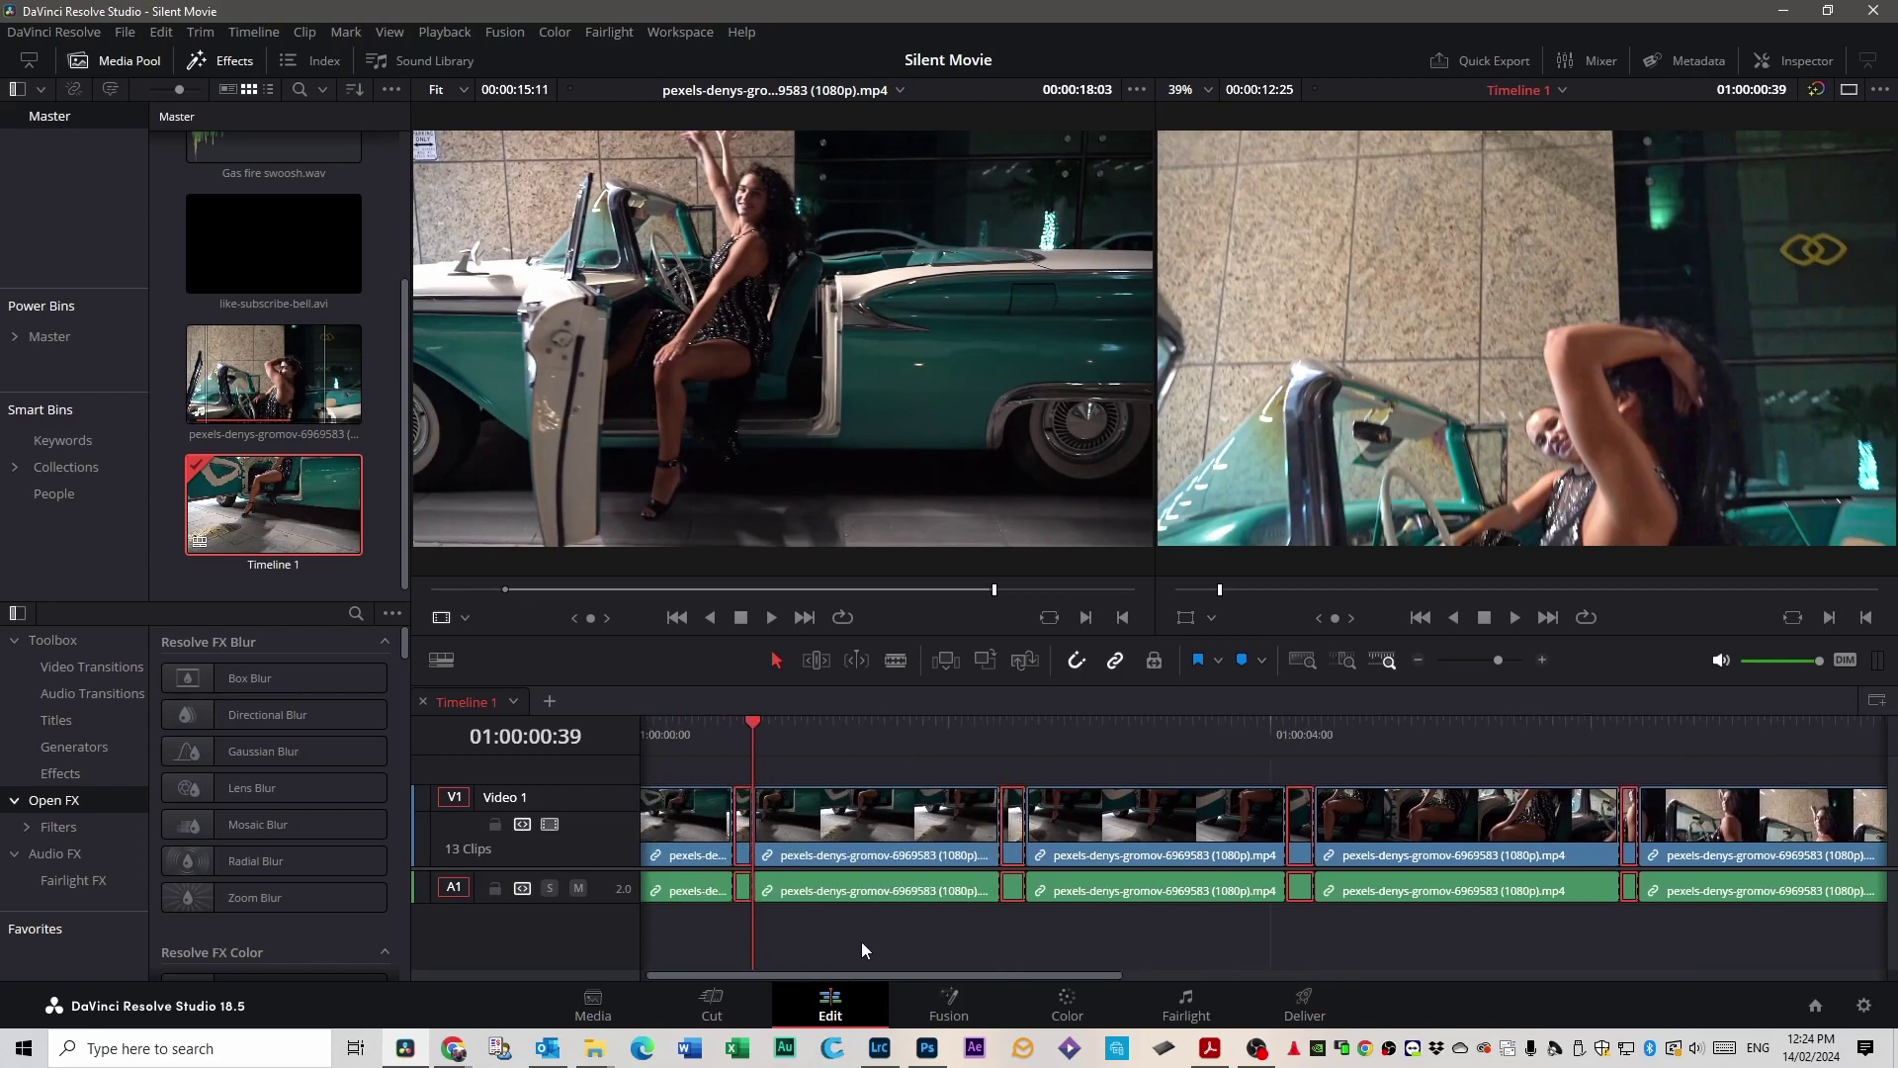
pyautogui.moveTo(859, 978); pyautogui.dragTo(744, 977)
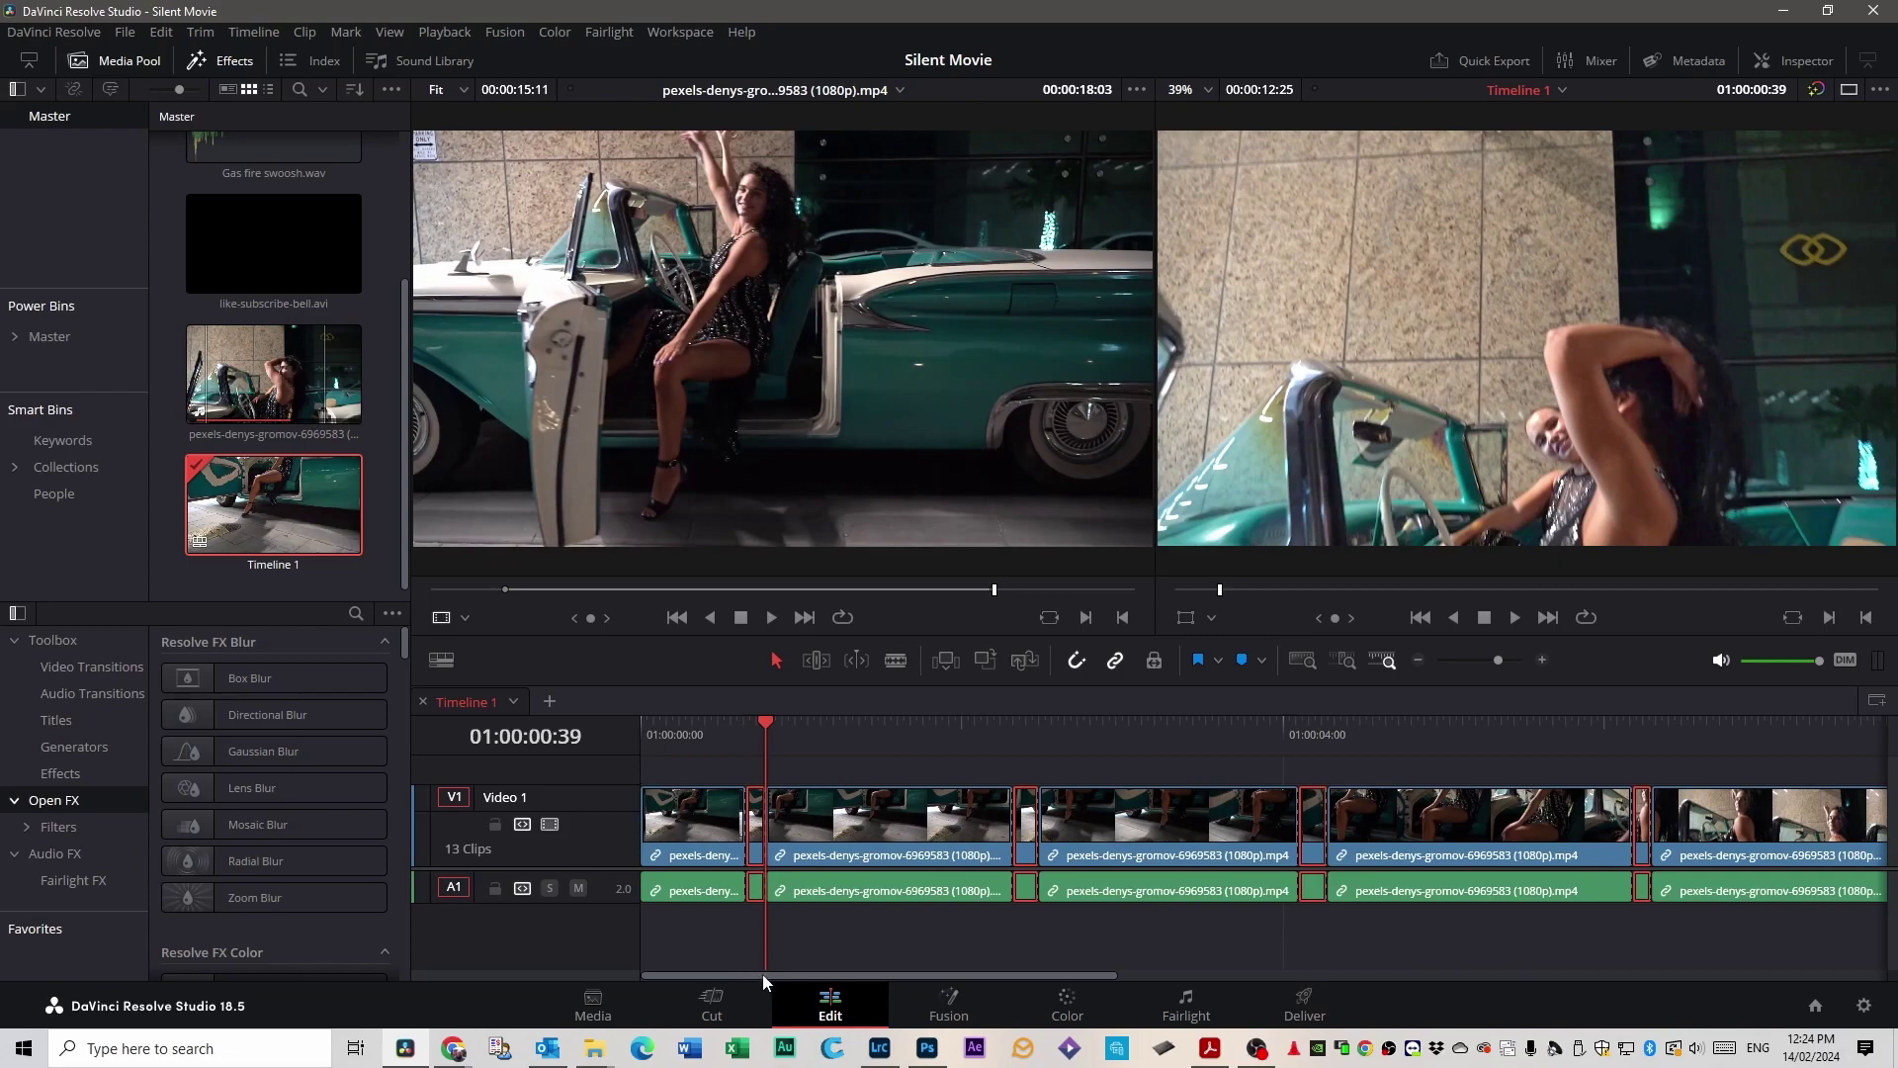
# Delete the slivers, closing the gaps, and play back to locate the next cut point.
pyautogui.press('Delete')
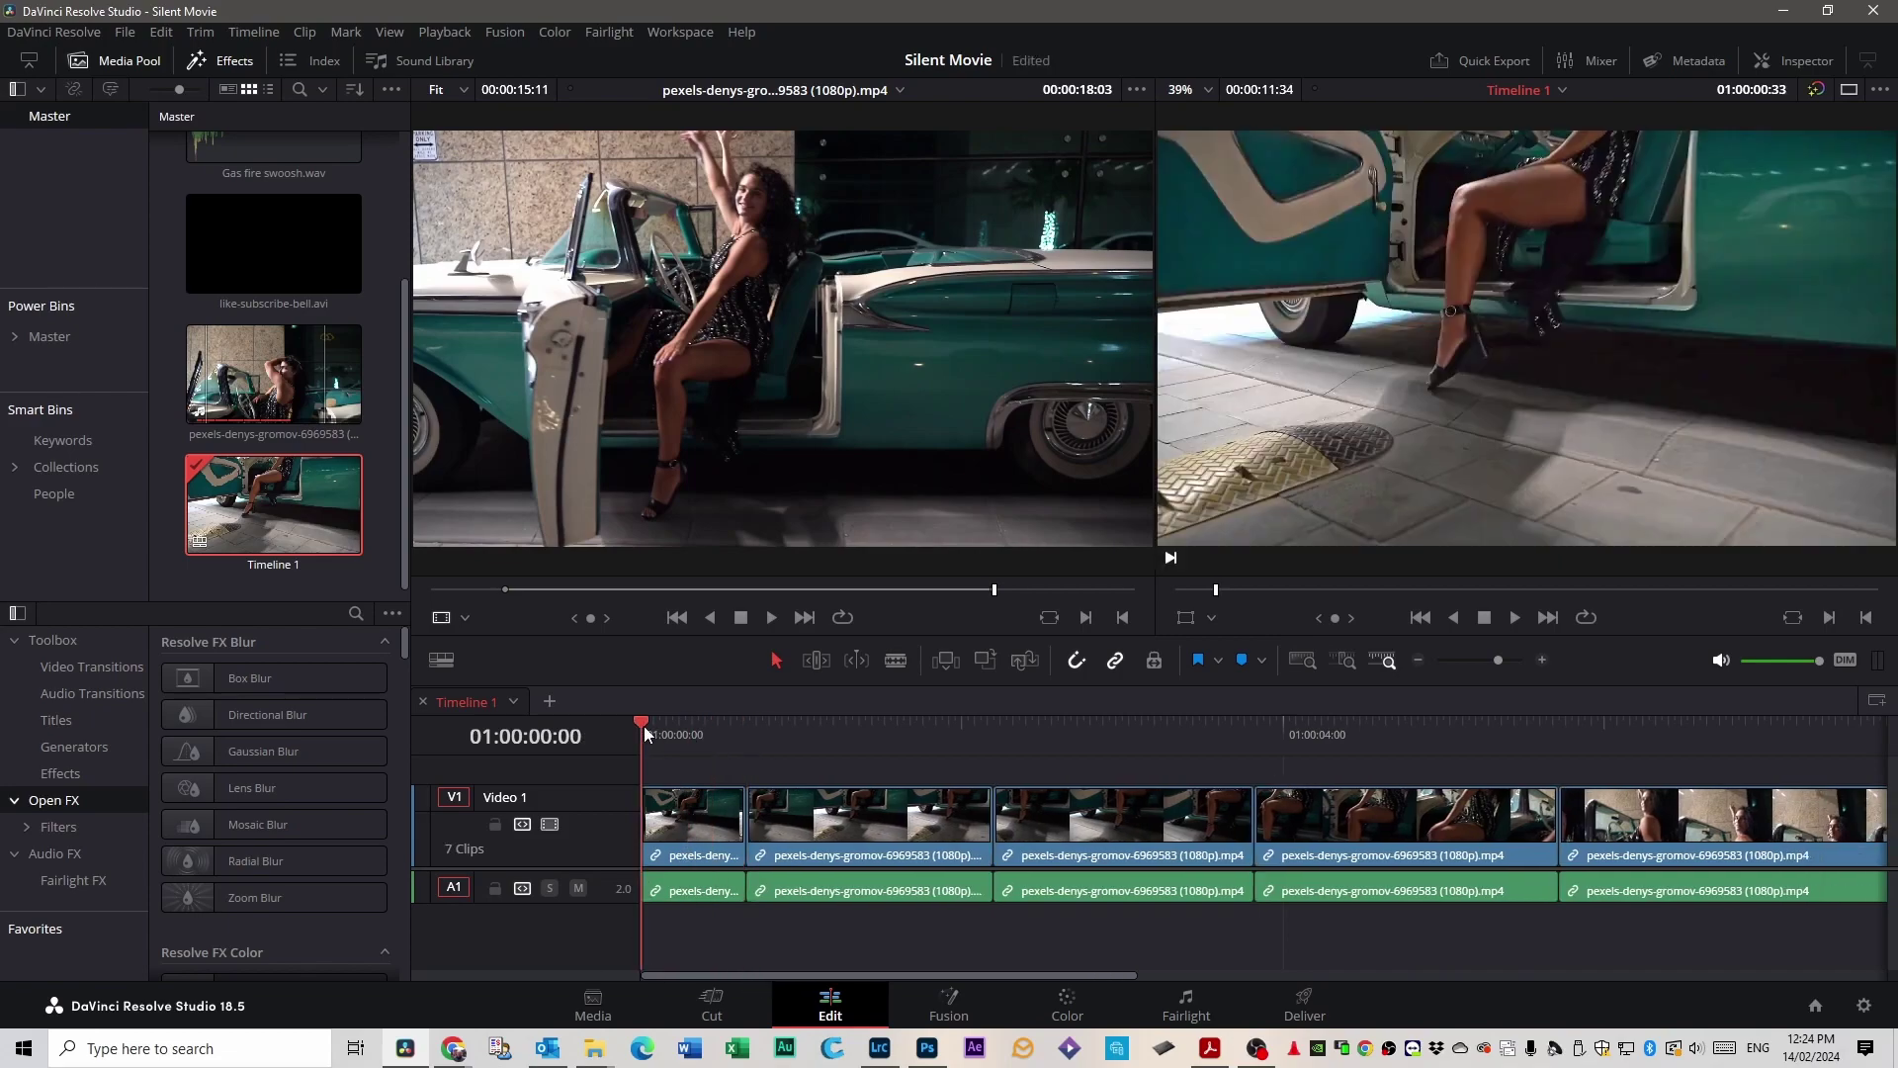
pyautogui.press('space')
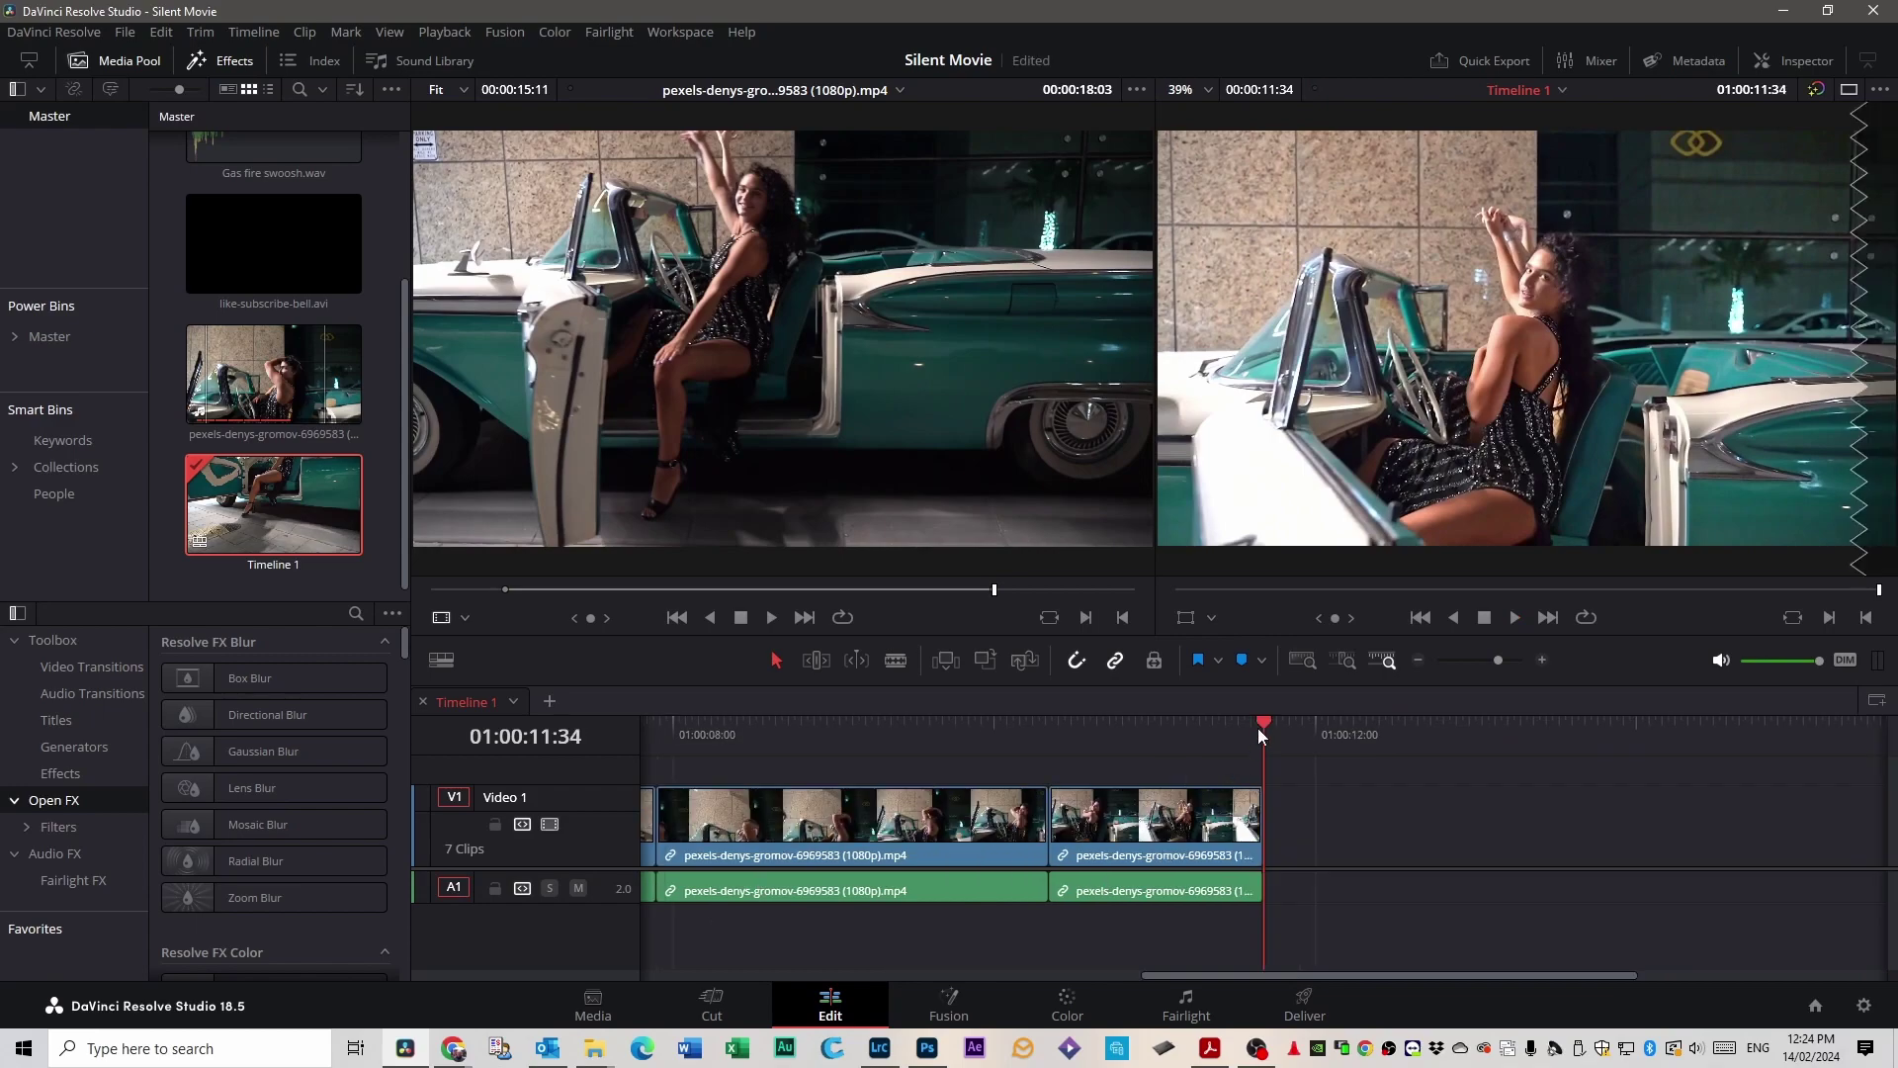
pyautogui.moveTo(1261, 728); pyautogui.dragTo(1006, 716)
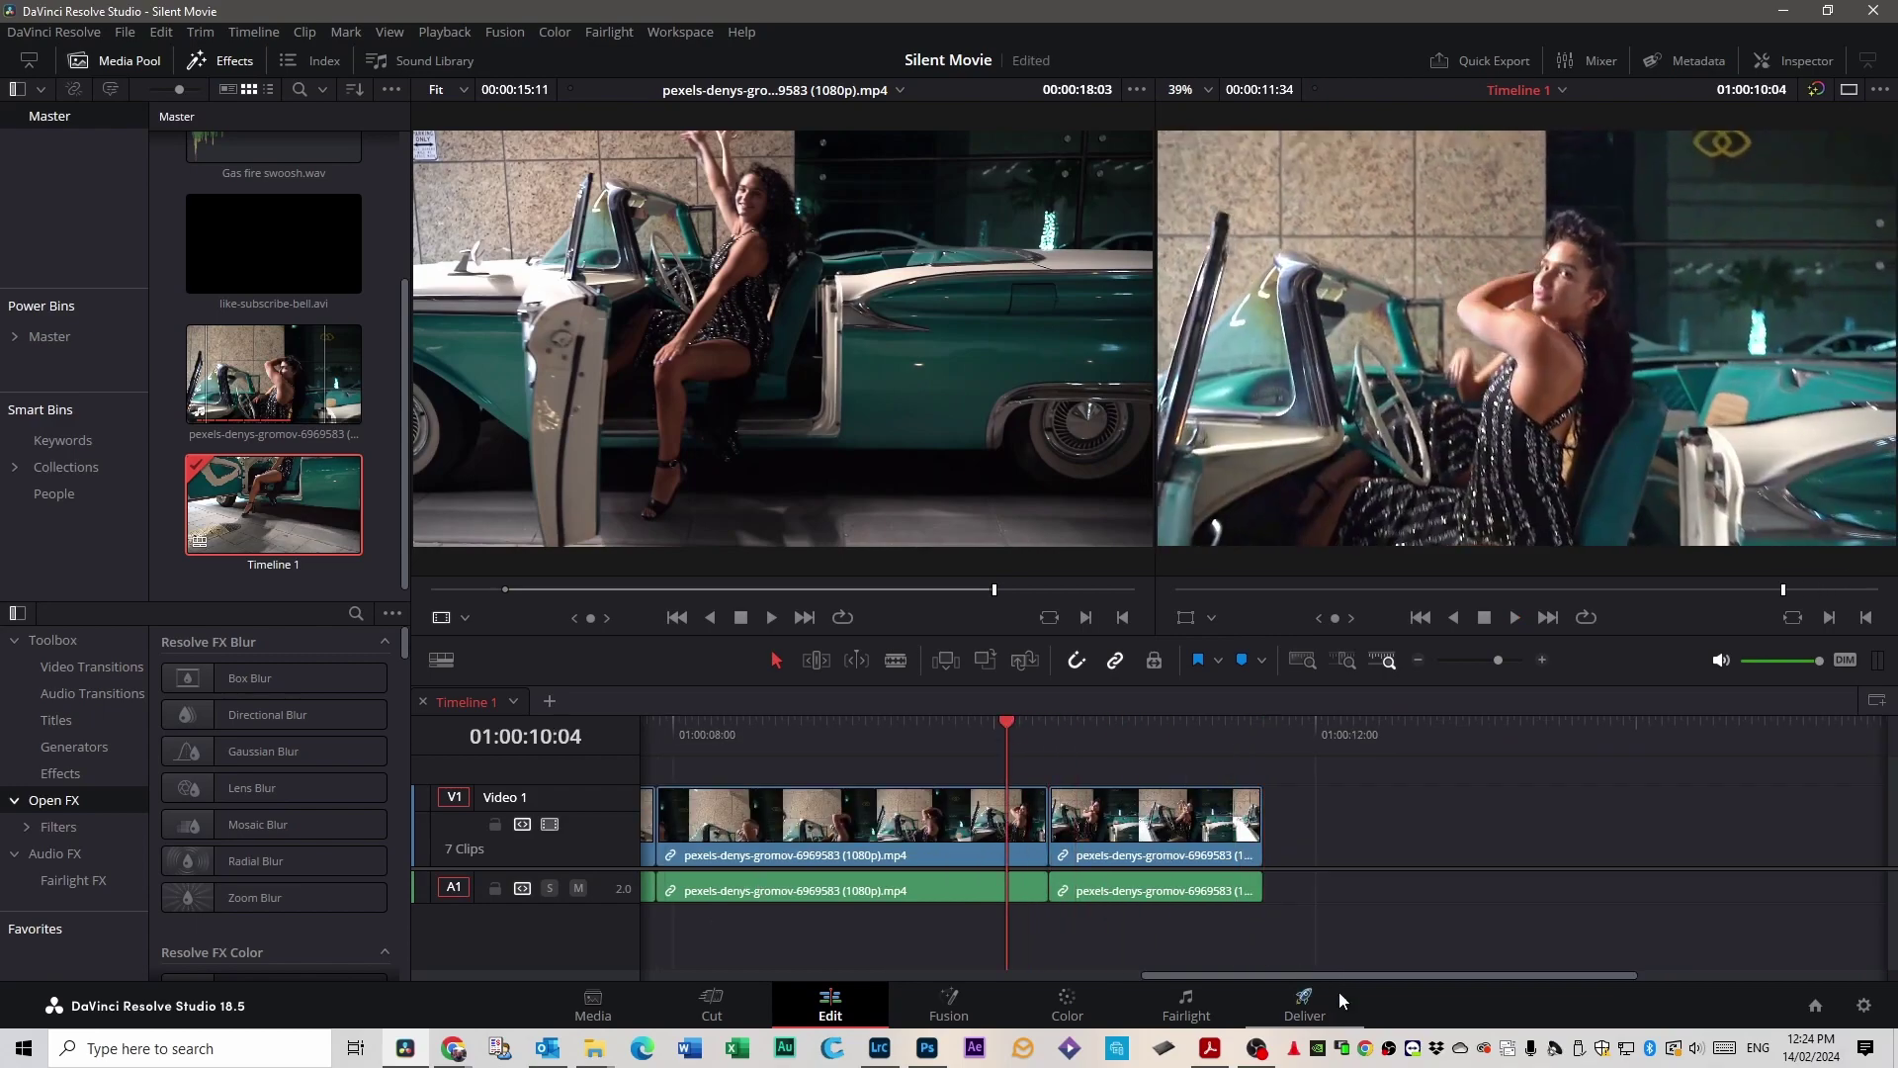
pyautogui.press('space')
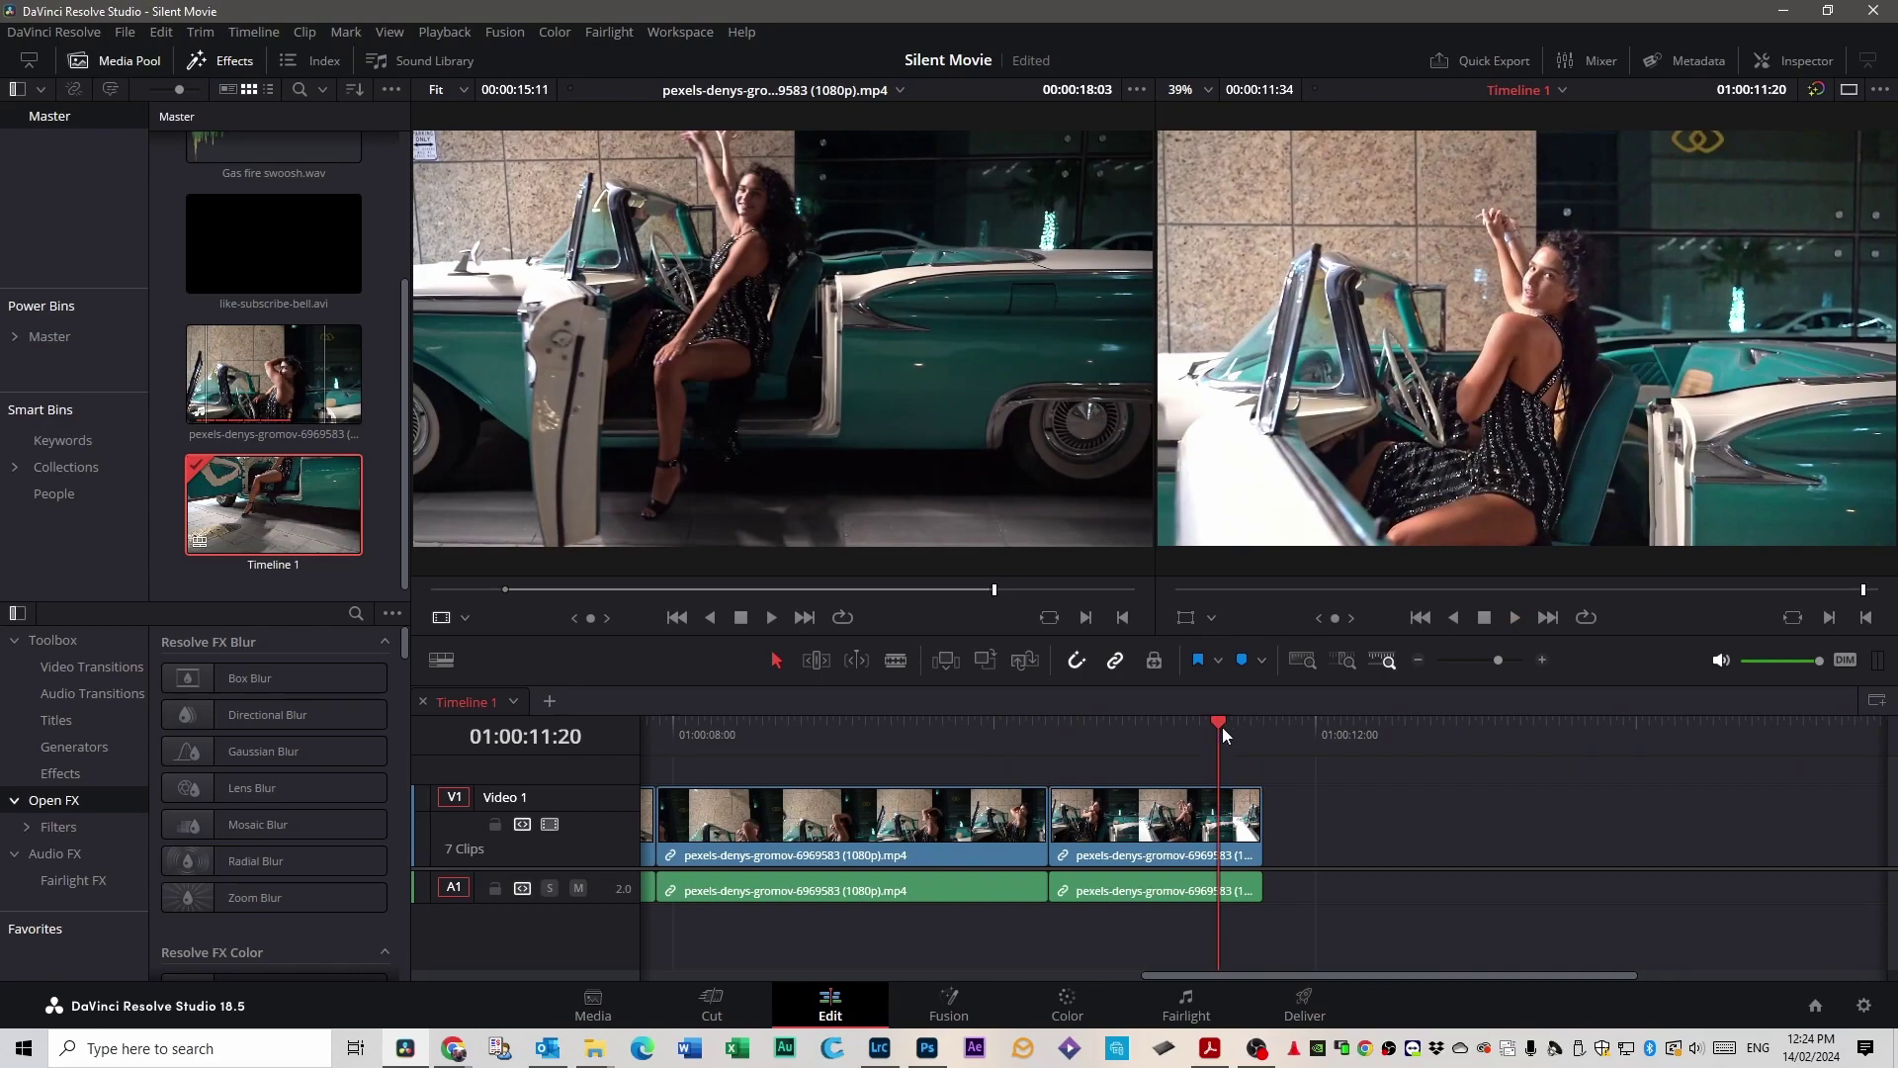
pyautogui.click(1222, 726)
# Blade the second clip at 01:00:11:21, ripple-delete the tiny sliver, and replay the cut.
pyautogui.click(896, 660)
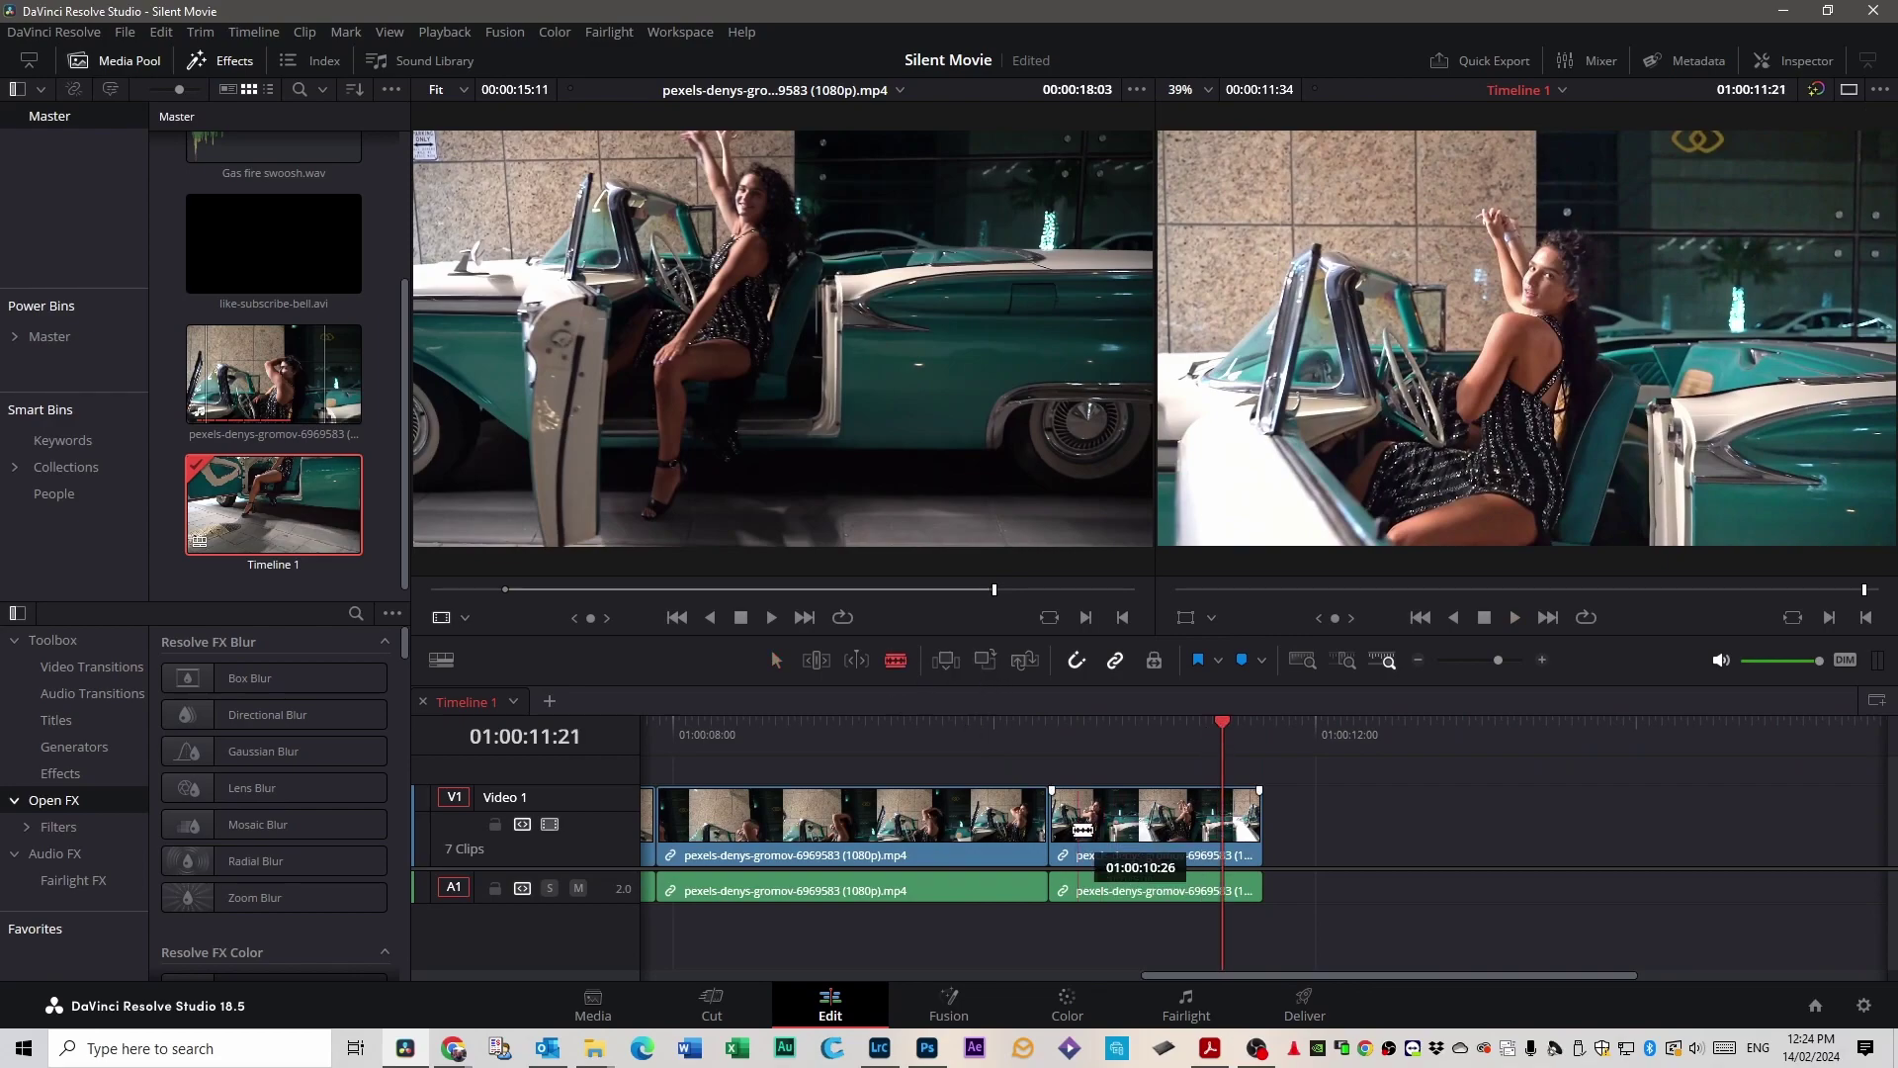
pyautogui.click(1062, 831)
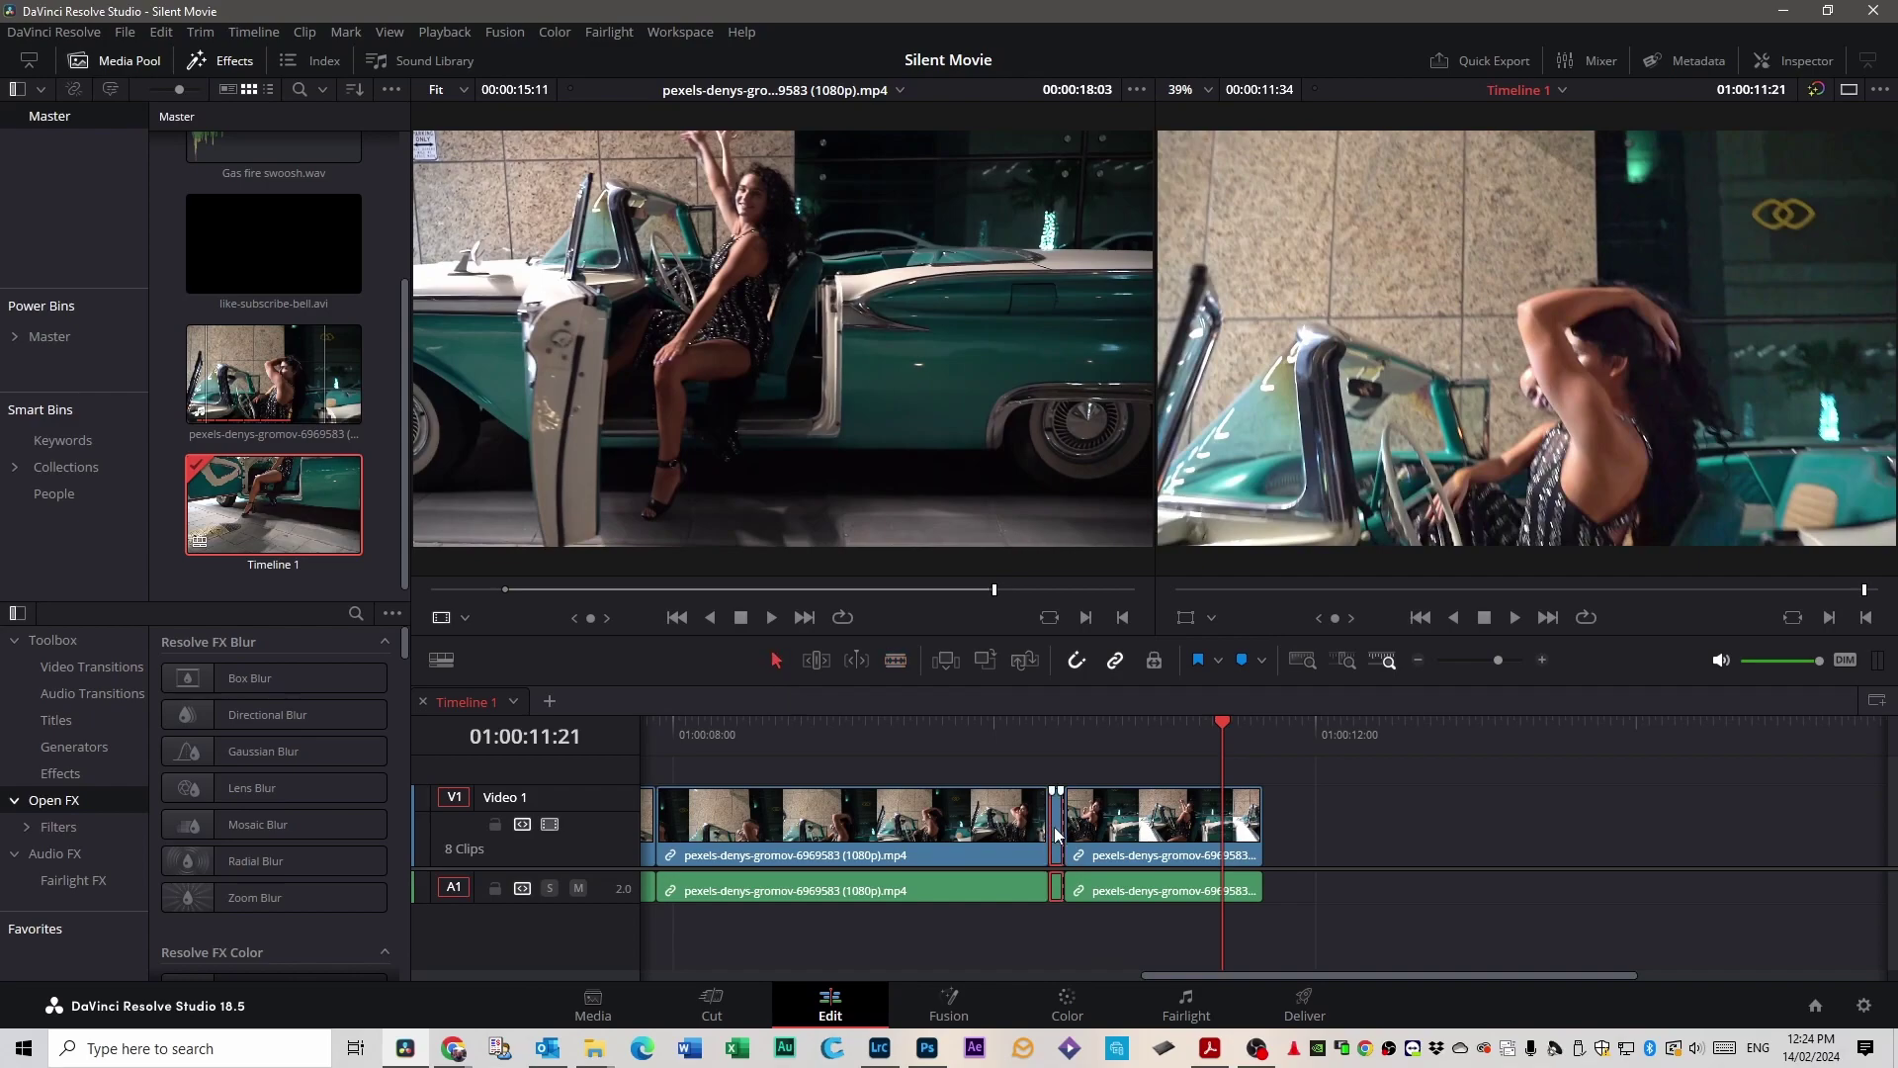
pyautogui.press('Delete')
pyautogui.moveTo(1191, 728); pyautogui.dragTo(959, 727)
pyautogui.press('space')
pyautogui.press('space')
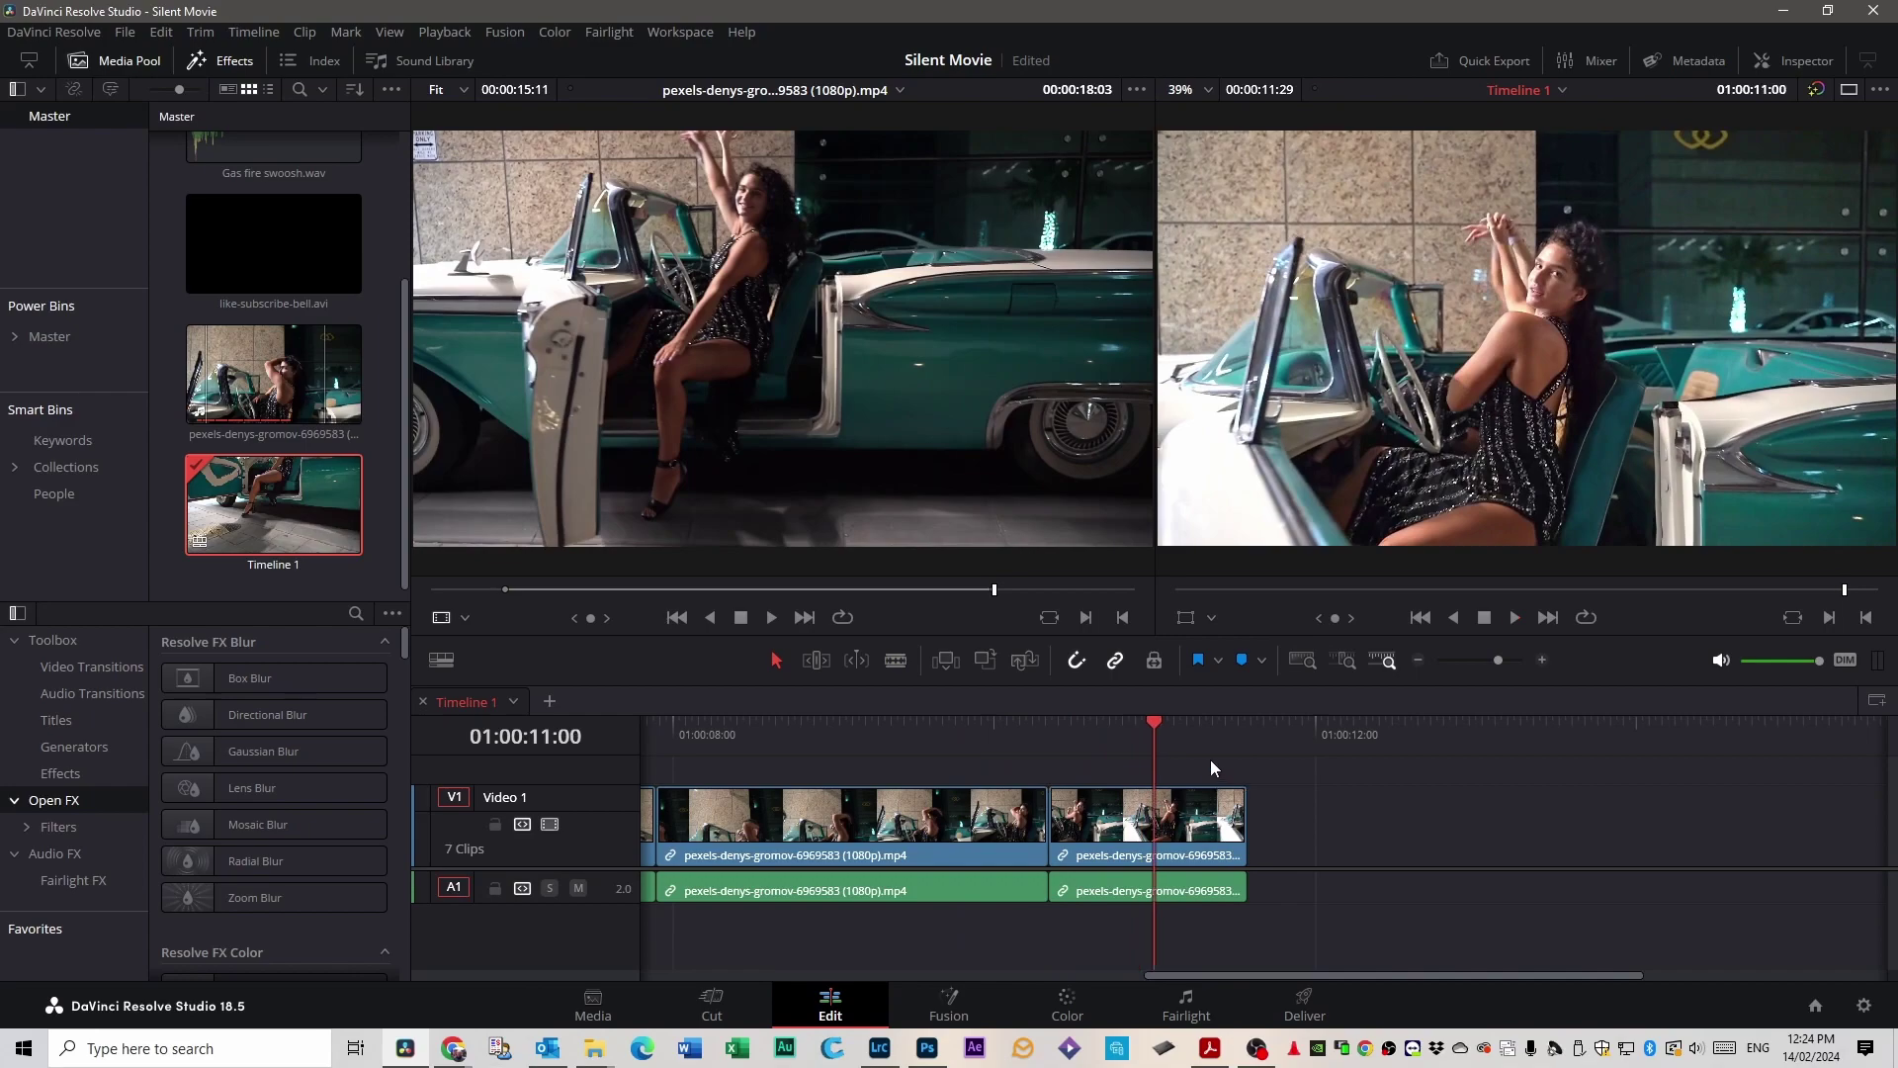
pyautogui.moveTo(1159, 726); pyautogui.dragTo(955, 733)
pyautogui.press('space')
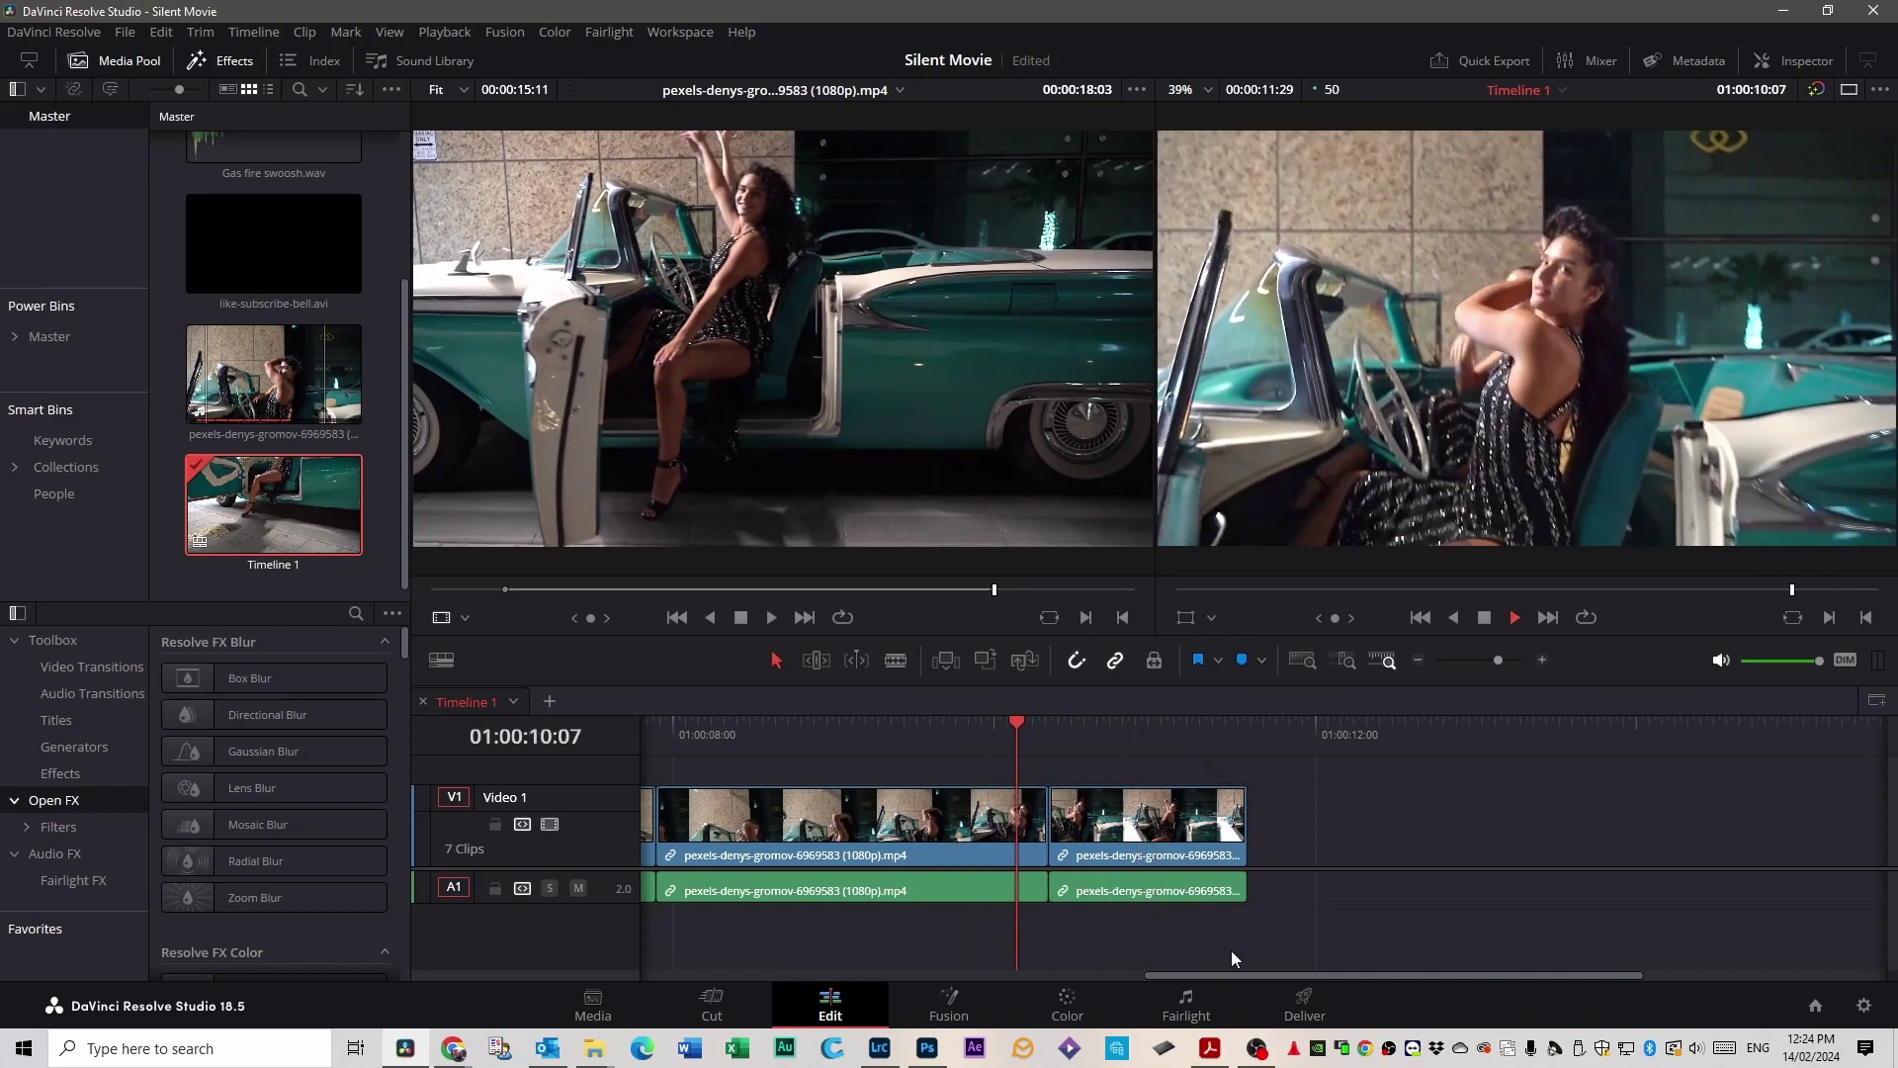
pyautogui.press('space')
pyautogui.moveTo(1135, 726); pyautogui.dragTo(1000, 739)
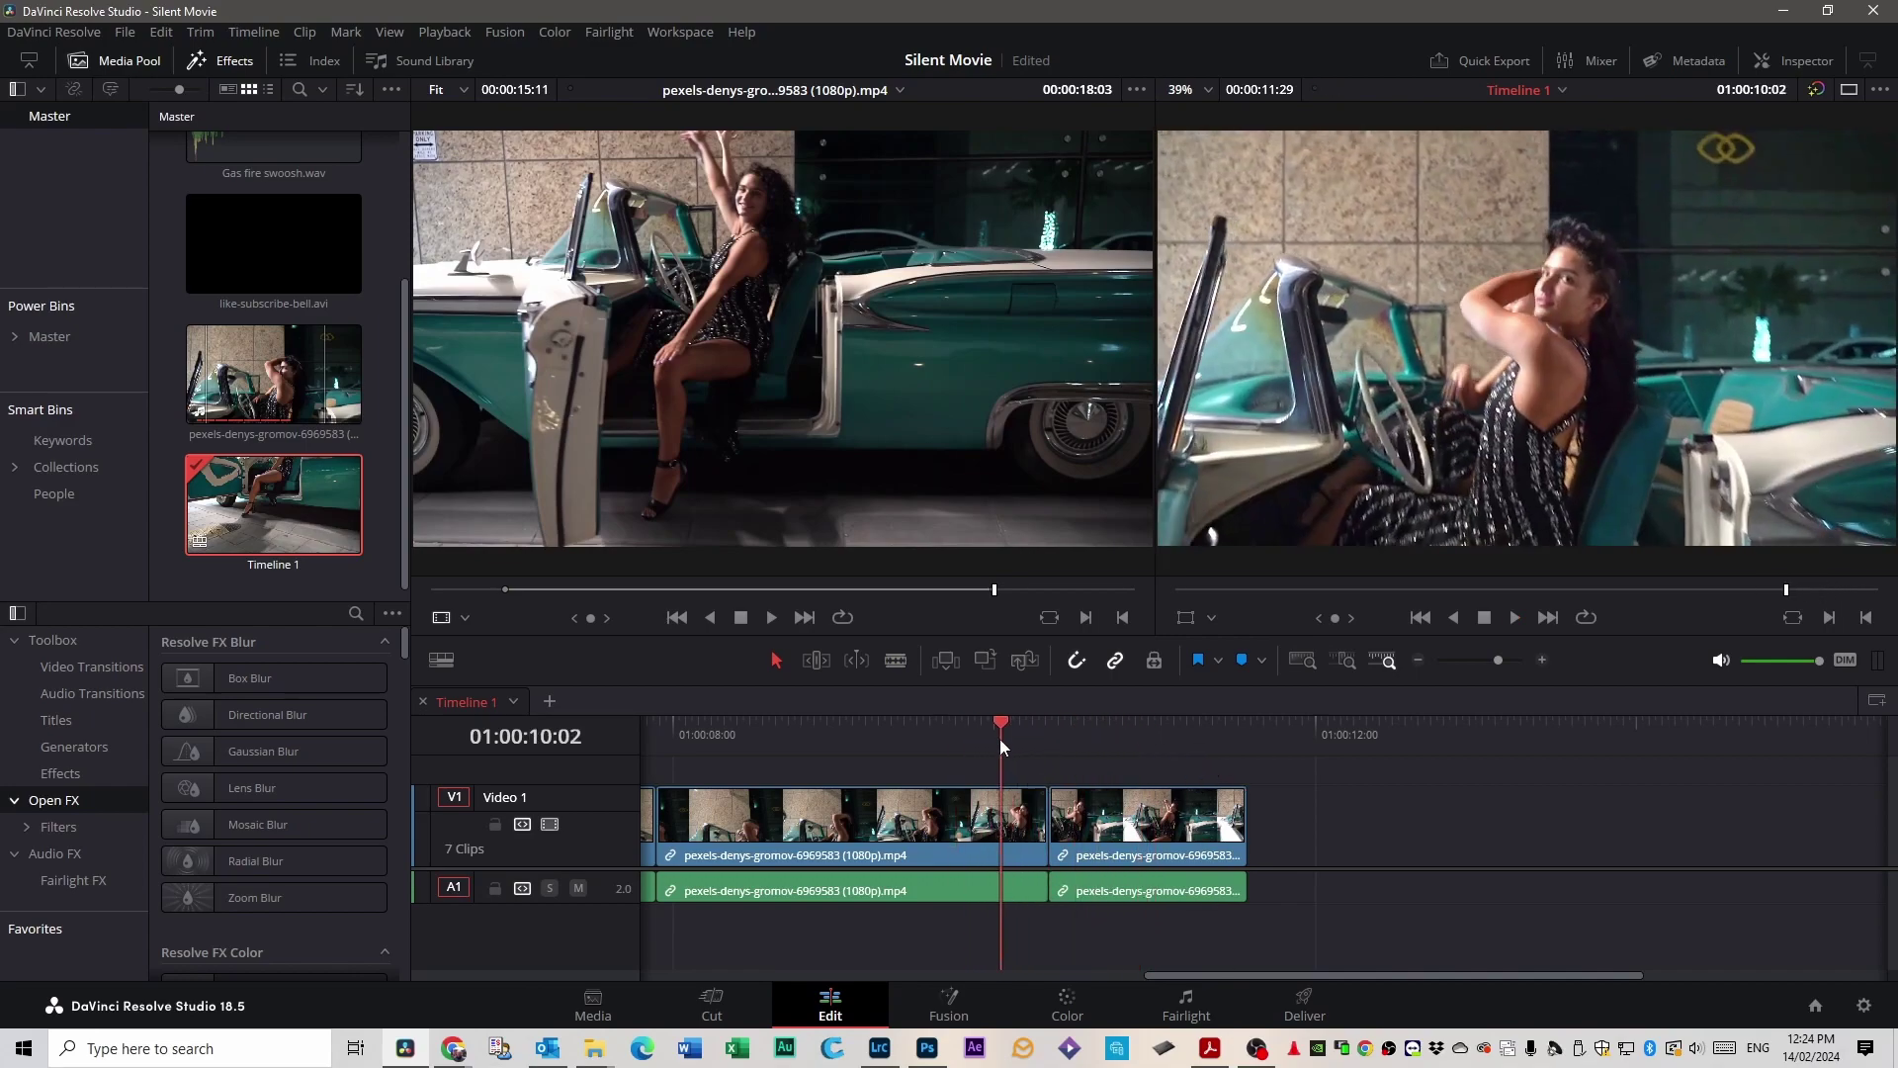
pyautogui.press('space')
pyautogui.moveTo(1199, 729); pyautogui.dragTo(616, 762)
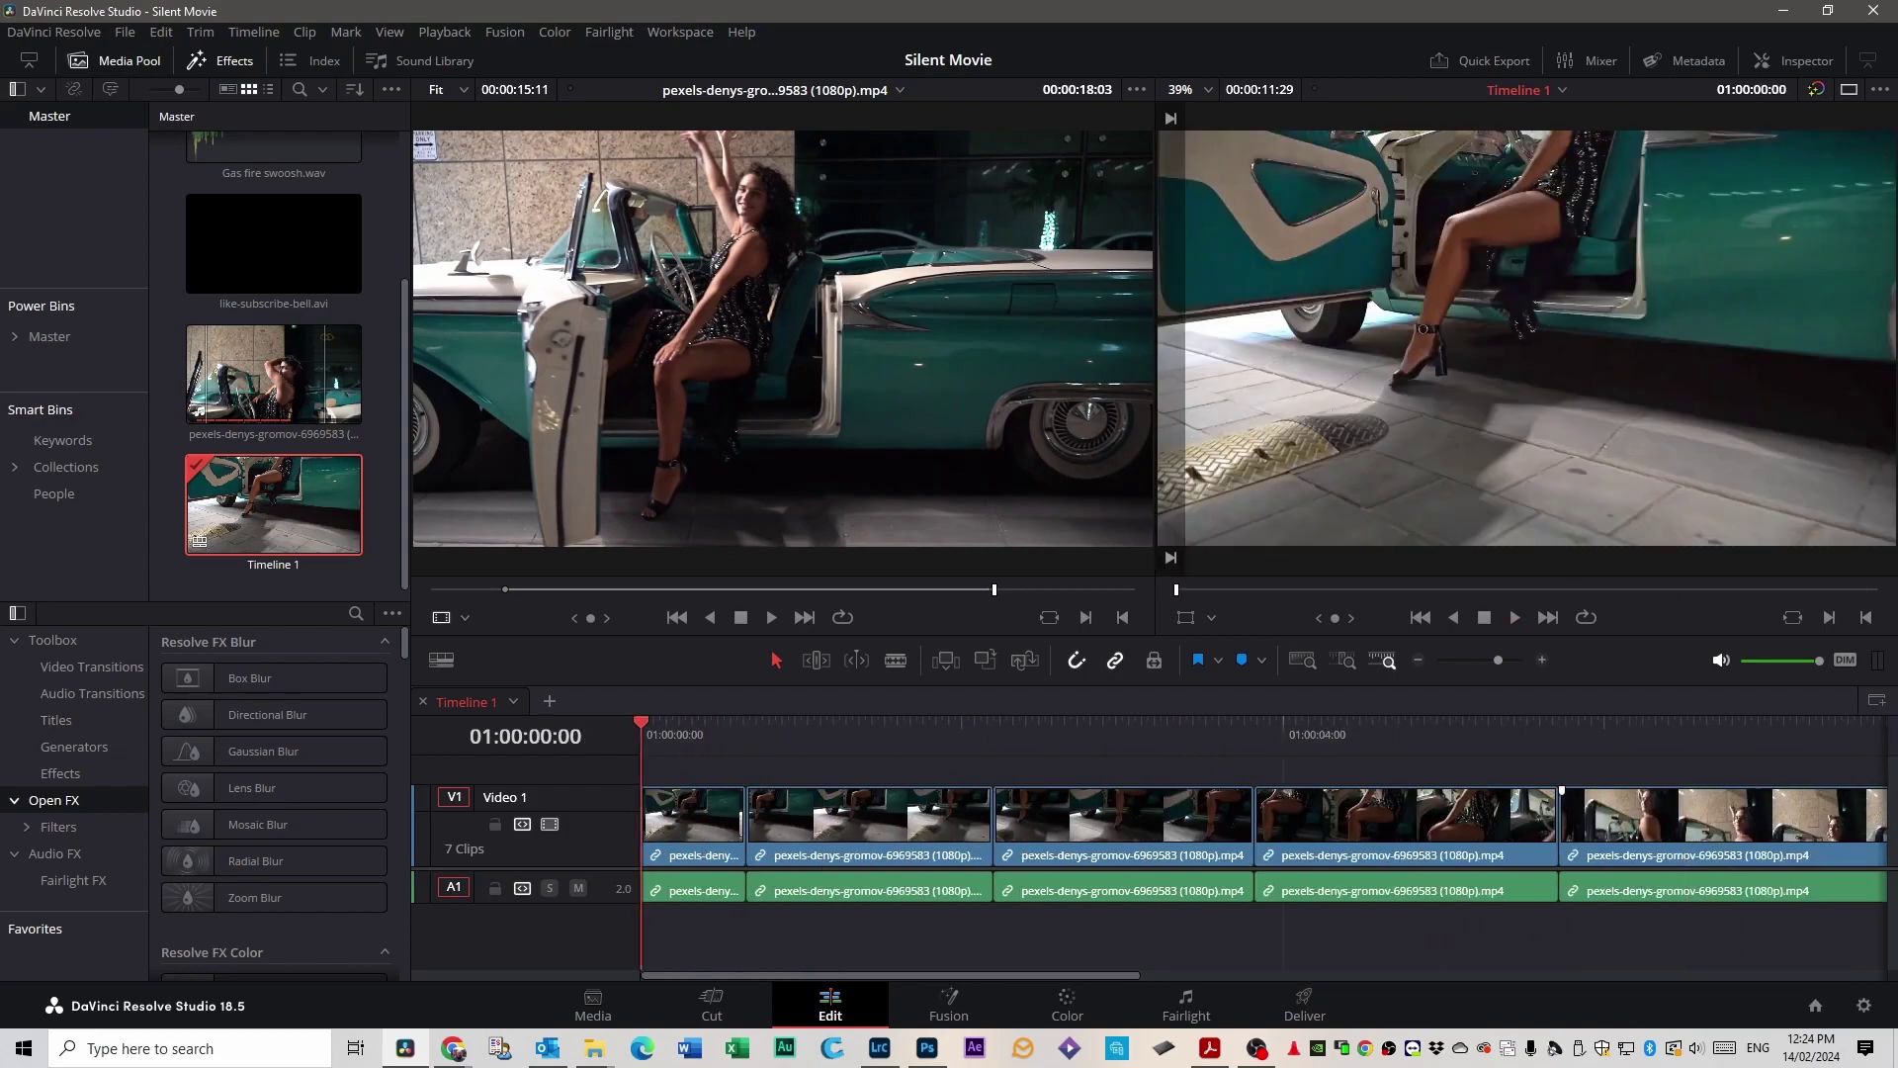
# Combine all seven clips into a compound clip named Mainclip and play it back.
pyautogui.hotkey('ctrl', '-')
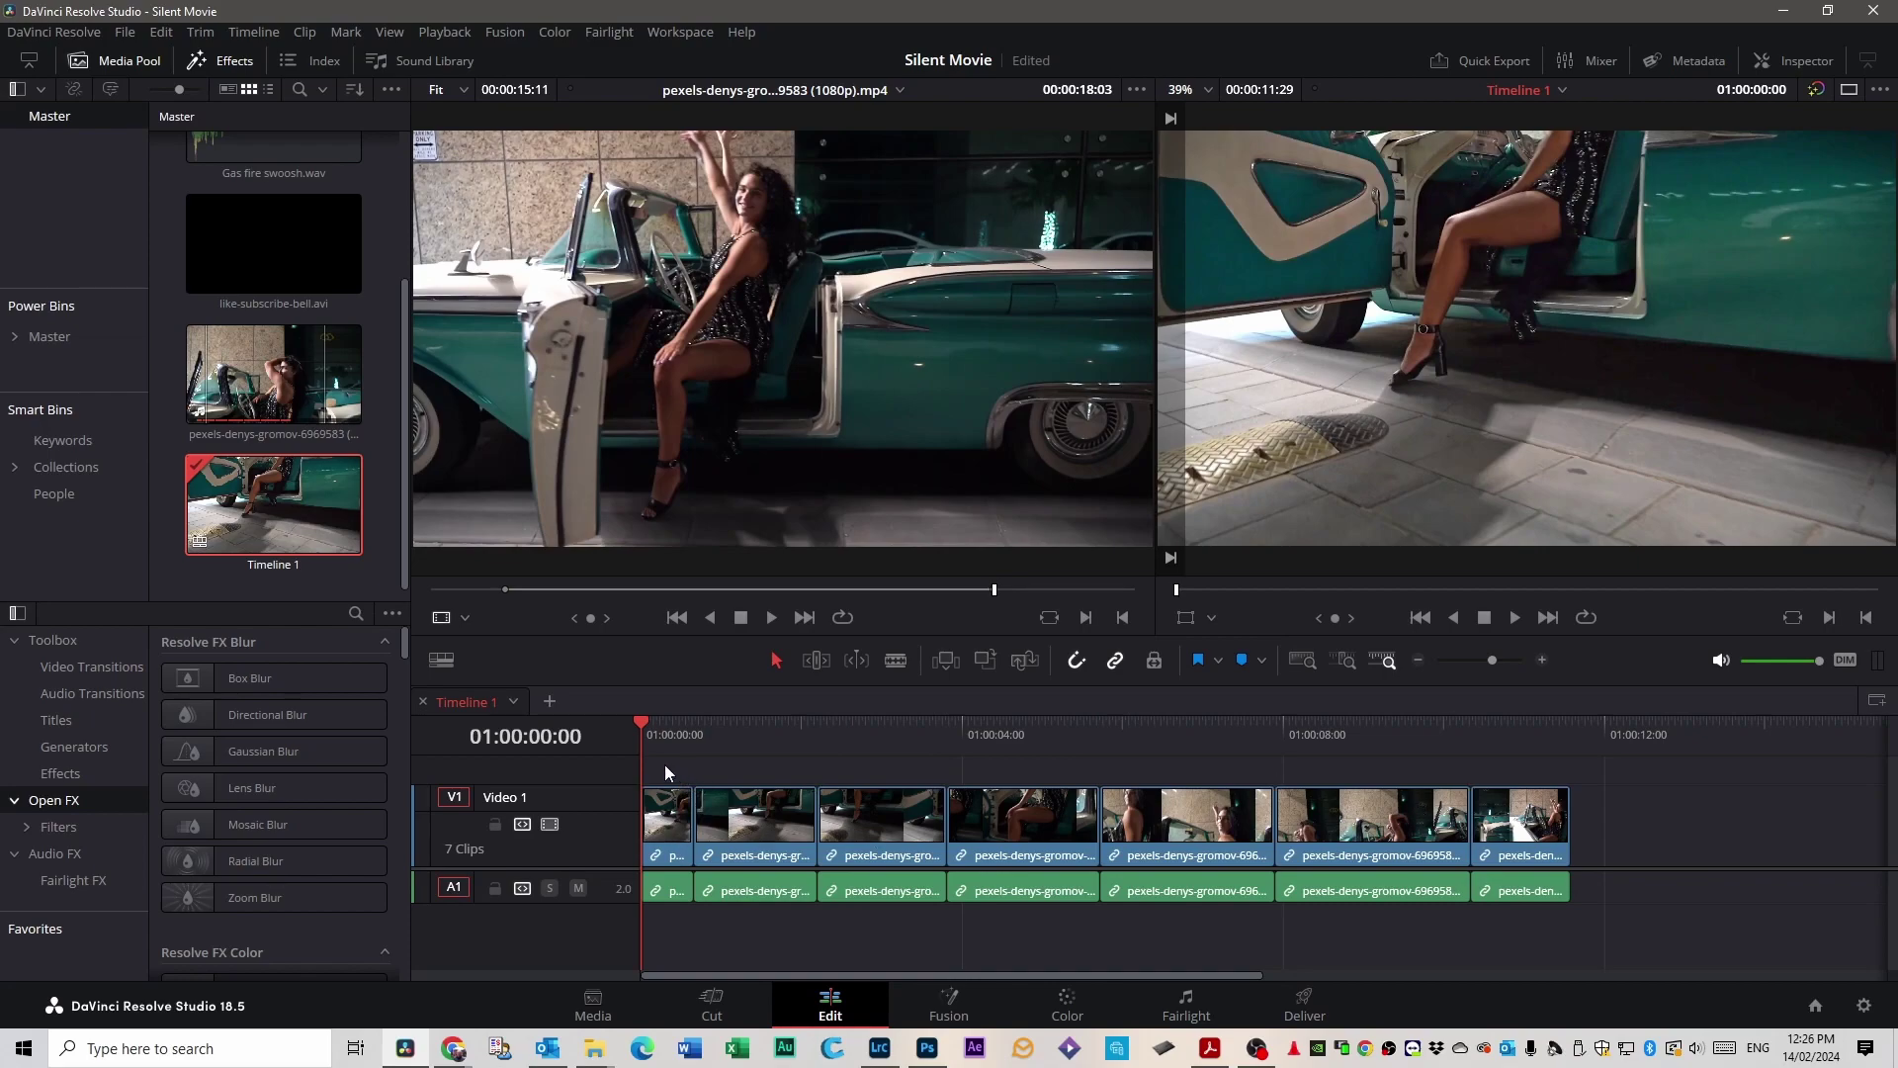
pyautogui.moveTo(671, 819); pyautogui.dragTo(1523, 830)
pyautogui.rightClick(1187, 838)
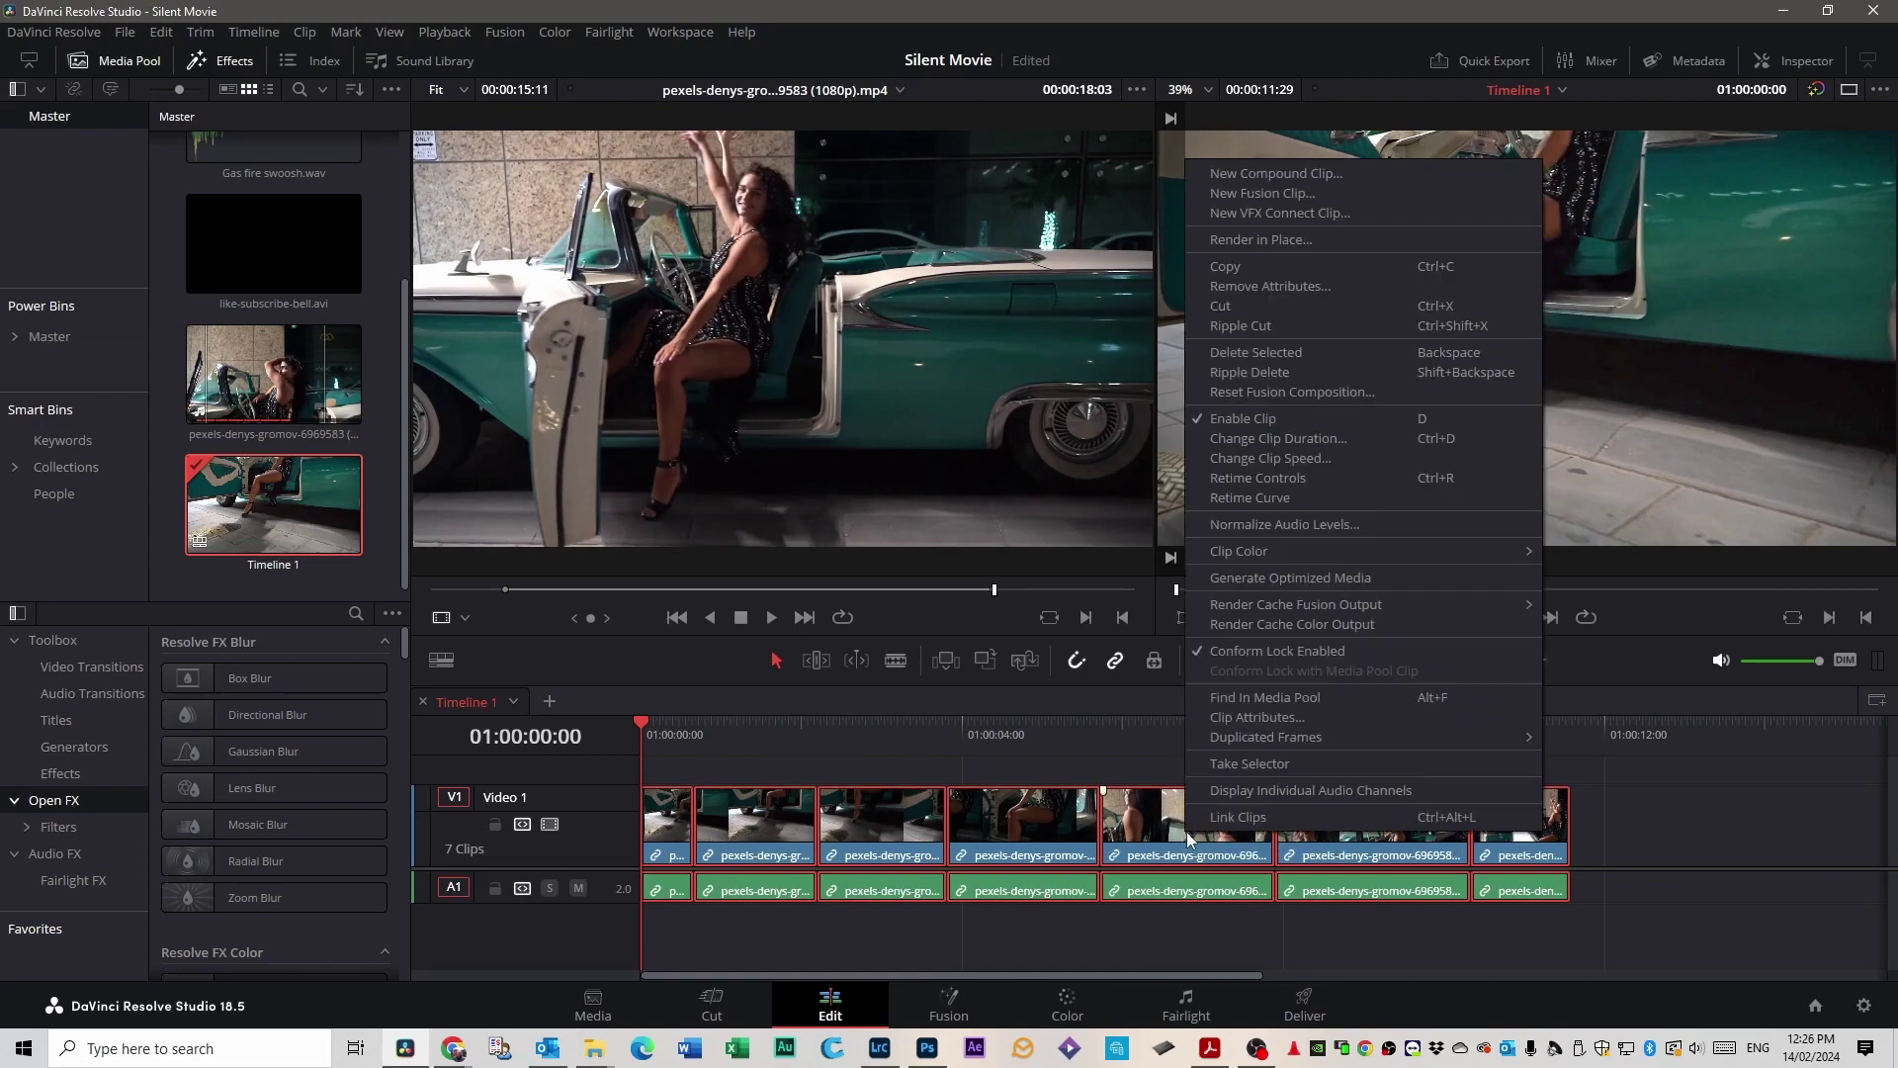
pyautogui.click(1236, 174)
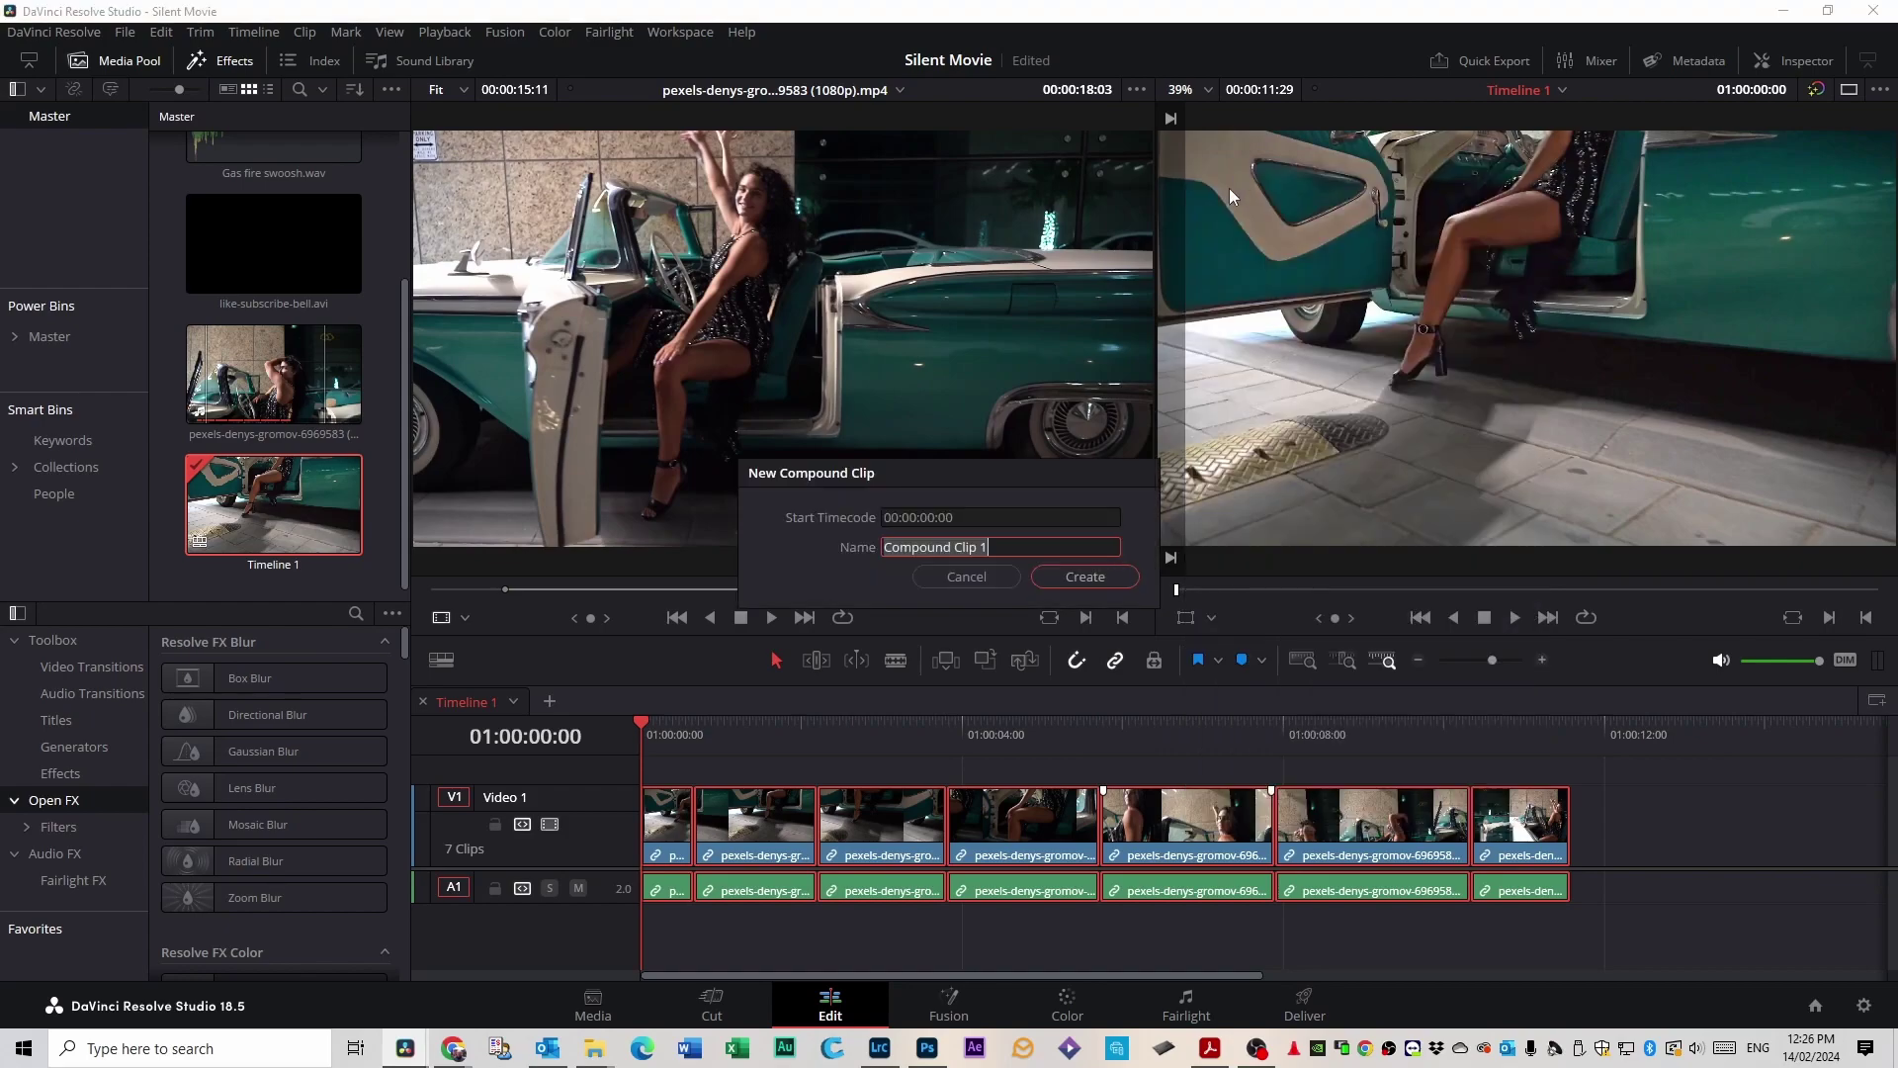
pyautogui.write('ainclip')
pyautogui.click(1127, 577)
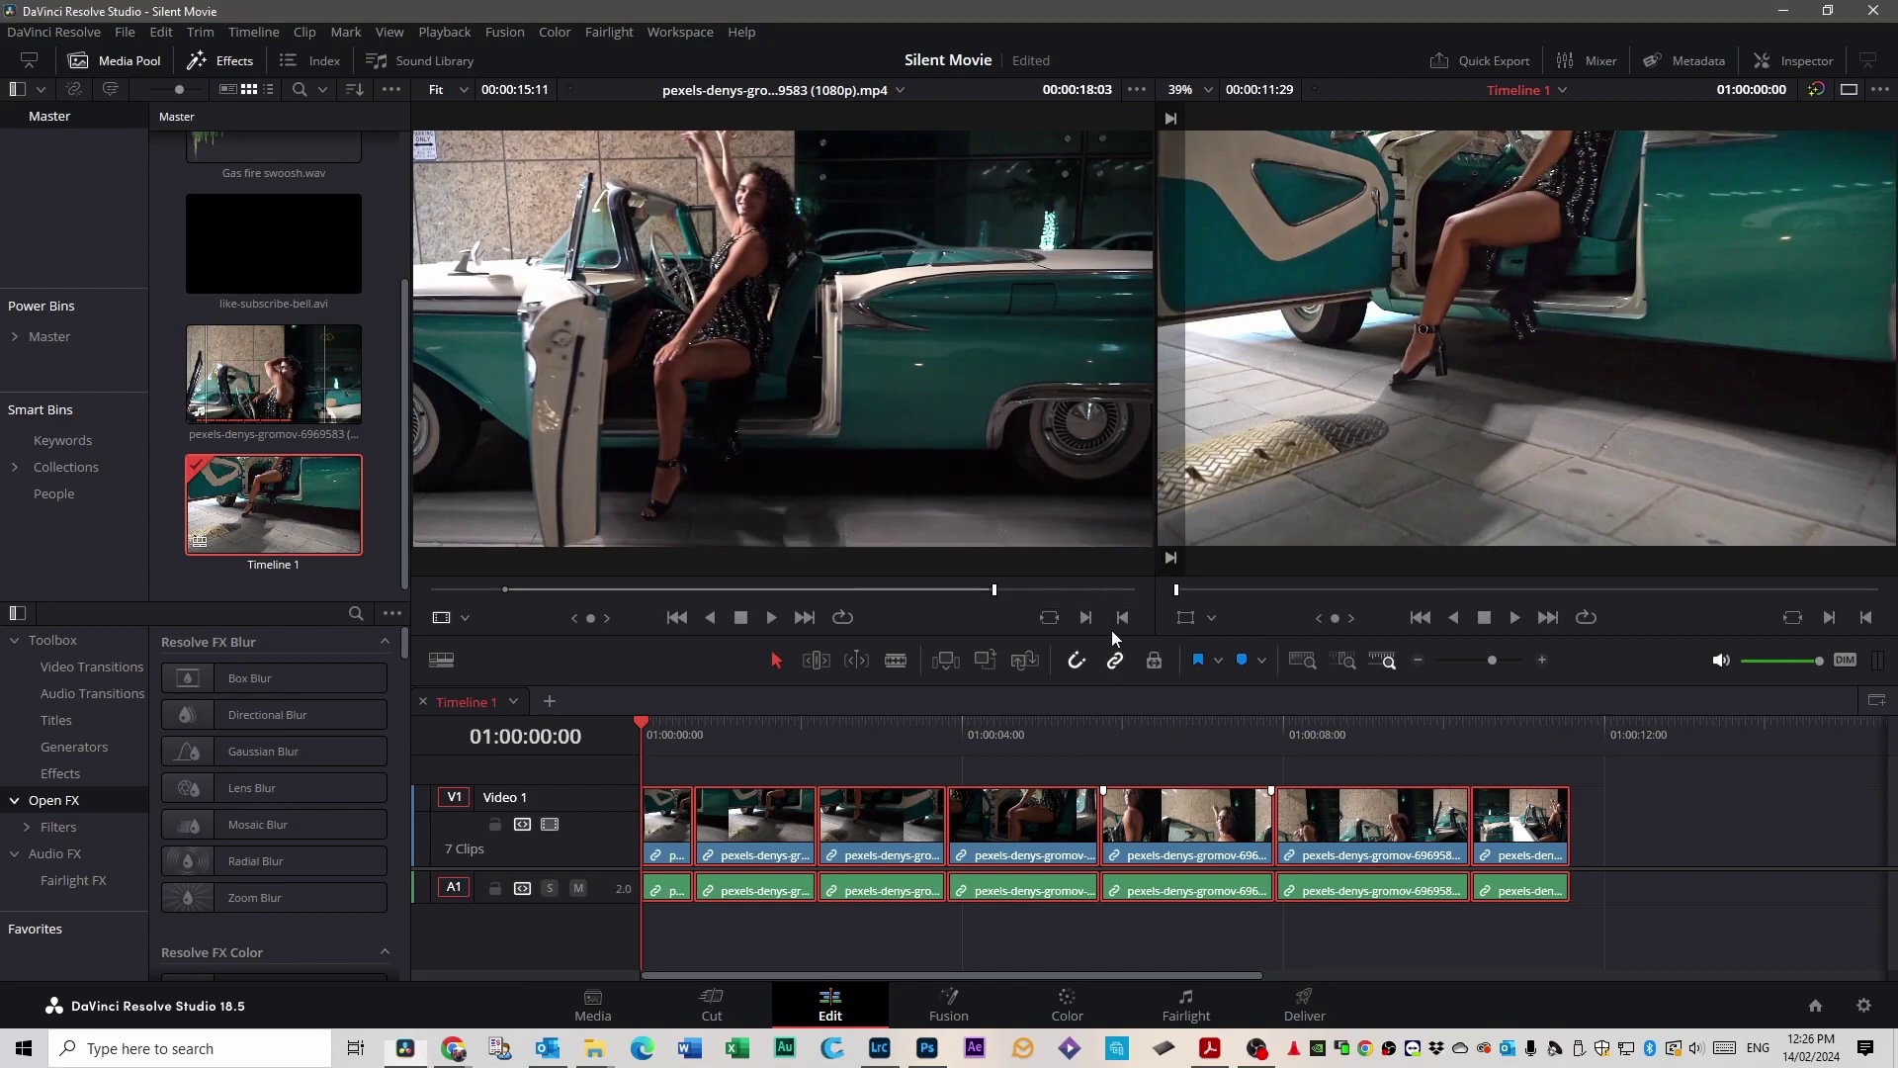
pyautogui.press('space')
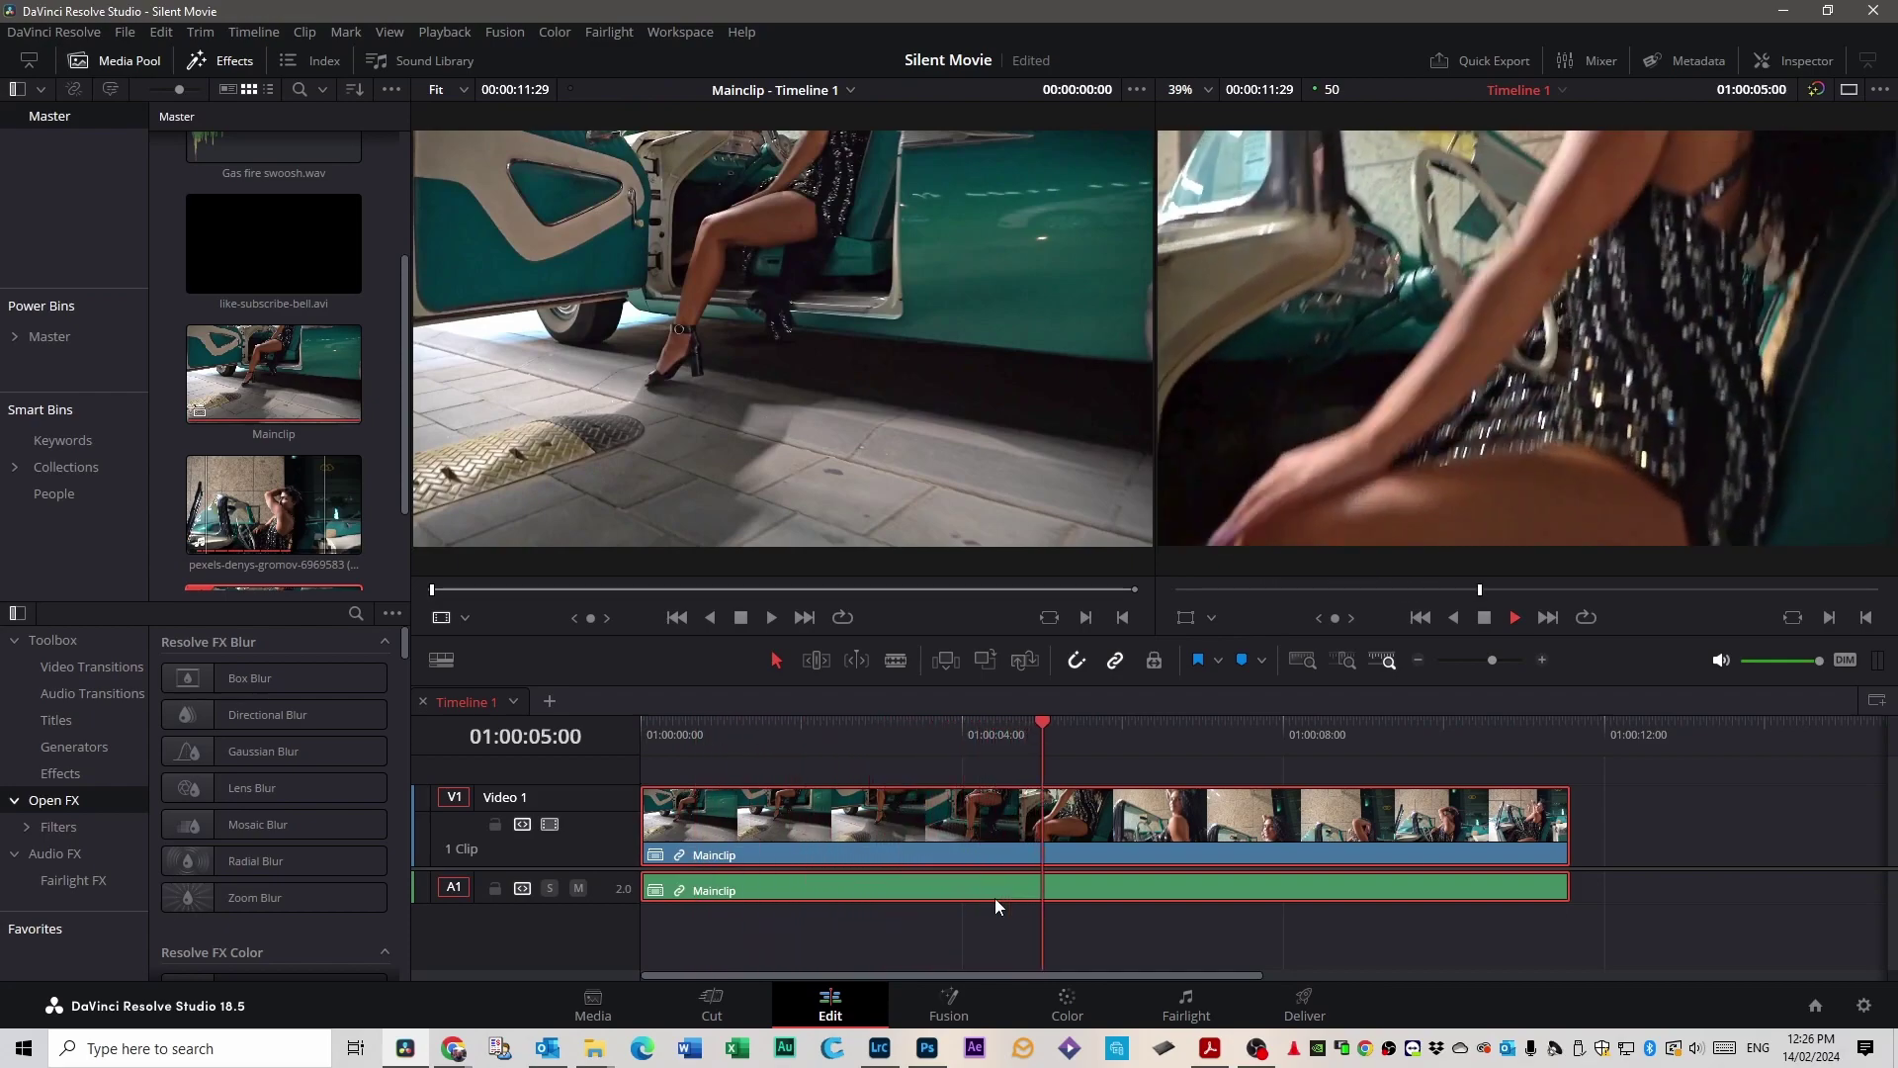
pyautogui.press('space')
pyautogui.press('Home')
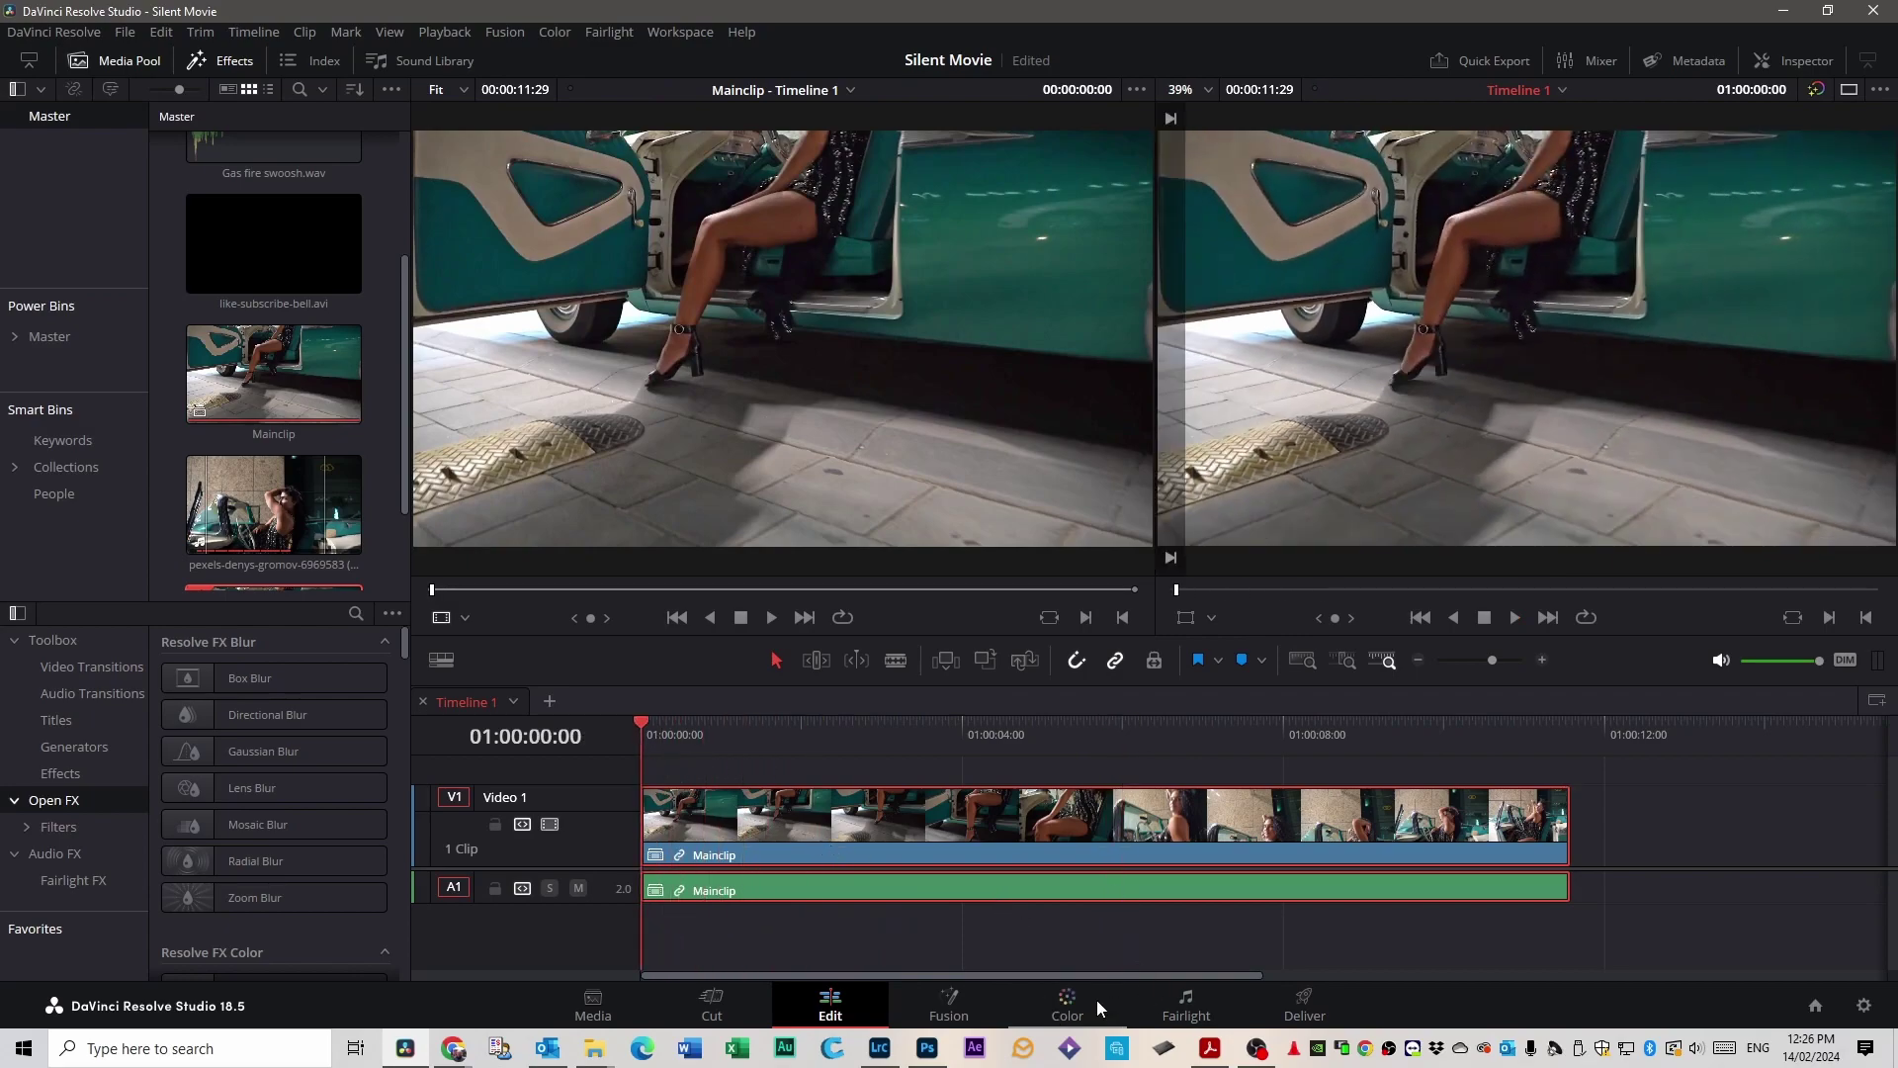
# On the Color page, set Sat to 0, Shad to 55.50 and Lift to -0.04.
pyautogui.click(1068, 1006)
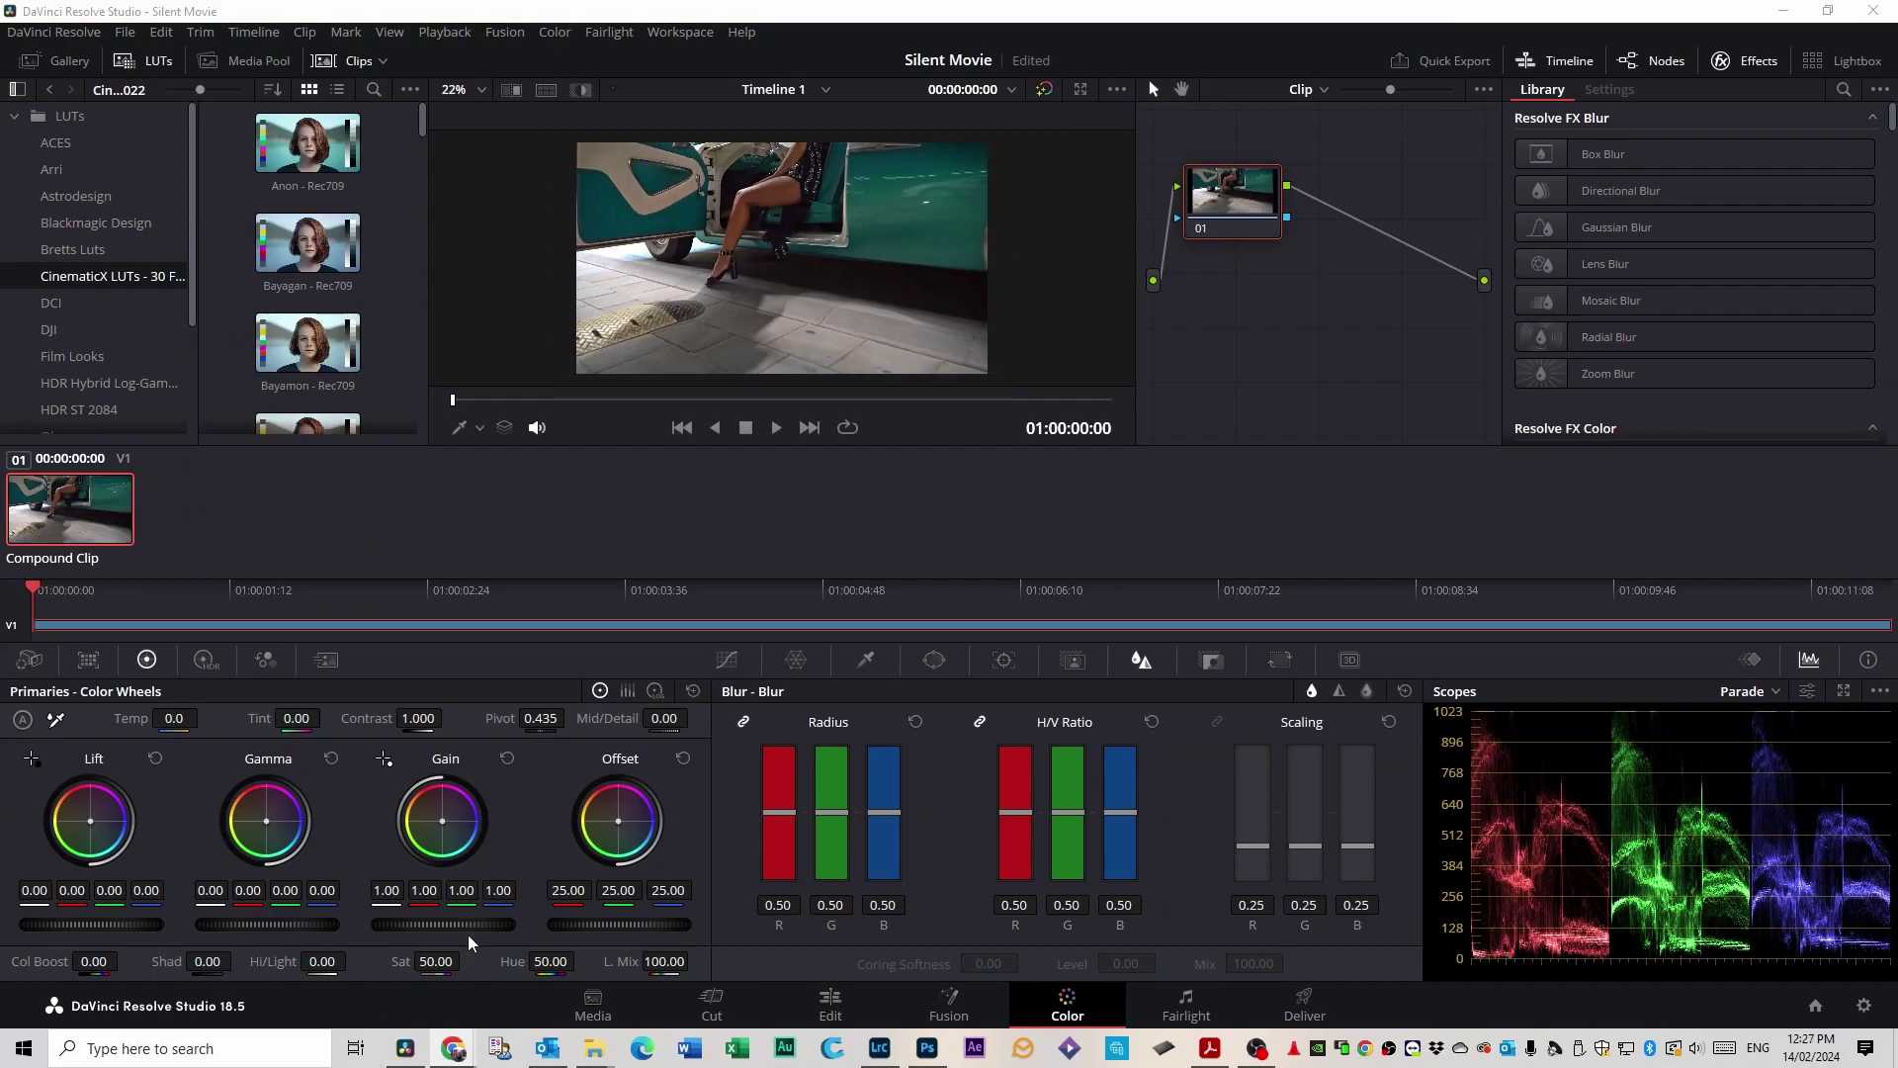
pyautogui.moveTo(445, 961); pyautogui.dragTo(465, 961)
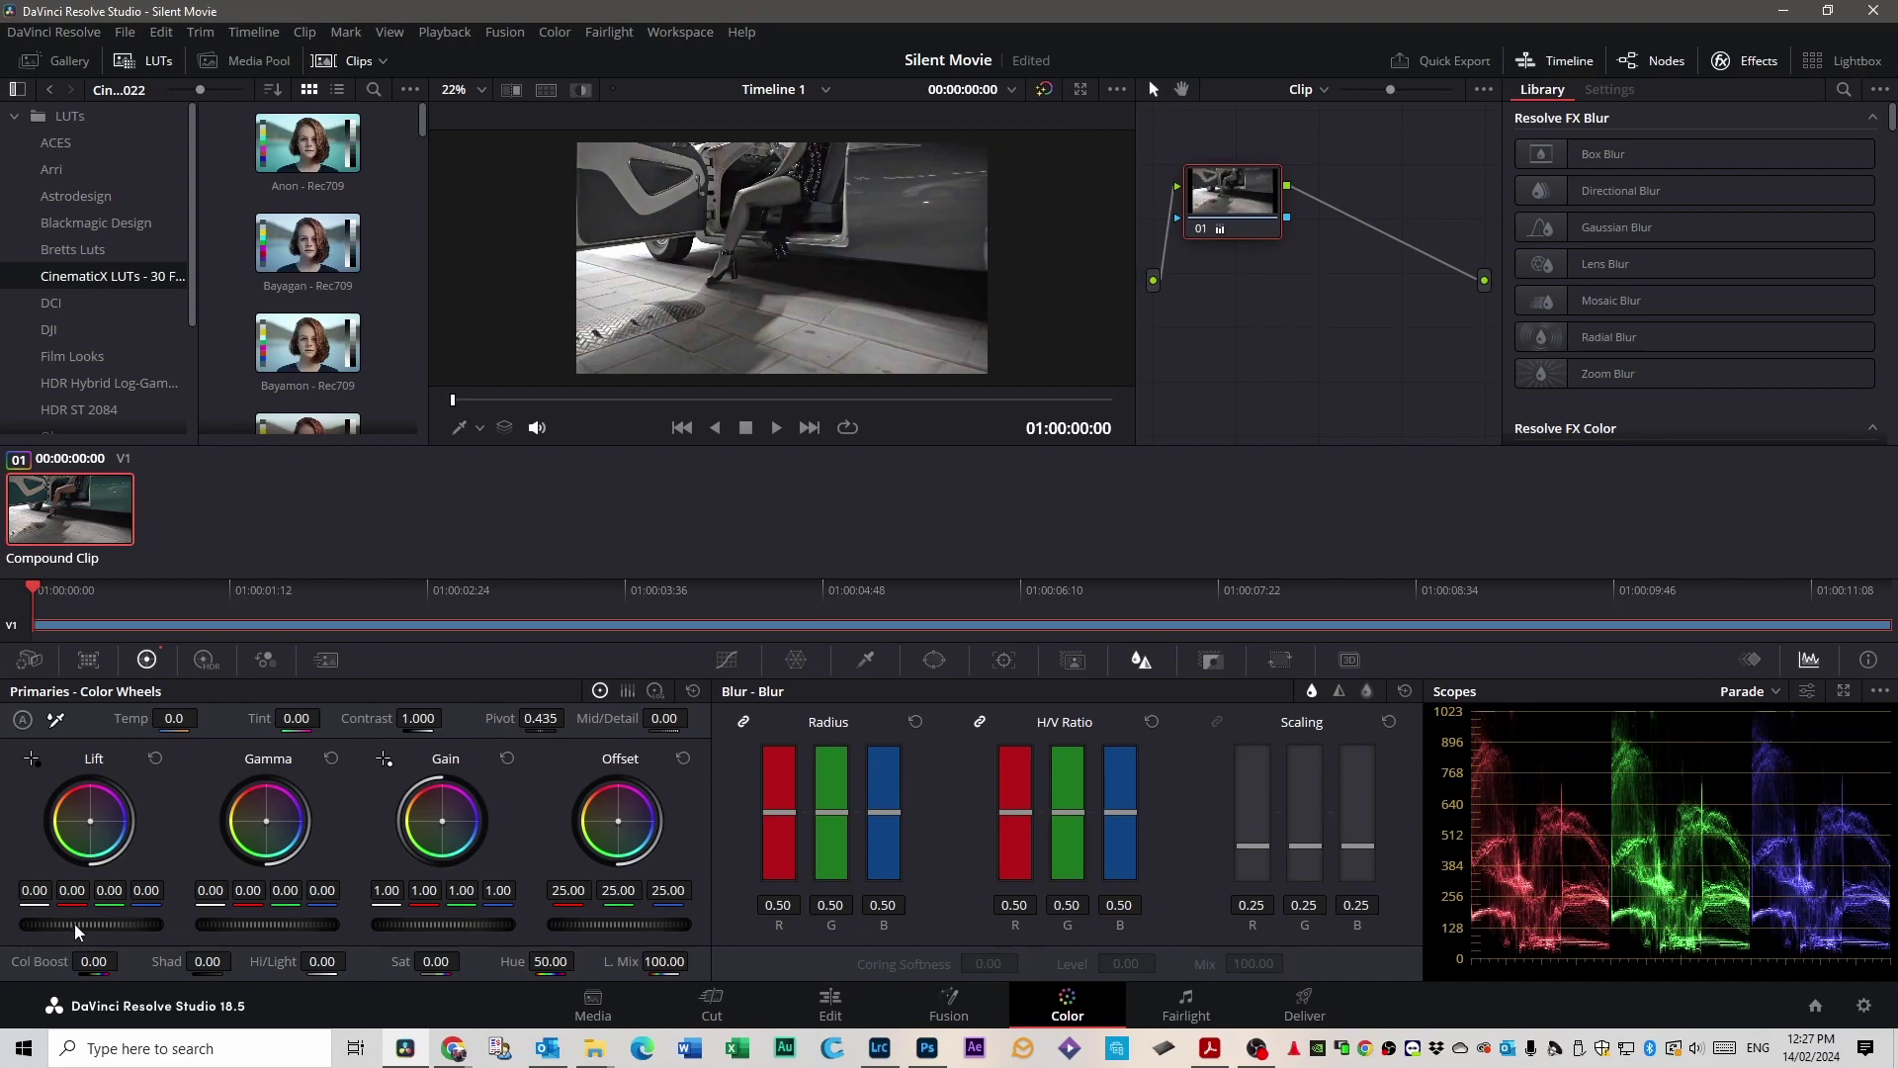
pyautogui.moveTo(76, 929)
pyautogui.mouseDown()
pyautogui.moveTo(55, 929)
pyautogui.moveTo(98, 930)
pyautogui.mouseUp()
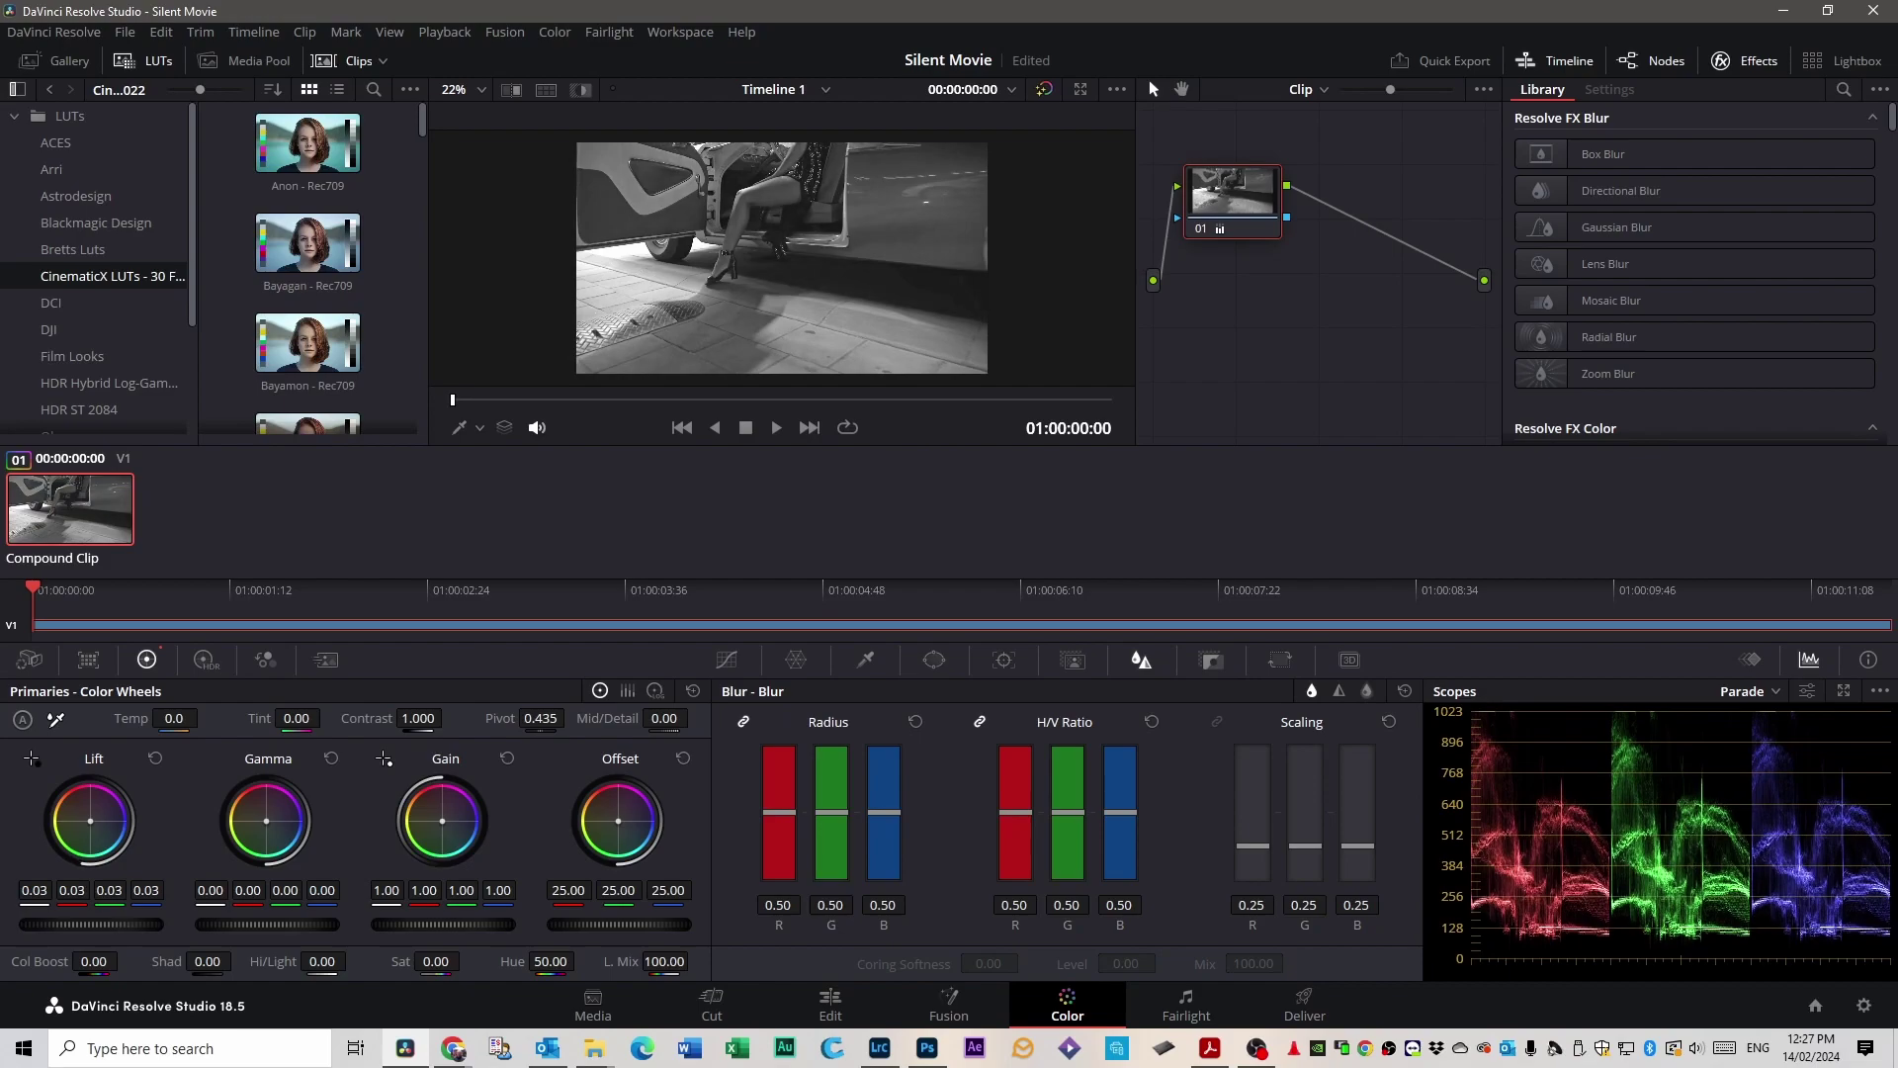
pyautogui.moveTo(198, 961); pyautogui.dragTo(255, 961)
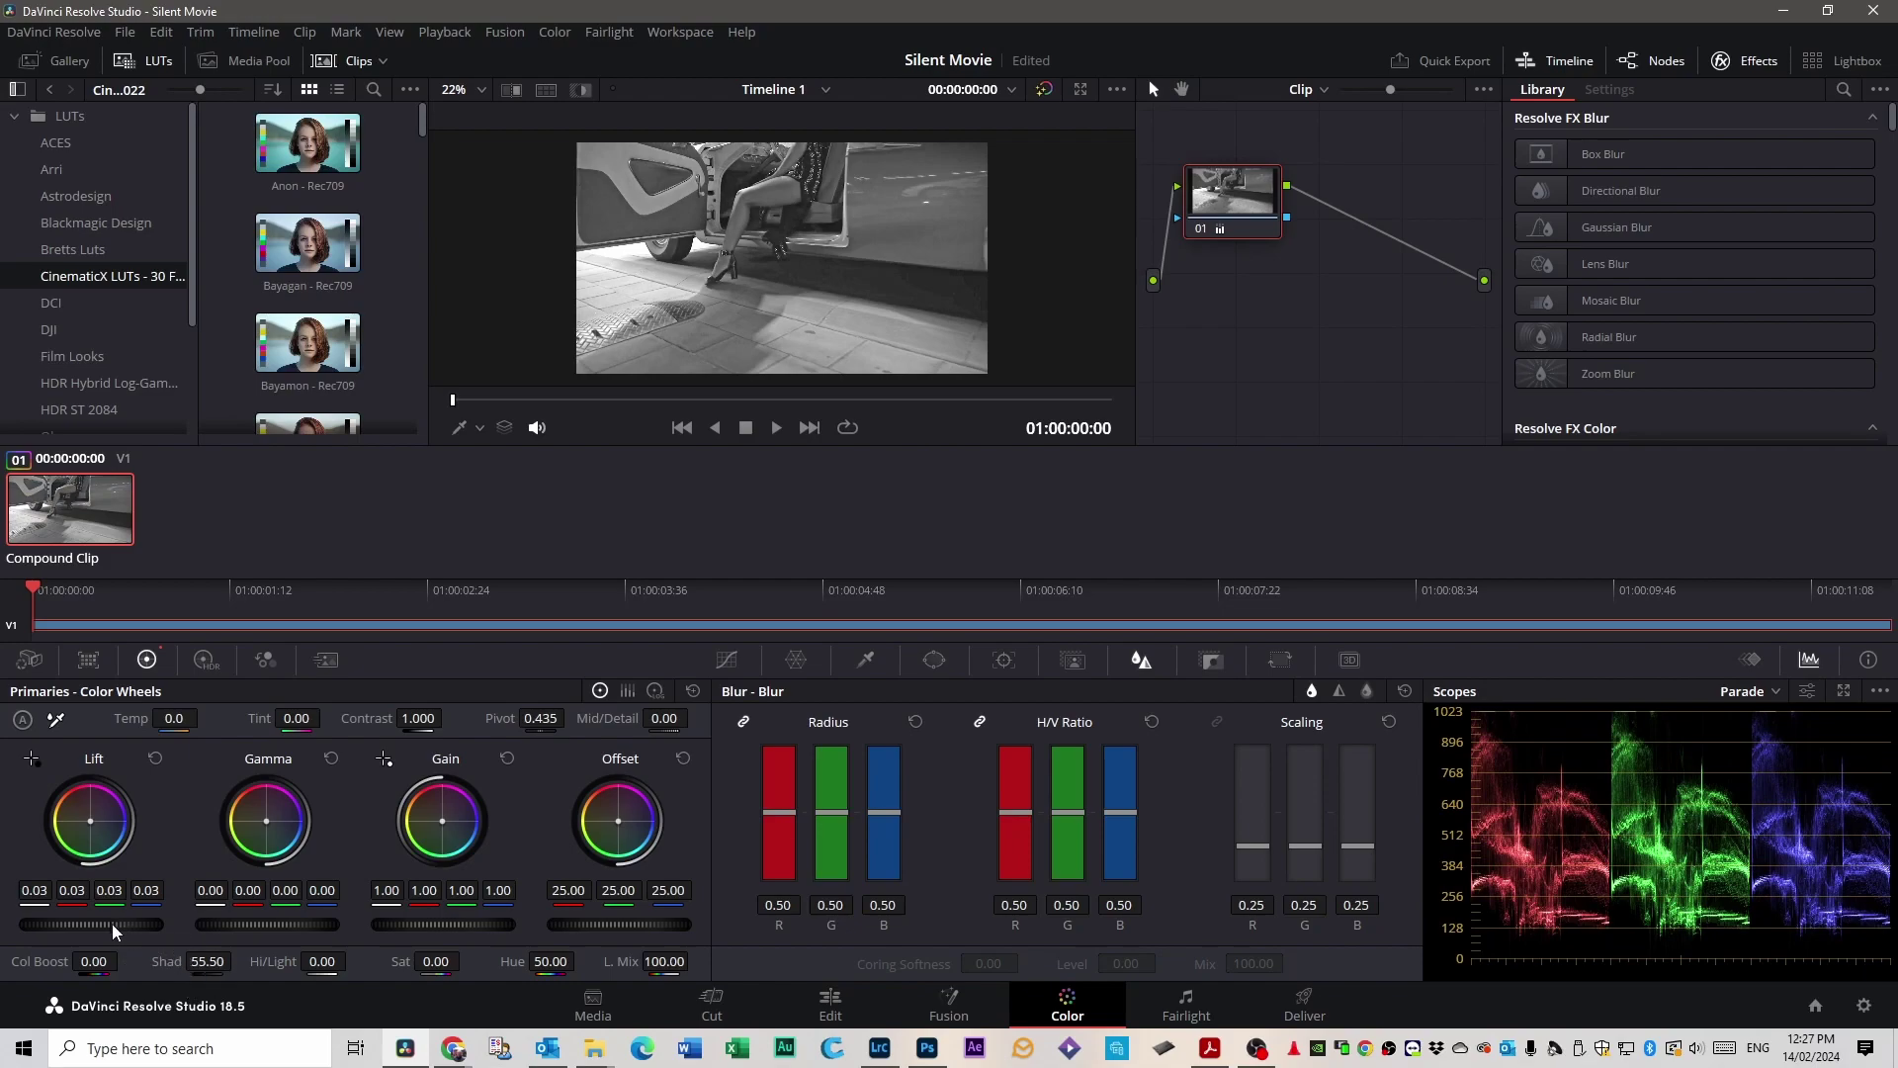
pyautogui.moveTo(91, 924); pyautogui.dragTo(77, 925)
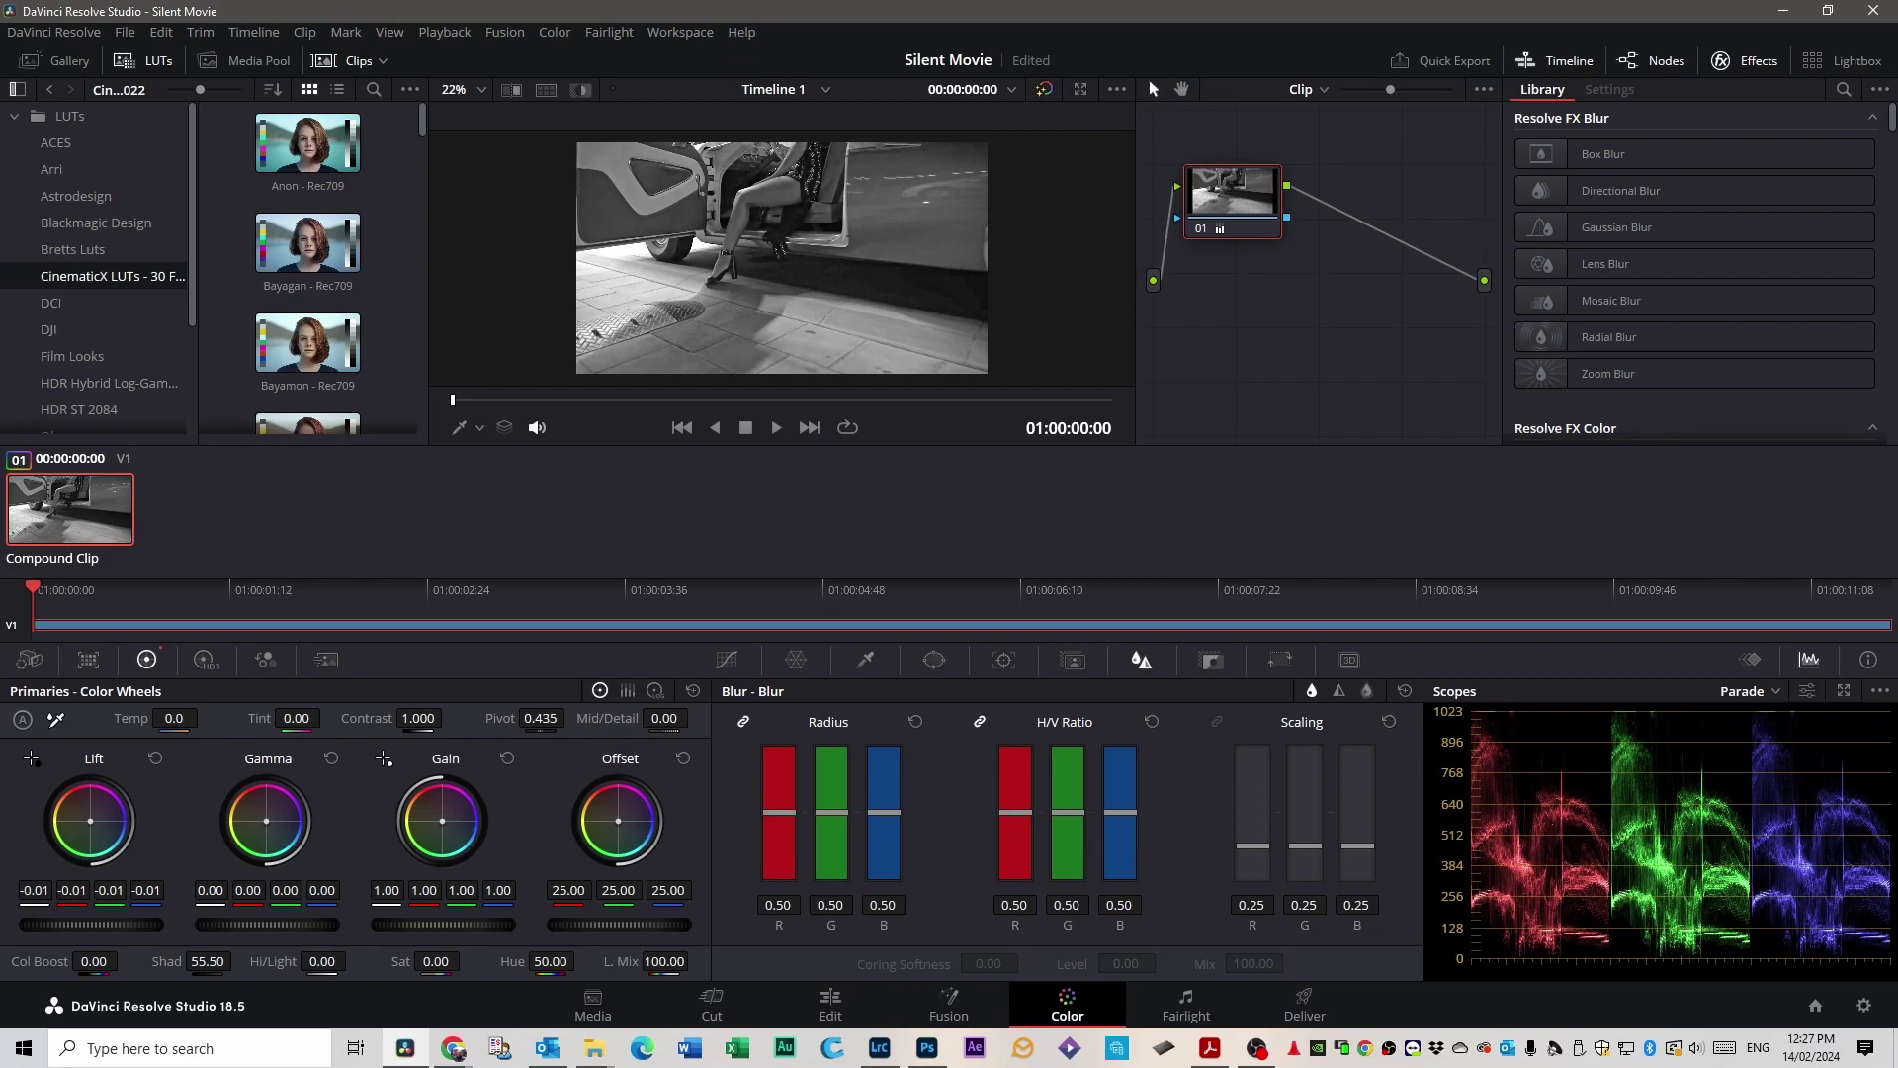
pyautogui.press('space')
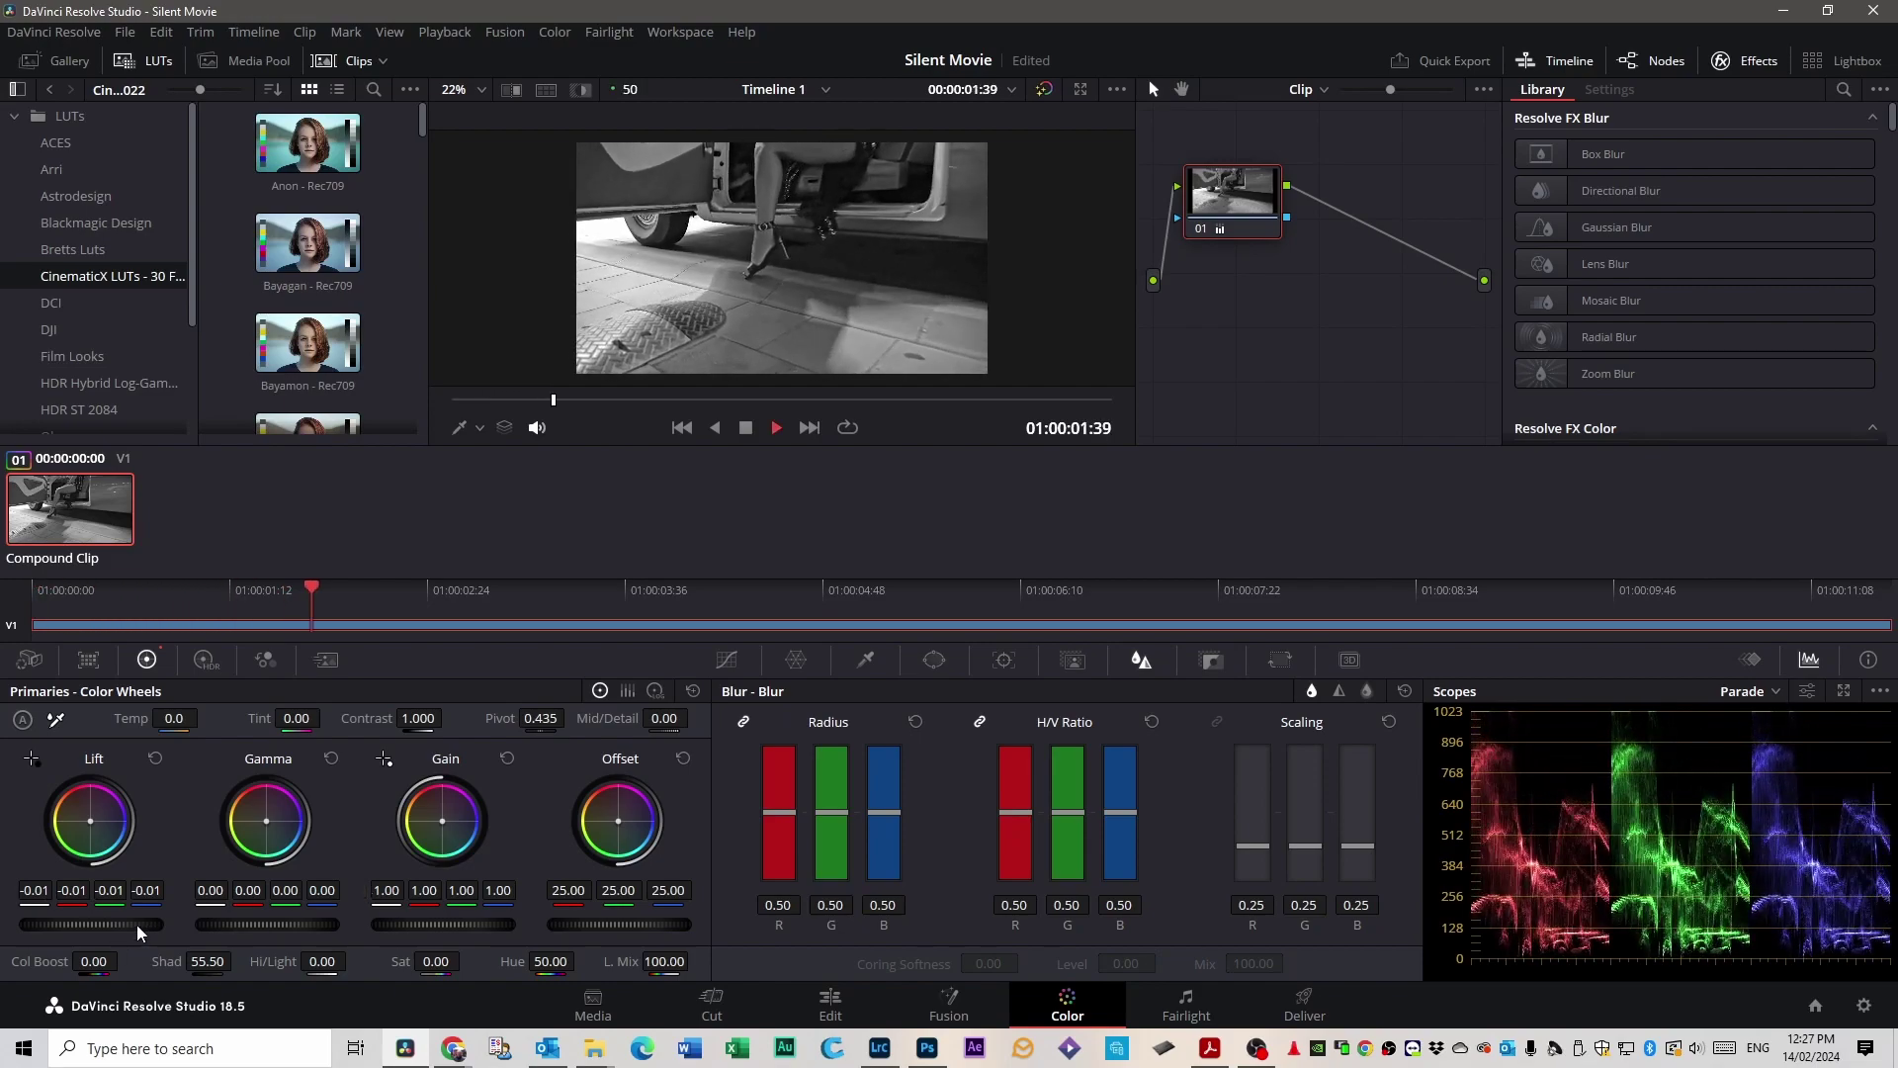
pyautogui.press('space')
pyautogui.moveTo(137, 927); pyautogui.dragTo(128, 928)
pyautogui.press('space')
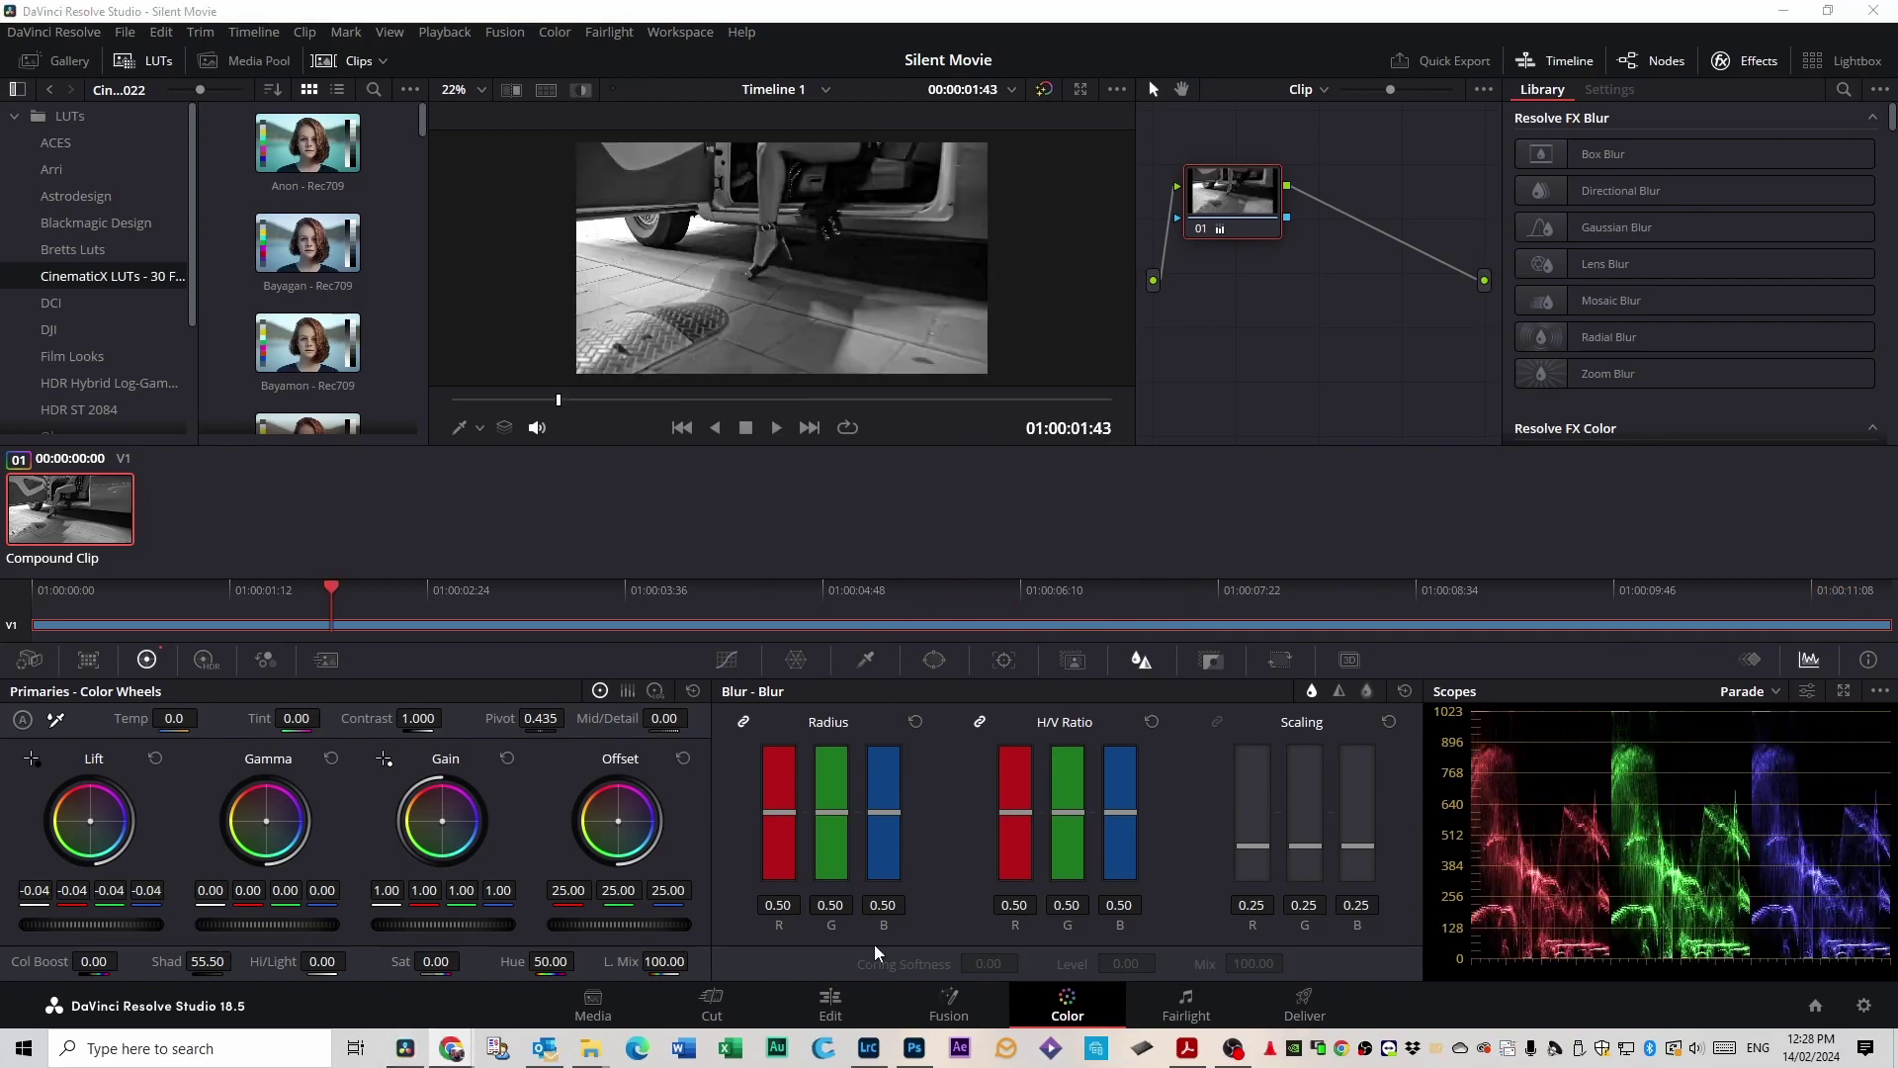
# Search the effects for 'fli' and drag Flicker Addition onto Mainclip, previewing the result.
pyautogui.click(831, 1005)
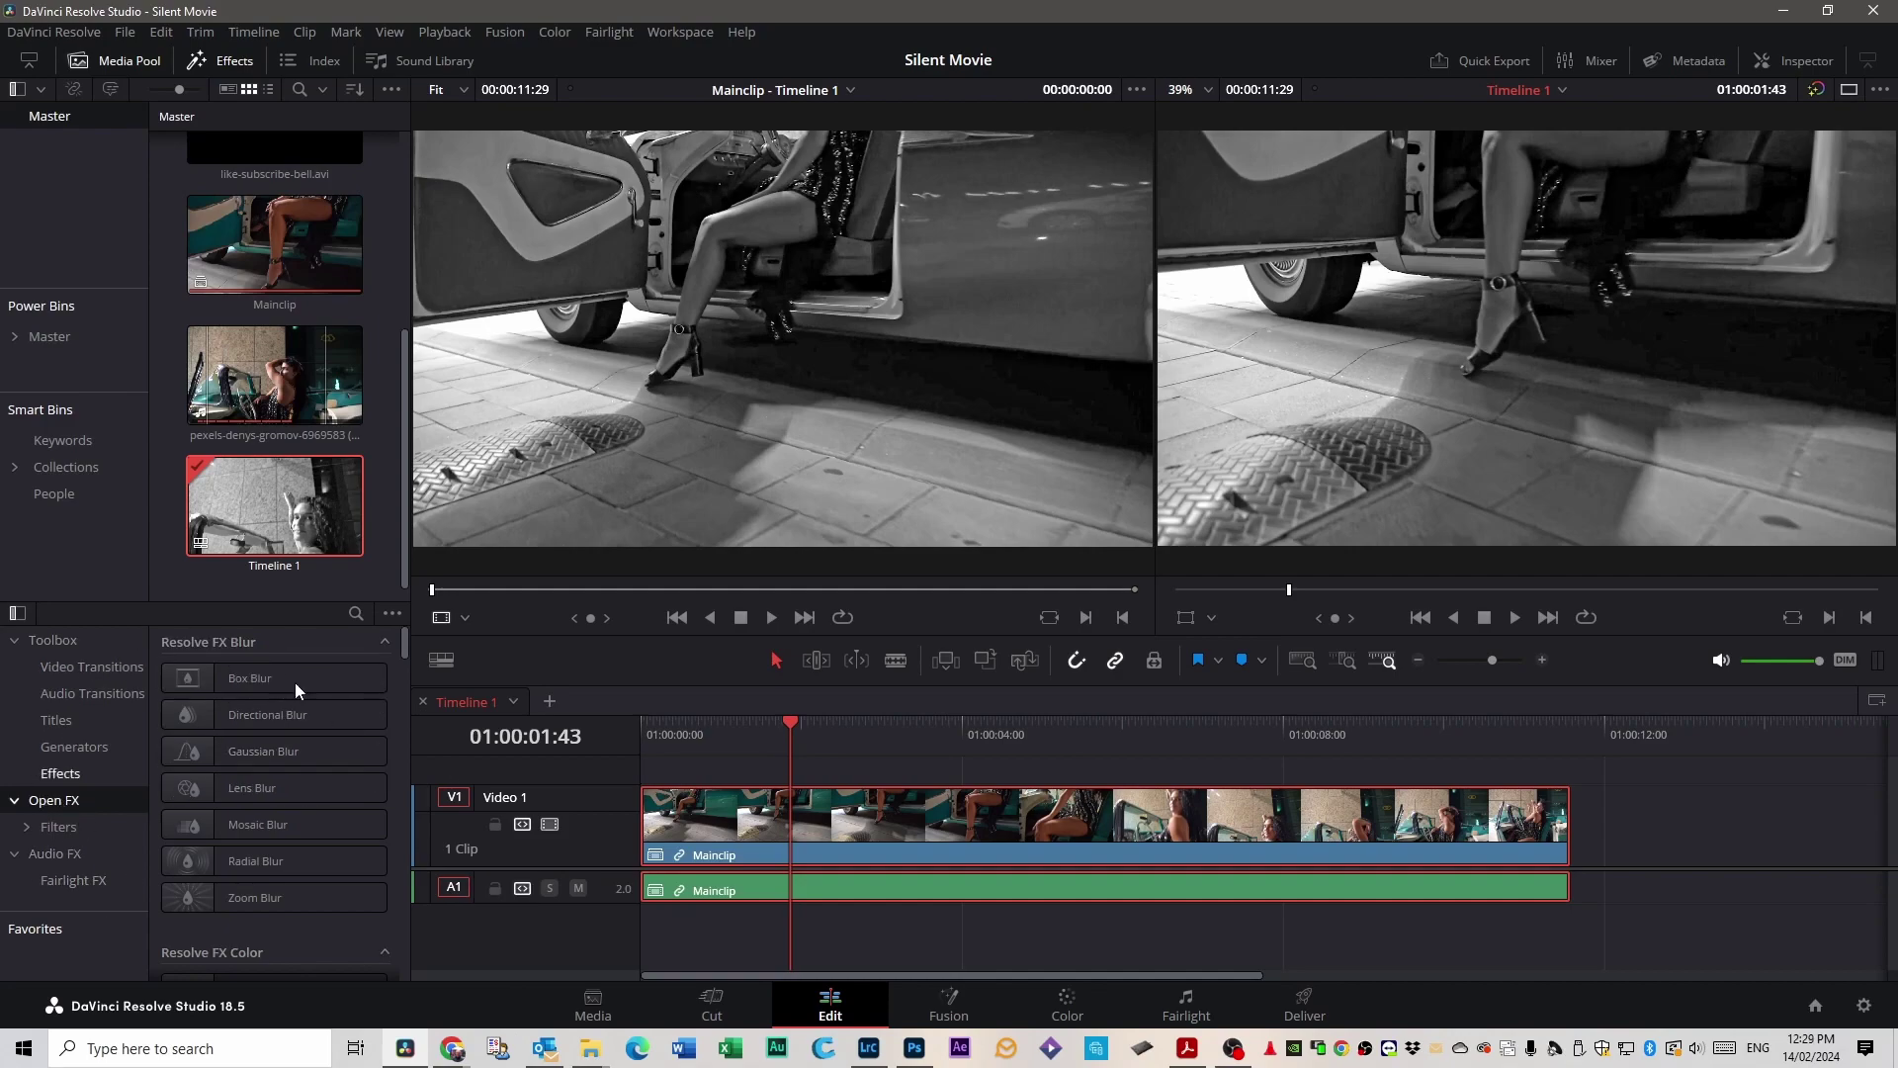
pyautogui.click(354, 615)
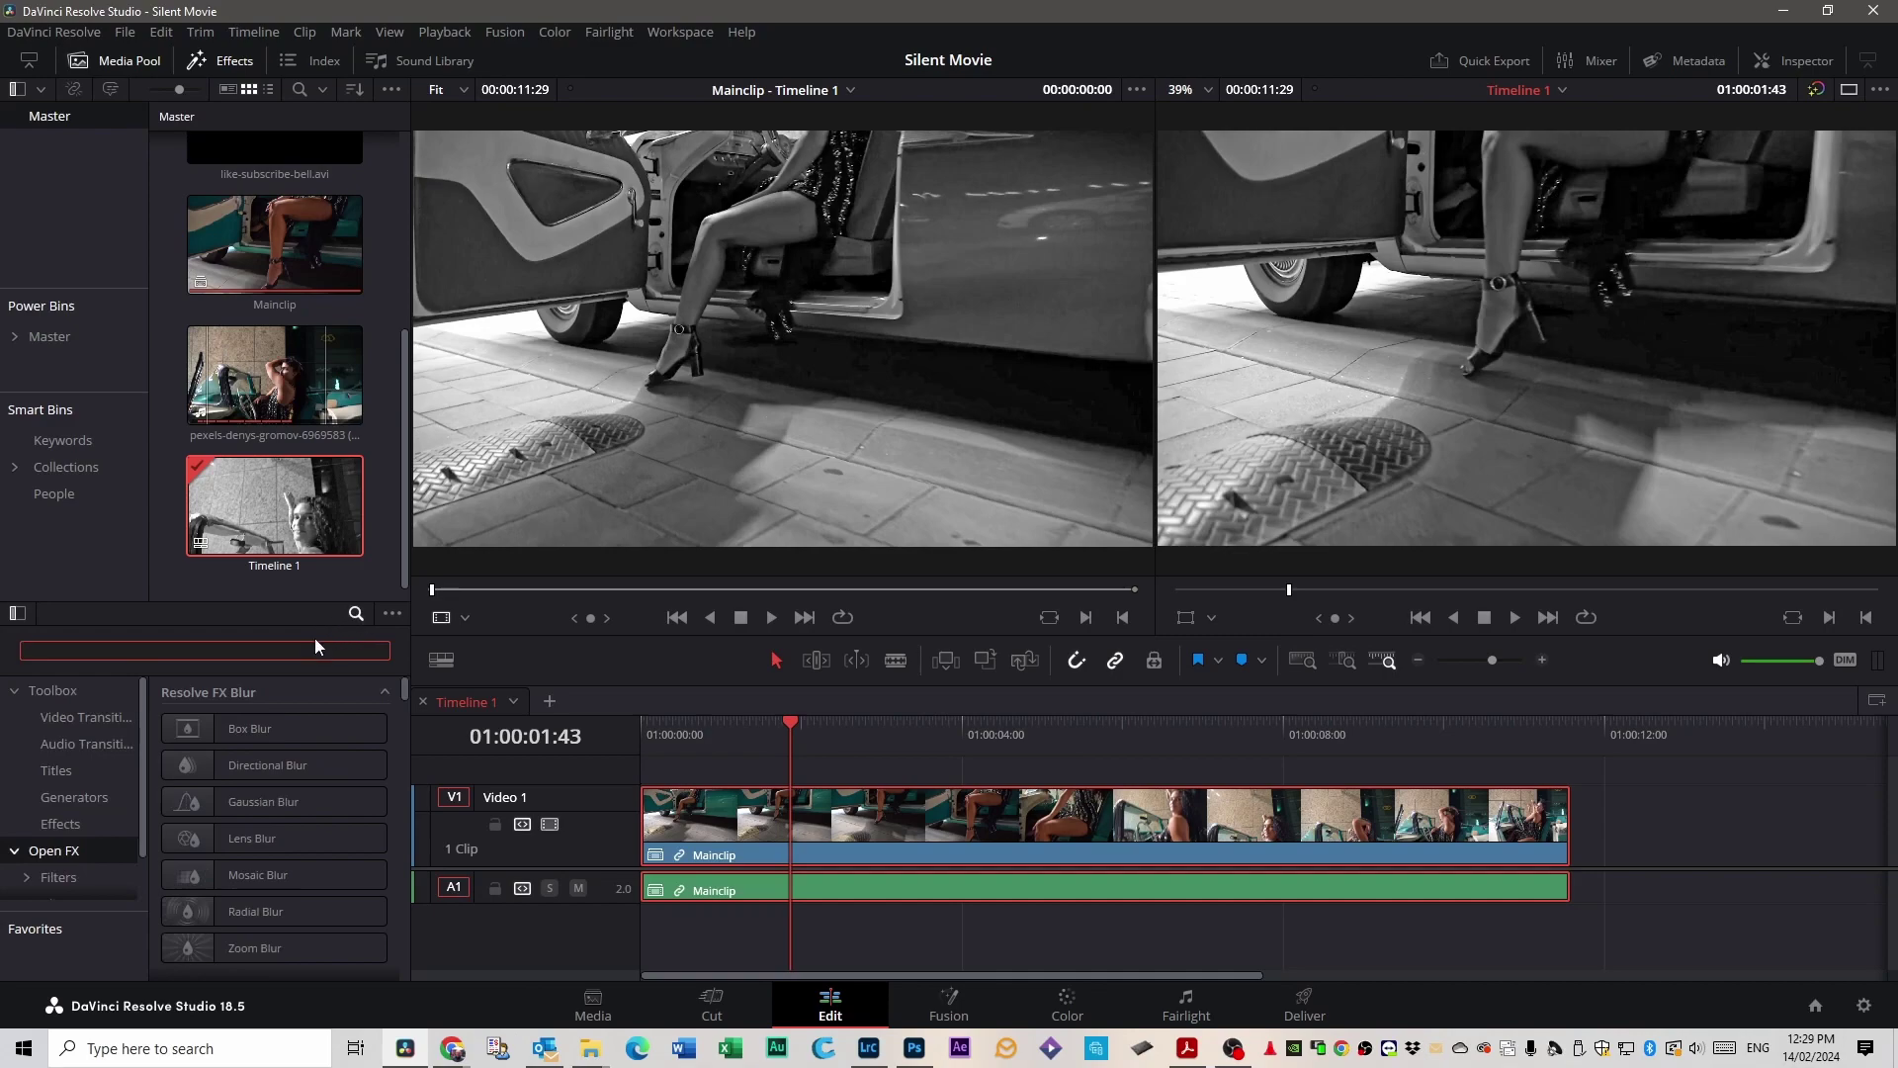
pyautogui.write('flicker')
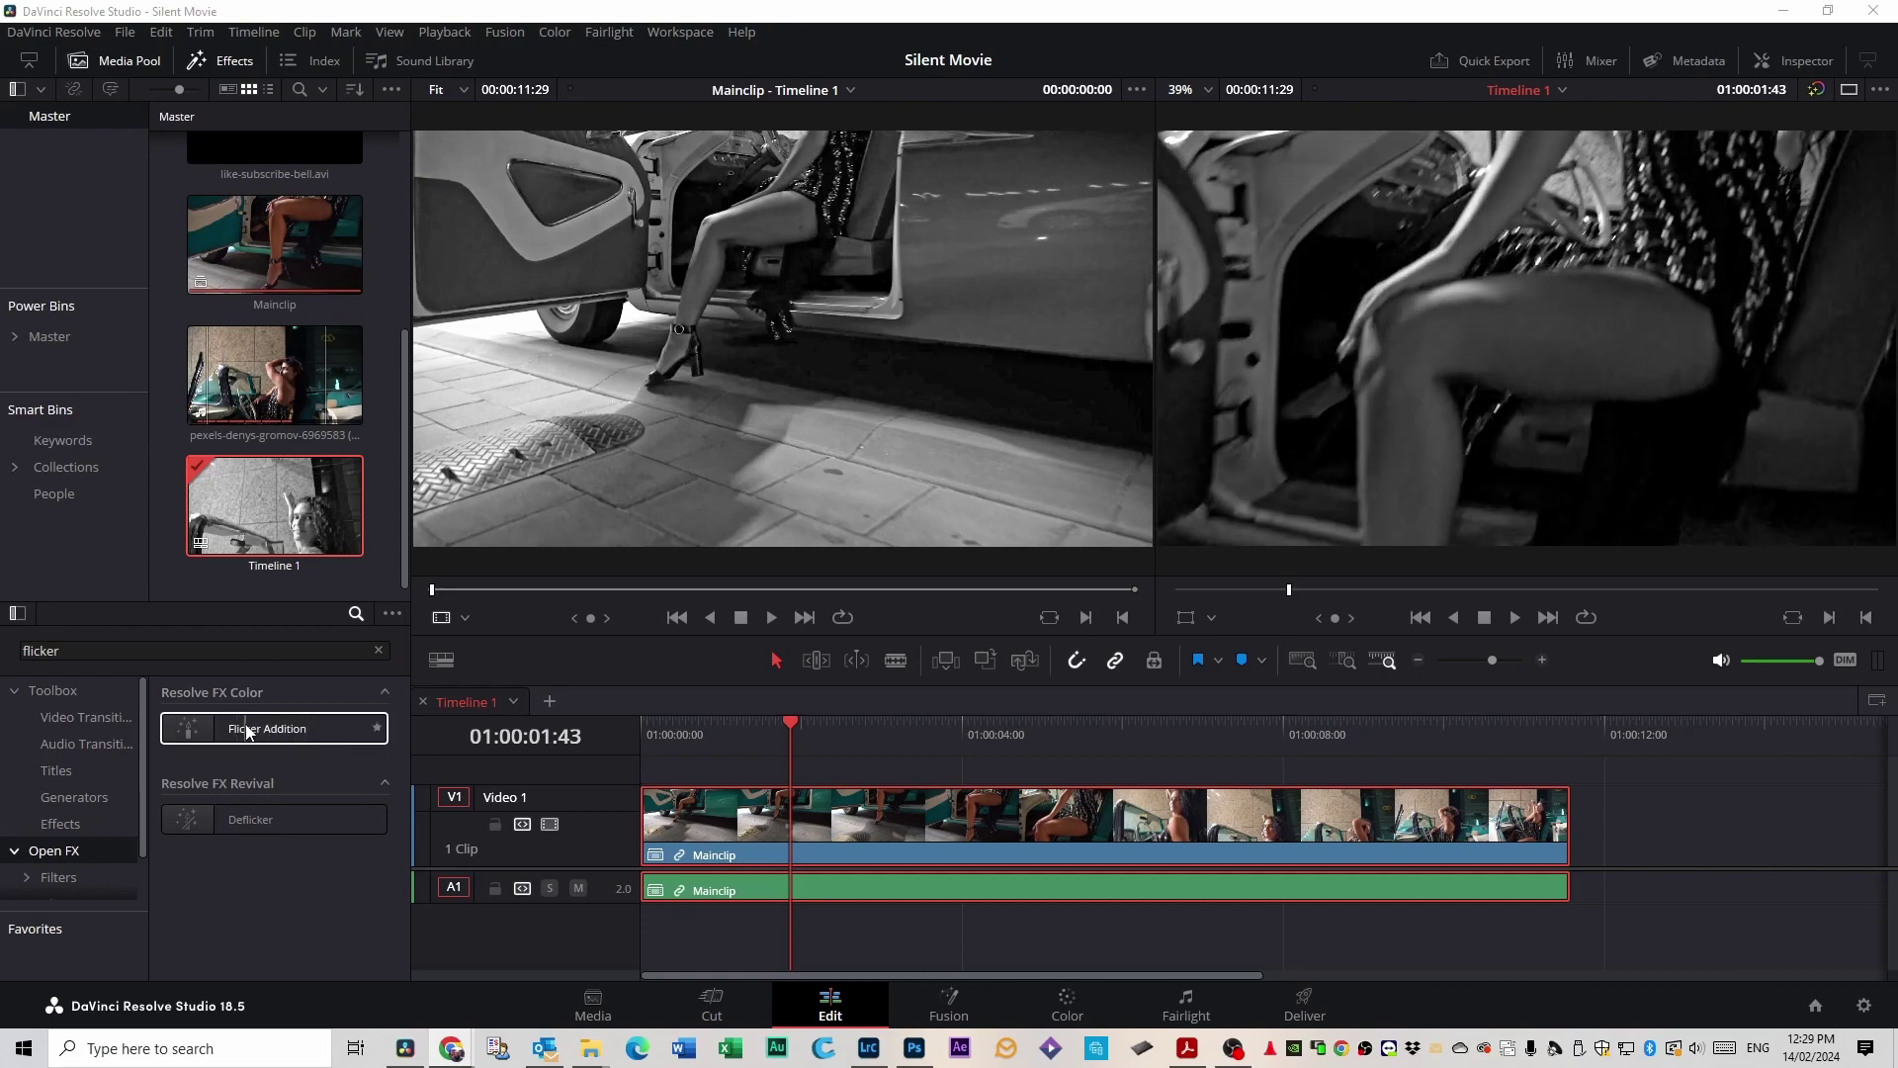
pyautogui.moveTo(237, 729); pyautogui.dragTo(692, 834)
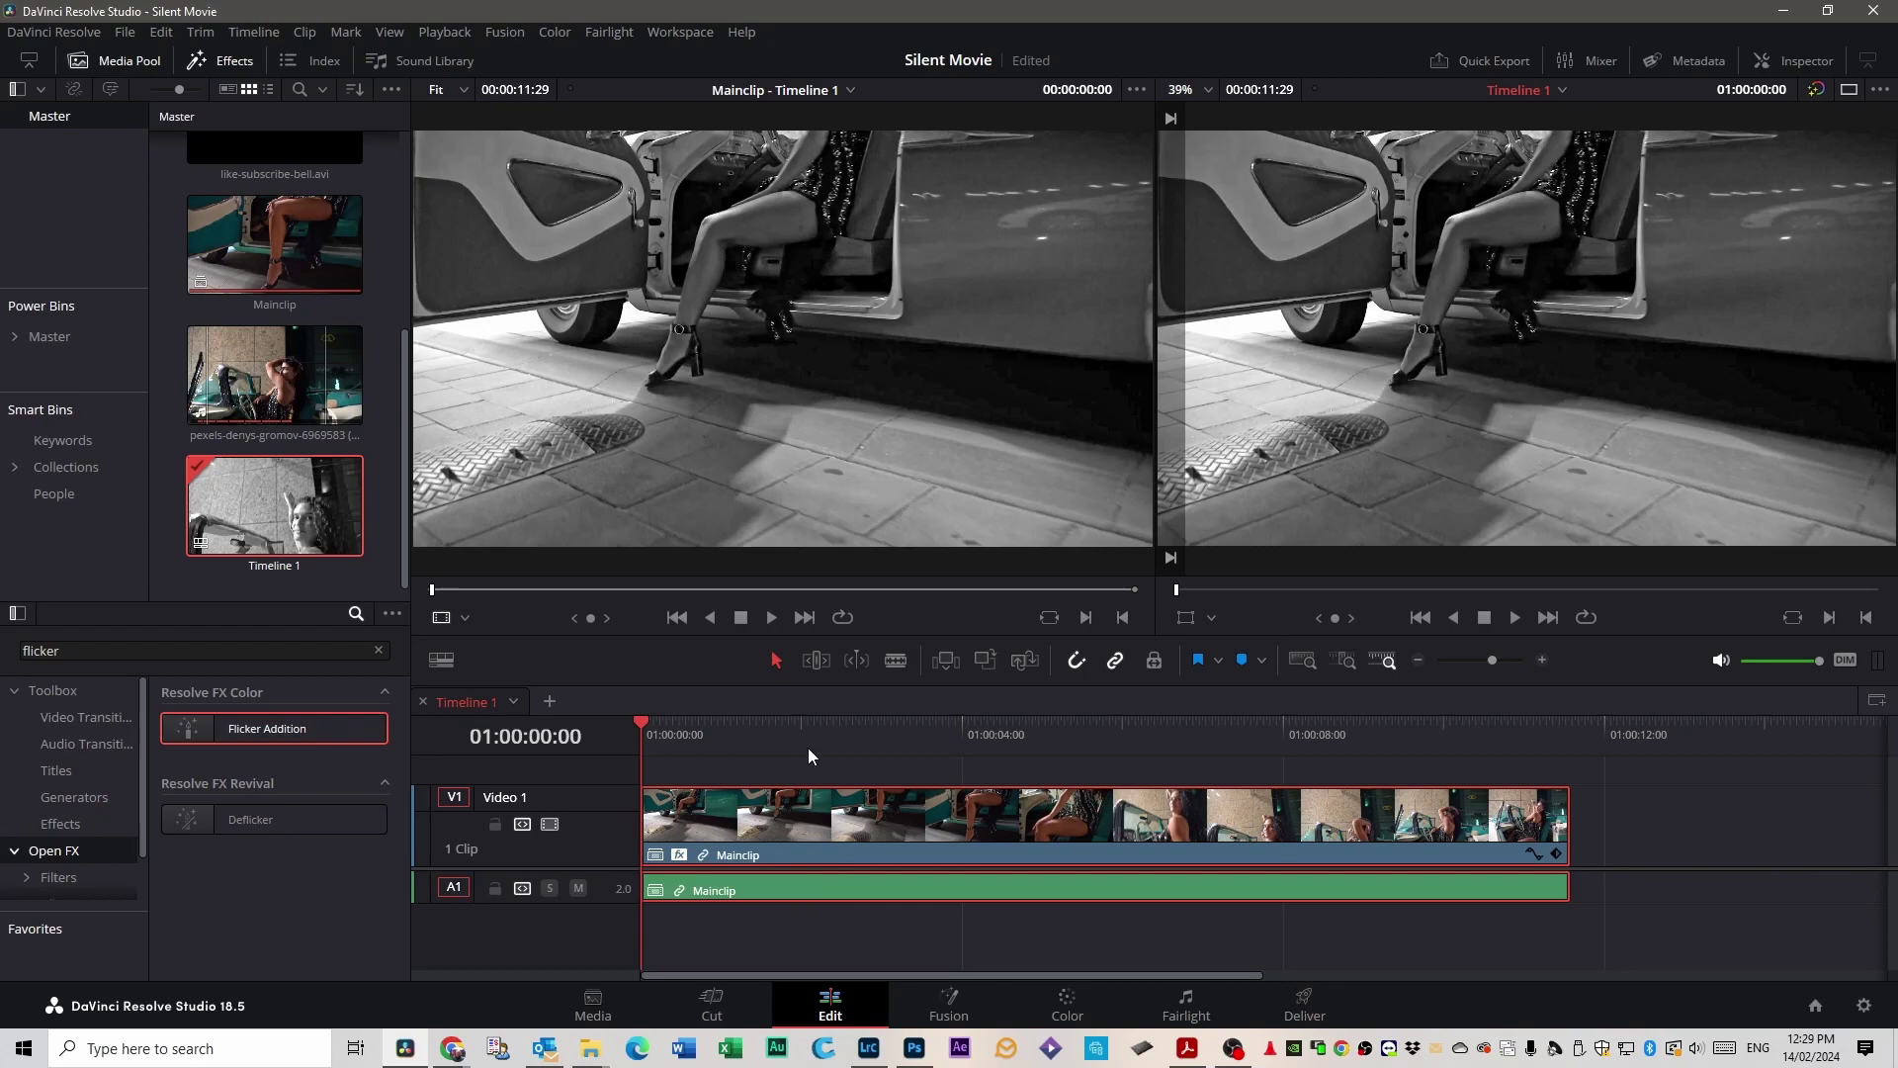
pyautogui.press('space')
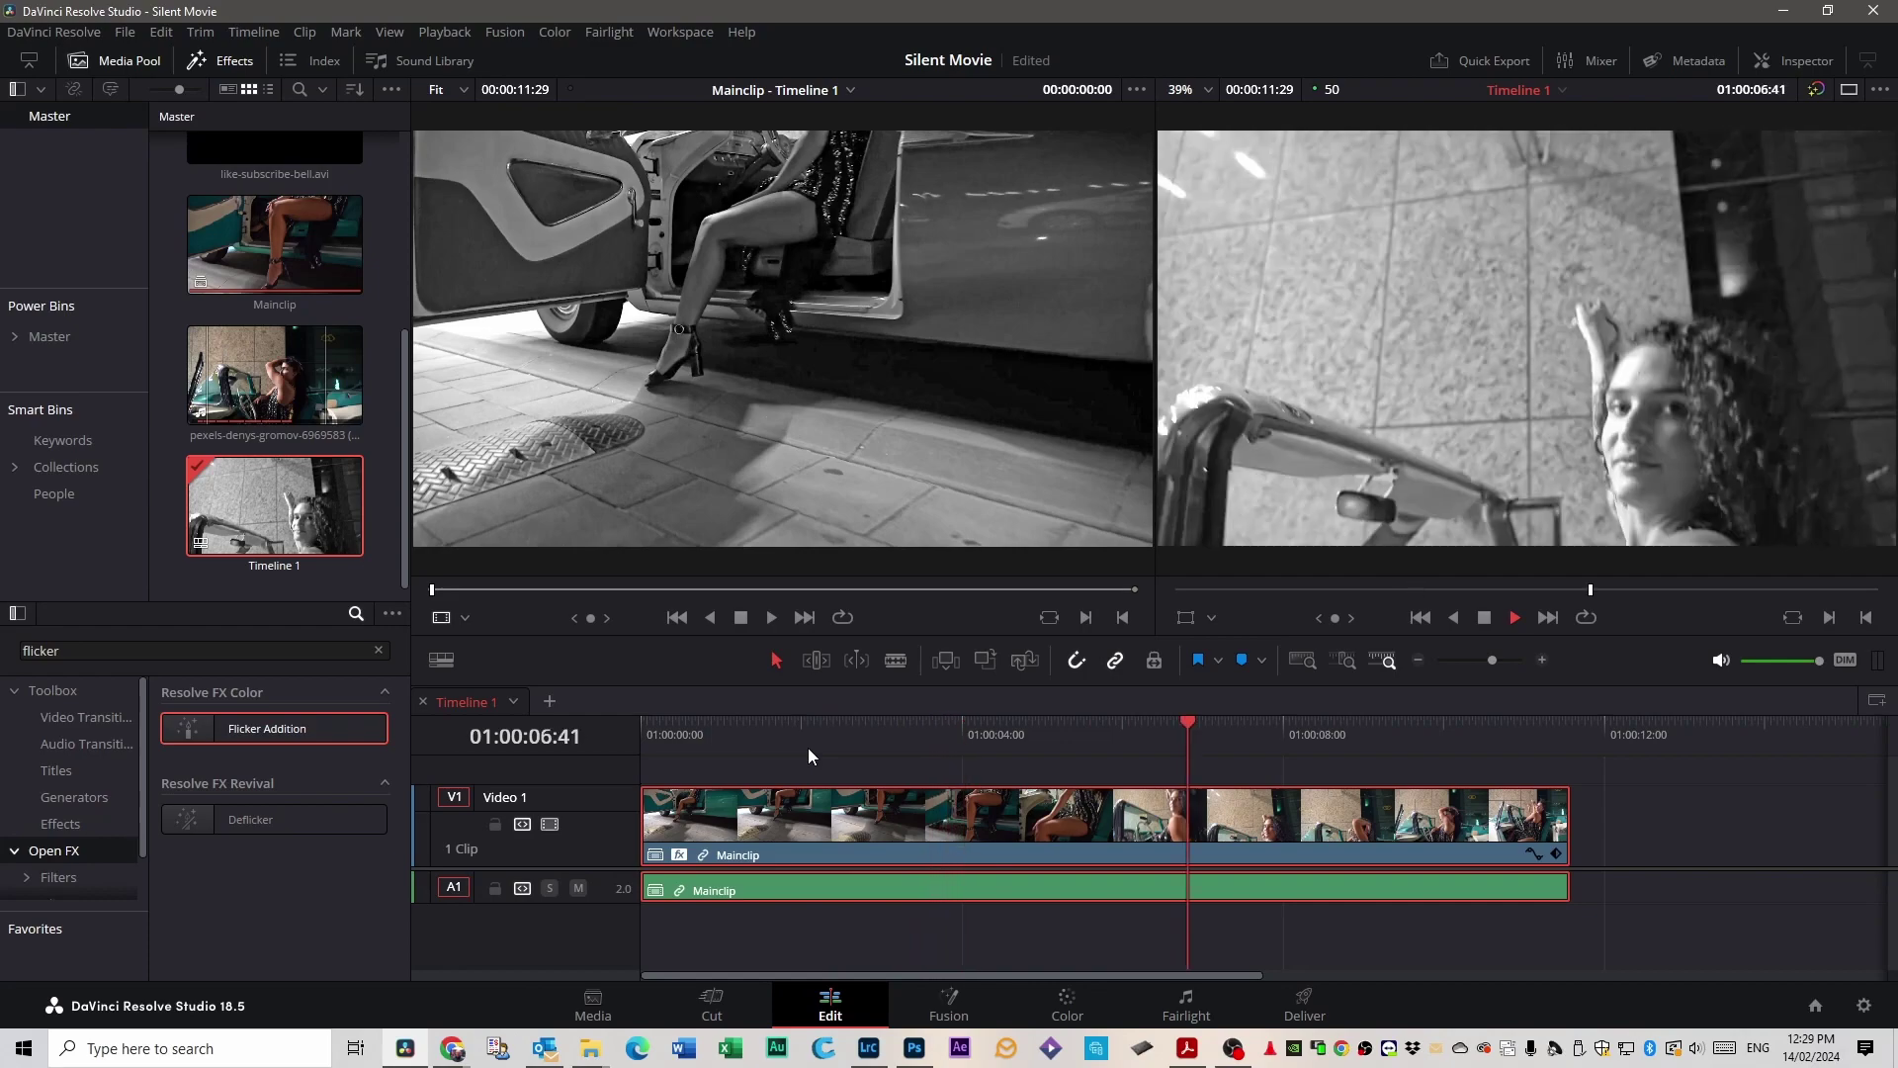
pyautogui.press('space')
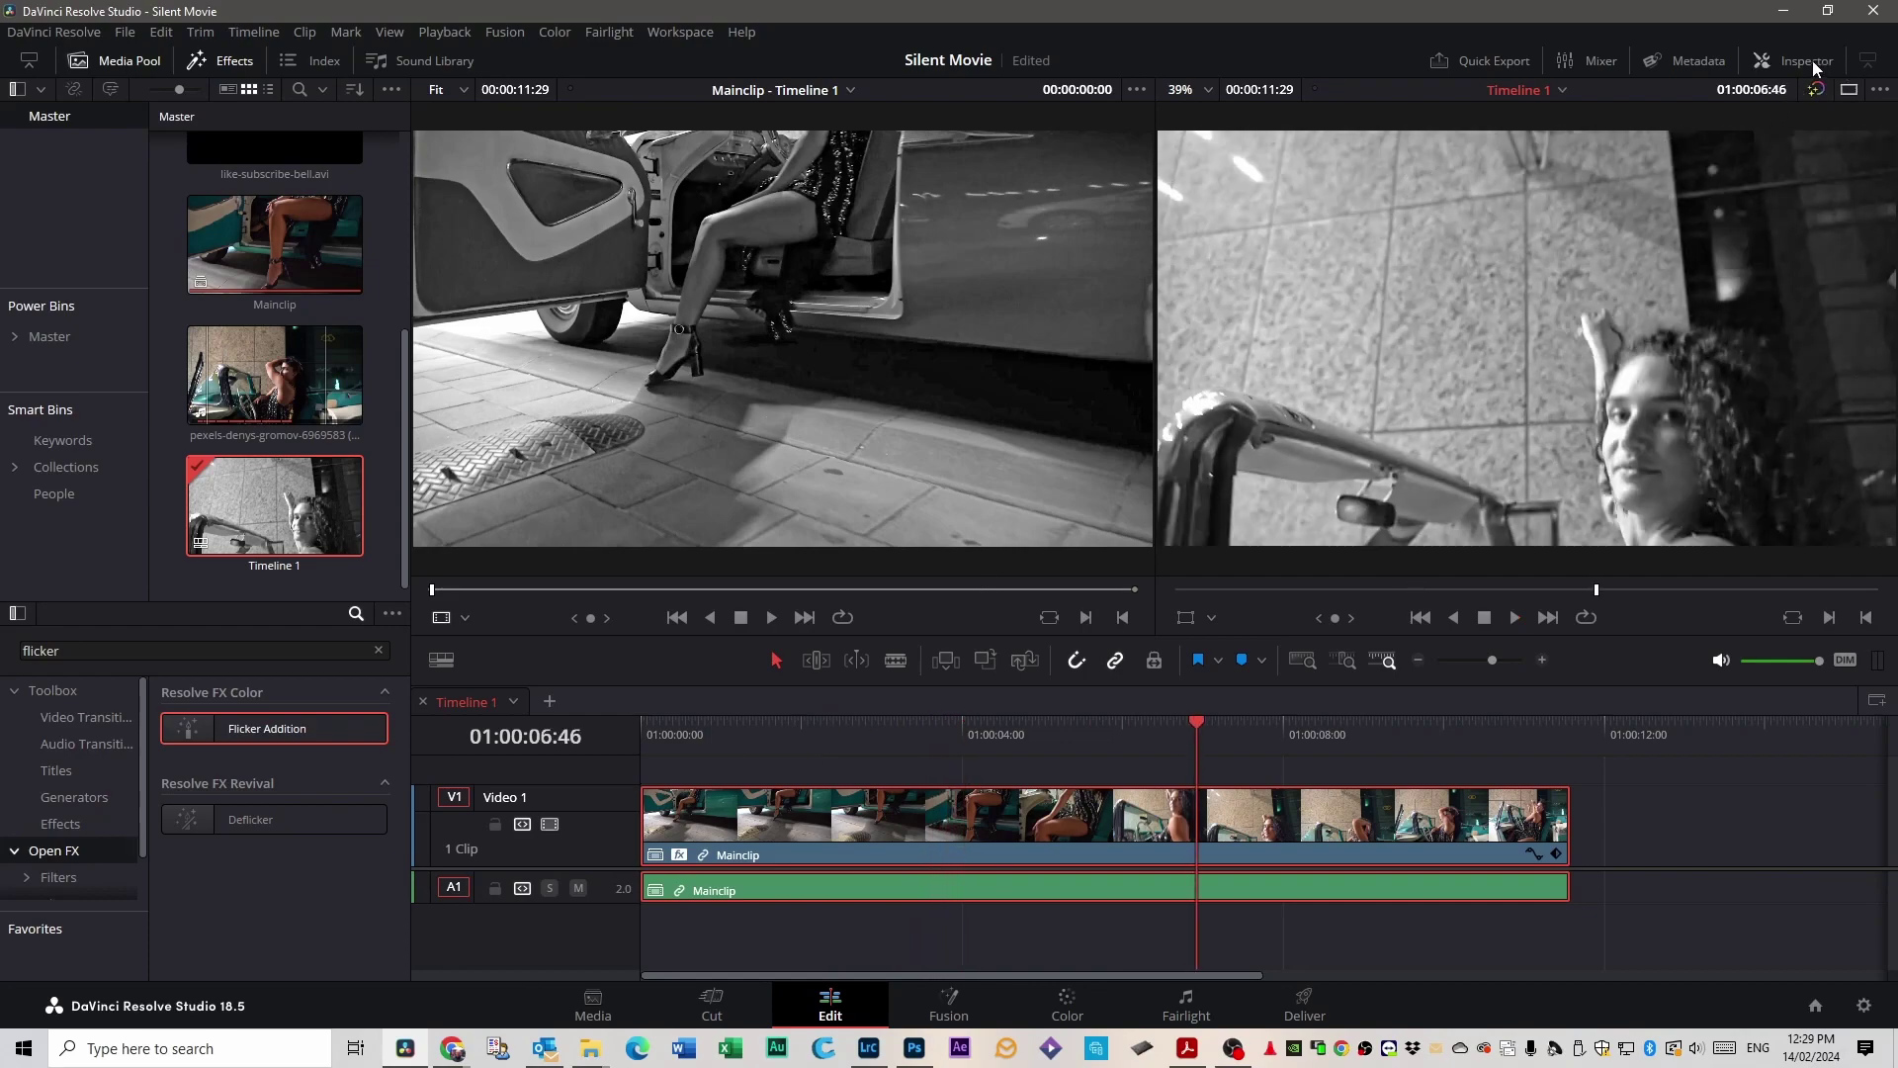
# Set the Flicker Addition type to Flicker Gain and preview it from the start.
pyautogui.click(1808, 61)
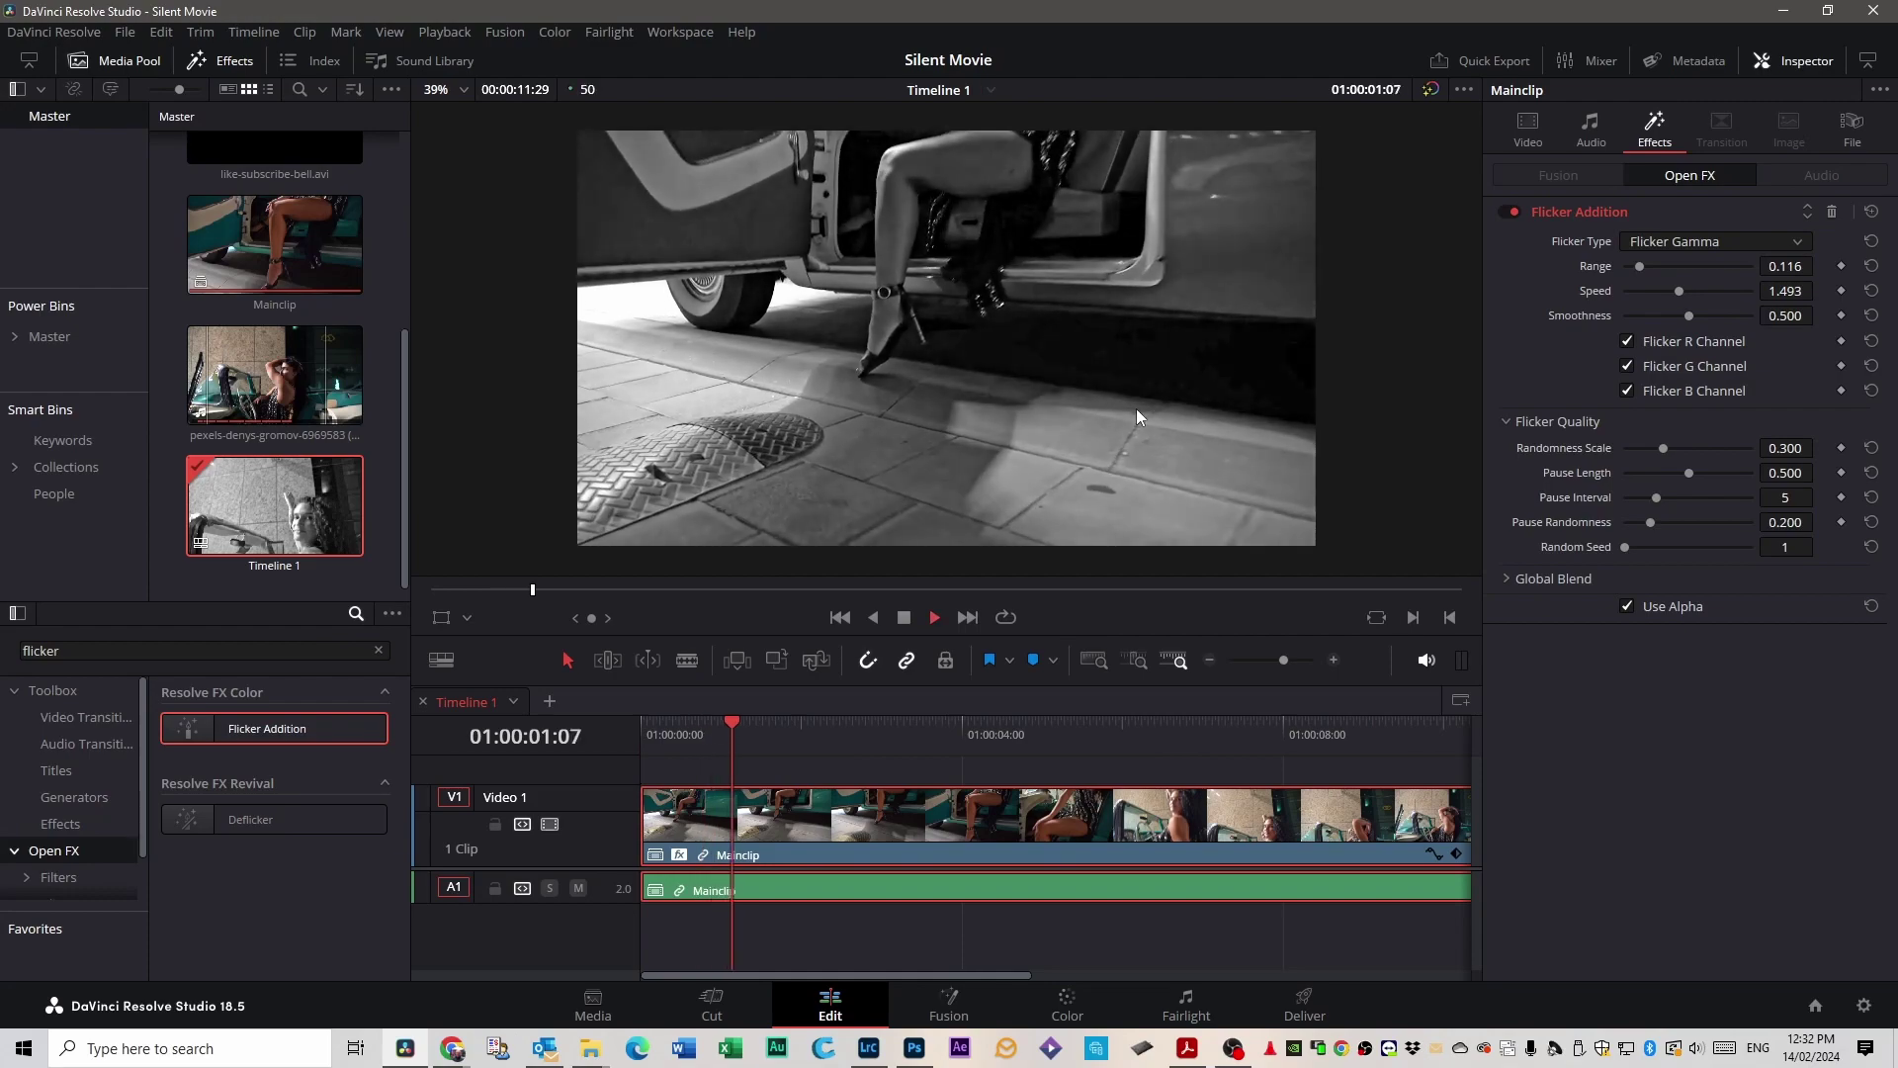
pyautogui.click(1788, 241)
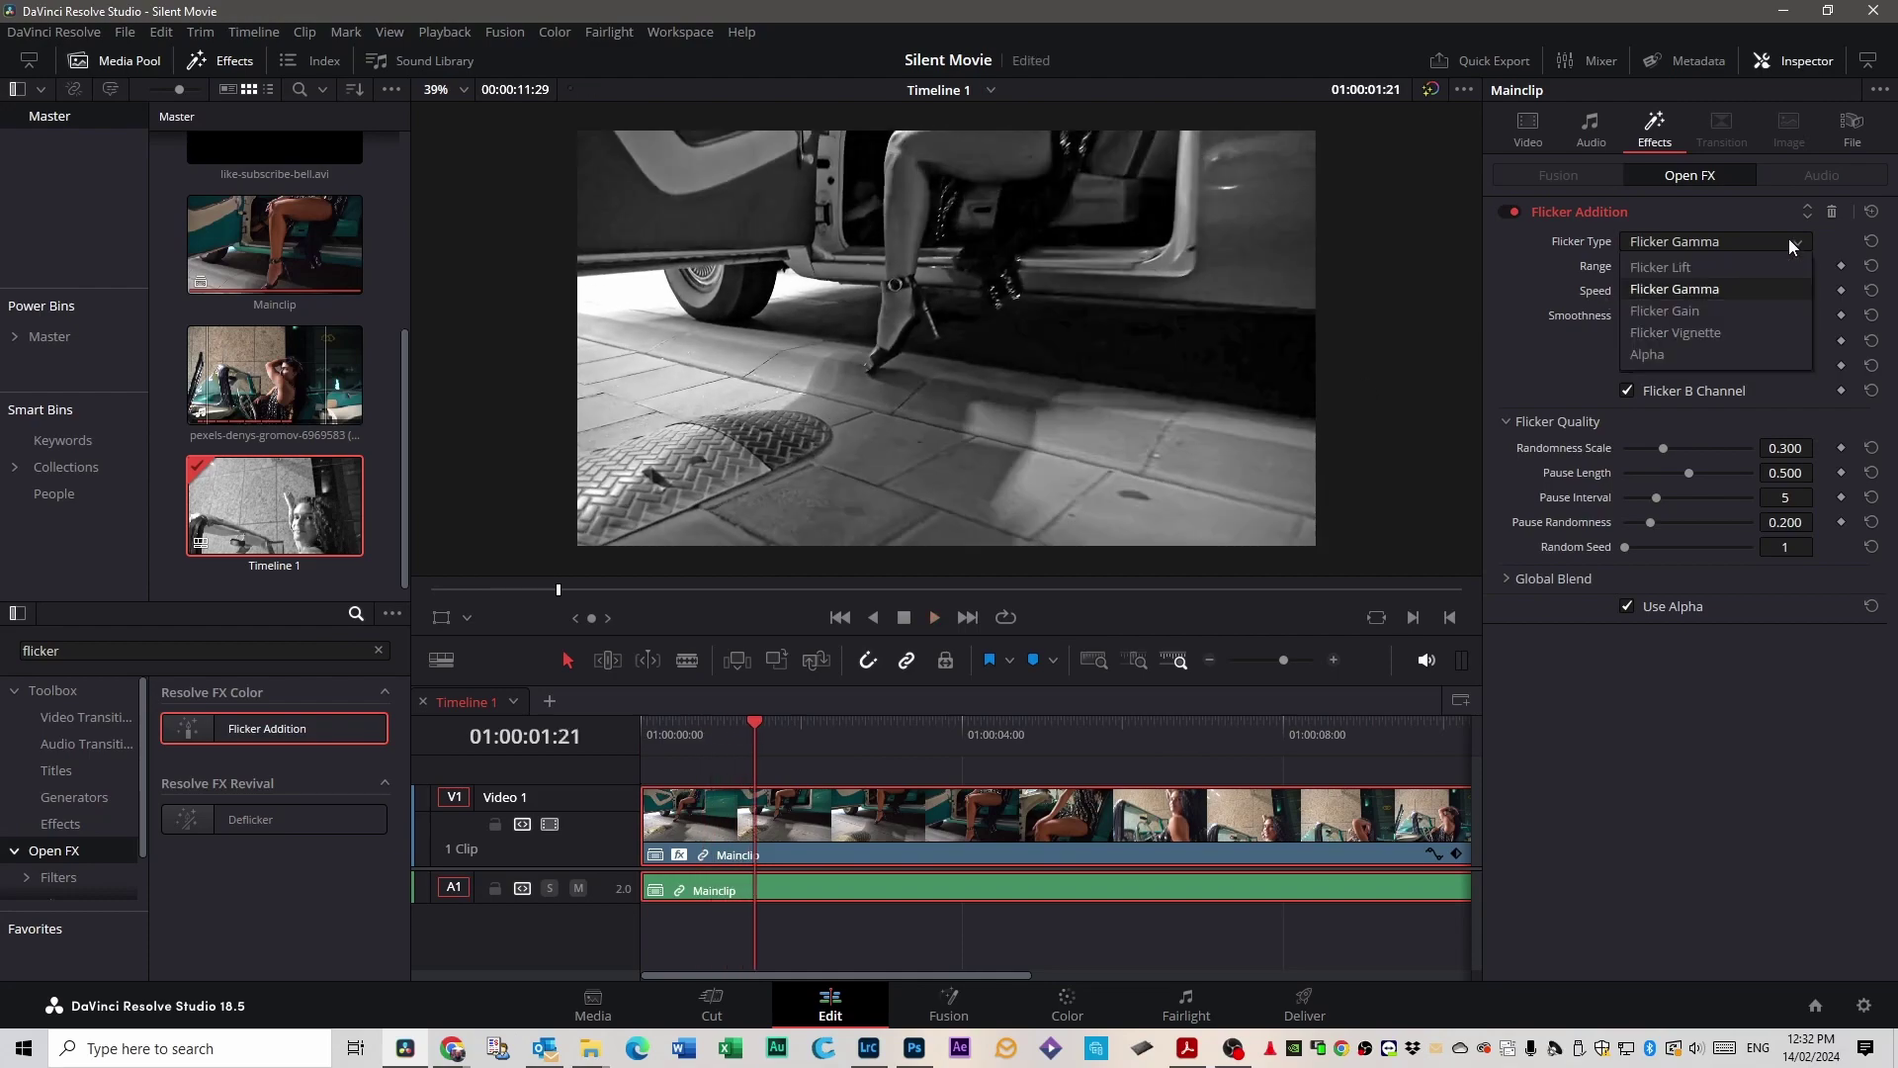
pyautogui.click(1699, 311)
pyautogui.press('Home')
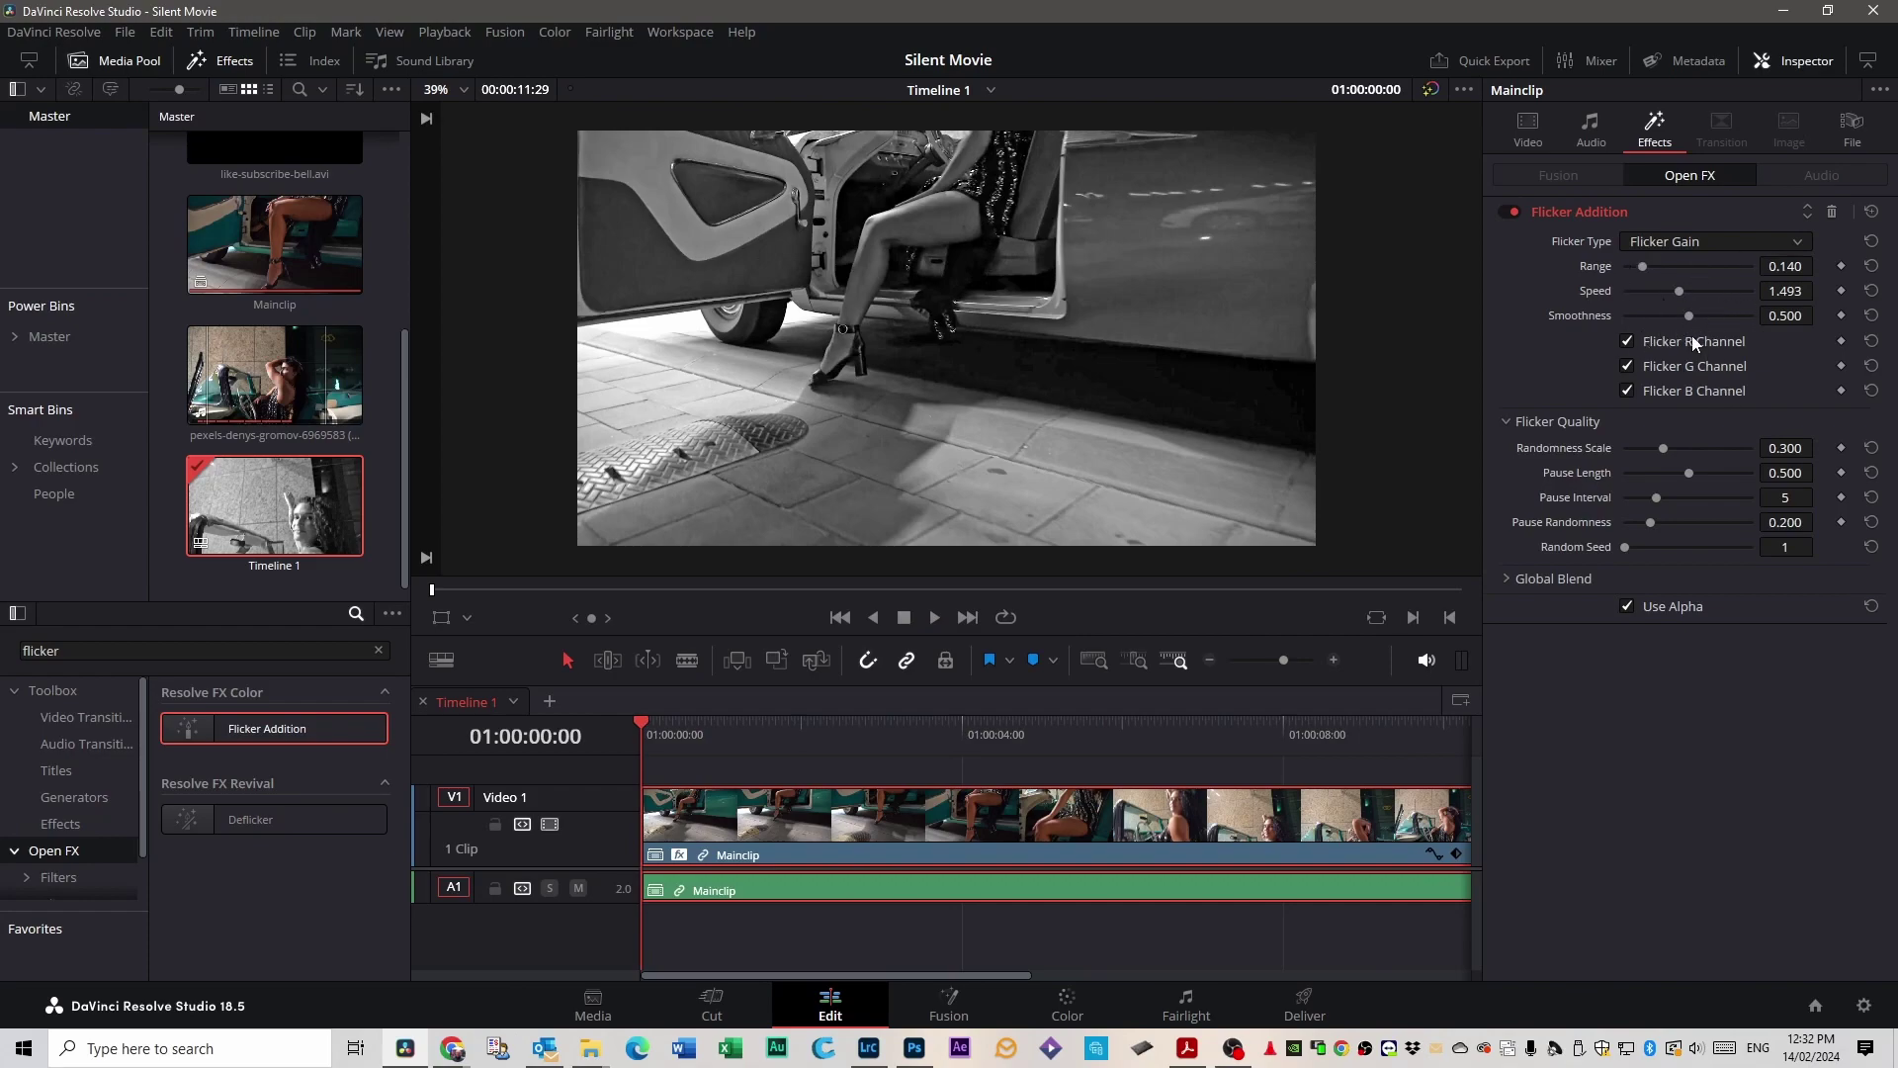
pyautogui.press('space')
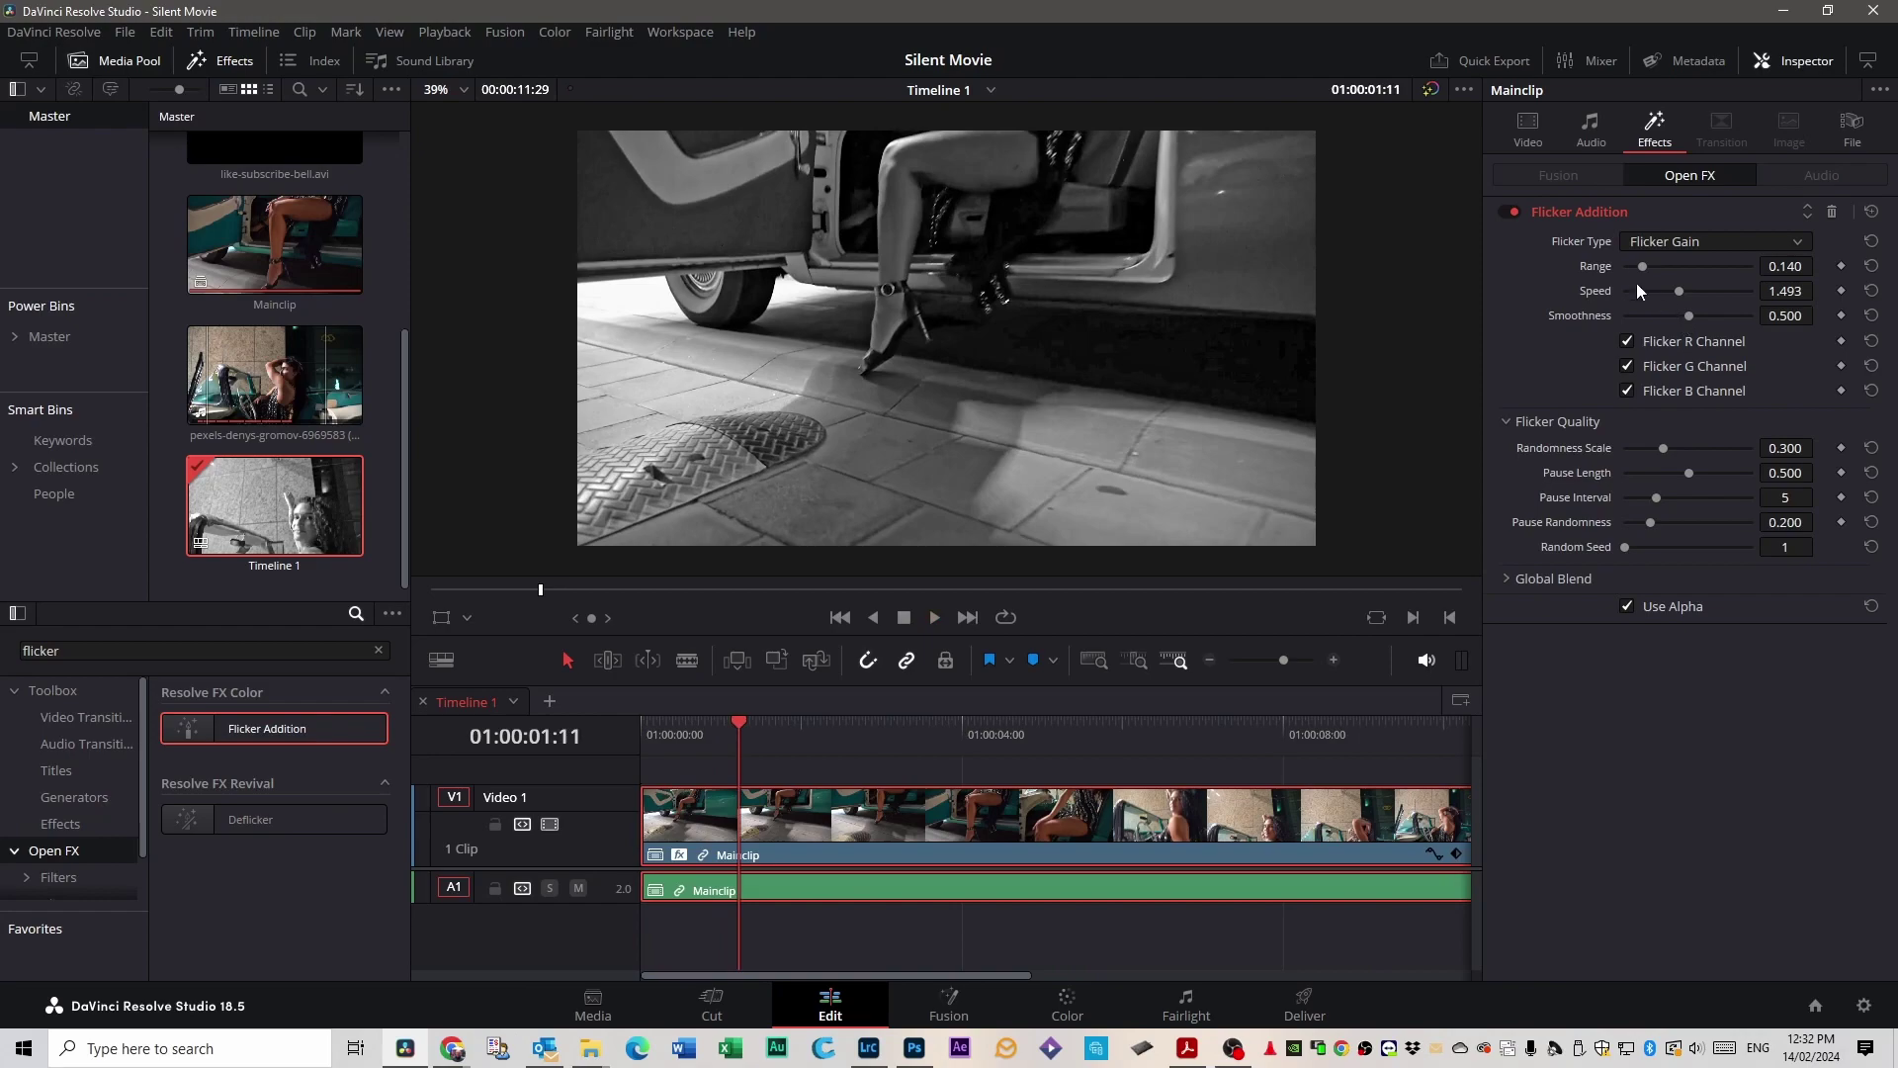
pyautogui.press('space')
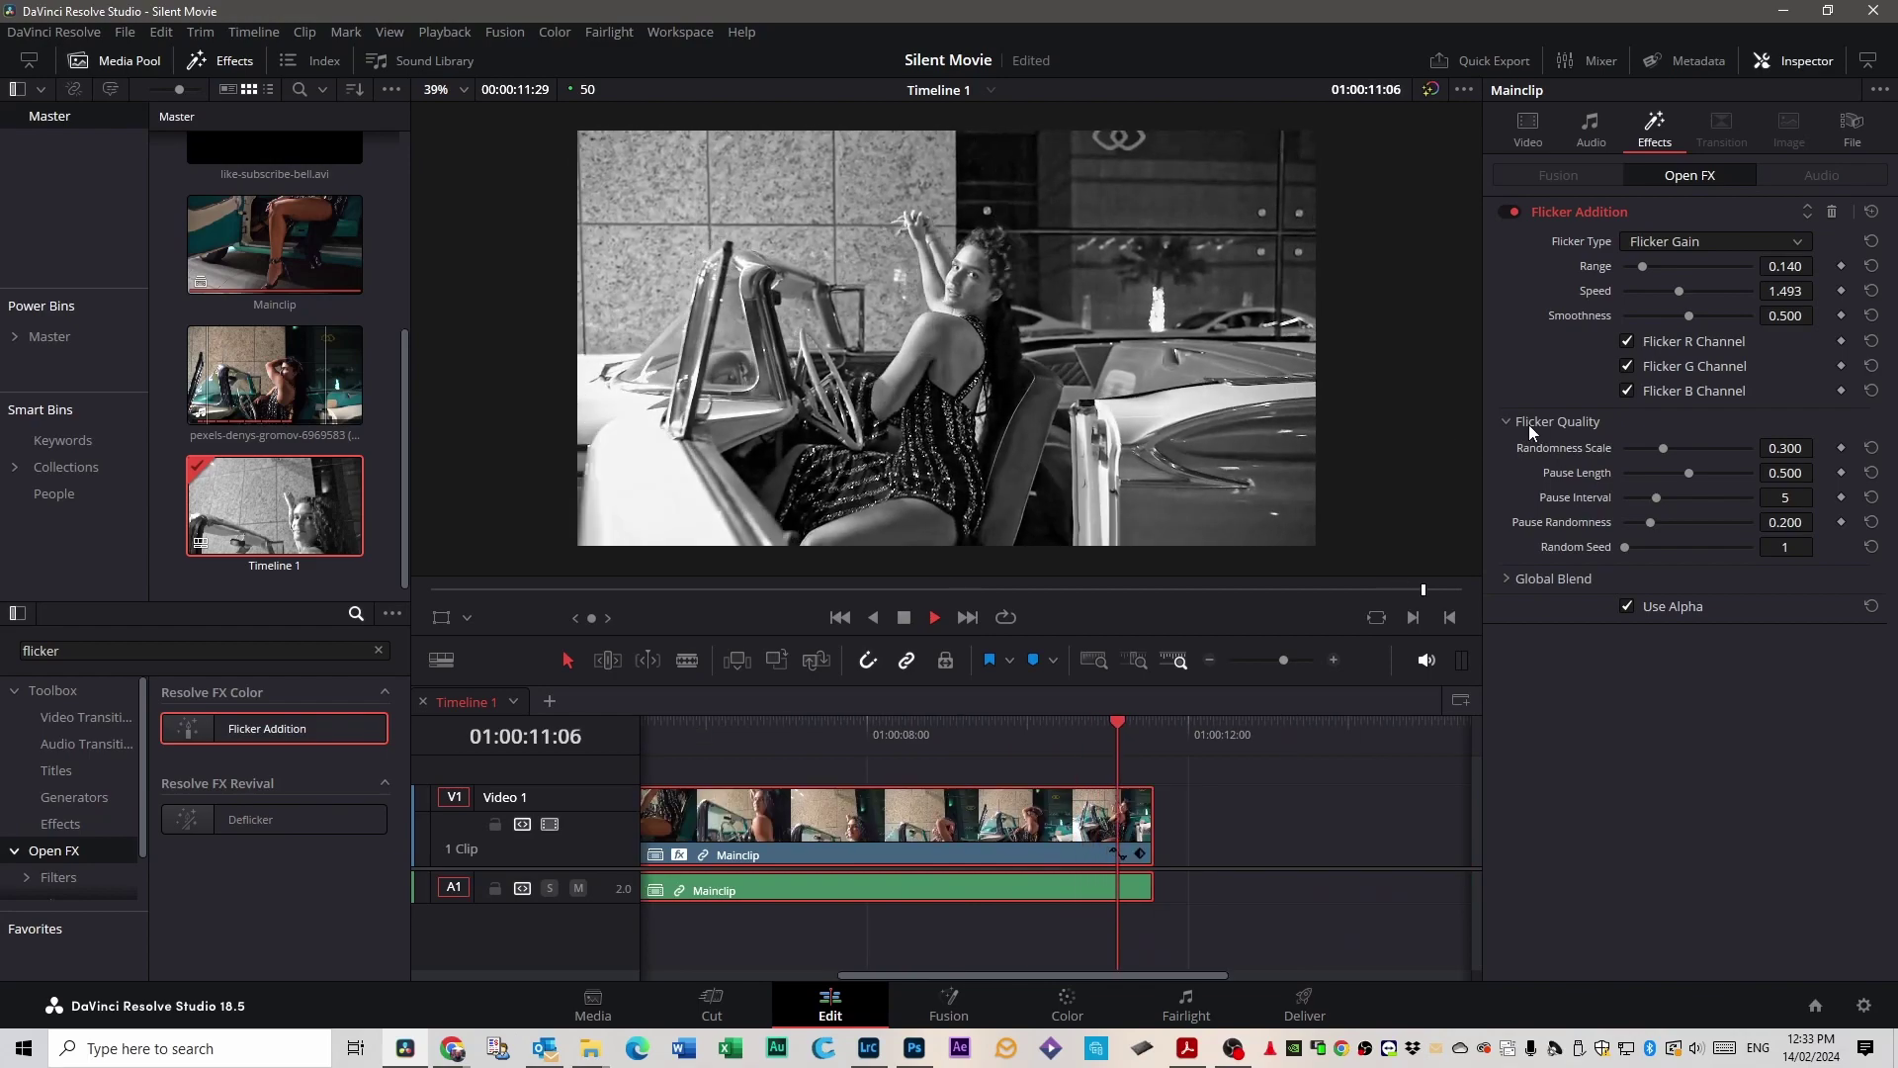
# Try Flicker Vignette with a reduced Range and preview it from about 08:35.
pyautogui.click(1717, 241)
pyautogui.click(1699, 332)
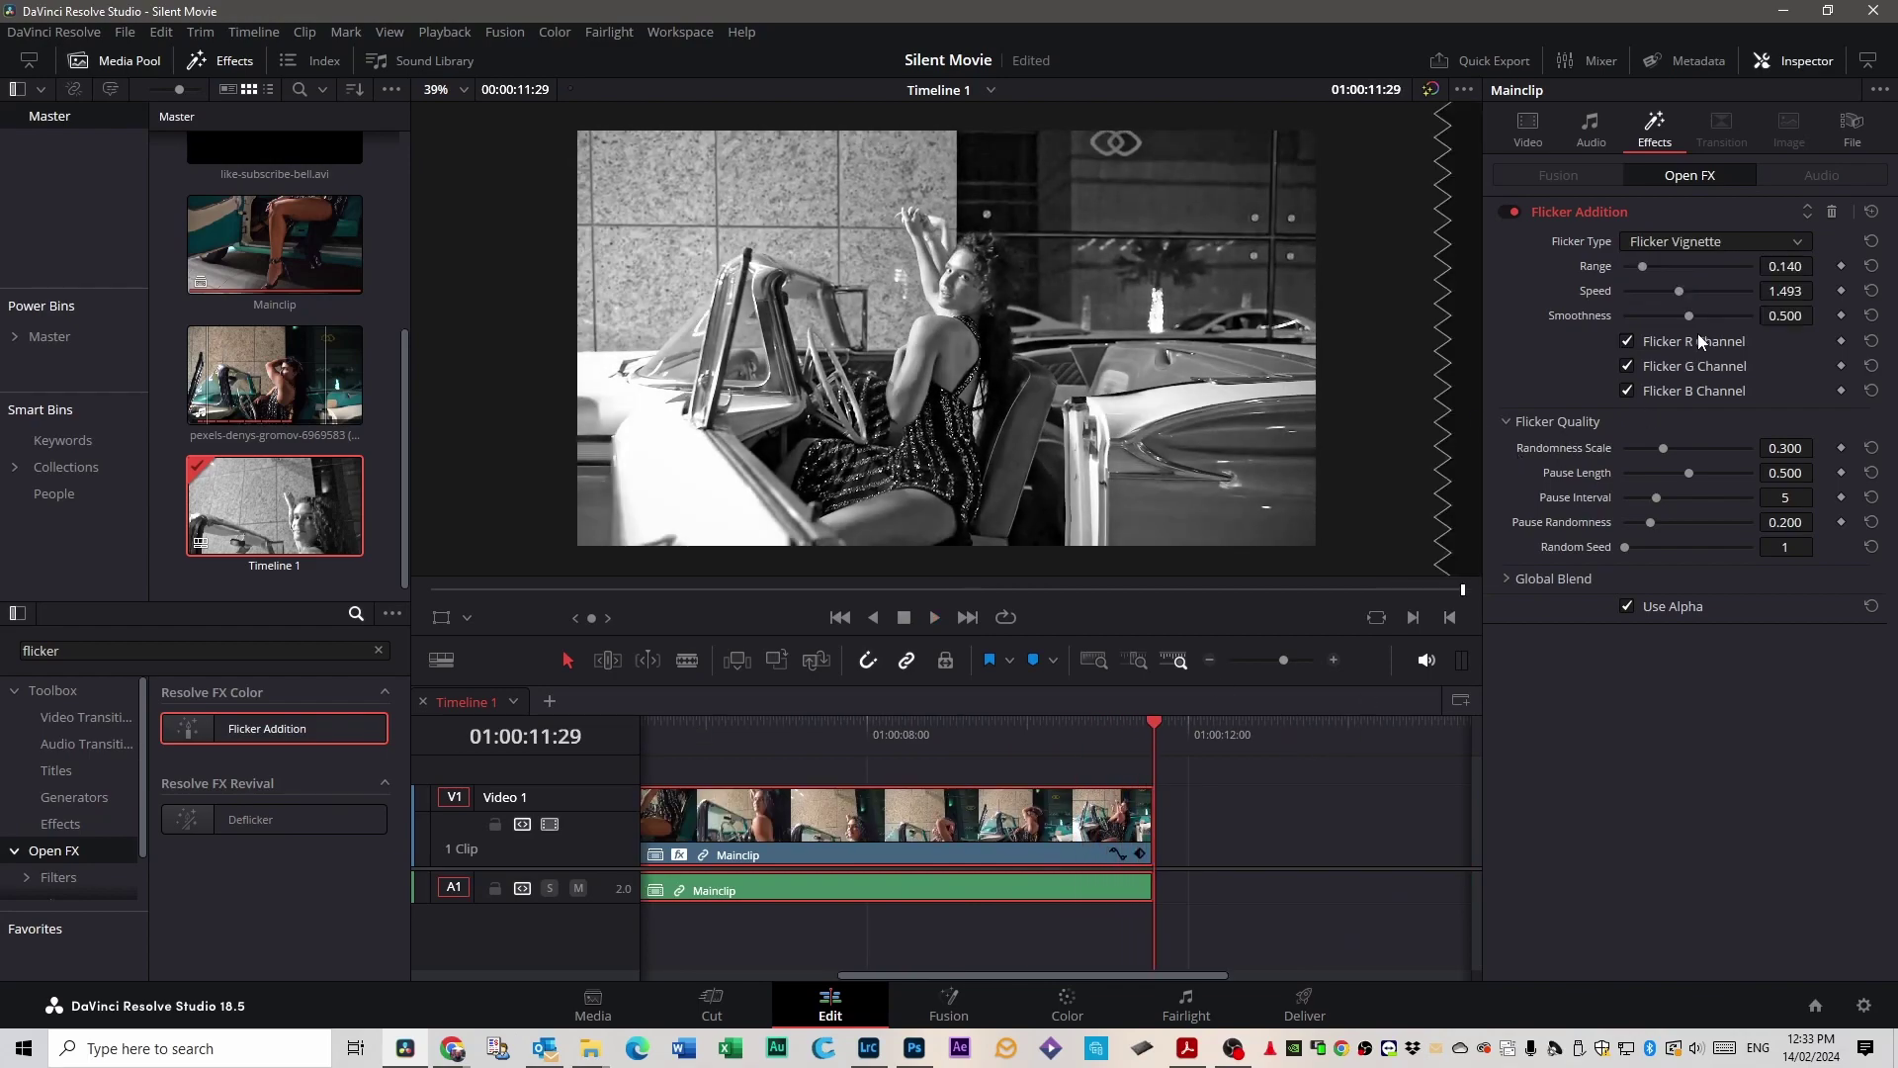
pyautogui.moveTo(1645, 271)
pyautogui.mouseDown()
pyautogui.moveTo(1664, 269)
pyautogui.moveTo(1628, 270)
pyautogui.moveTo(1666, 270)
pyautogui.mouseUp()
pyautogui.moveTo(1157, 724); pyautogui.dragTo(928, 736)
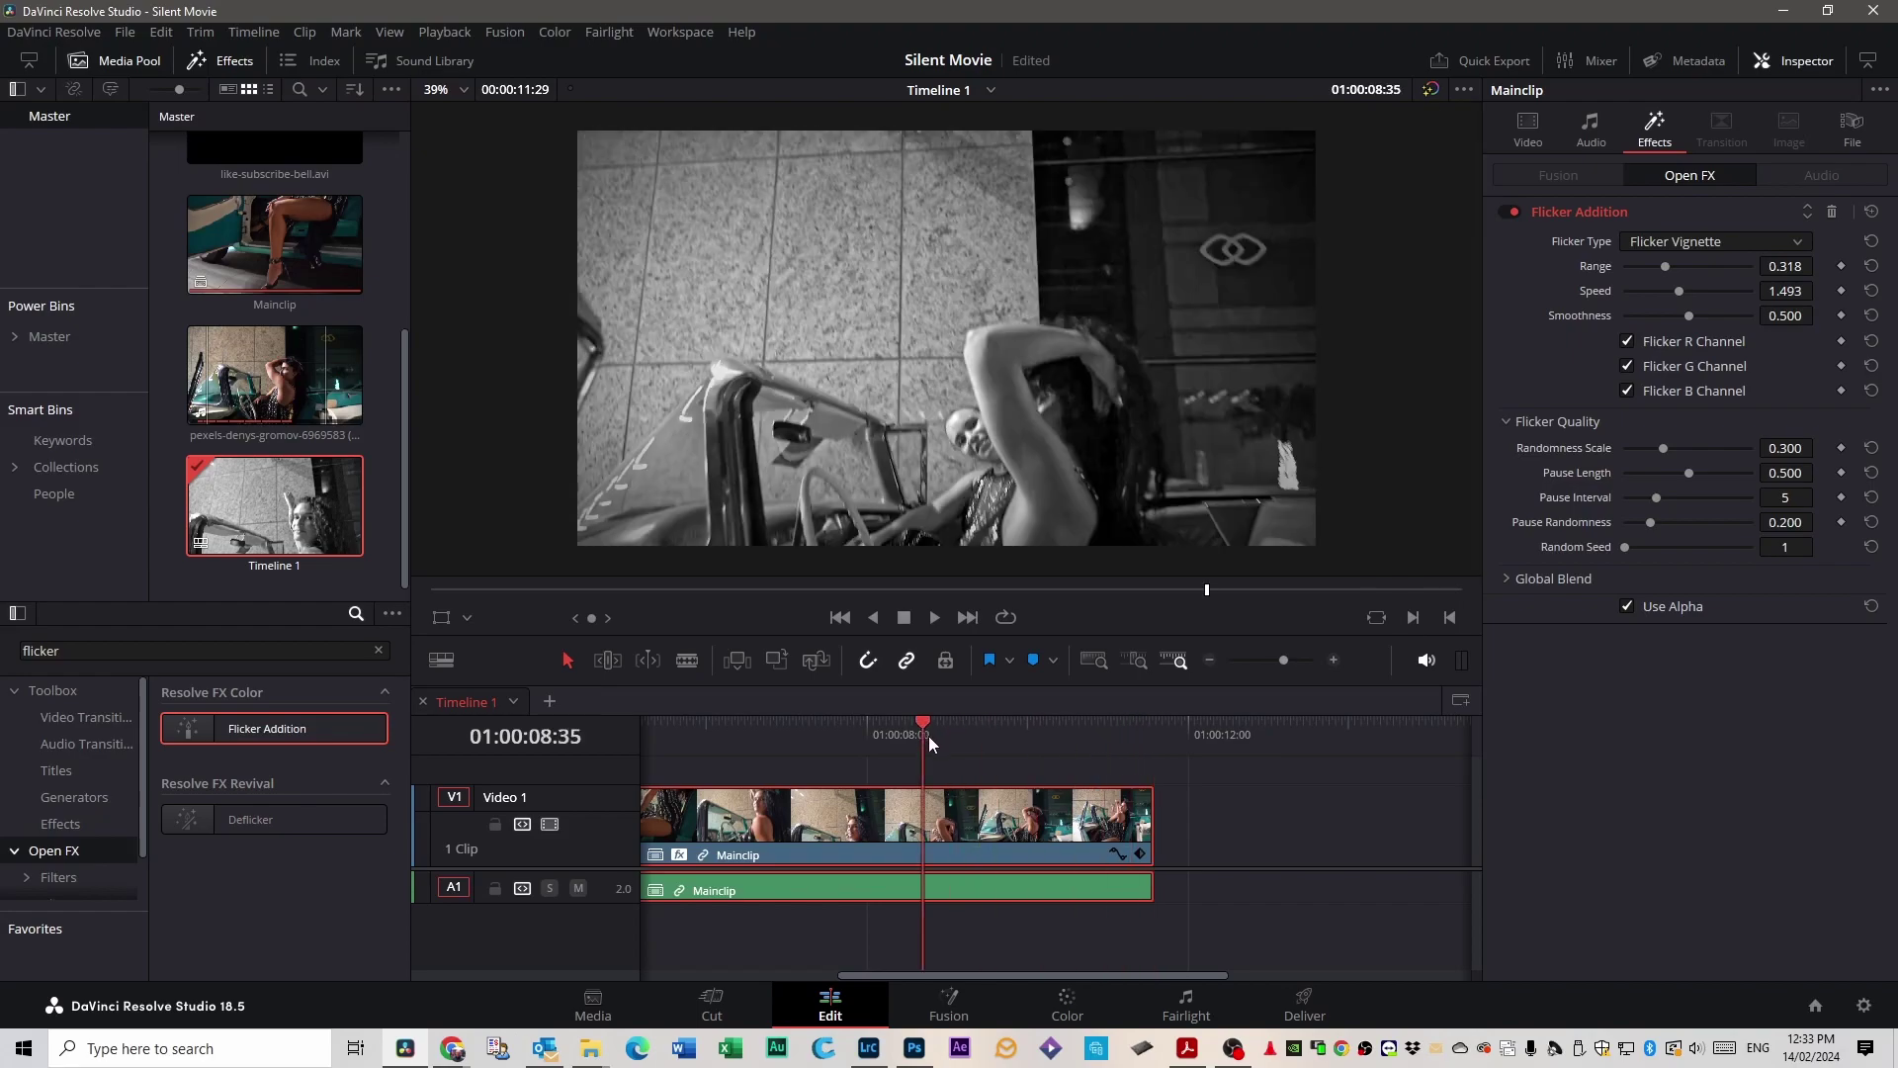
pyautogui.press('space')
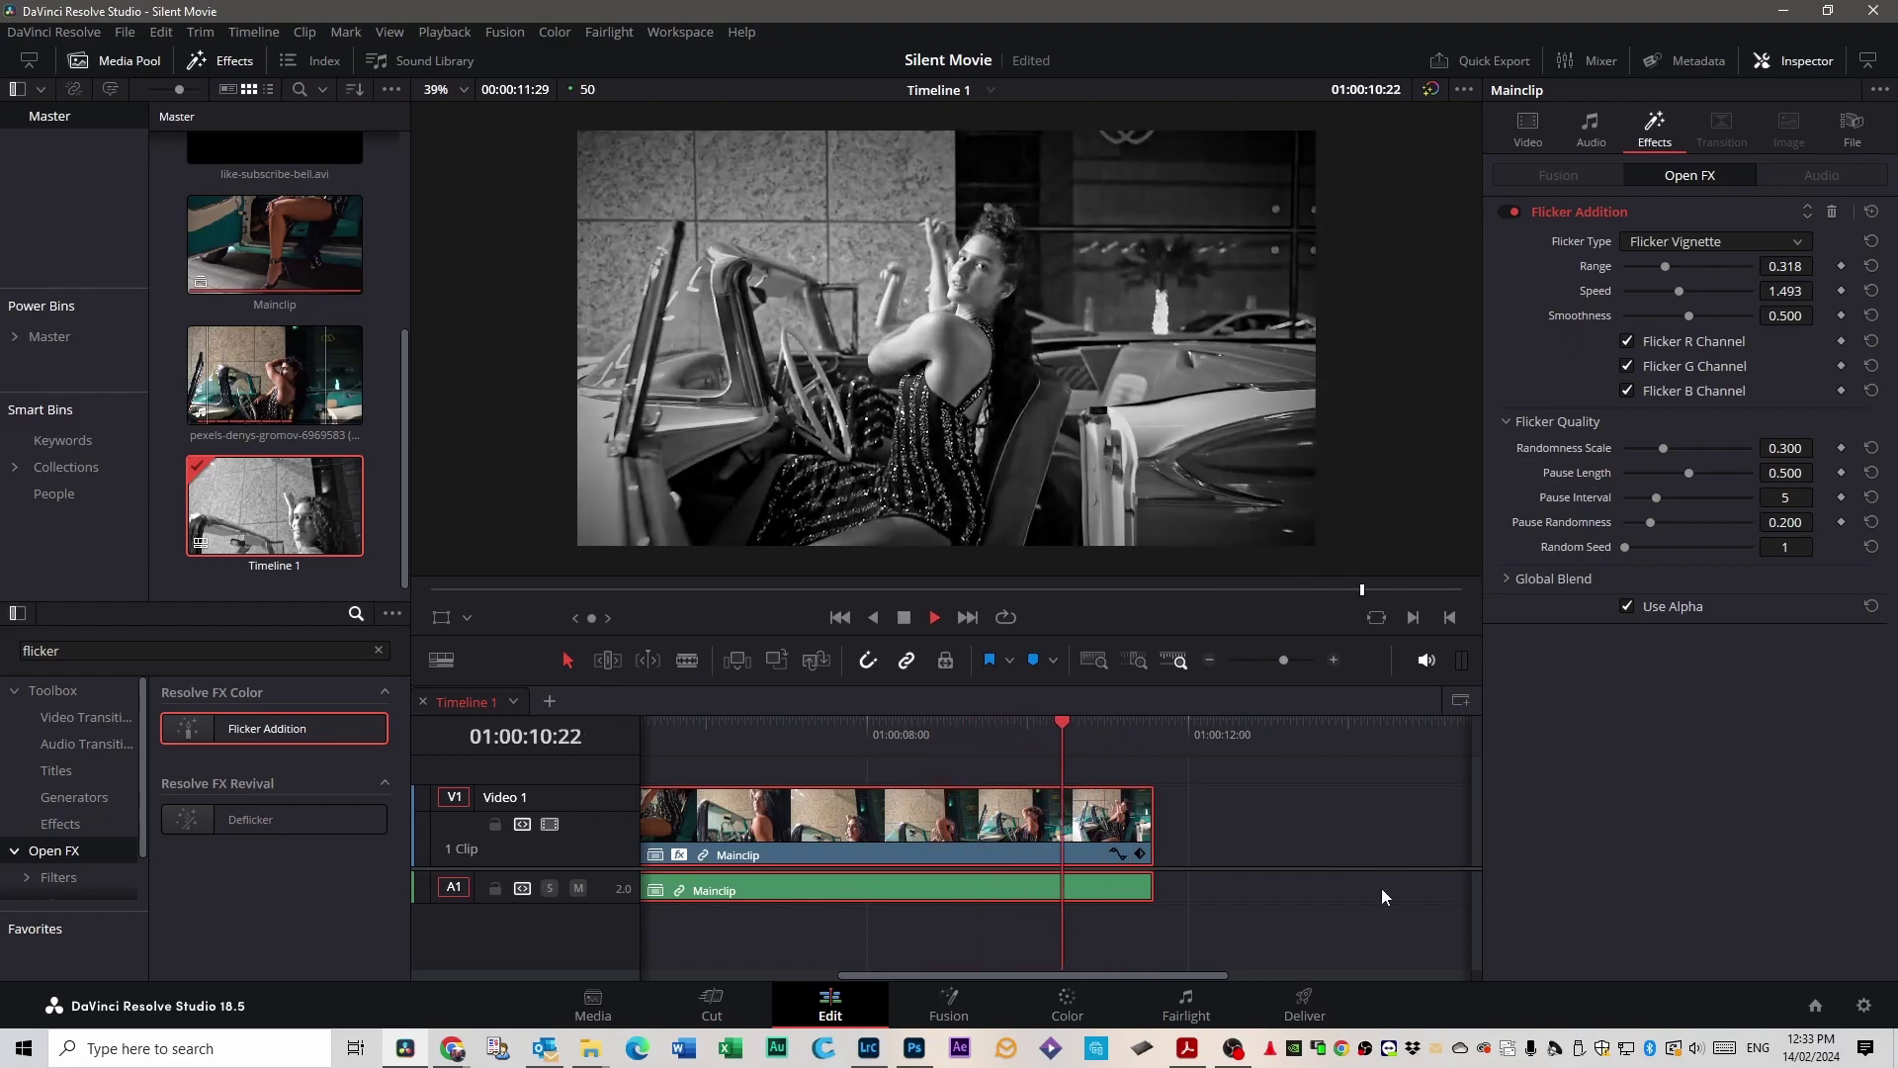
pyautogui.press('space')
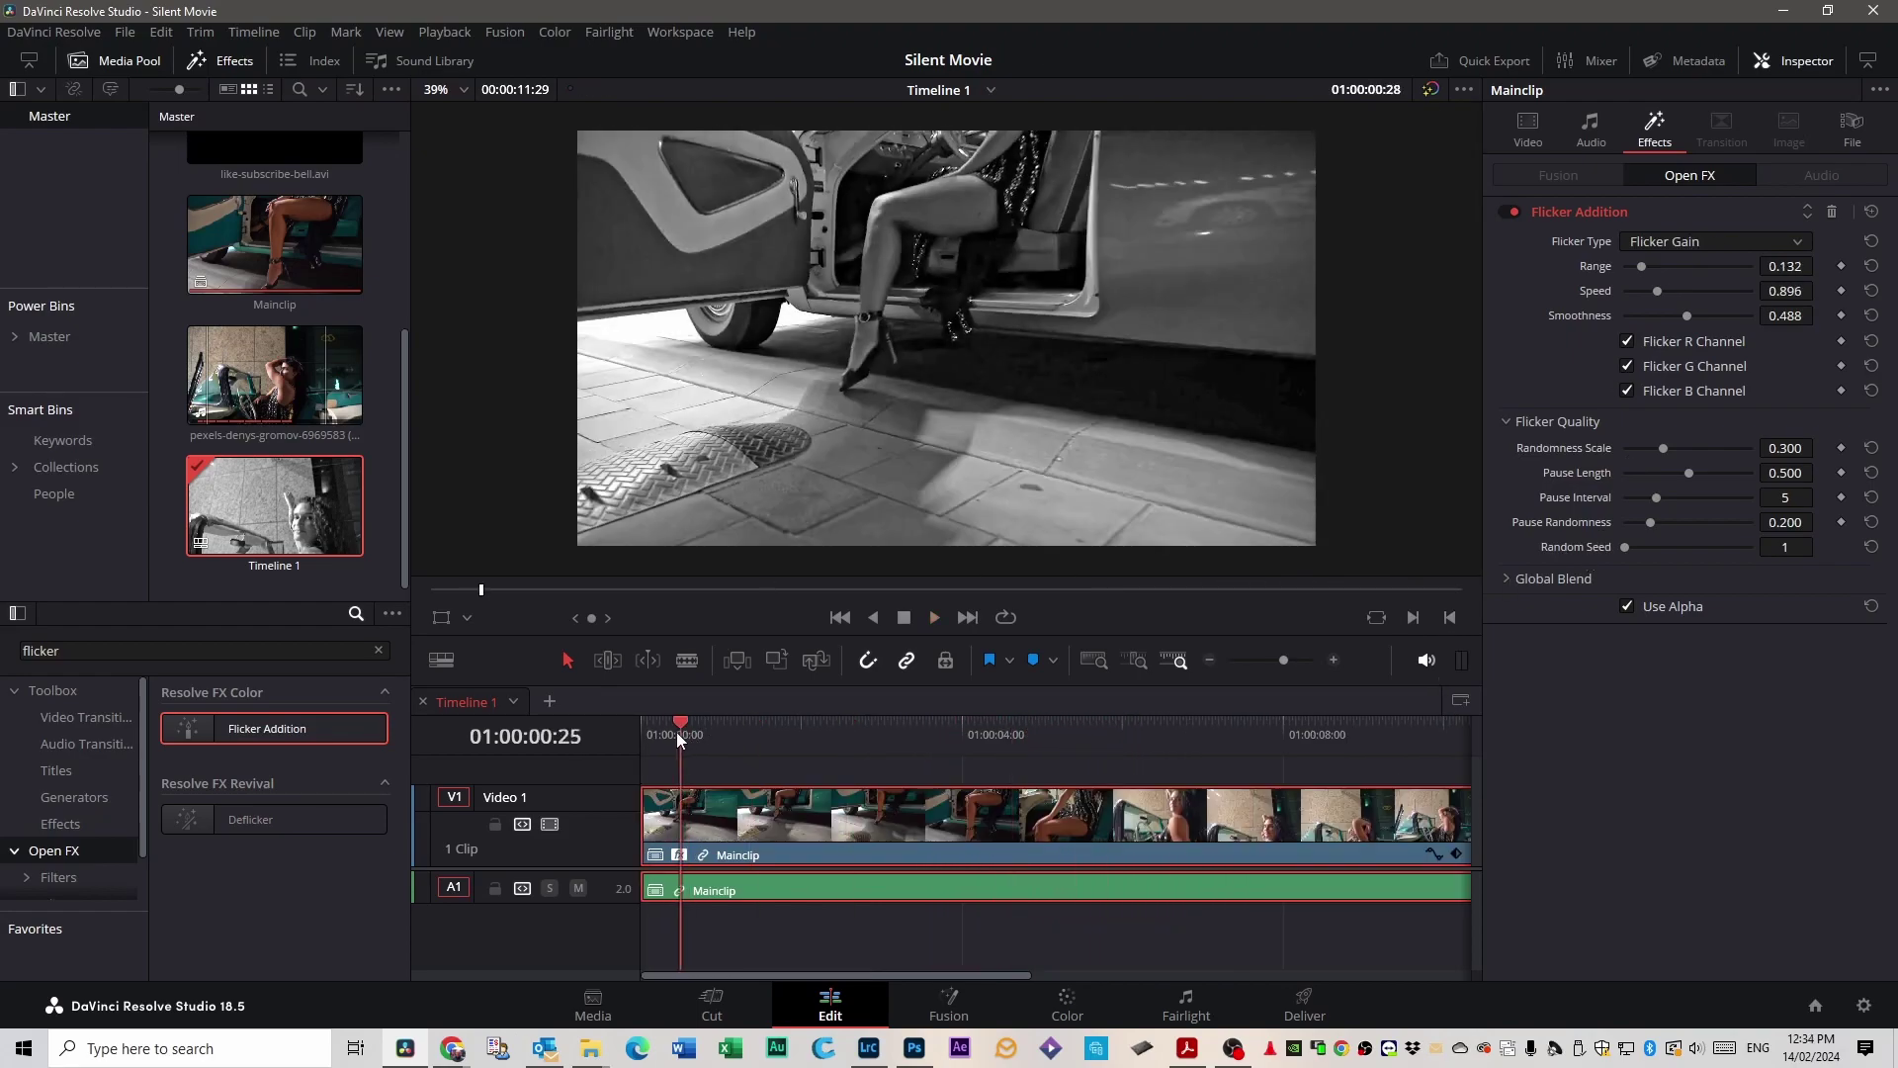
pyautogui.moveTo(676, 732)
pyautogui.mouseDown()
pyautogui.moveTo(651, 732)
pyautogui.moveTo(670, 732)
pyautogui.mouseUp()
pyautogui.press('space')
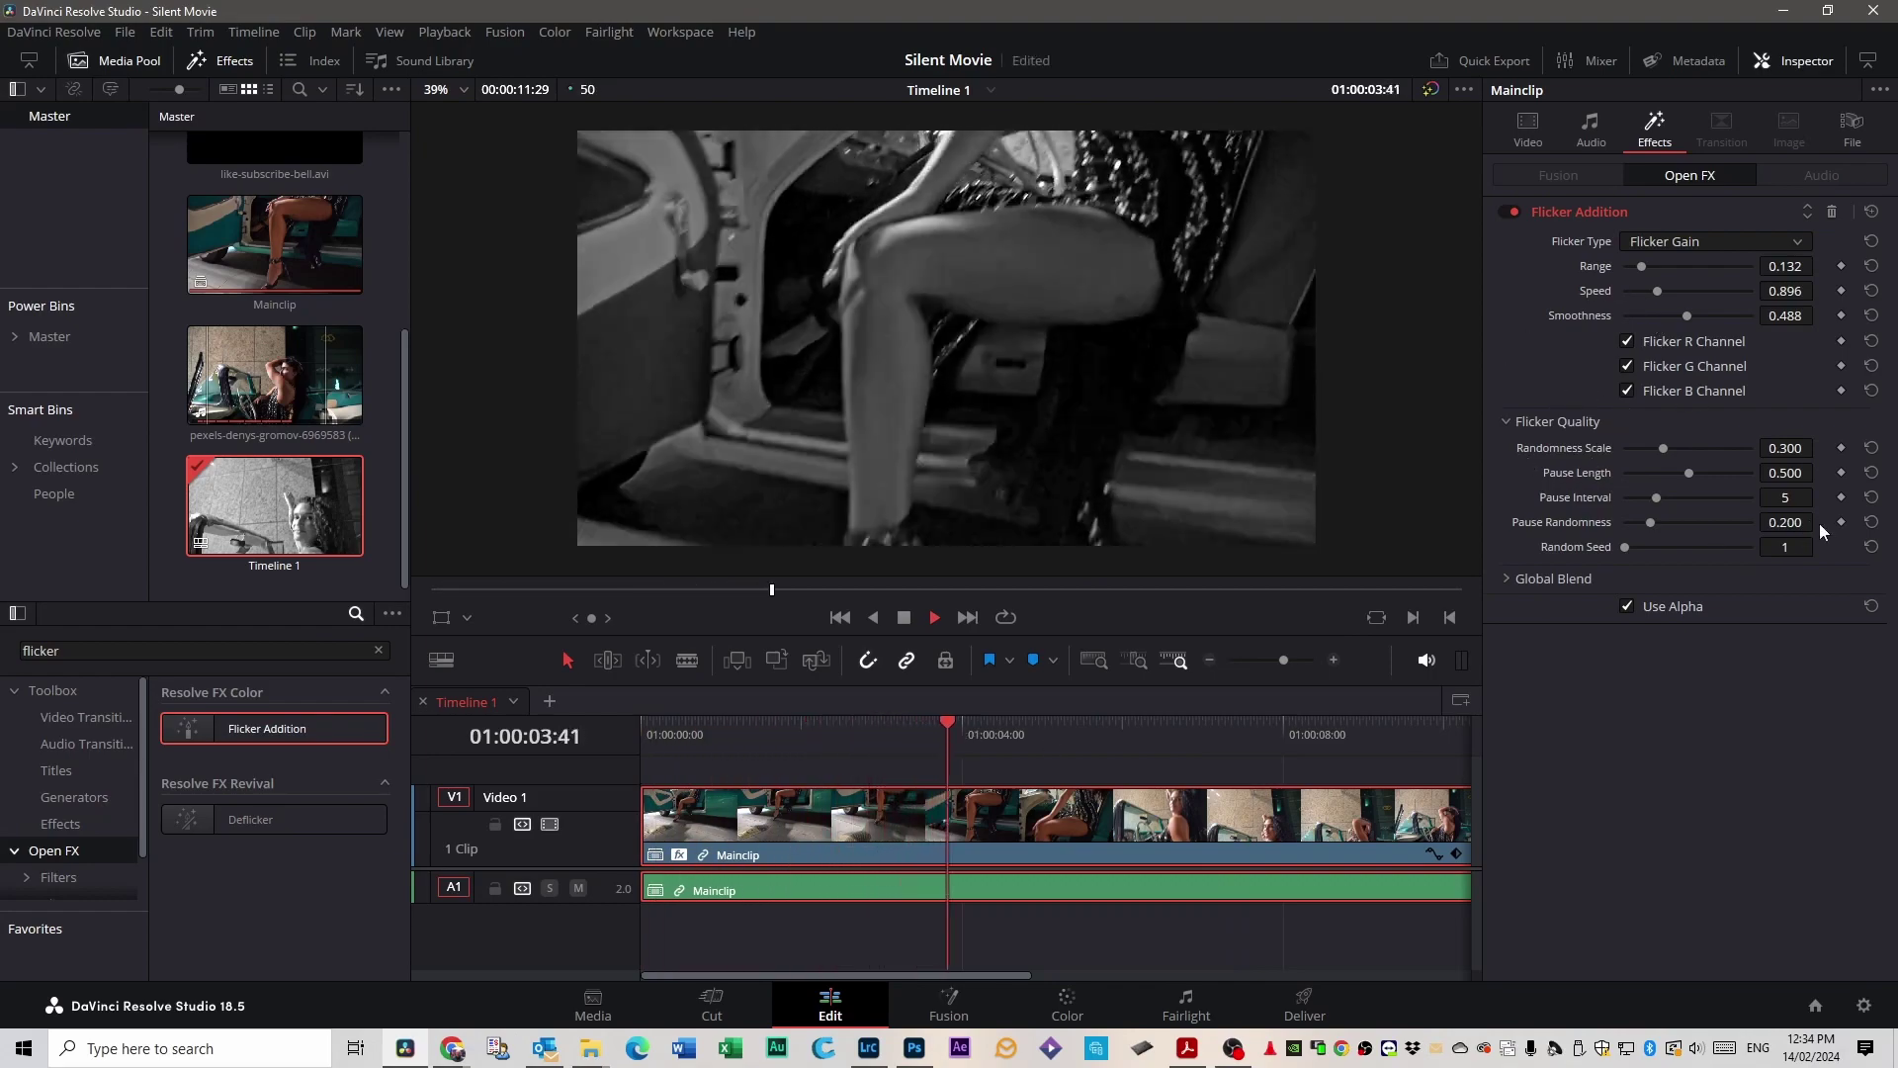
pyautogui.press('space')
# Lengthen Pause Length to 0.814 and play to check the longer pauses.
pyautogui.moveTo(1689, 475); pyautogui.dragTo(1728, 476)
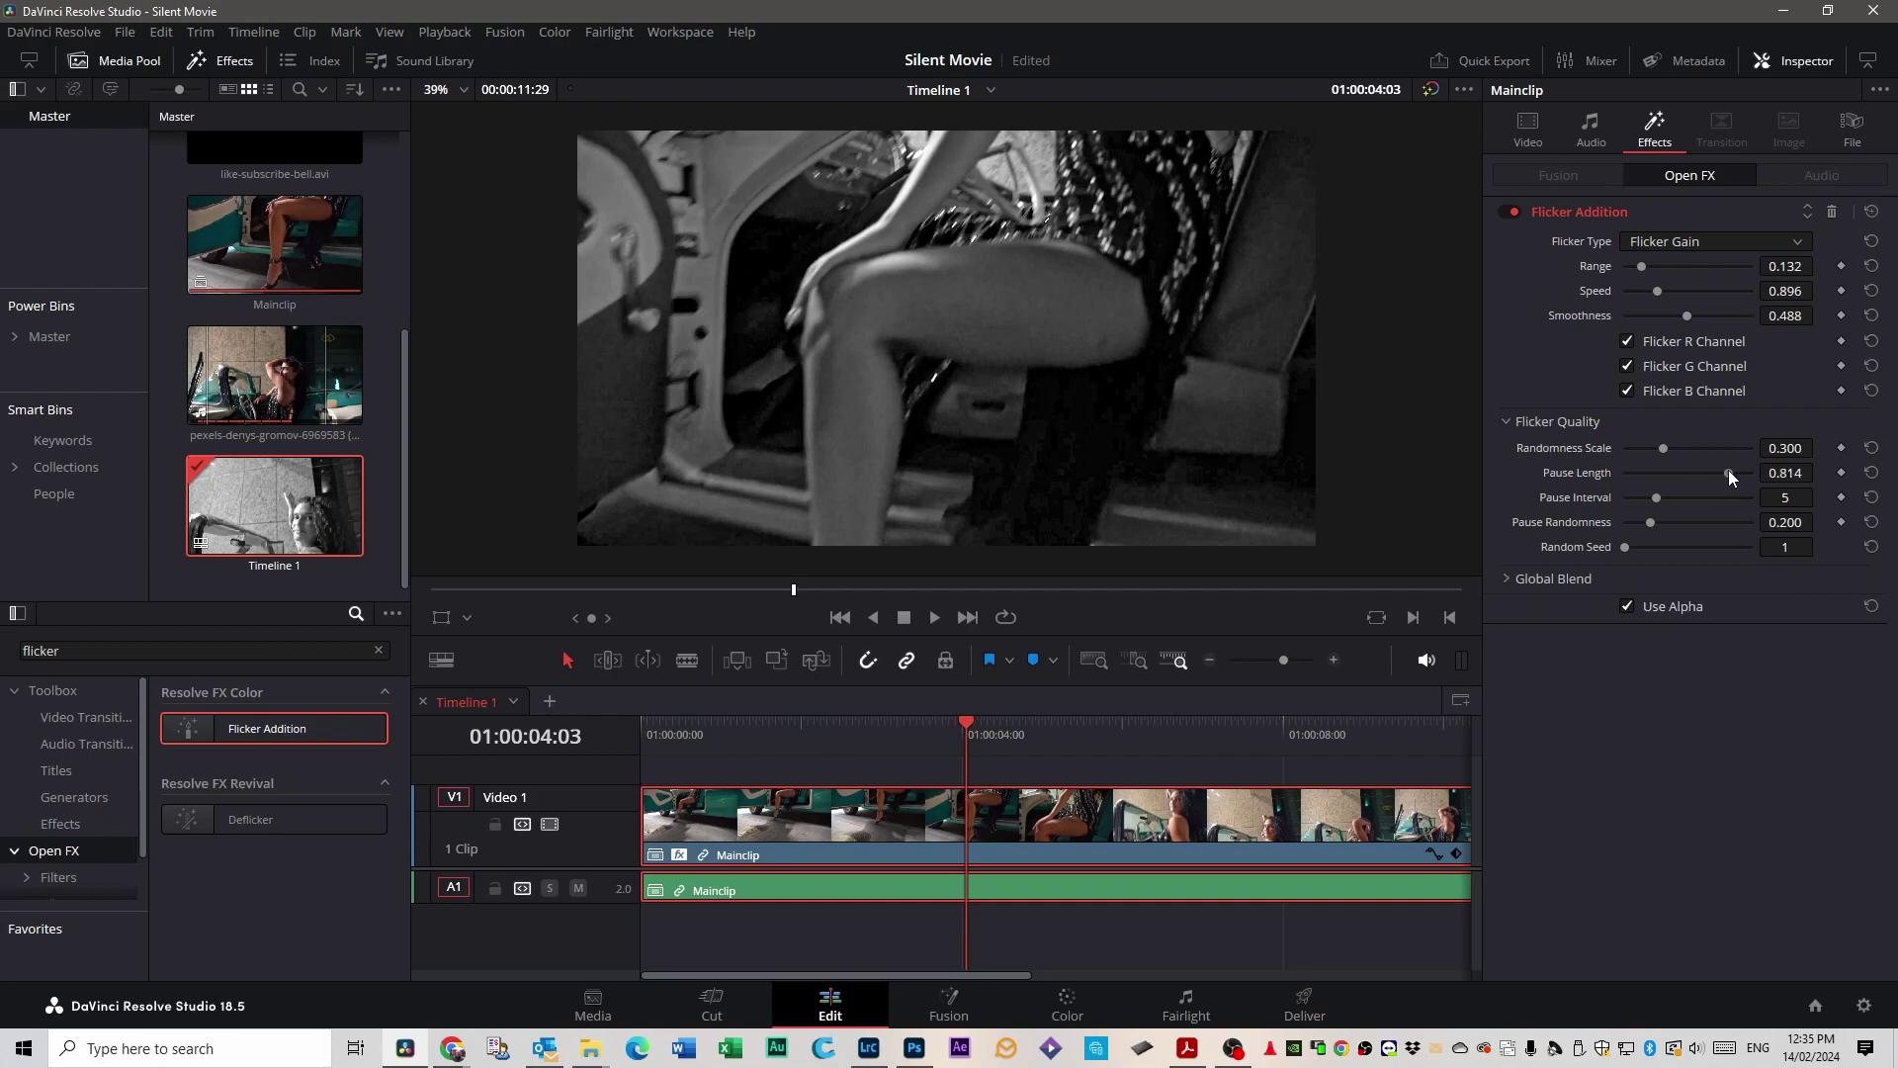
pyautogui.press('space')
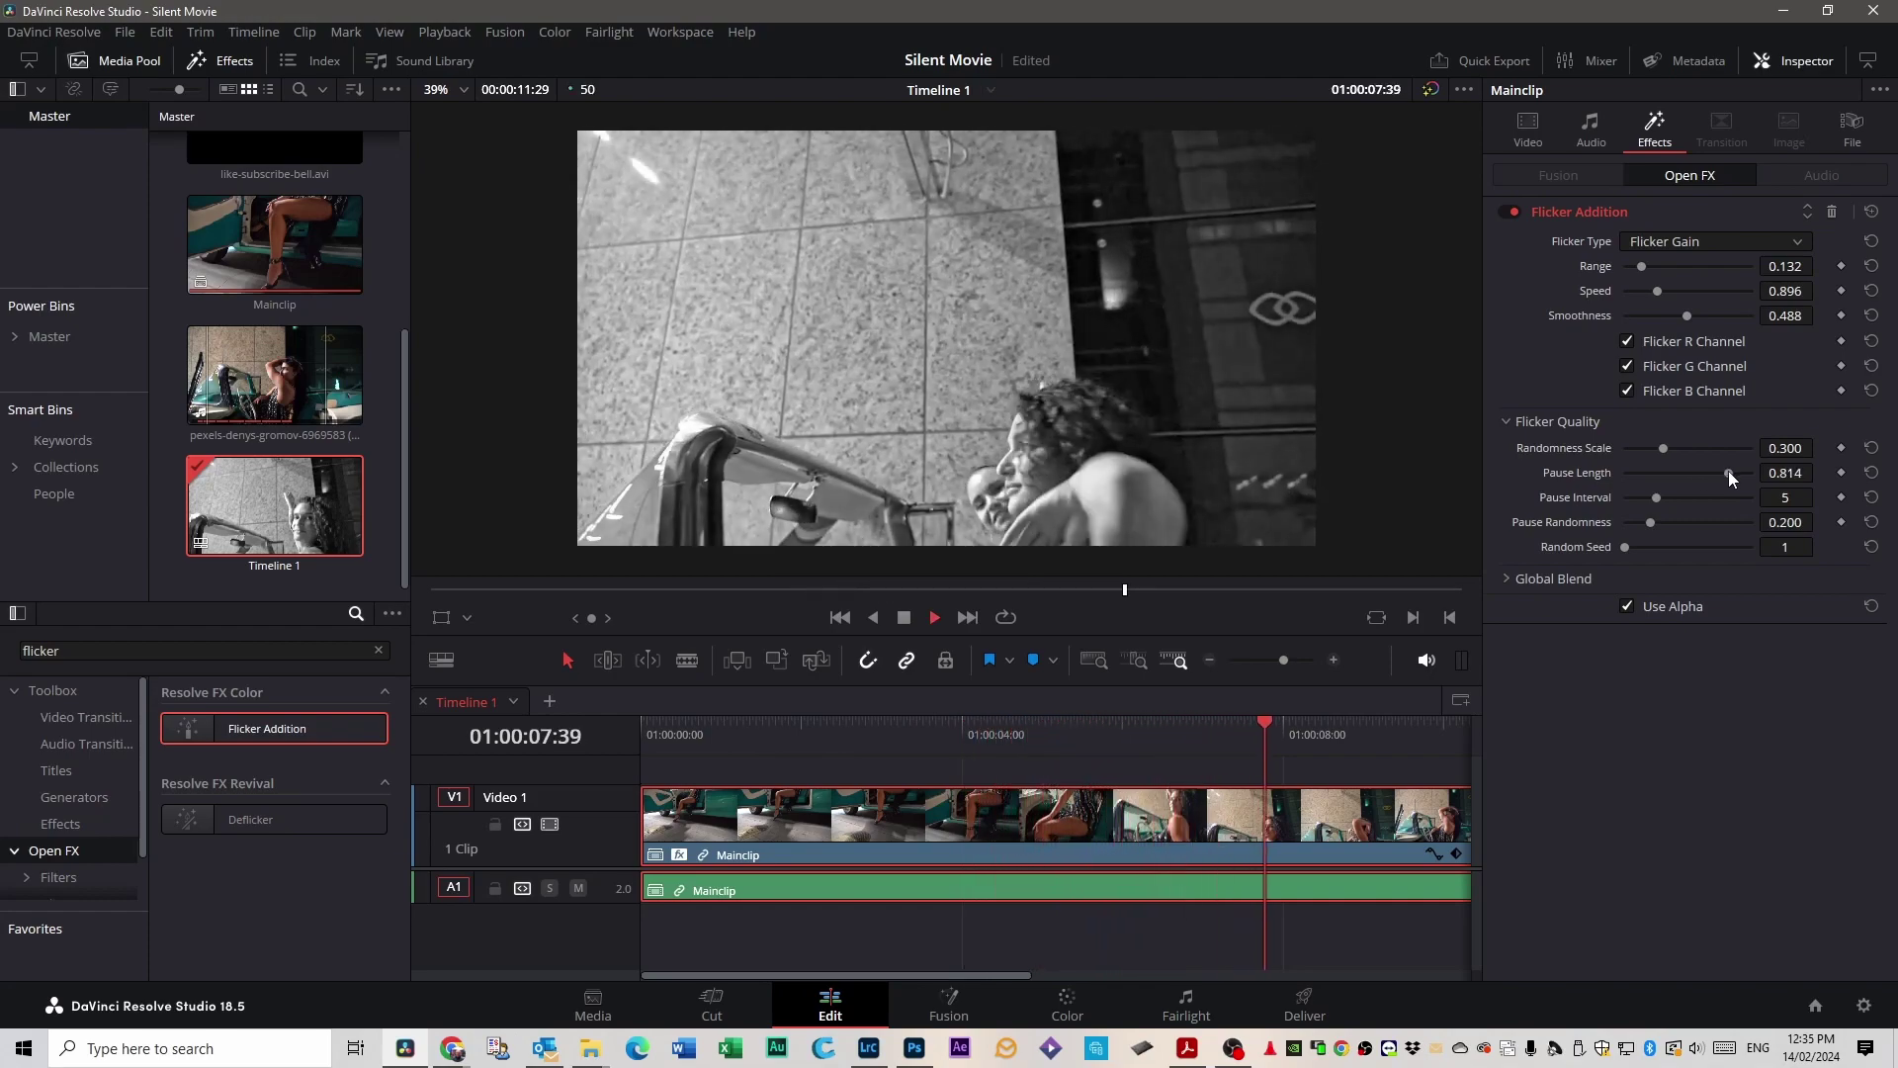
pyautogui.press('space')
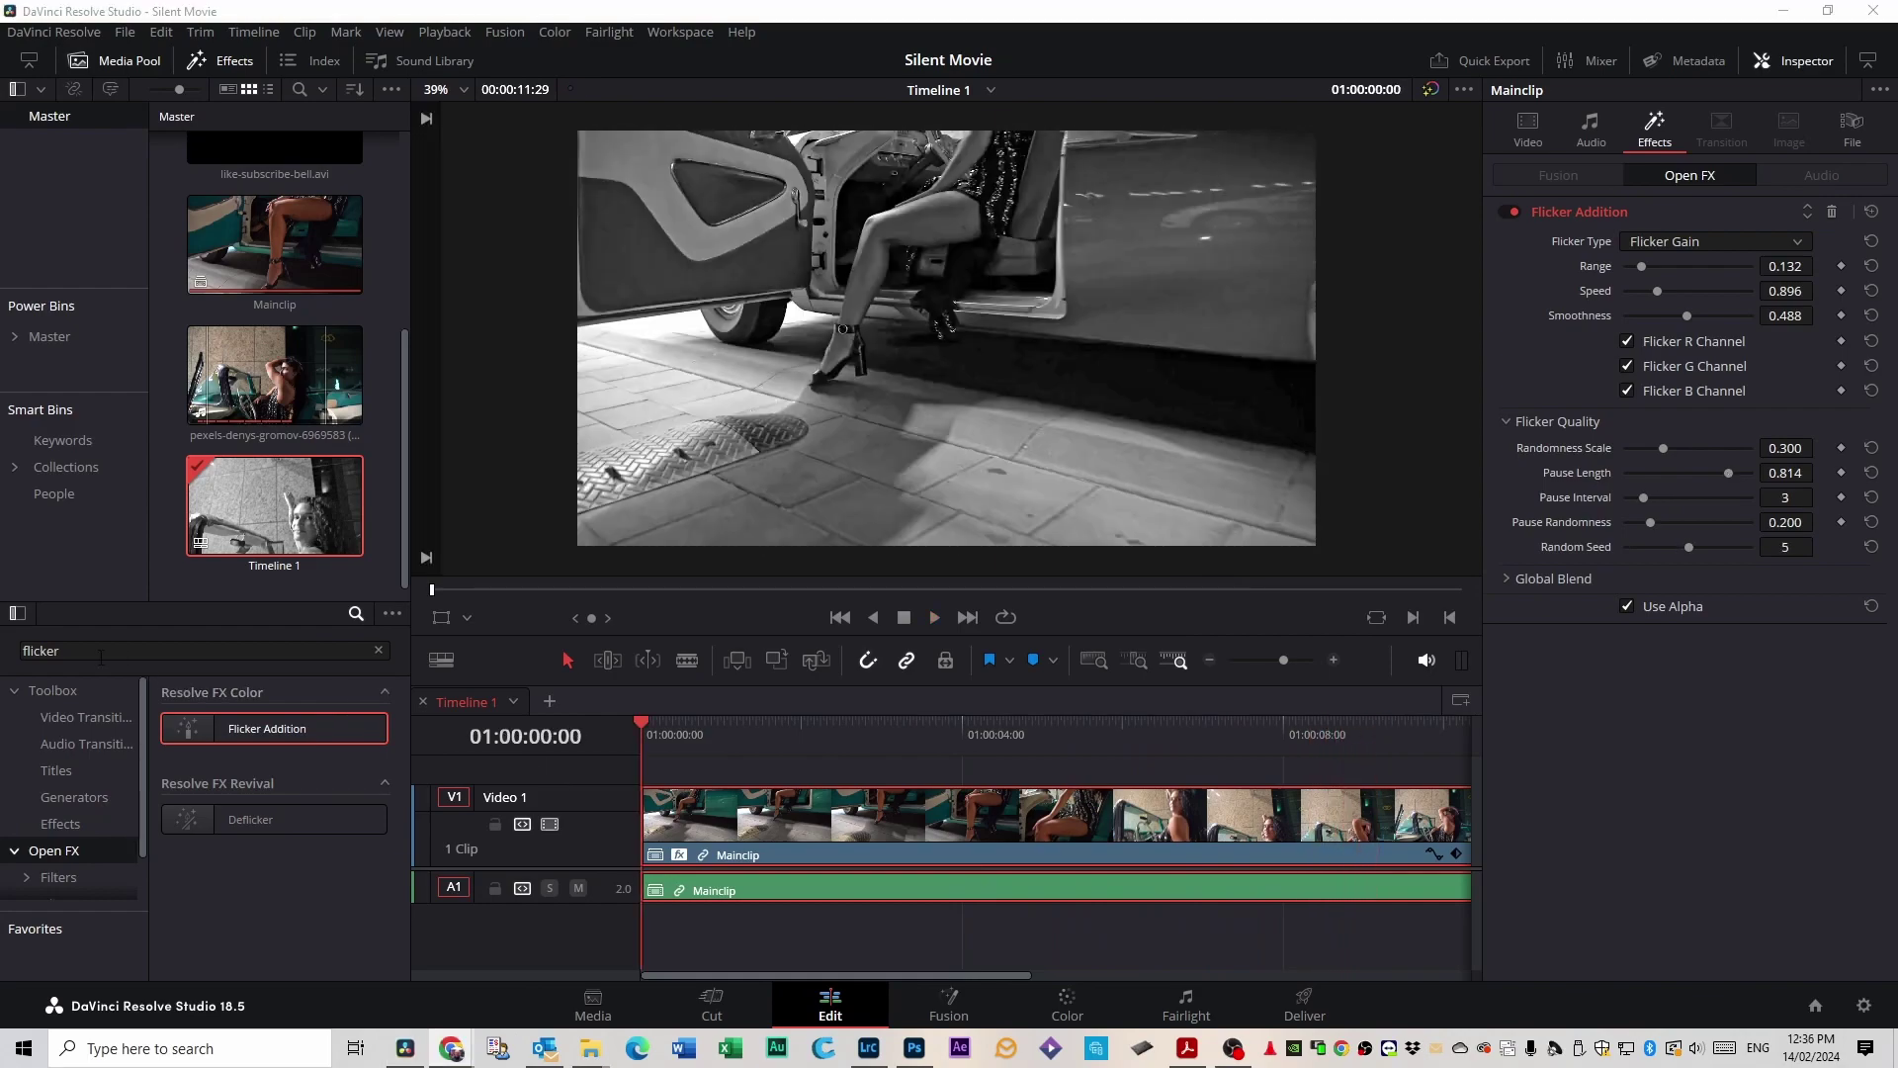
# Search effects for 'film', apply Film Grain to Mainclip and view the grain alone.
pyautogui.click(27, 649)
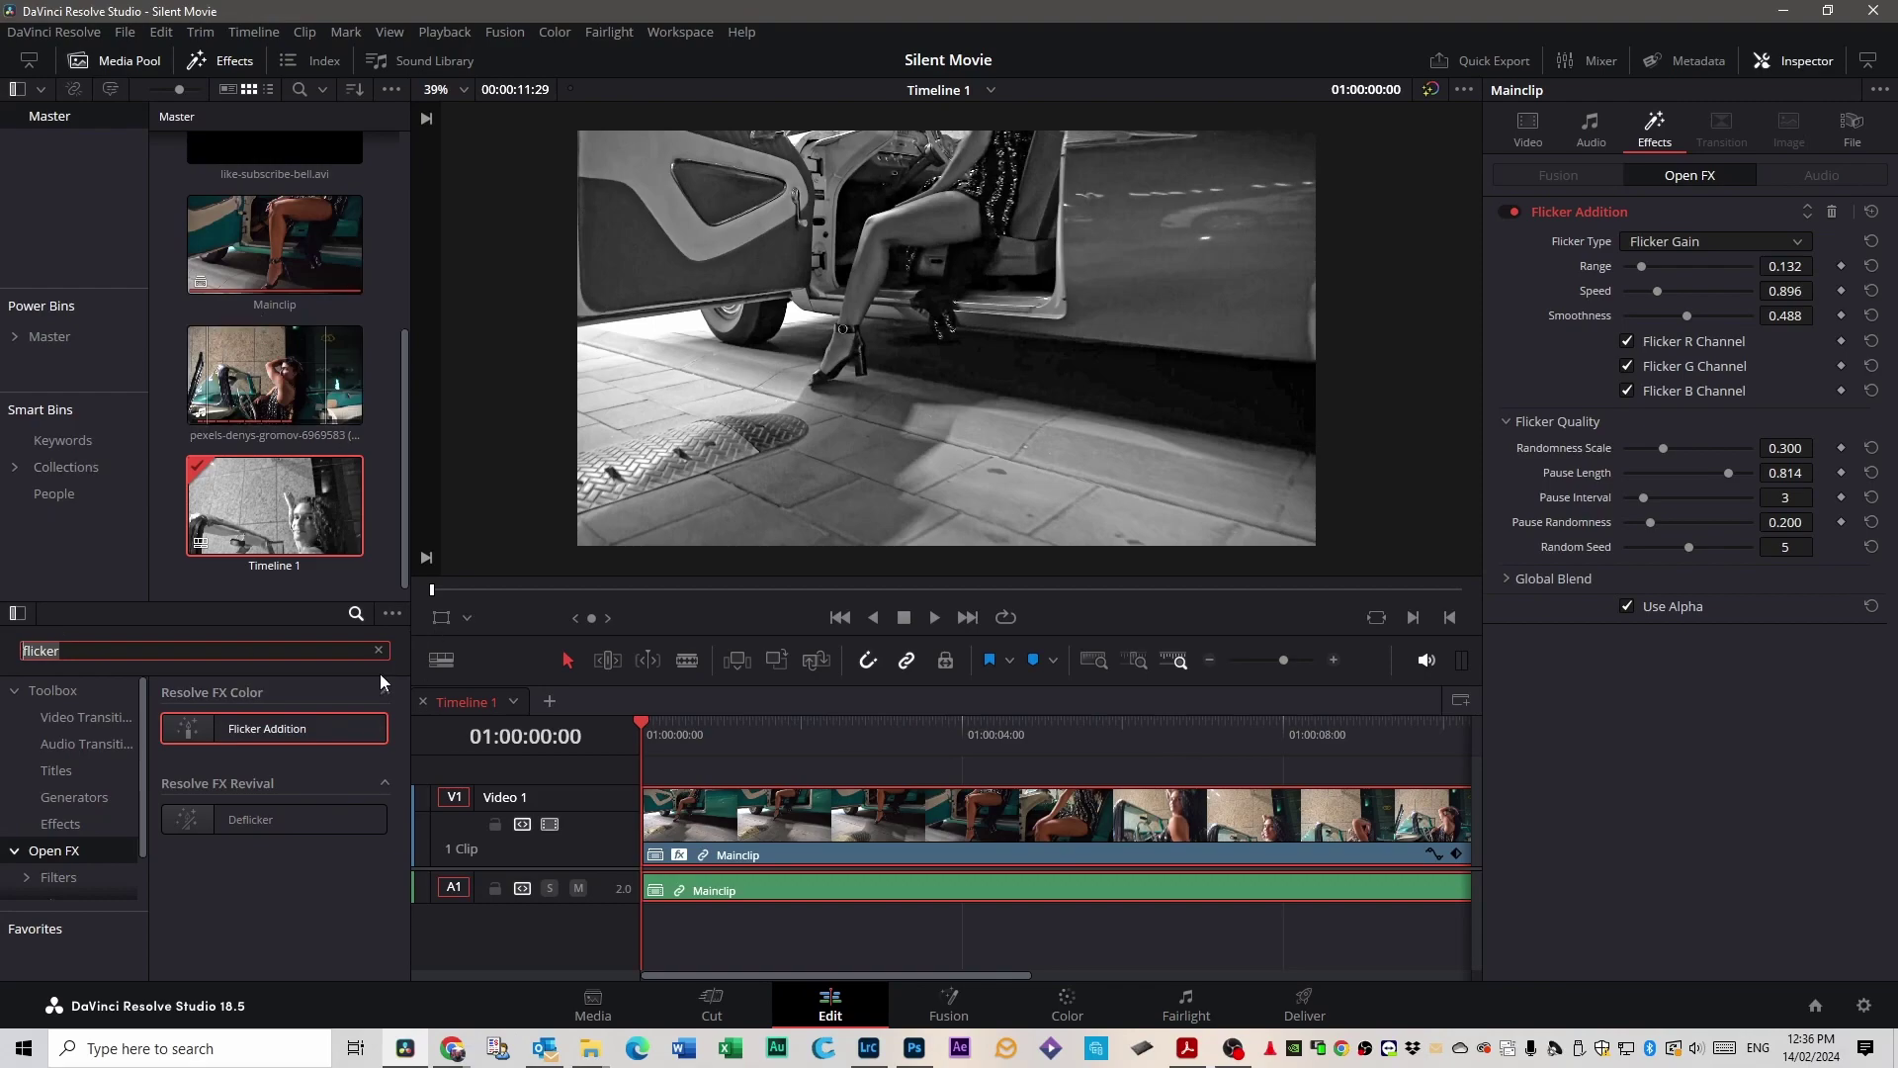
pyautogui.write('film')
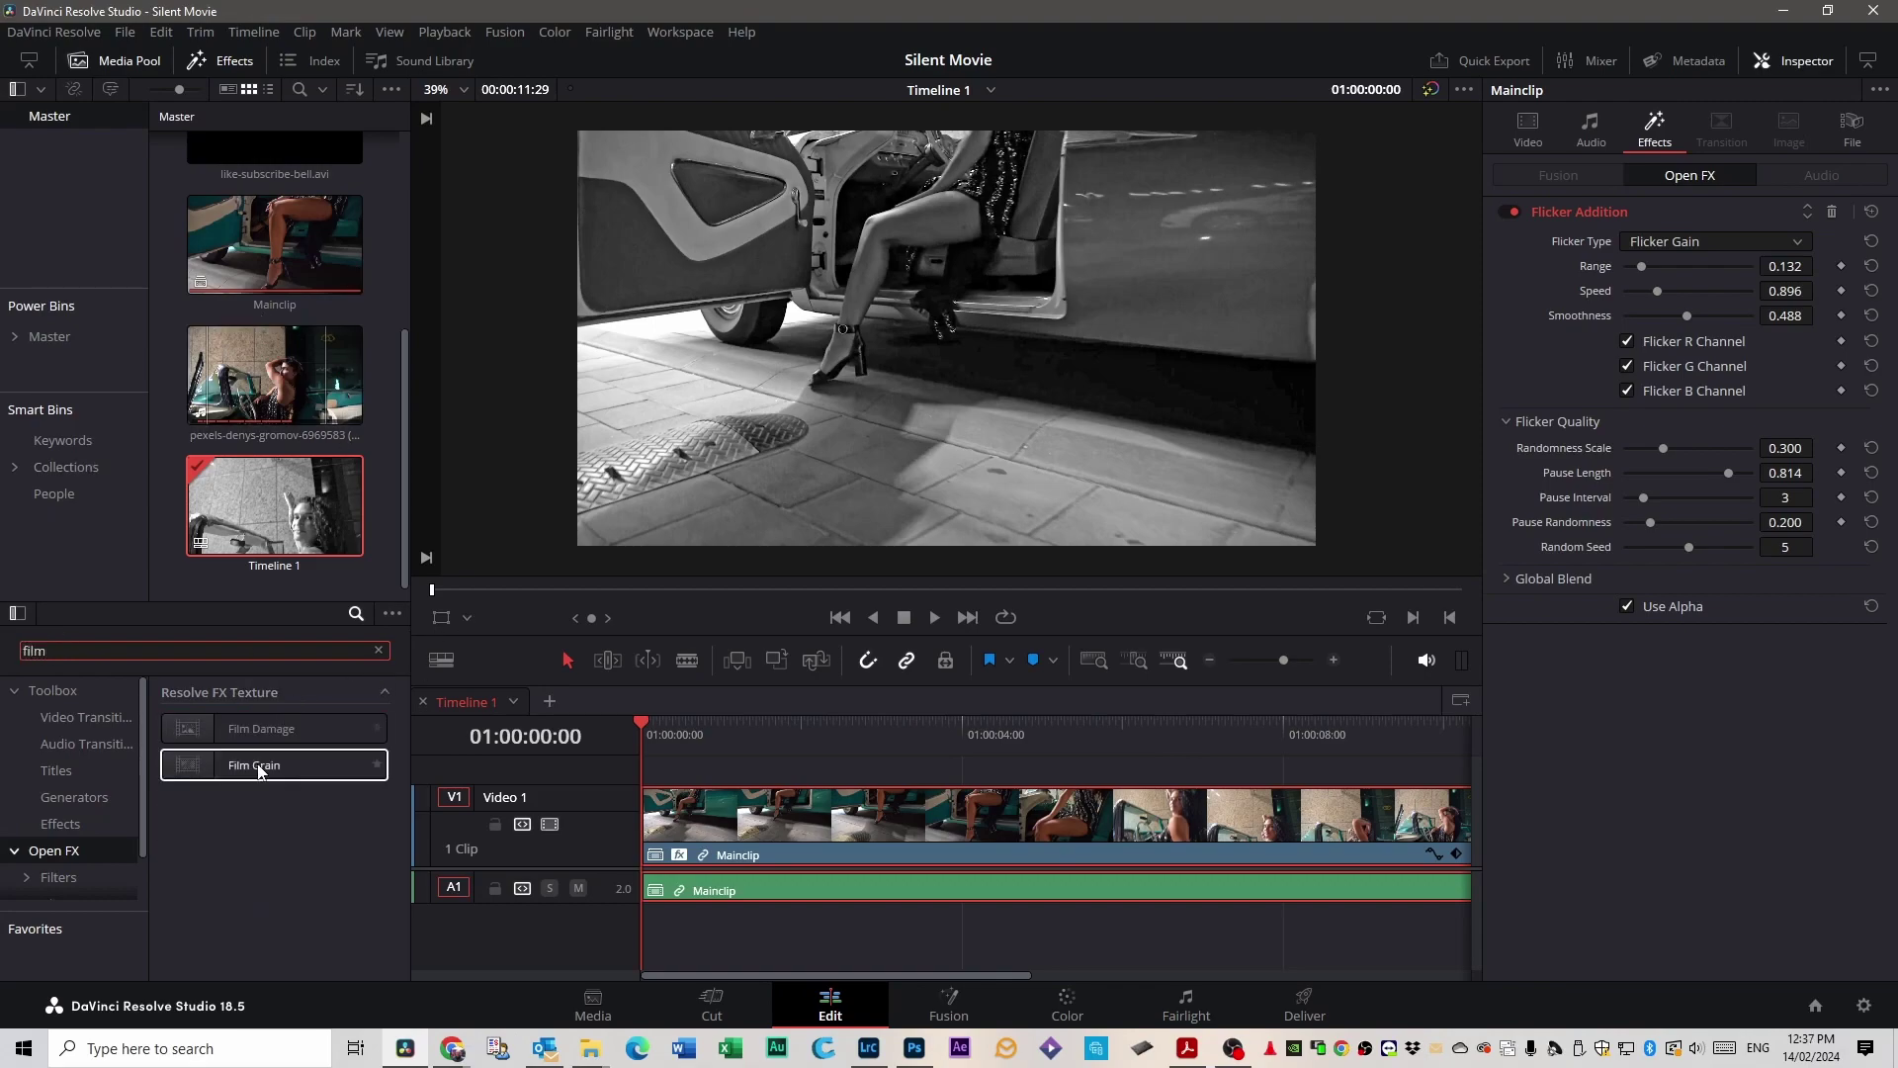
pyautogui.moveTo(258, 771); pyautogui.dragTo(791, 812)
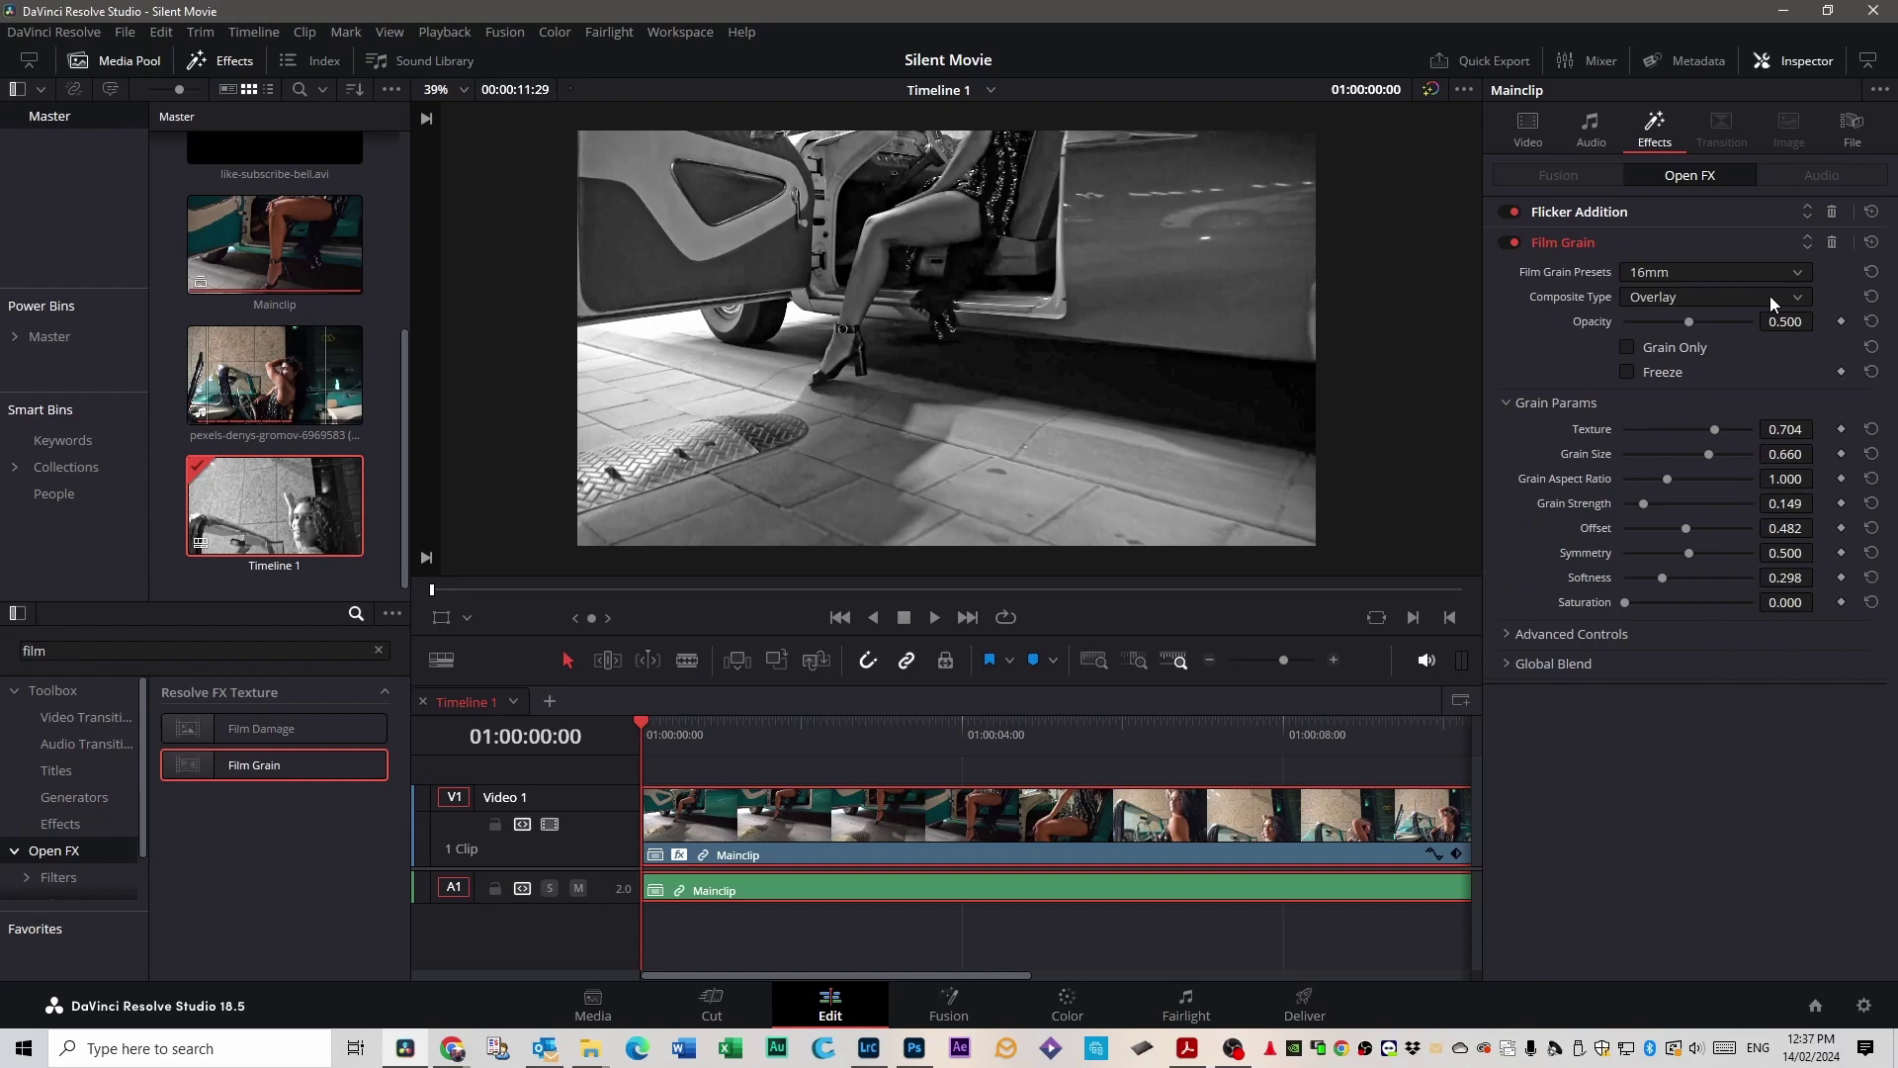
pyautogui.click(1795, 294)
pyautogui.click(1670, 342)
pyautogui.click(1626, 347)
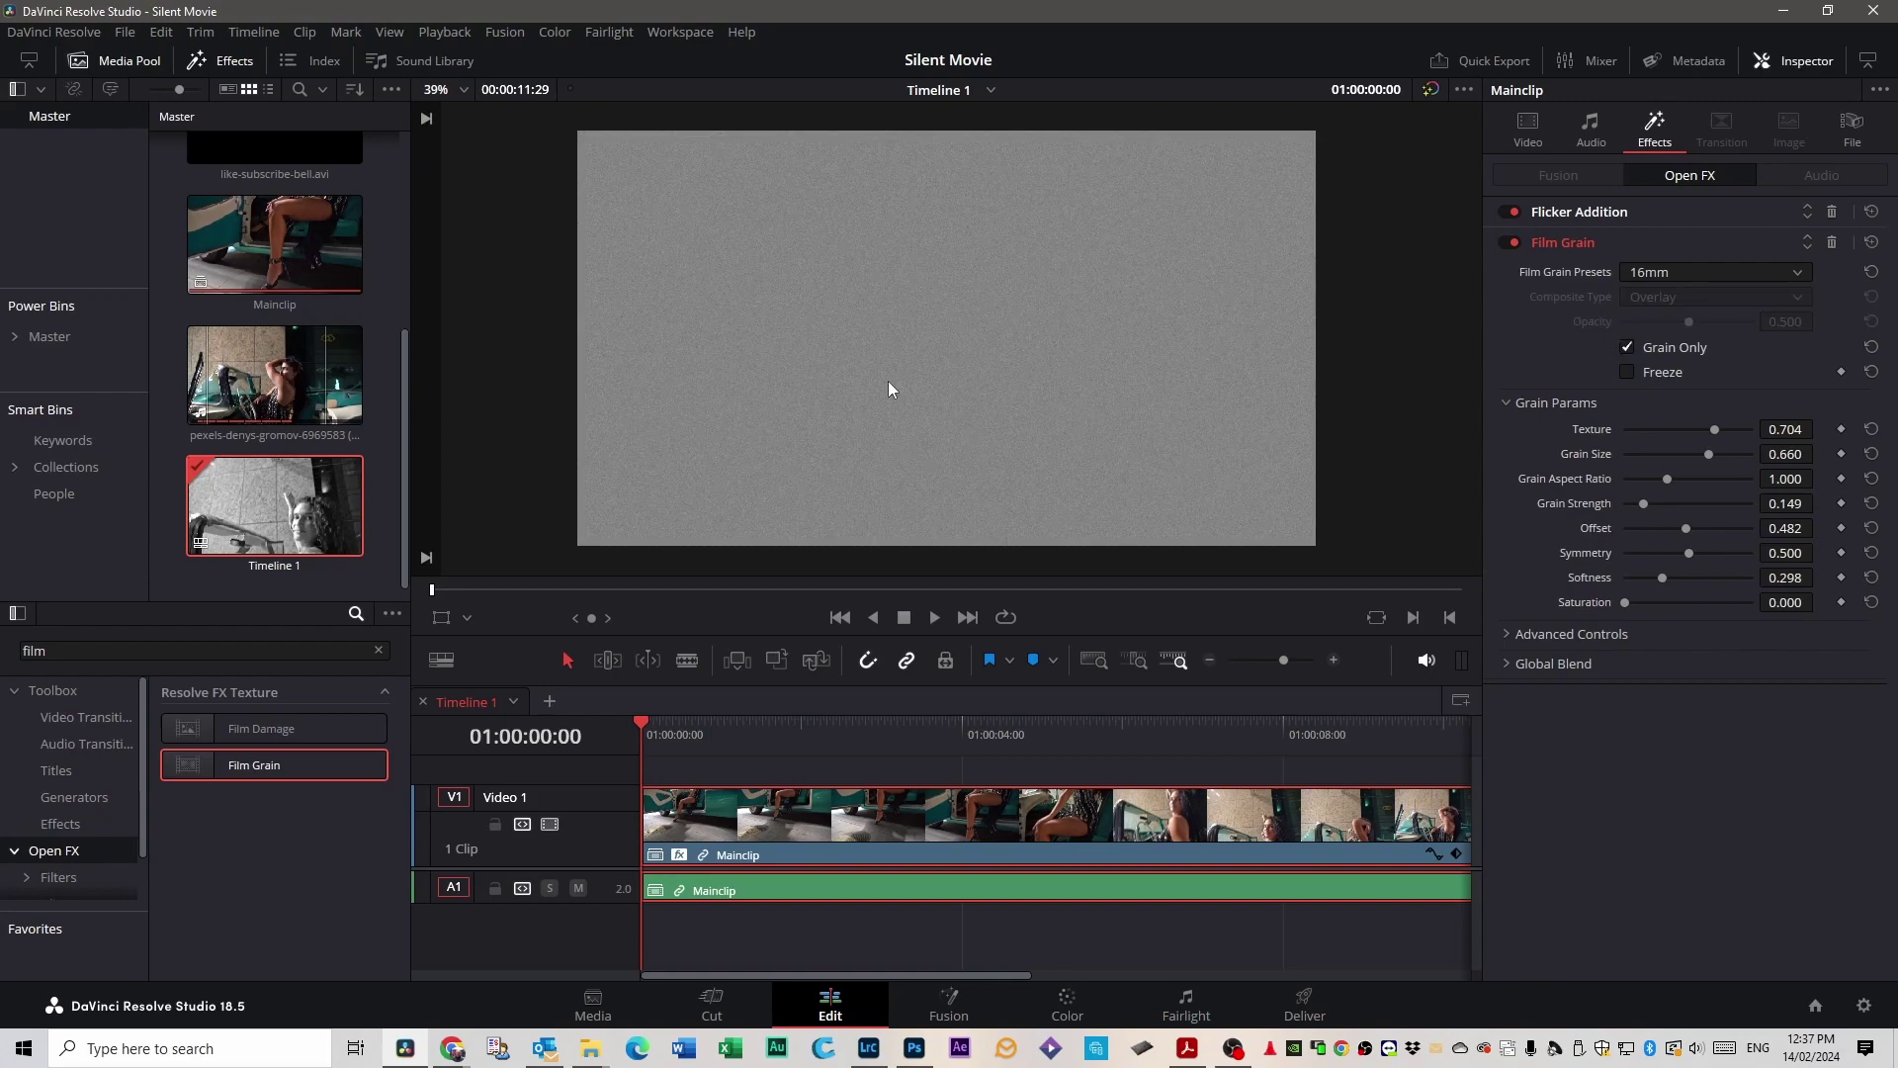
# Choose the Custom grain preset with Grain Size 1.000 and Grain Strength 0.248, then preview.
pyautogui.click(1747, 271)
pyautogui.scroll(-3, 1710, 455)
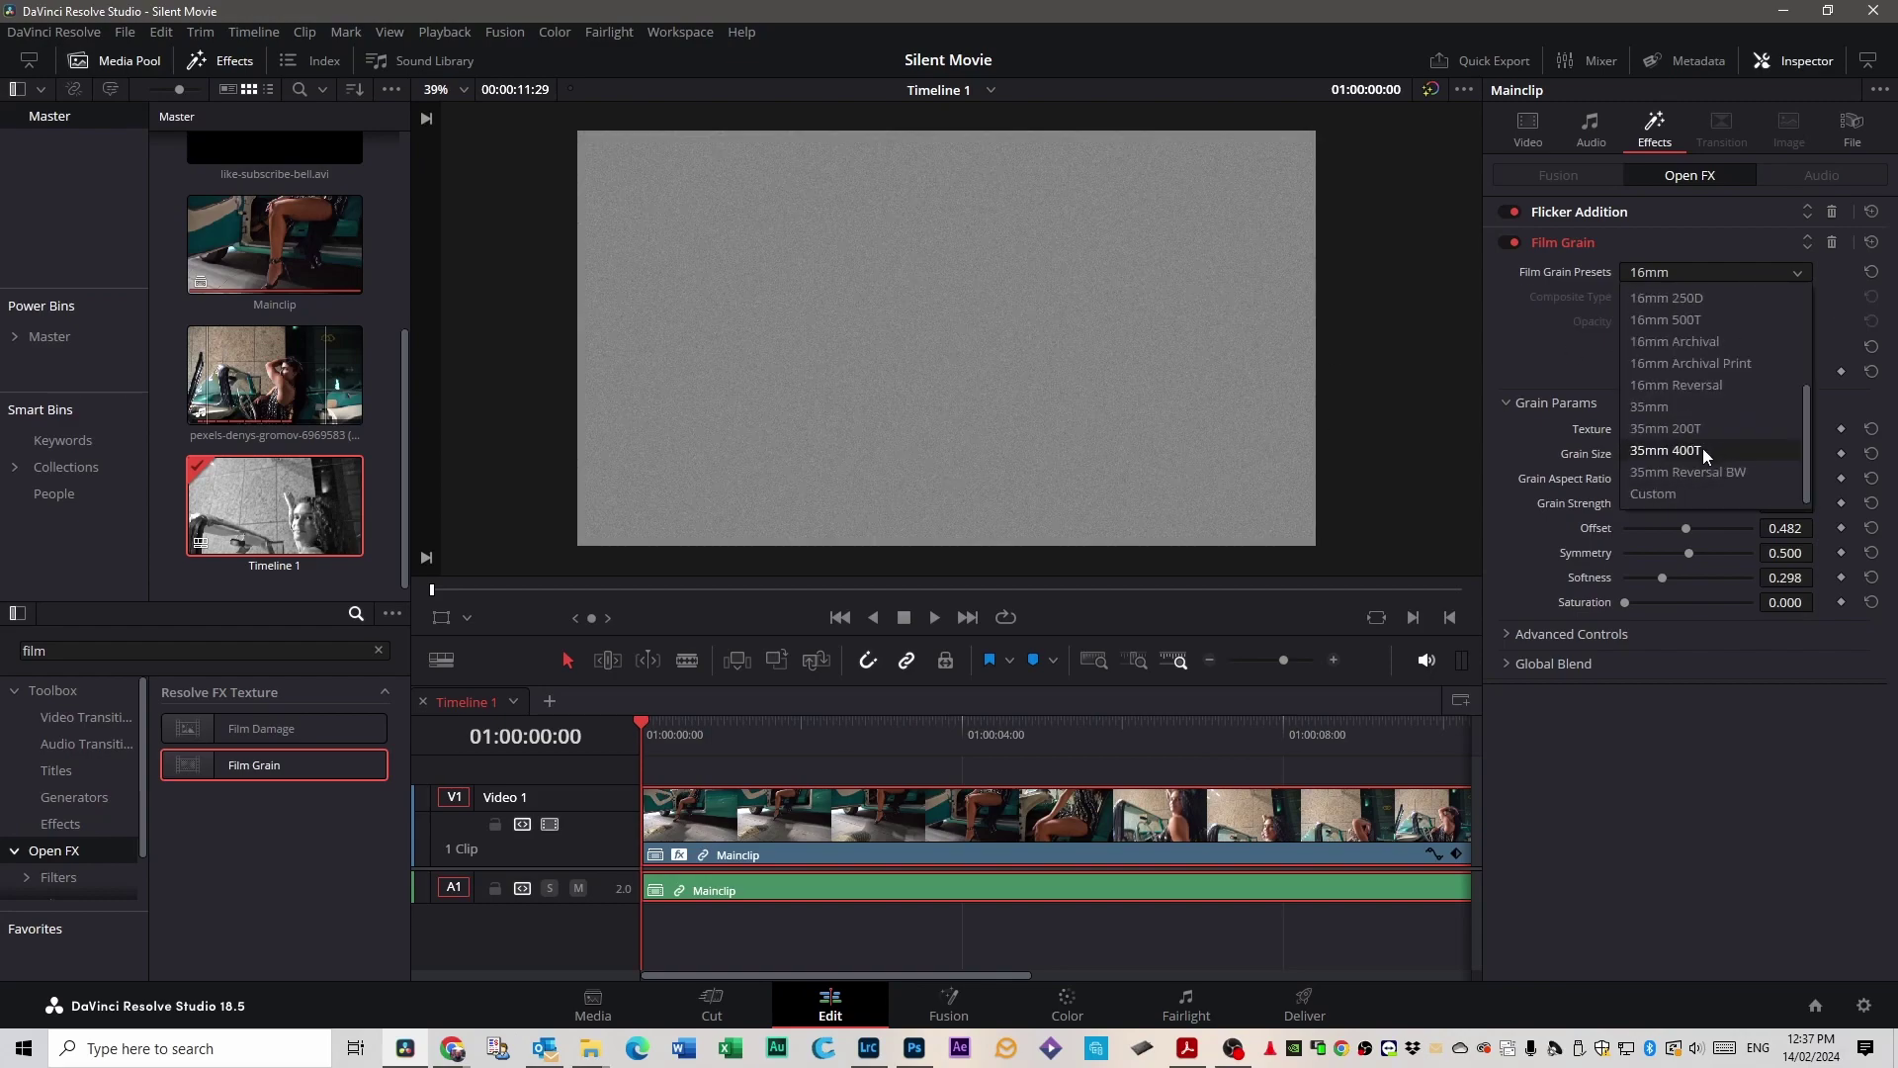
pyautogui.click(1668, 496)
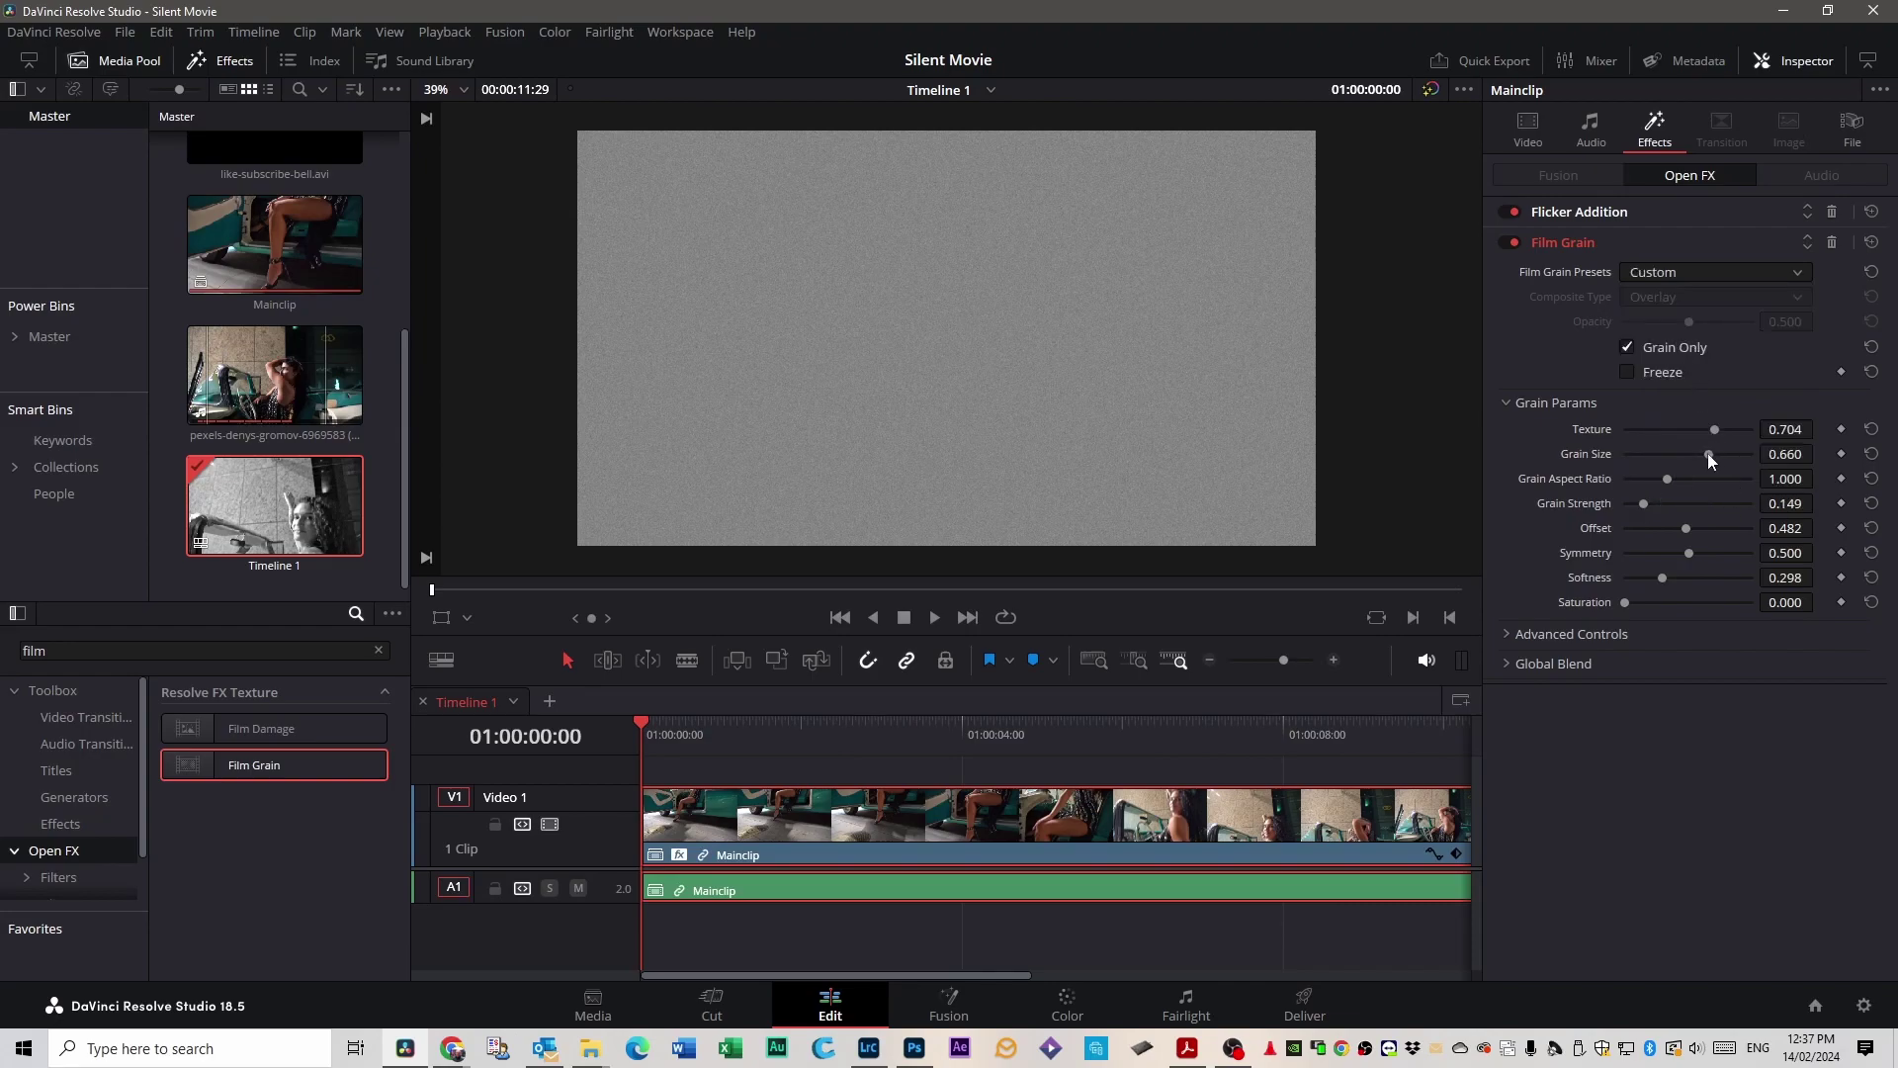
pyautogui.moveTo(1711, 453); pyautogui.dragTo(1745, 457)
pyautogui.moveTo(1644, 502)
pyautogui.mouseDown()
pyautogui.moveTo(1676, 502)
pyautogui.moveTo(1657, 502)
pyautogui.mouseUp()
pyautogui.moveTo(1742, 453); pyautogui.dragTo(1755, 453)
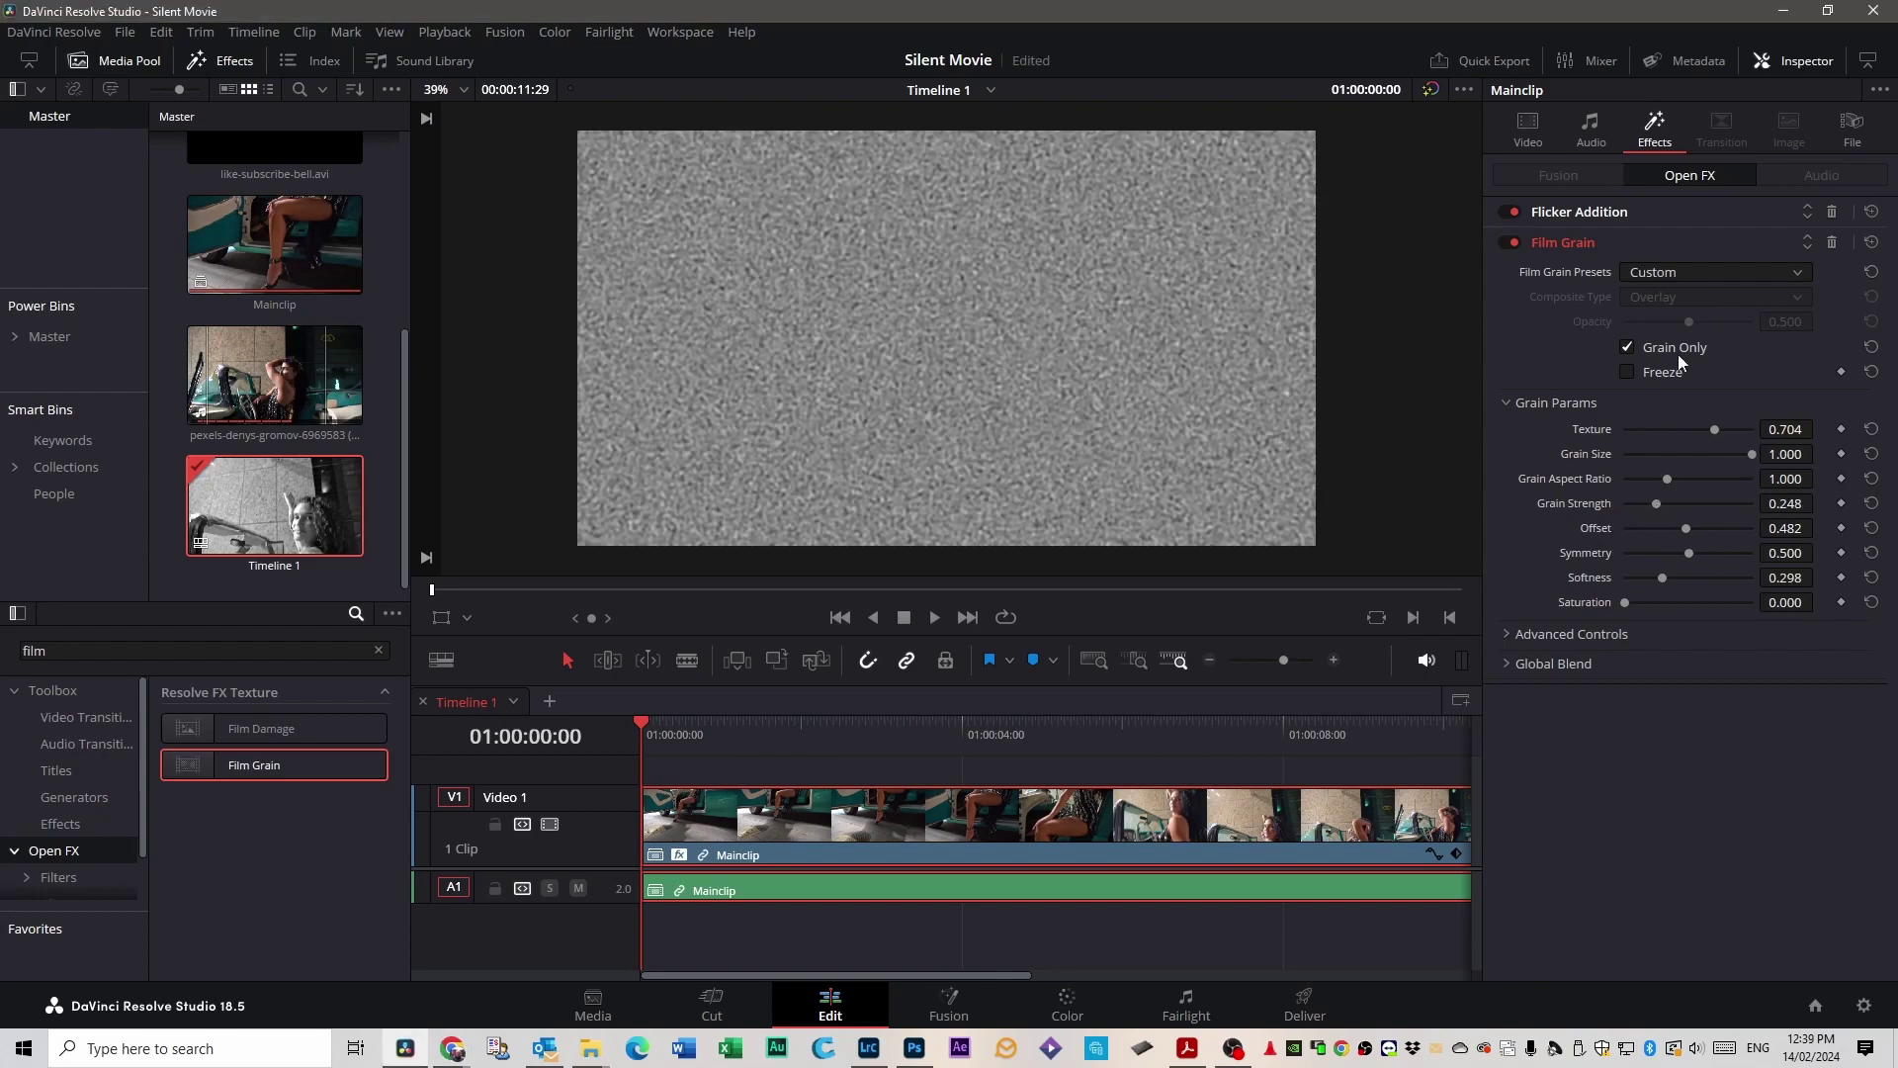
pyautogui.click(1627, 347)
pyautogui.press('space')
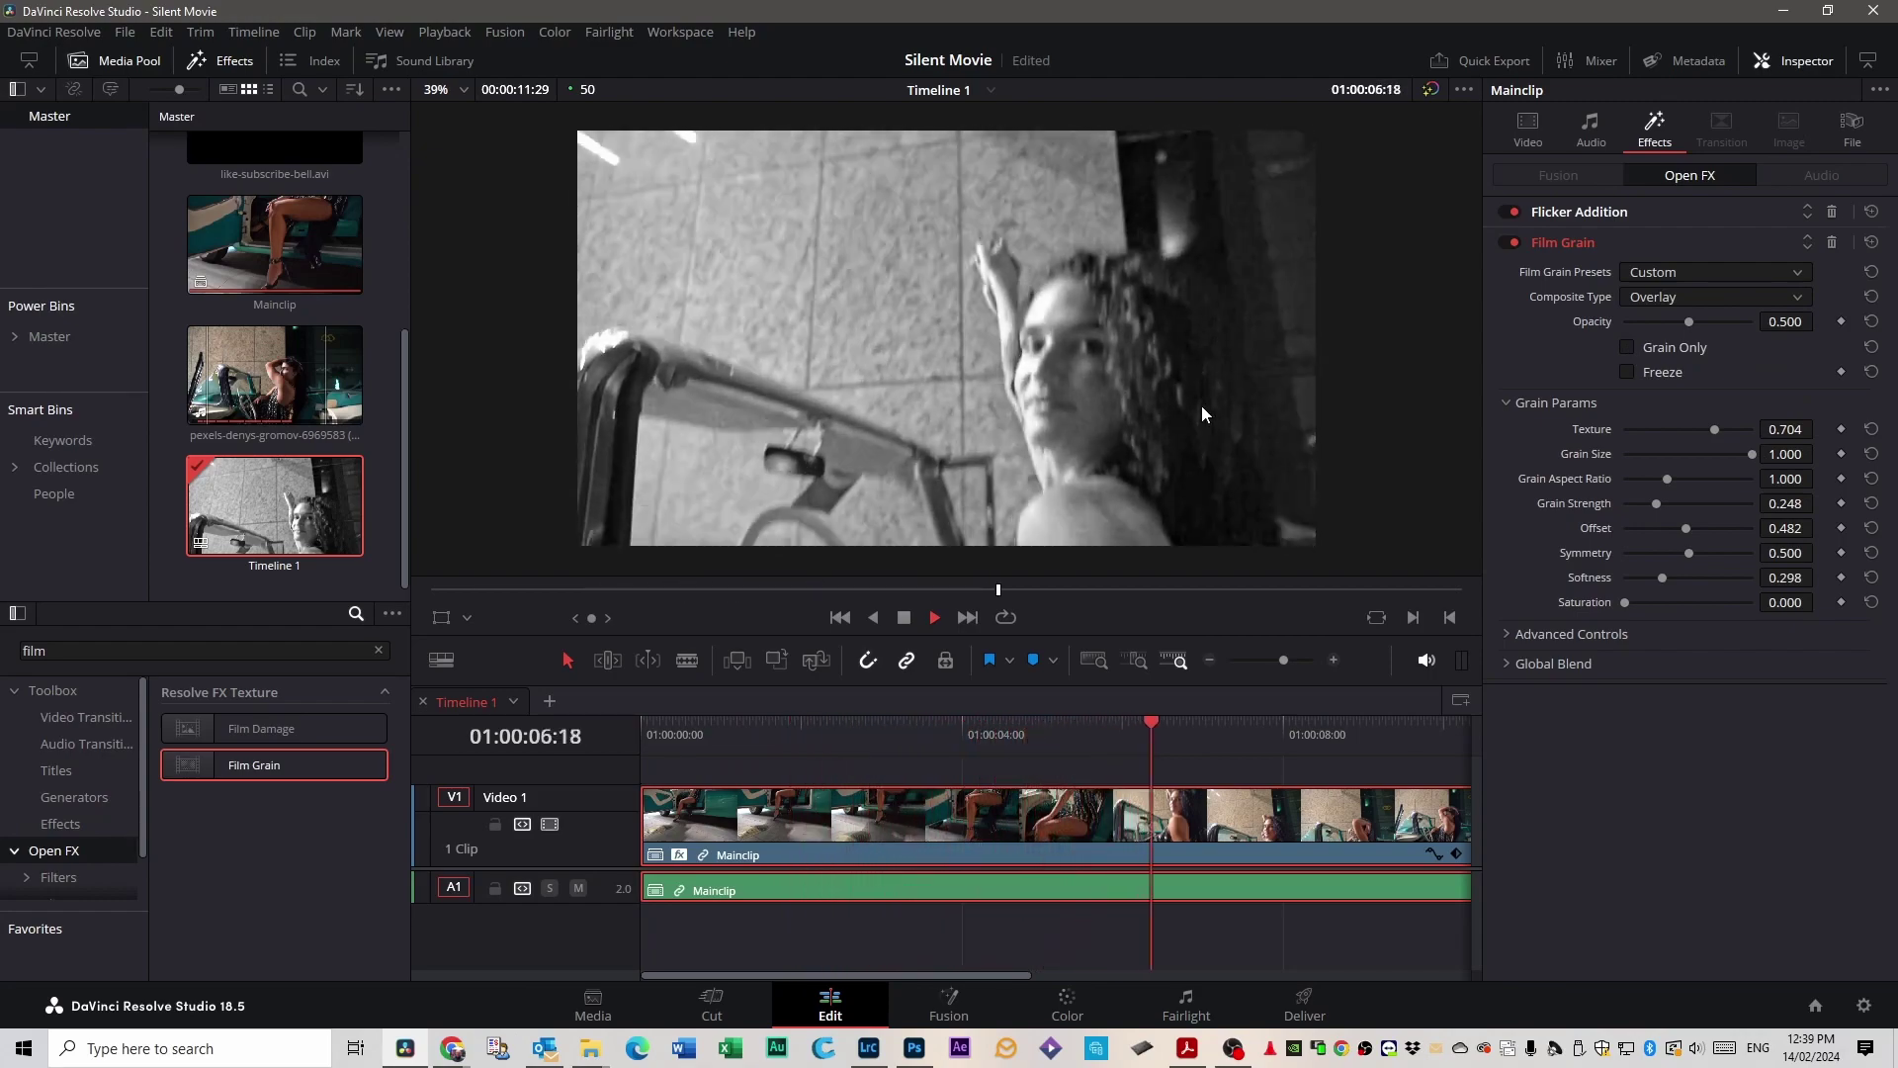
pyautogui.press('End')
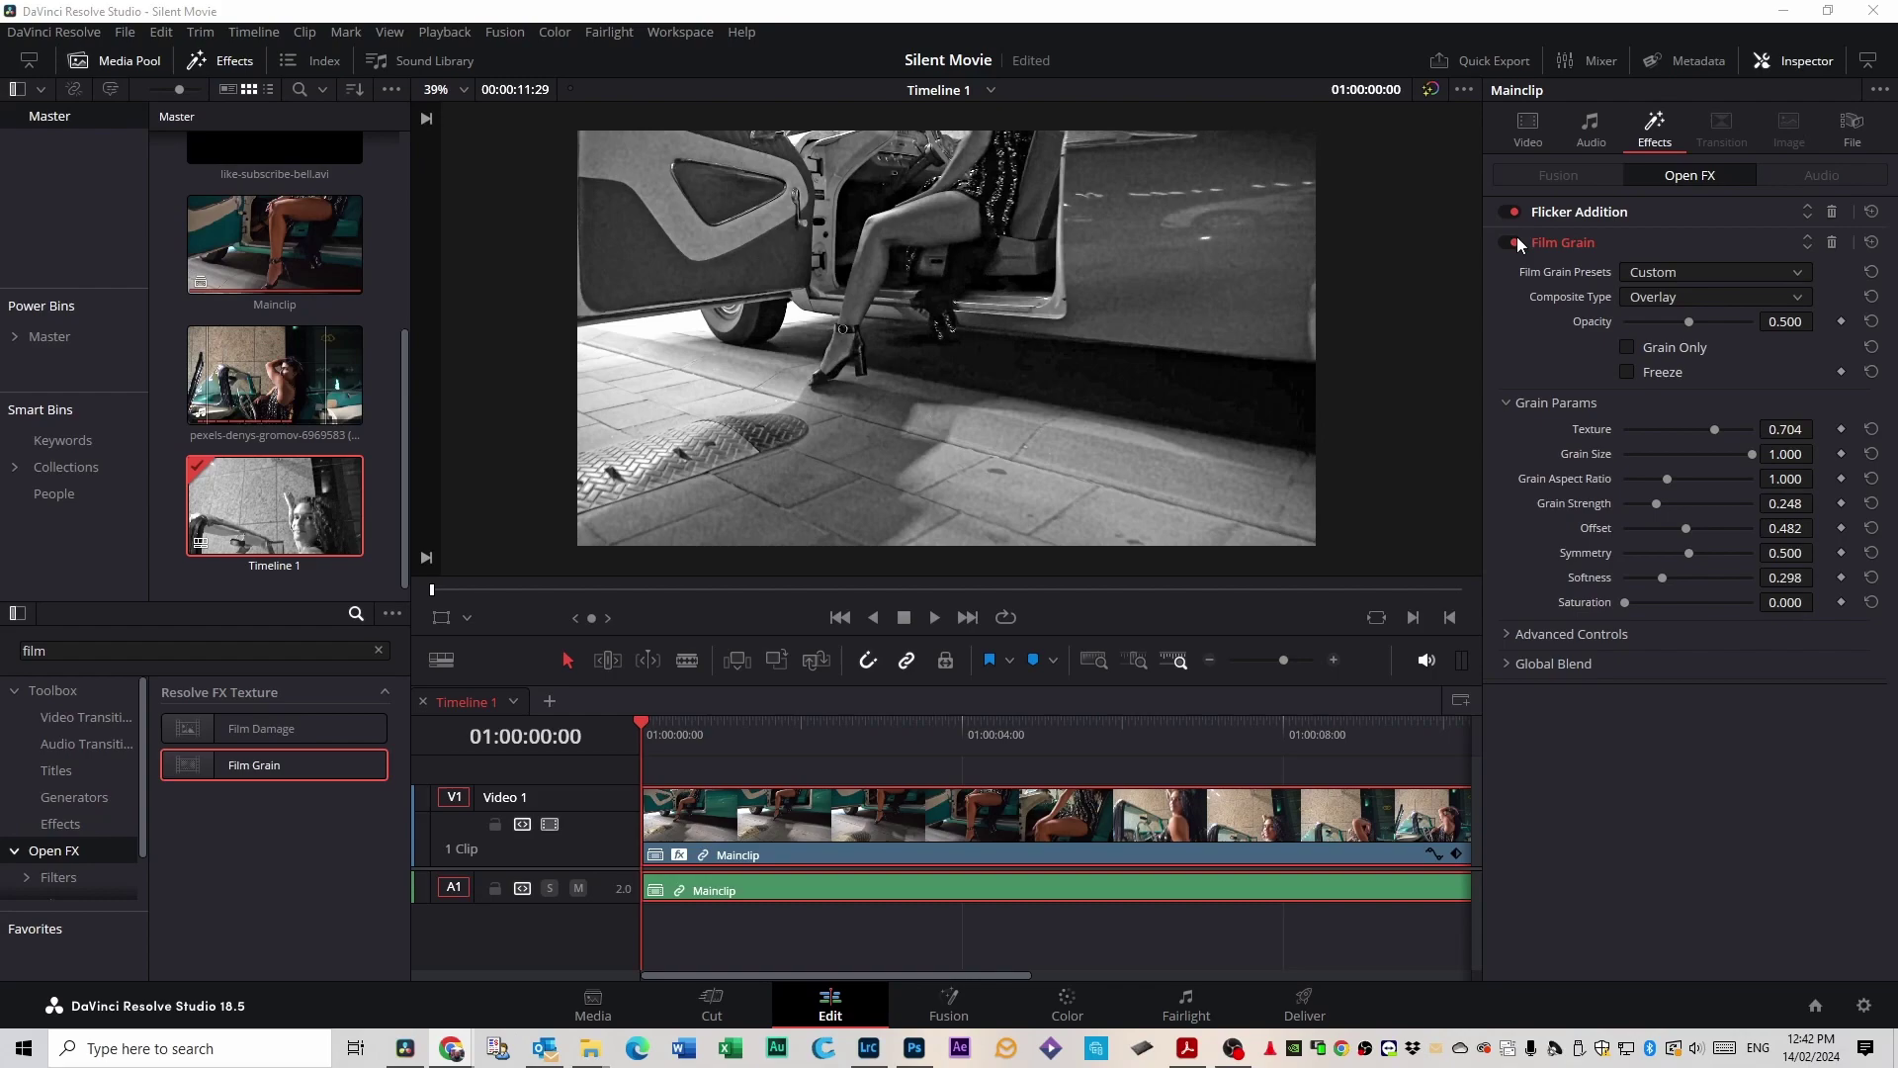
pyautogui.click(1792, 63)
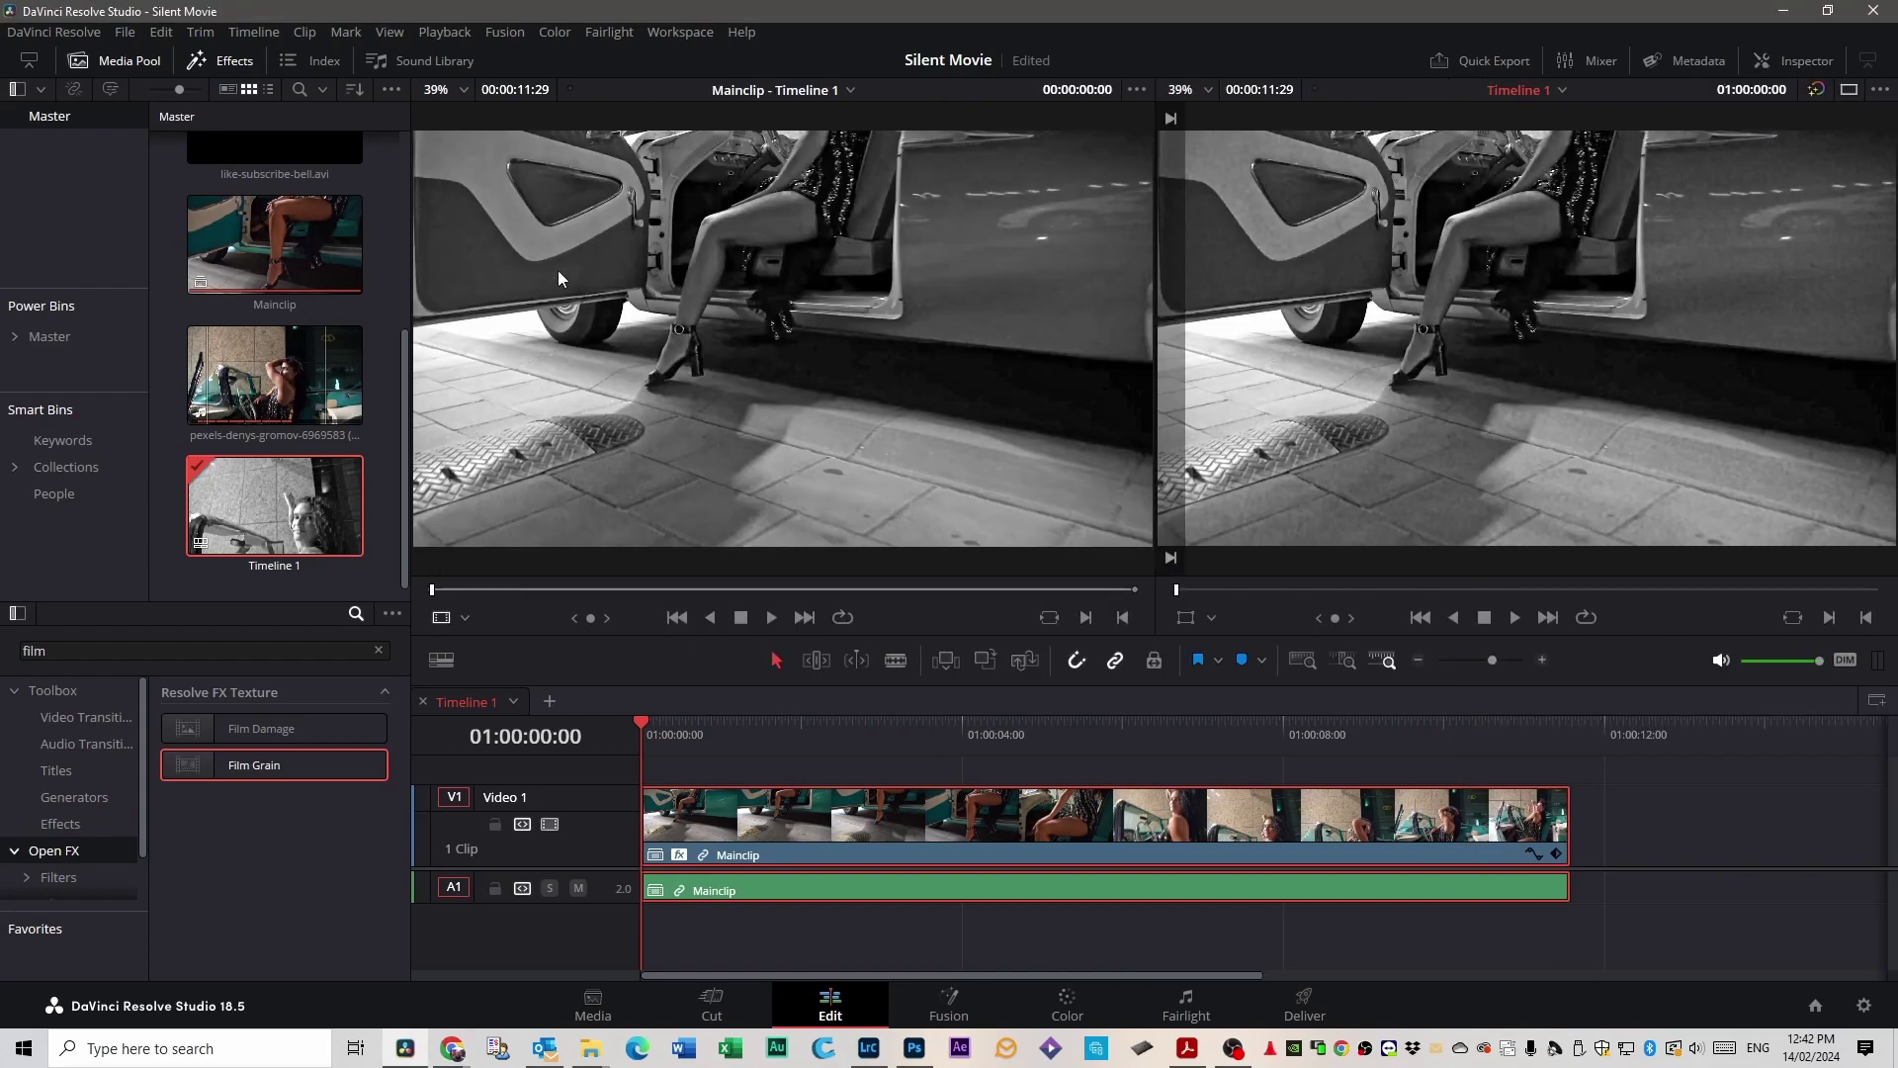
# Apply 1.33 output blanking to the timeline and play it back to check the letterbox.
pyautogui.click(254, 32)
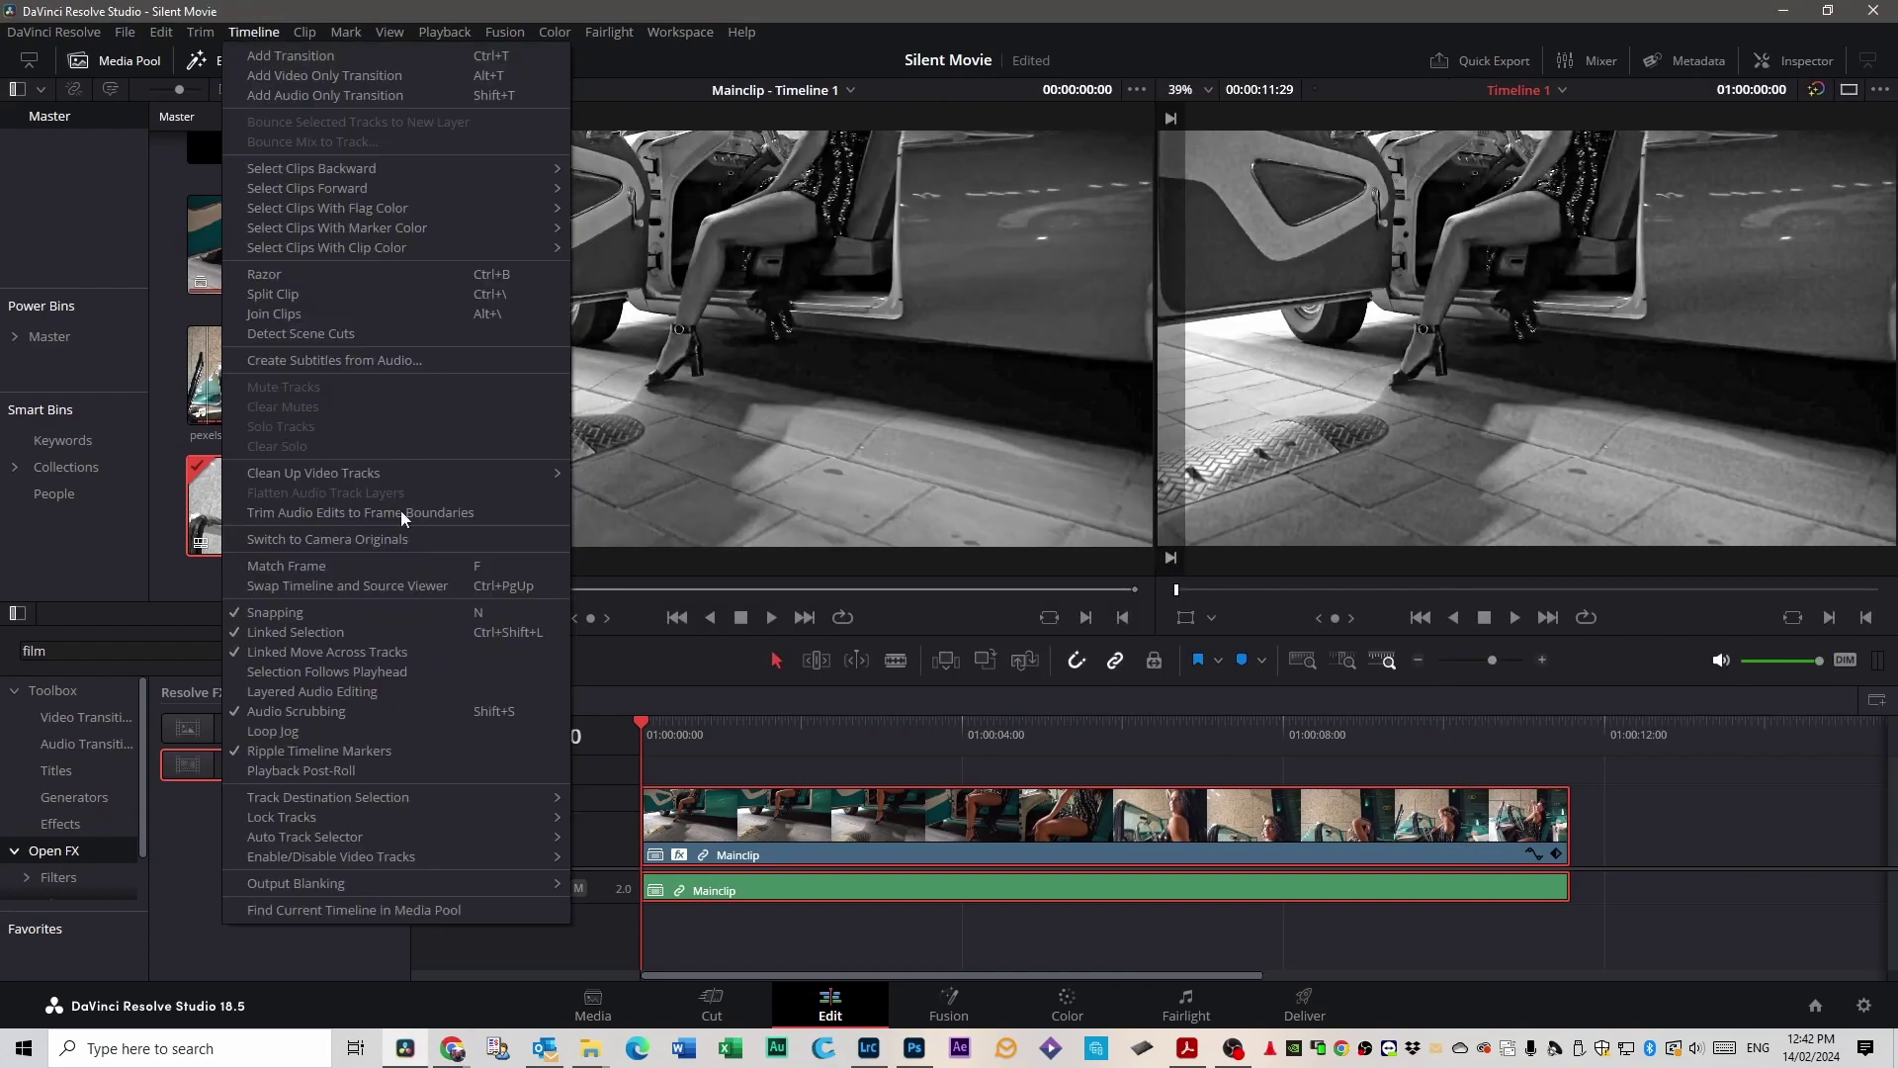
pyautogui.moveTo(307, 883)
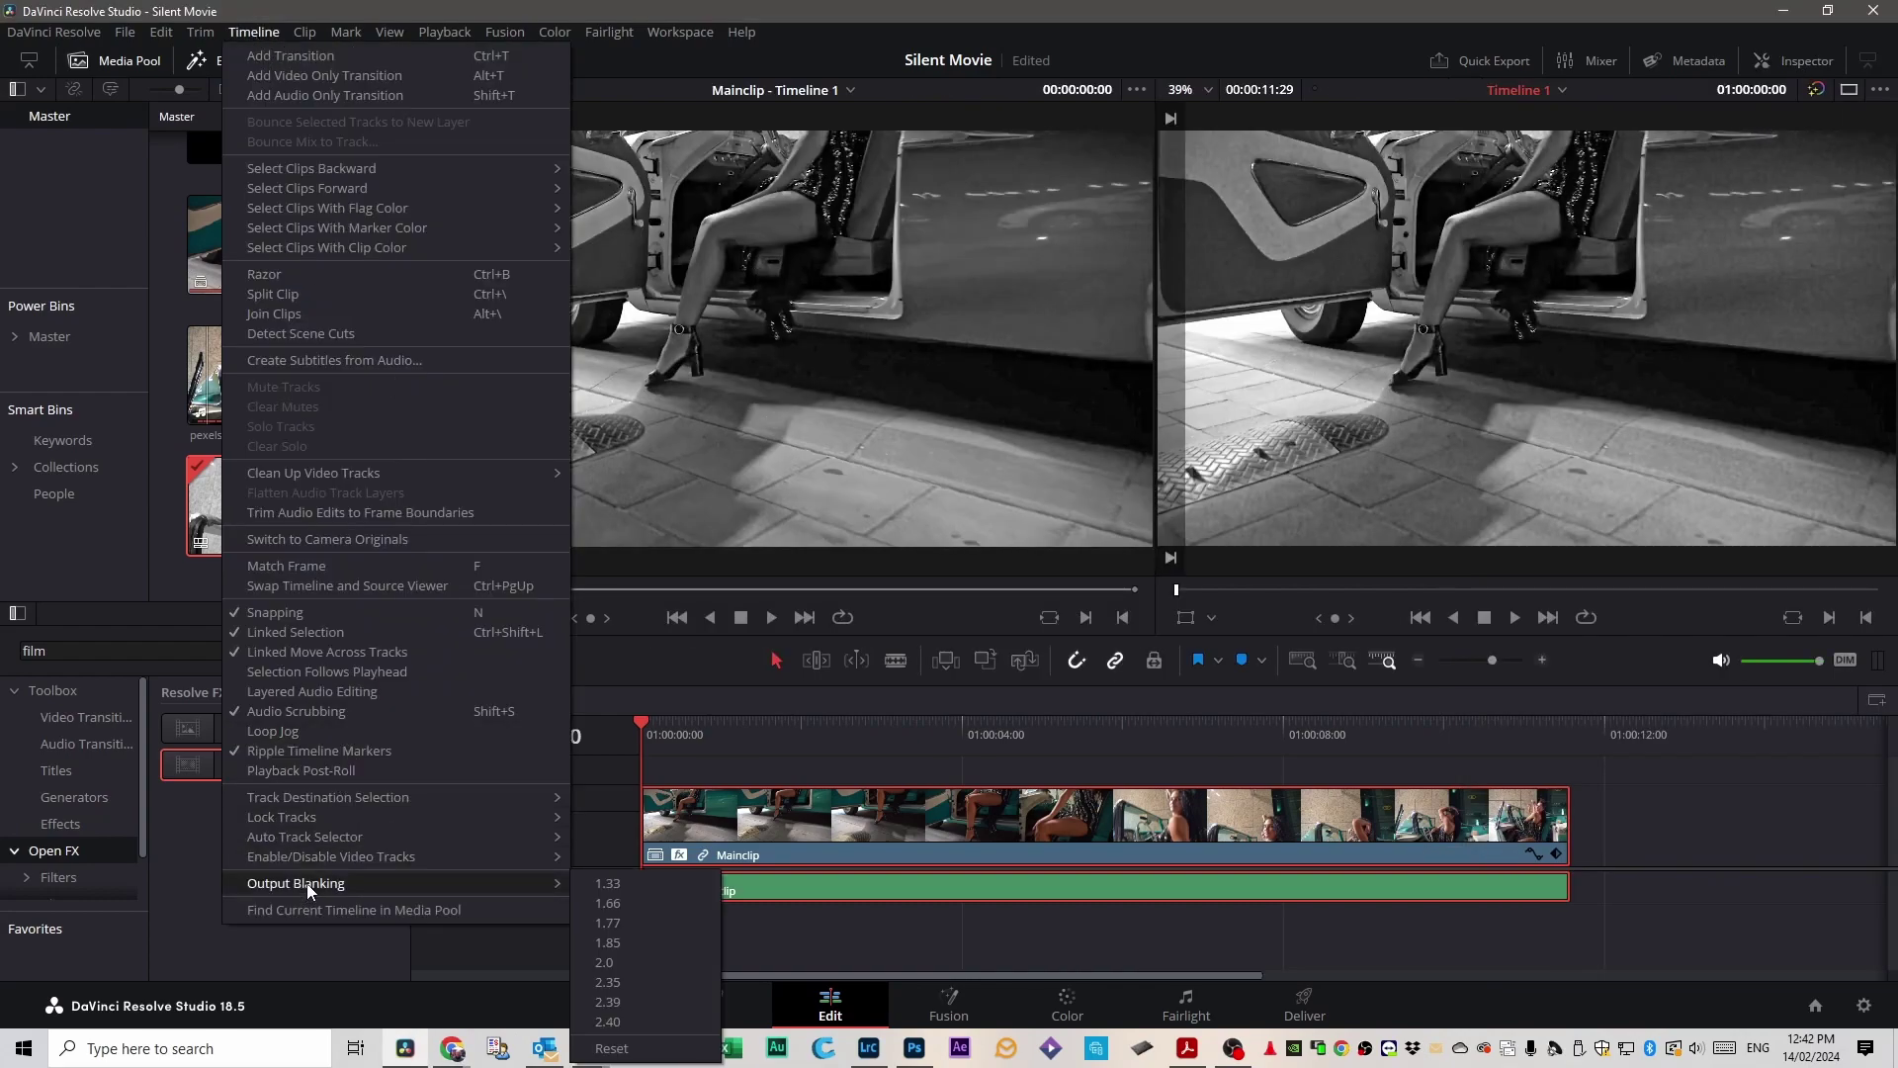
pyautogui.click(618, 886)
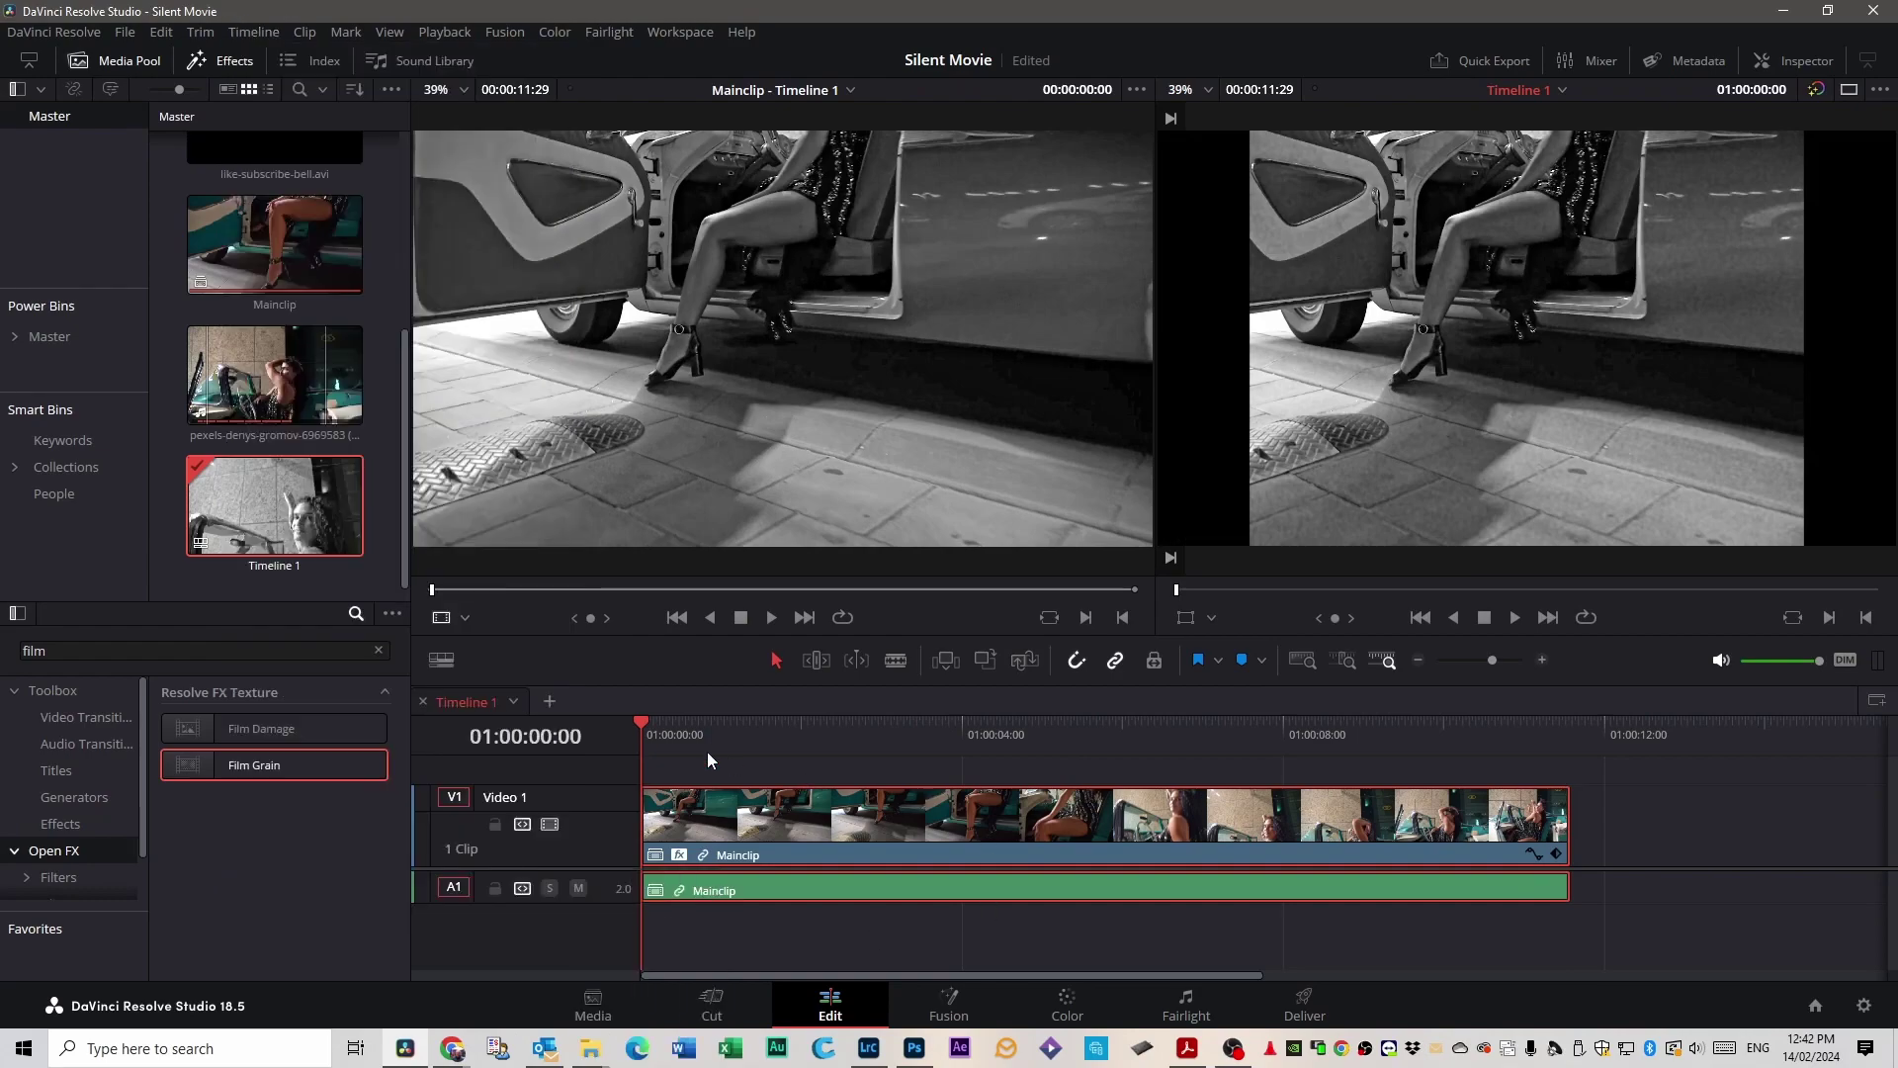
pyautogui.press('space')
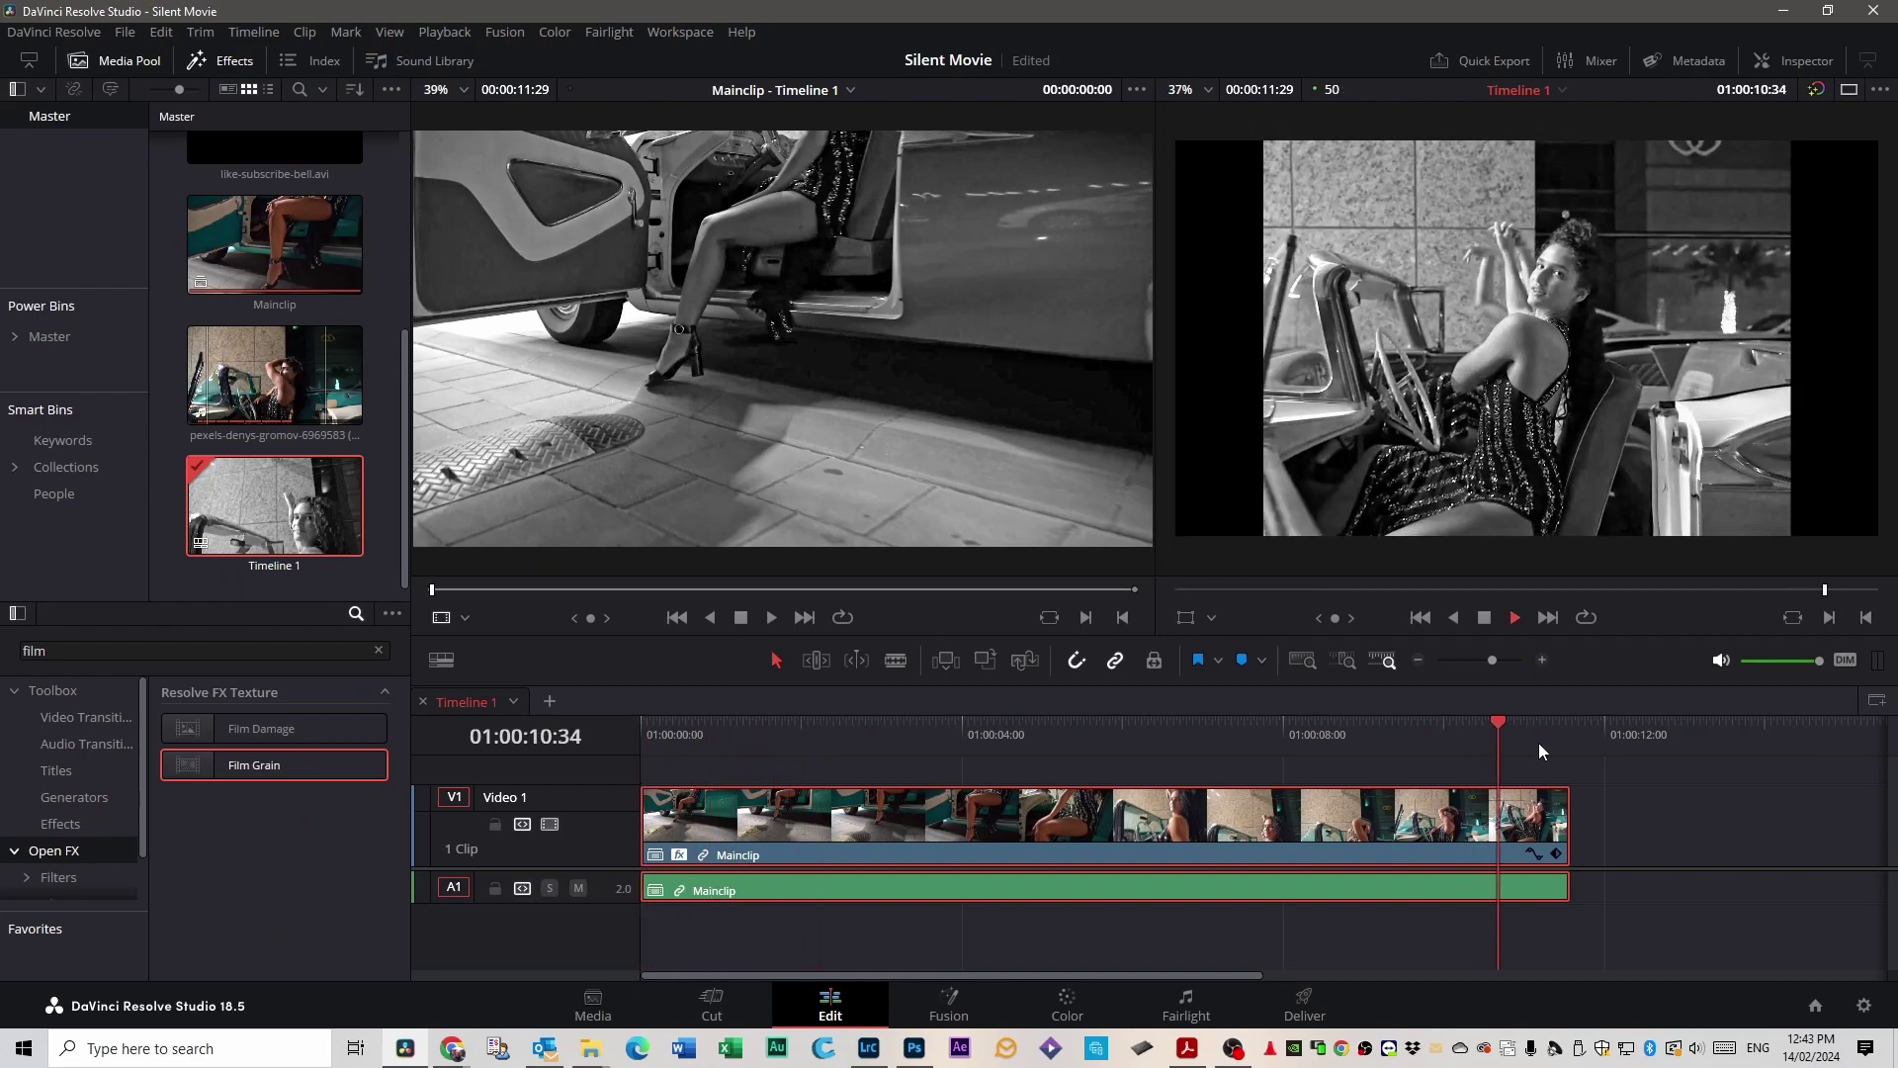
pyautogui.press('space')
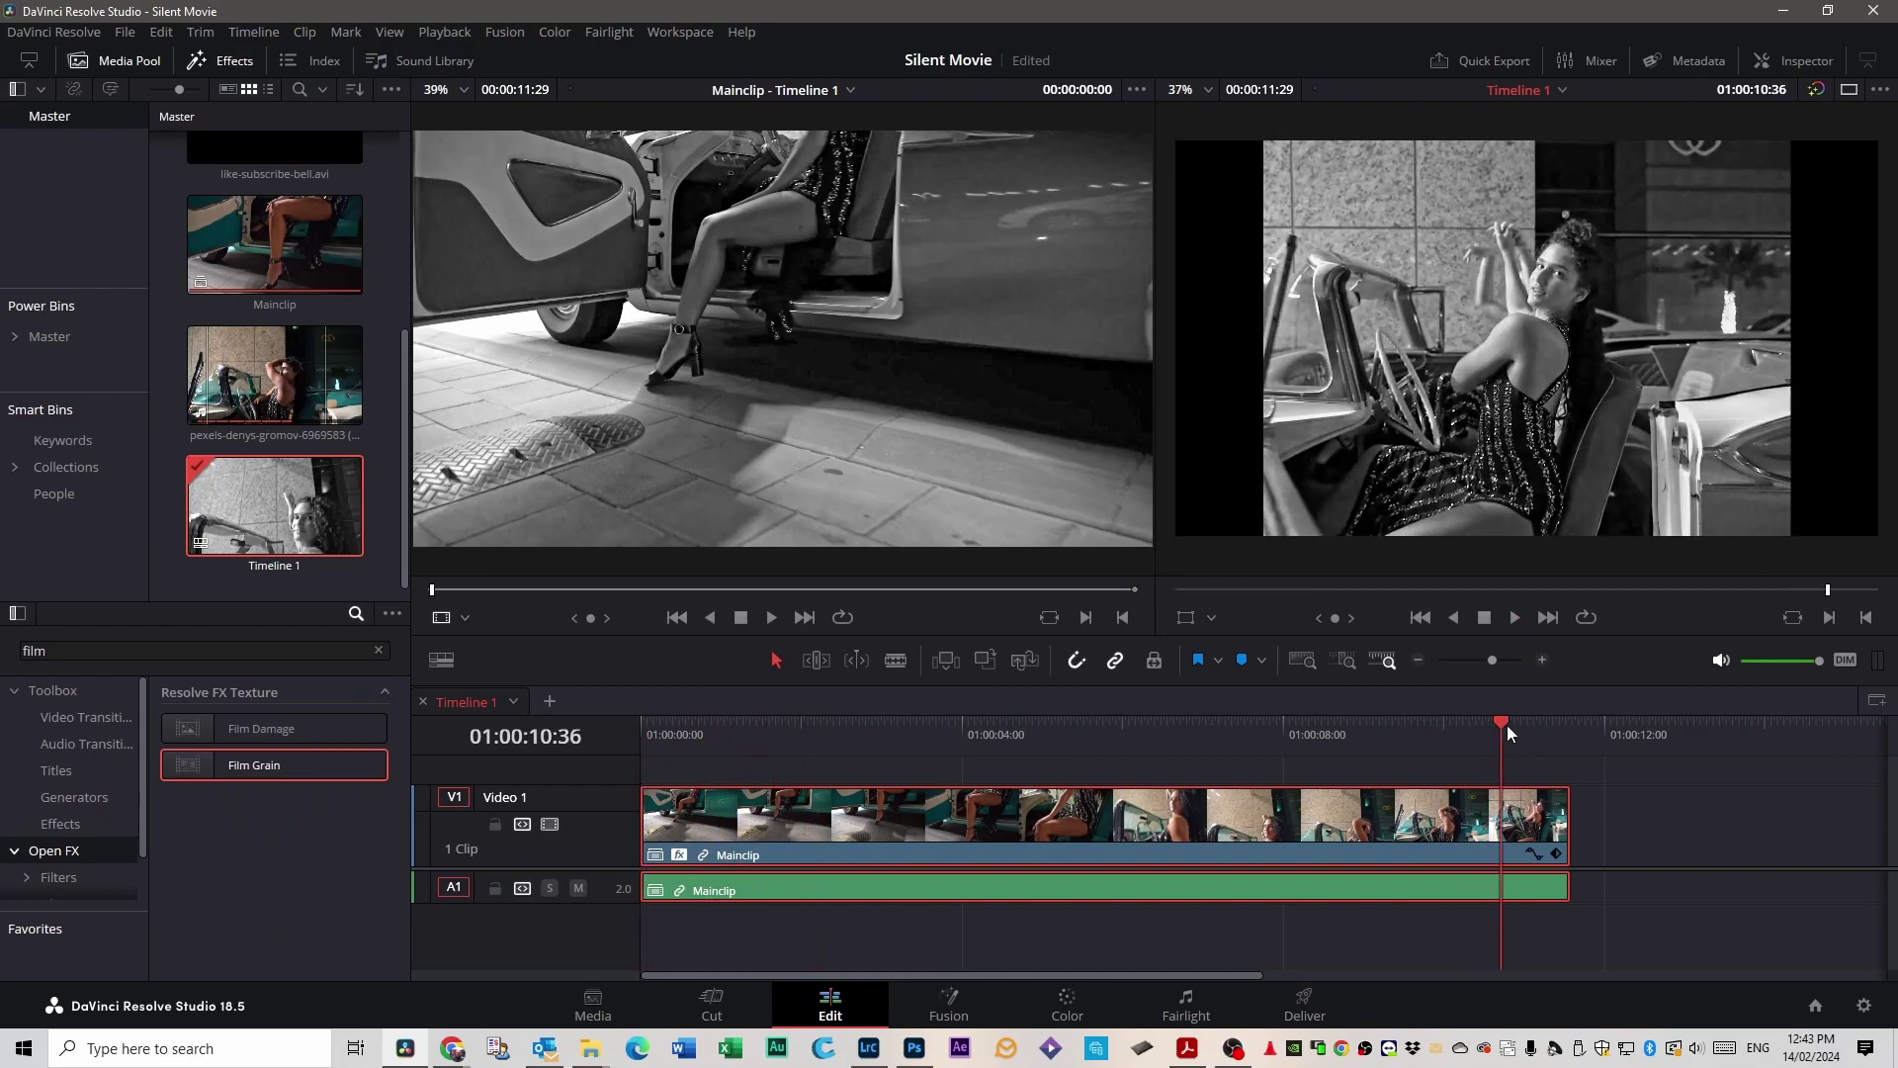
# Soften the clip with a slight blur on the Color page, then return to Edit.
pyautogui.click(1072, 1005)
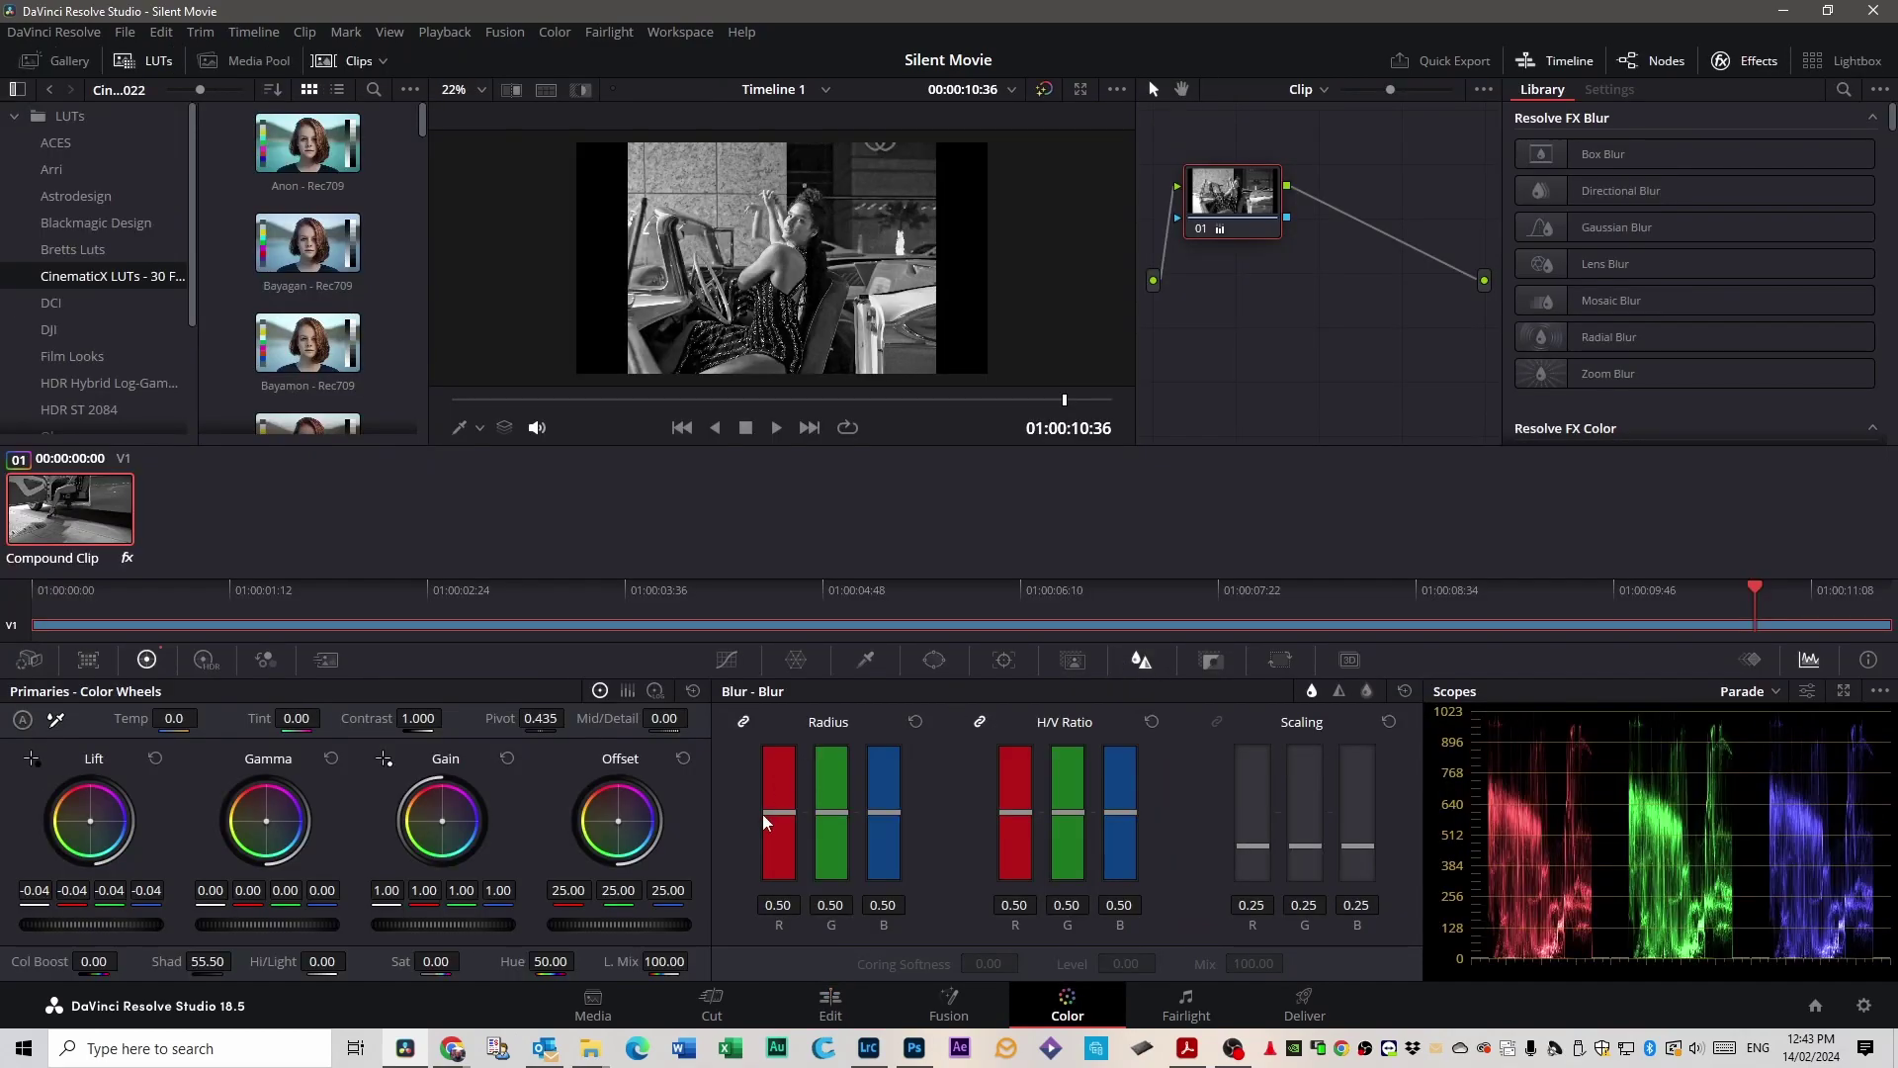
pyautogui.moveTo(774, 818)
pyautogui.mouseDown()
pyautogui.moveTo(776, 854)
pyautogui.moveTo(778, 749)
pyautogui.moveTo(781, 814)
pyautogui.mouseUp()
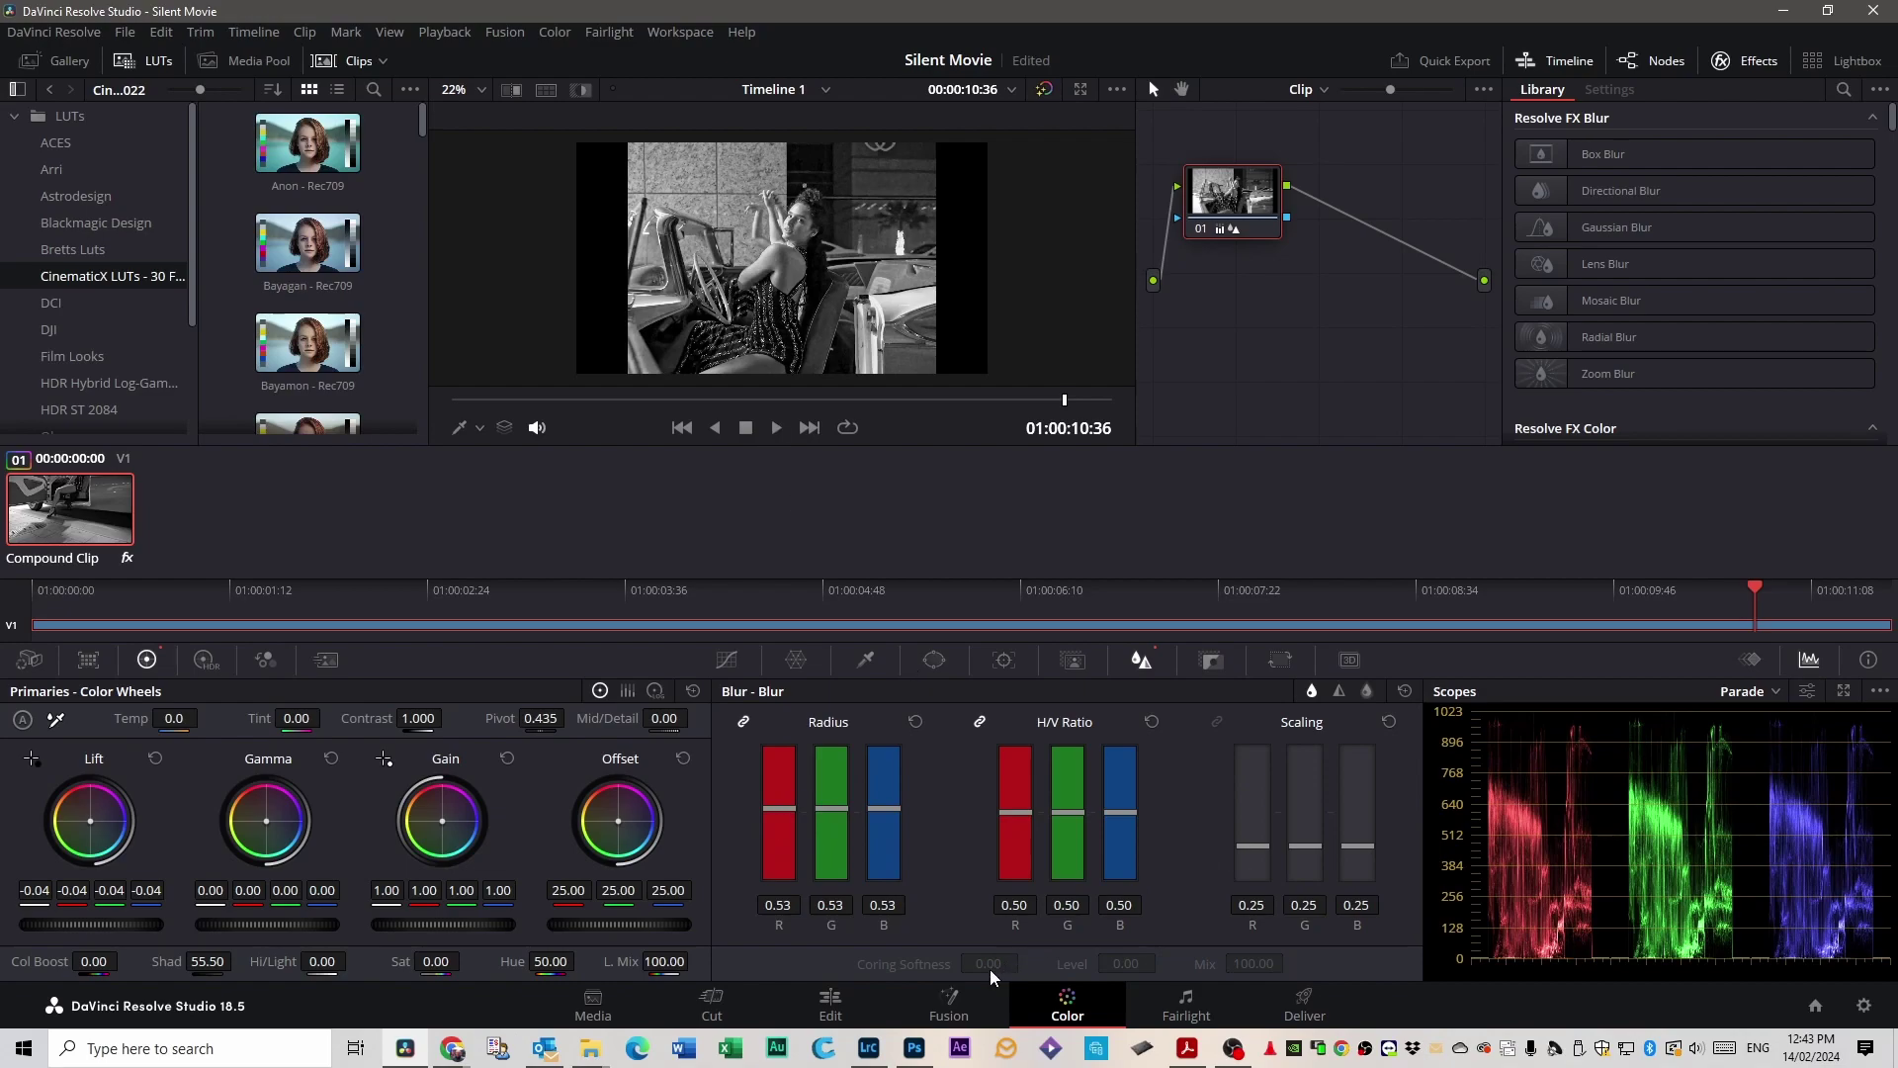
pyautogui.click(836, 1010)
# Play and scrub the timeline around 01:00:04:48 to preview the grain, ending at the start.
pyautogui.press('space')
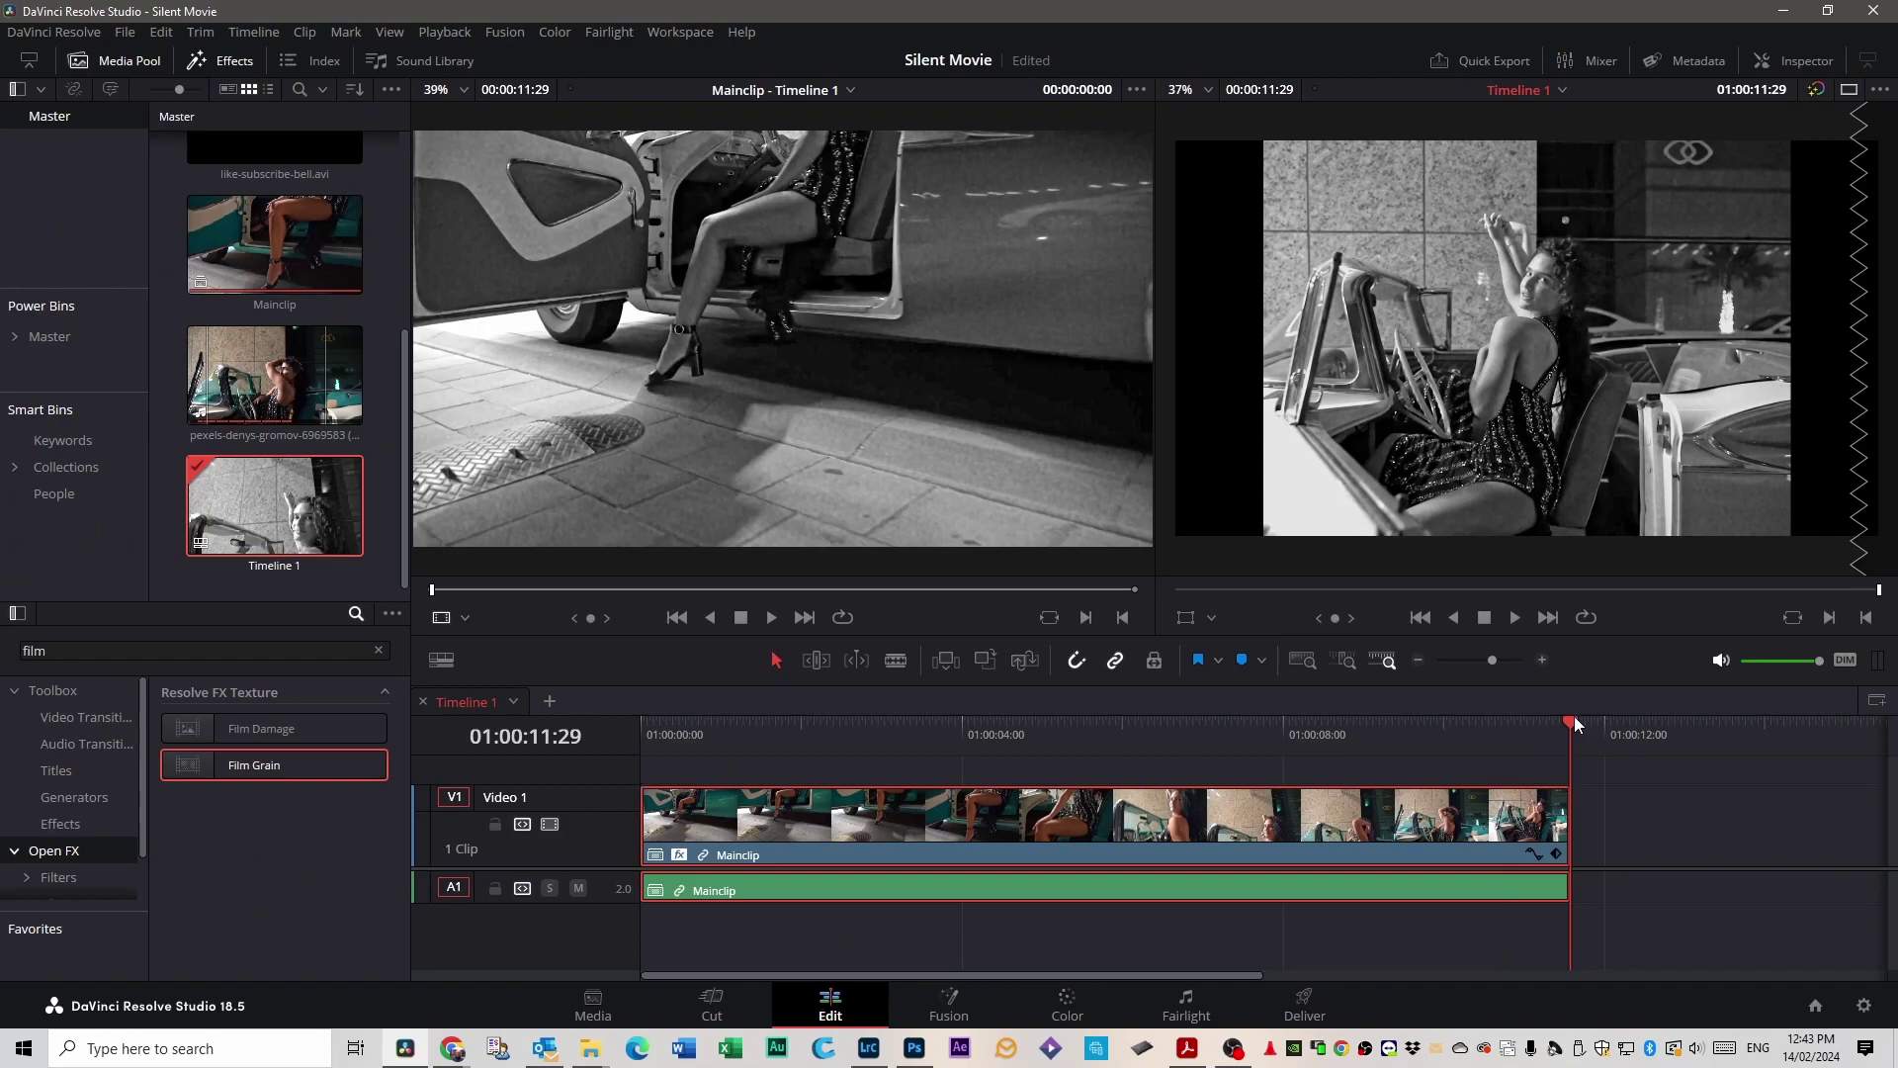
pyautogui.moveTo(1572, 721); pyautogui.dragTo(1040, 795)
pyautogui.press('space')
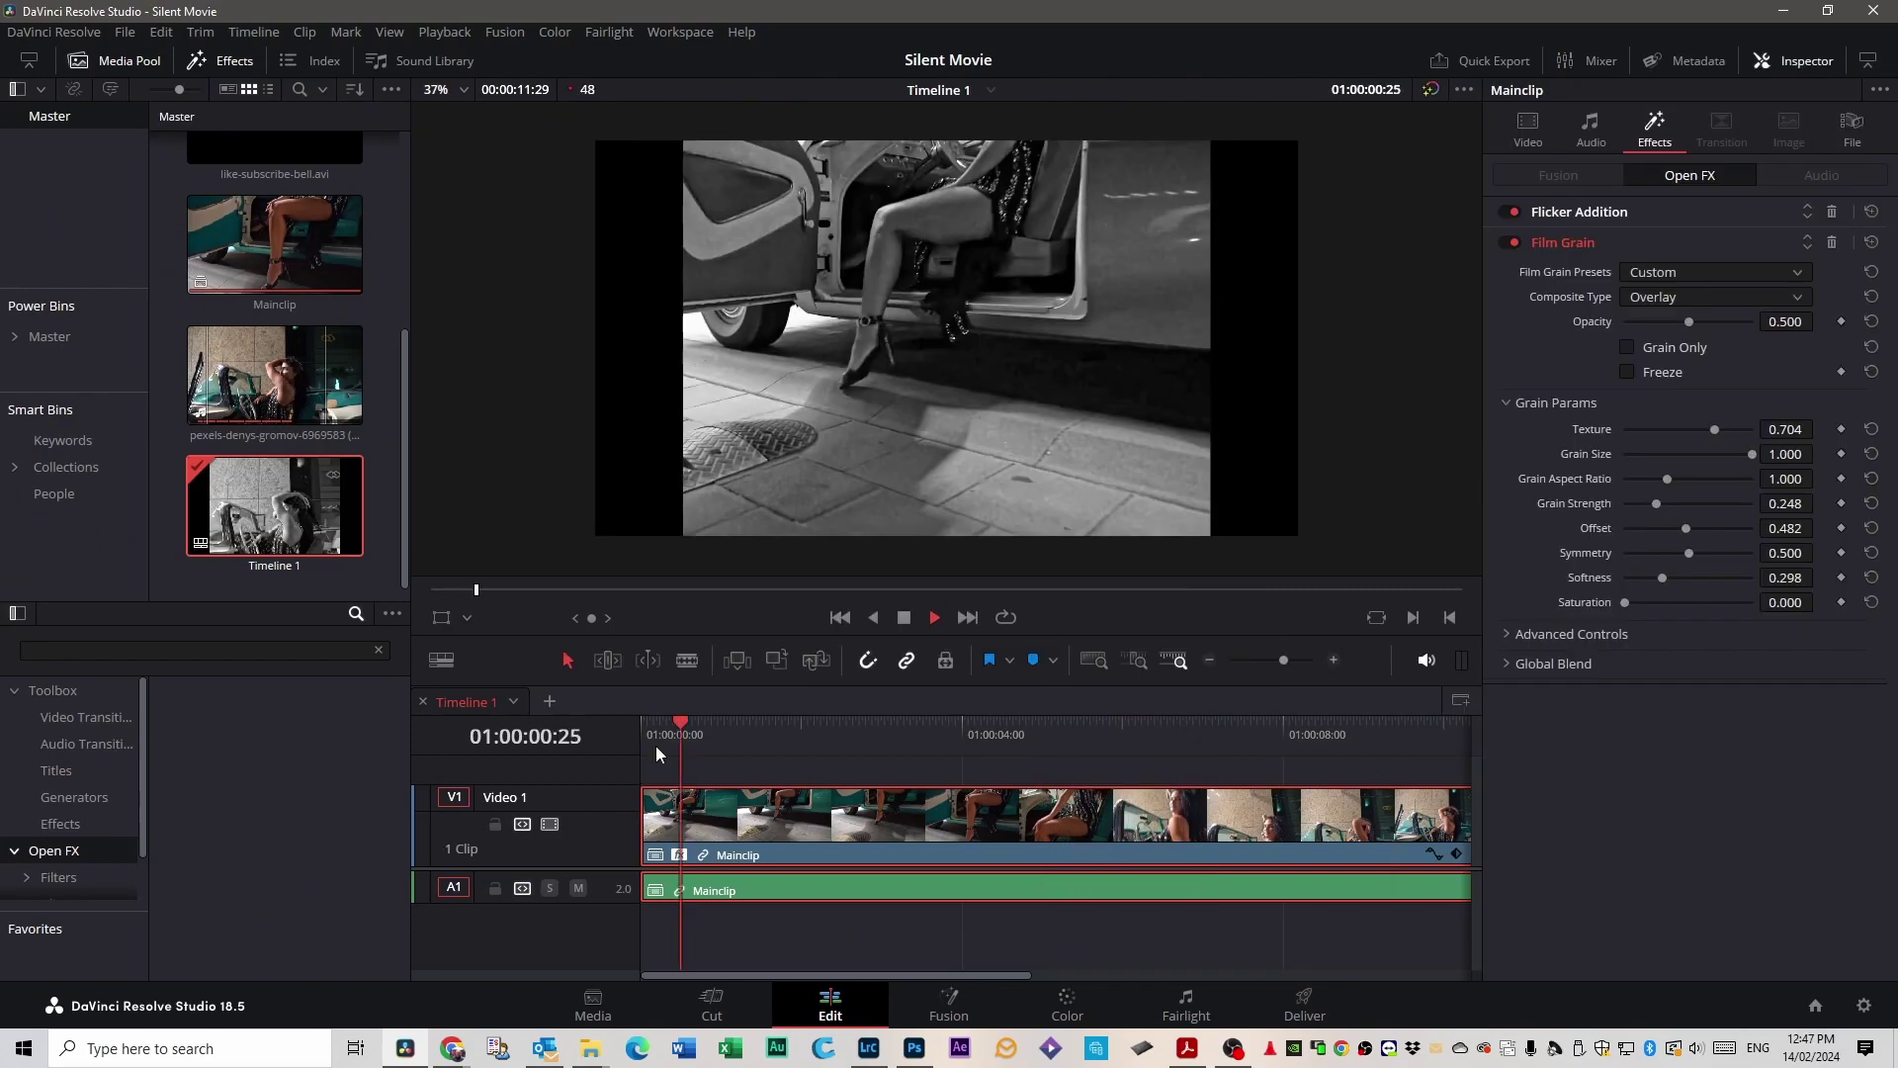
pyautogui.moveTo(655, 745)
pyautogui.mouseDown()
pyautogui.moveTo(692, 716)
pyautogui.moveTo(631, 727)
pyautogui.mouseUp()
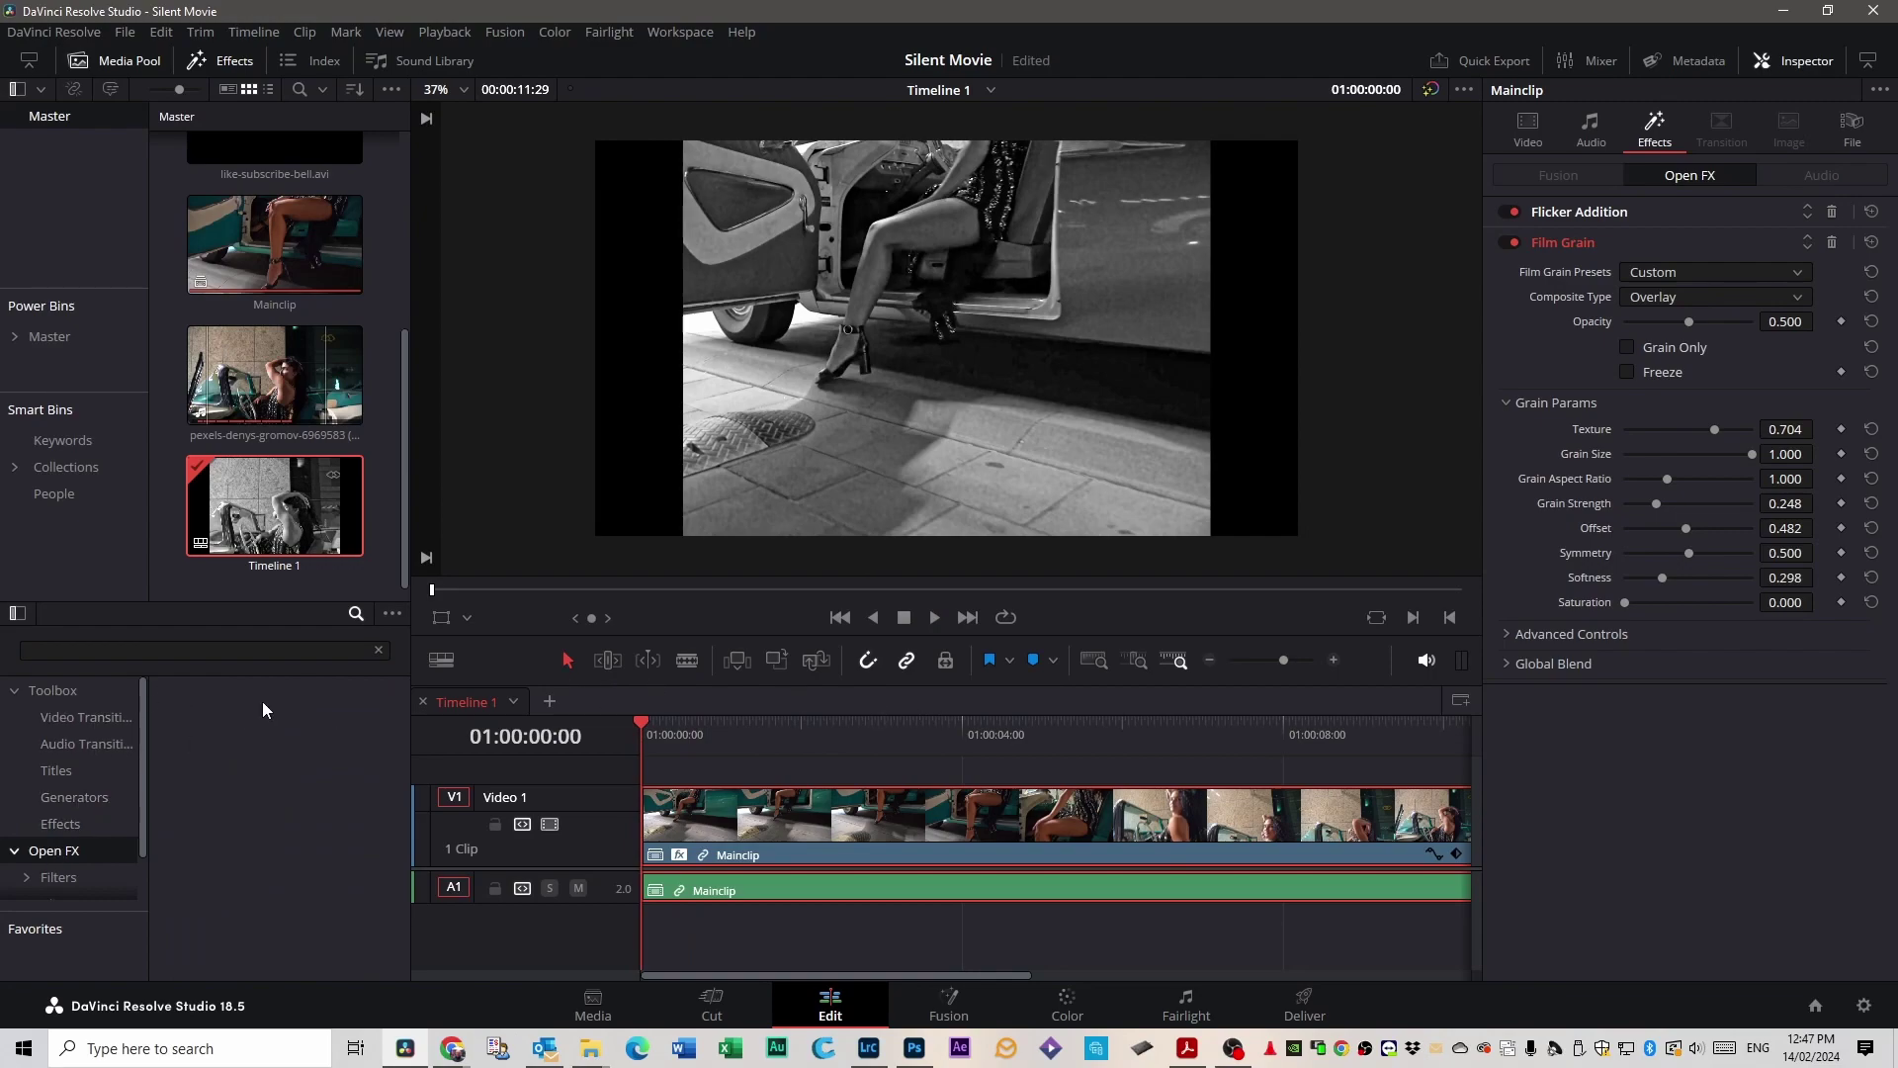
# Search the effects for 'film' and apply Film Damage to Mainclip.
pyautogui.click(105, 651)
pyautogui.write('fil')
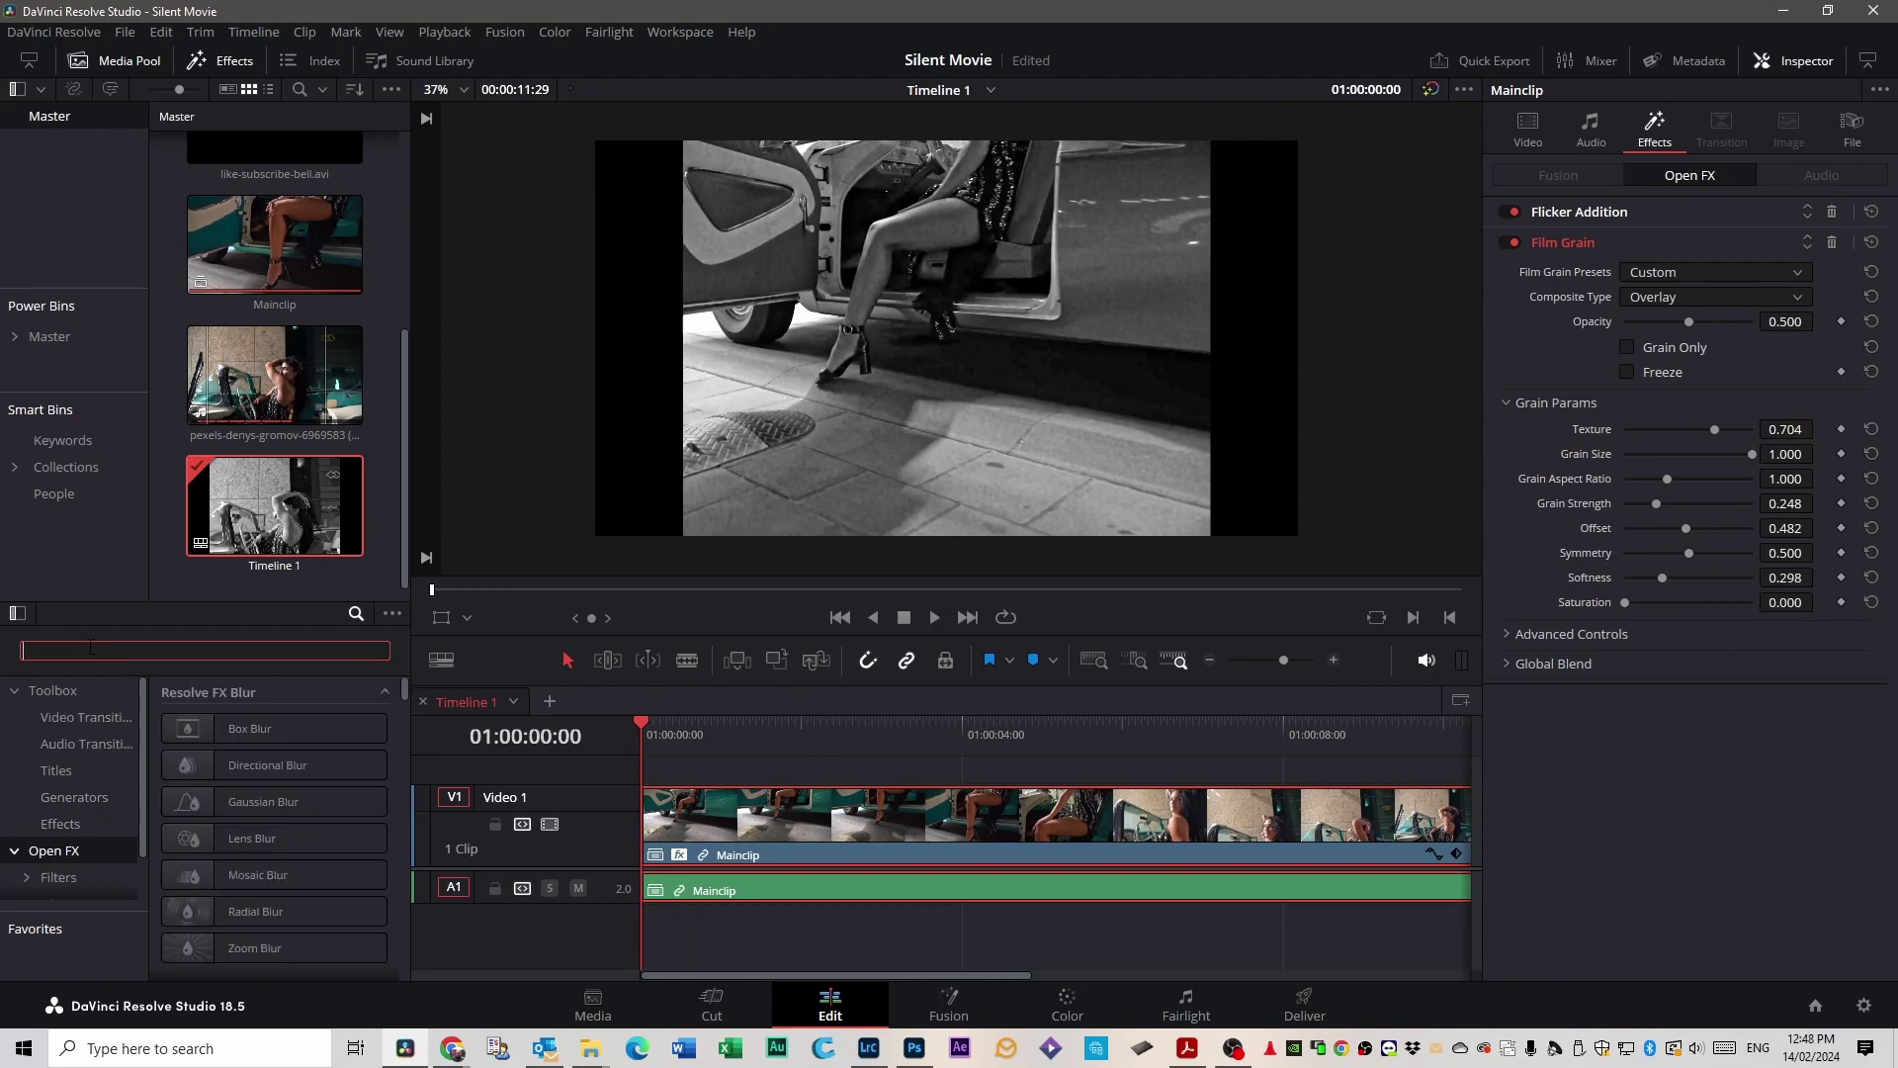
pyautogui.write('m')
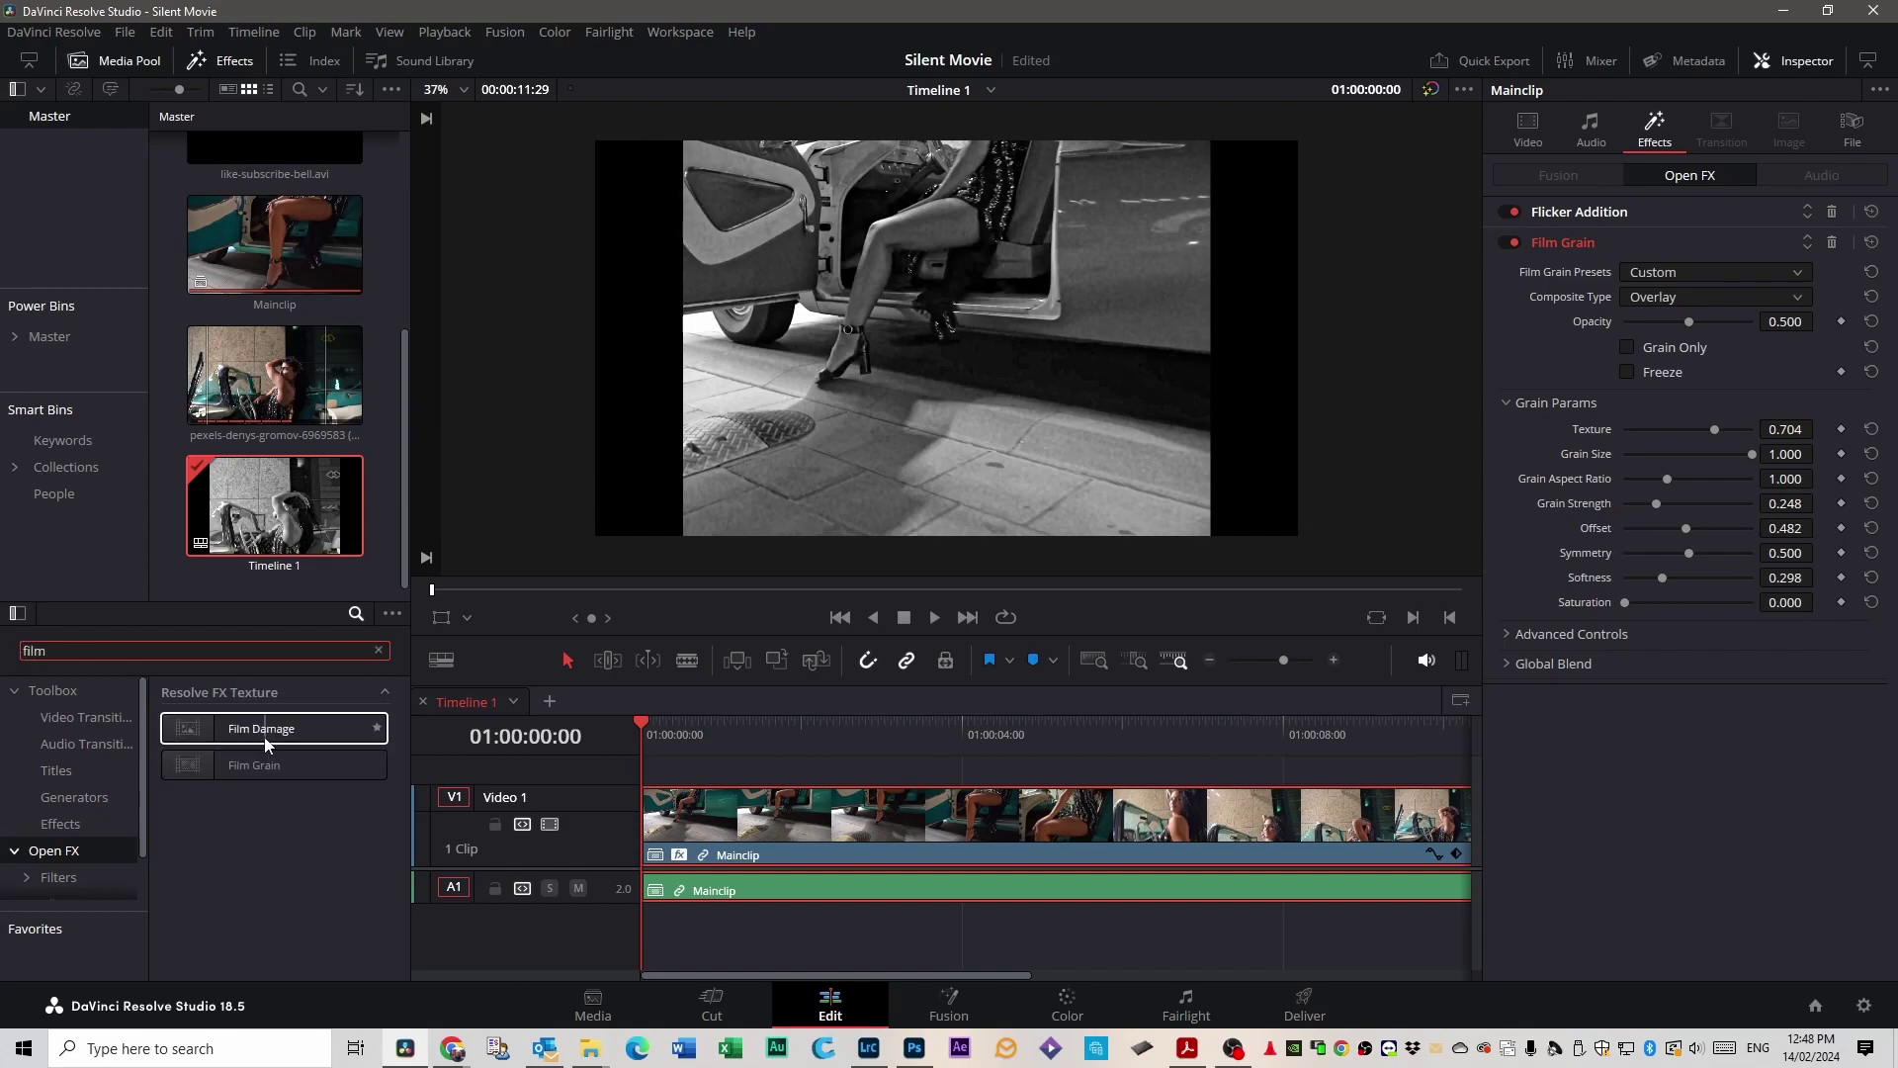
pyautogui.moveTo(247, 729); pyautogui.dragTo(808, 824)
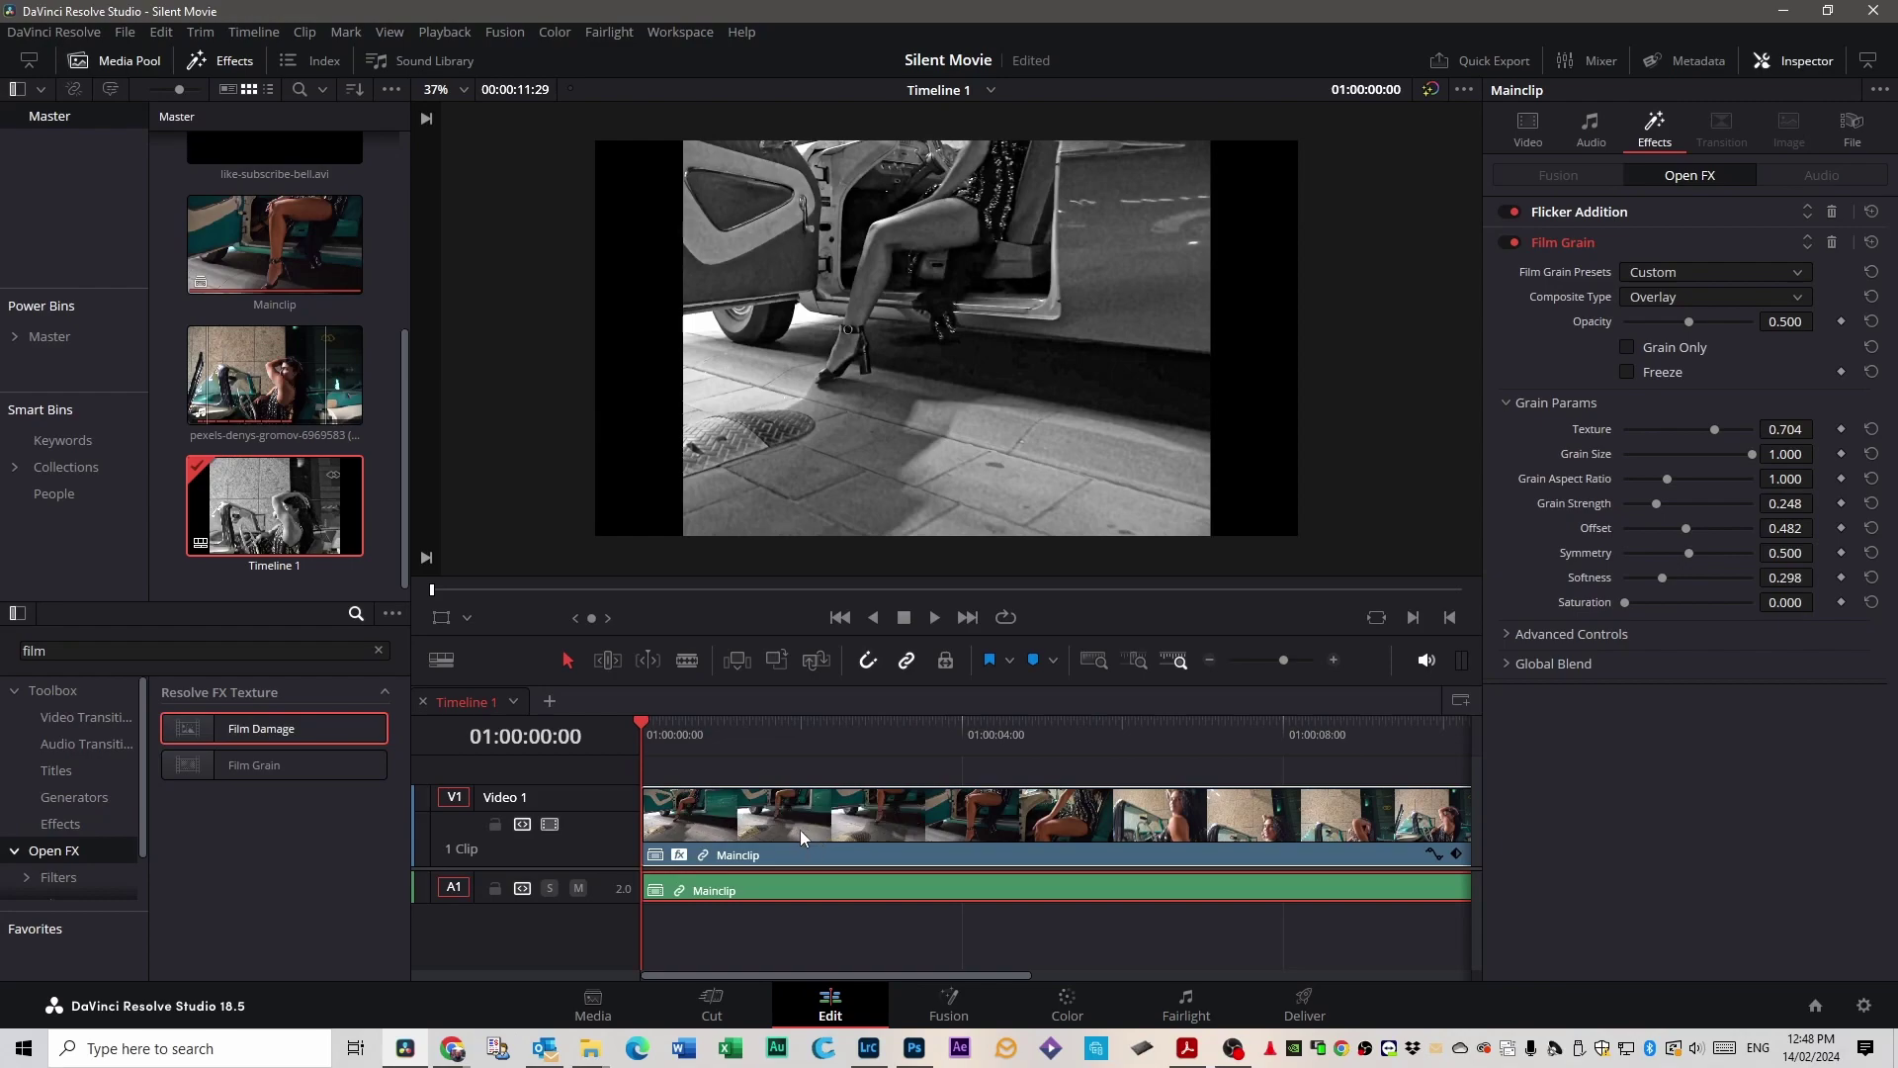
# Play the timeline to preview the dirt and scratches from Film Damage.
pyautogui.press('space')
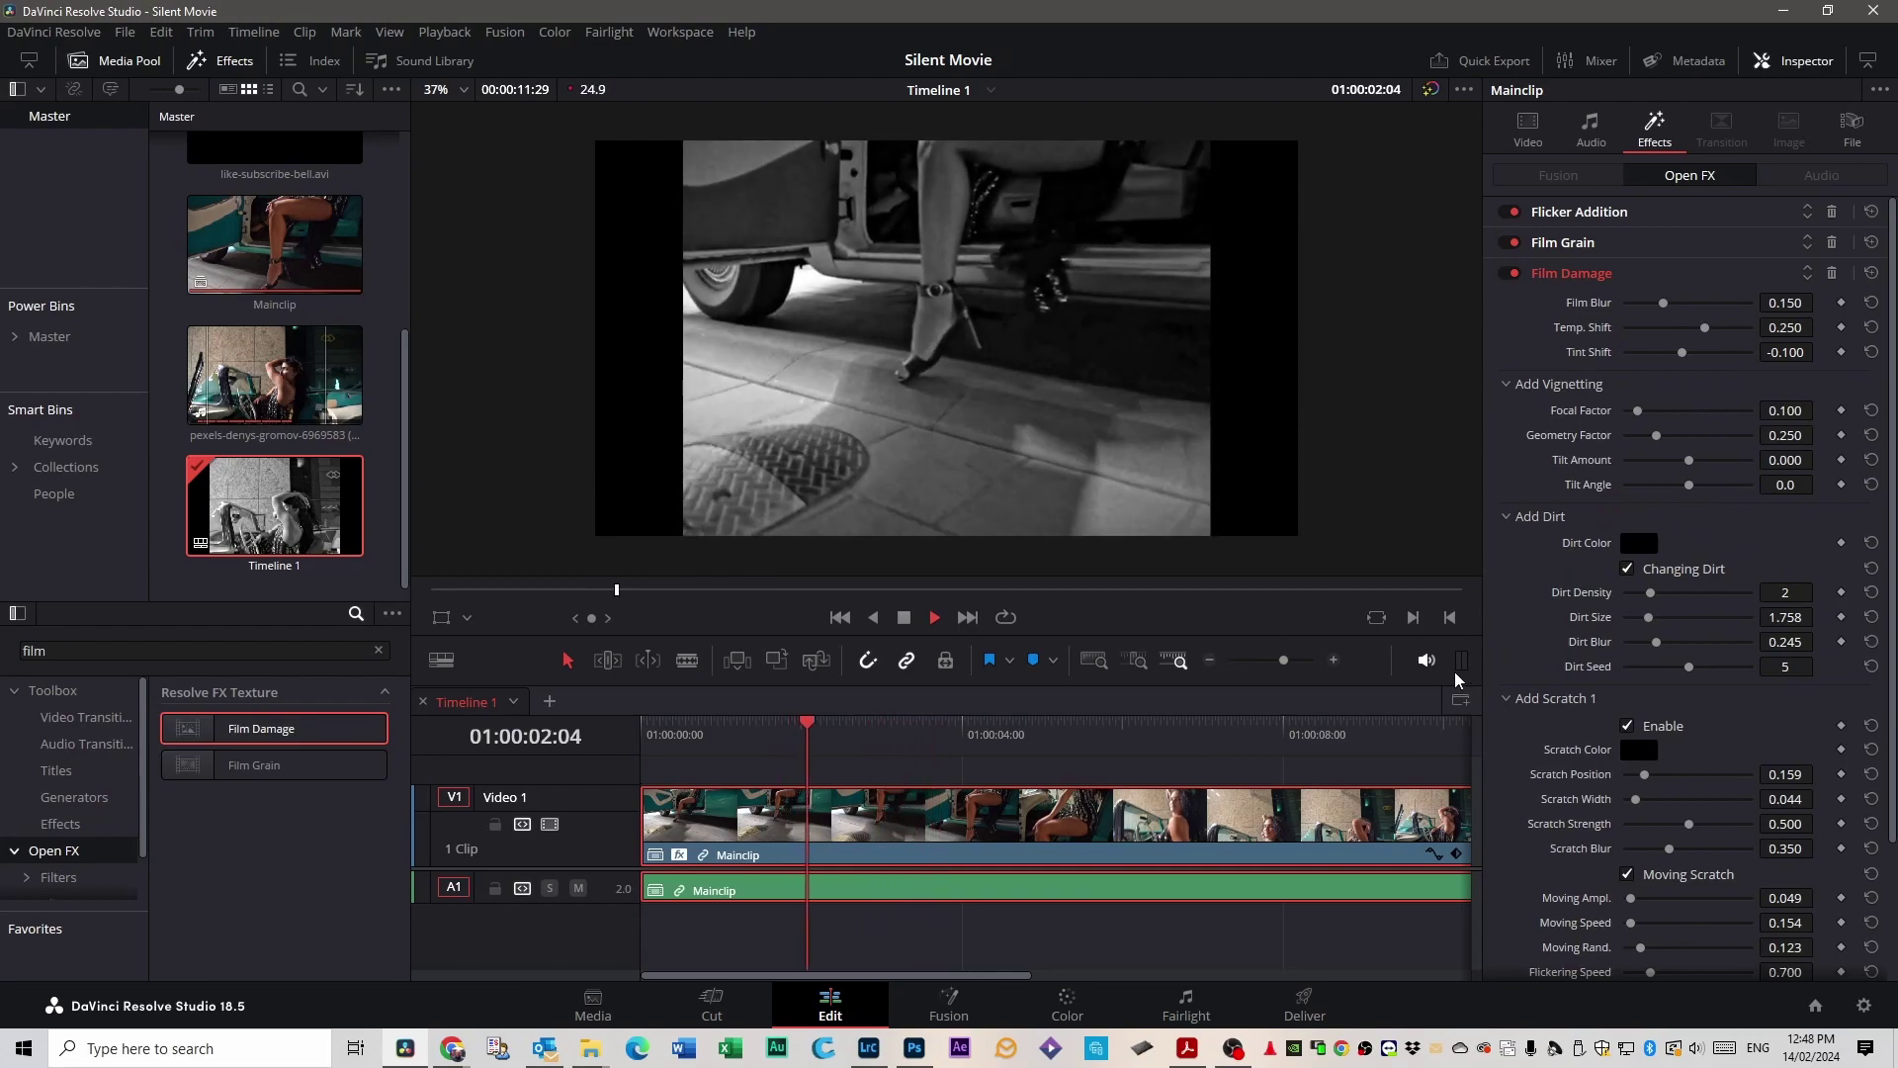
pyautogui.press('space')
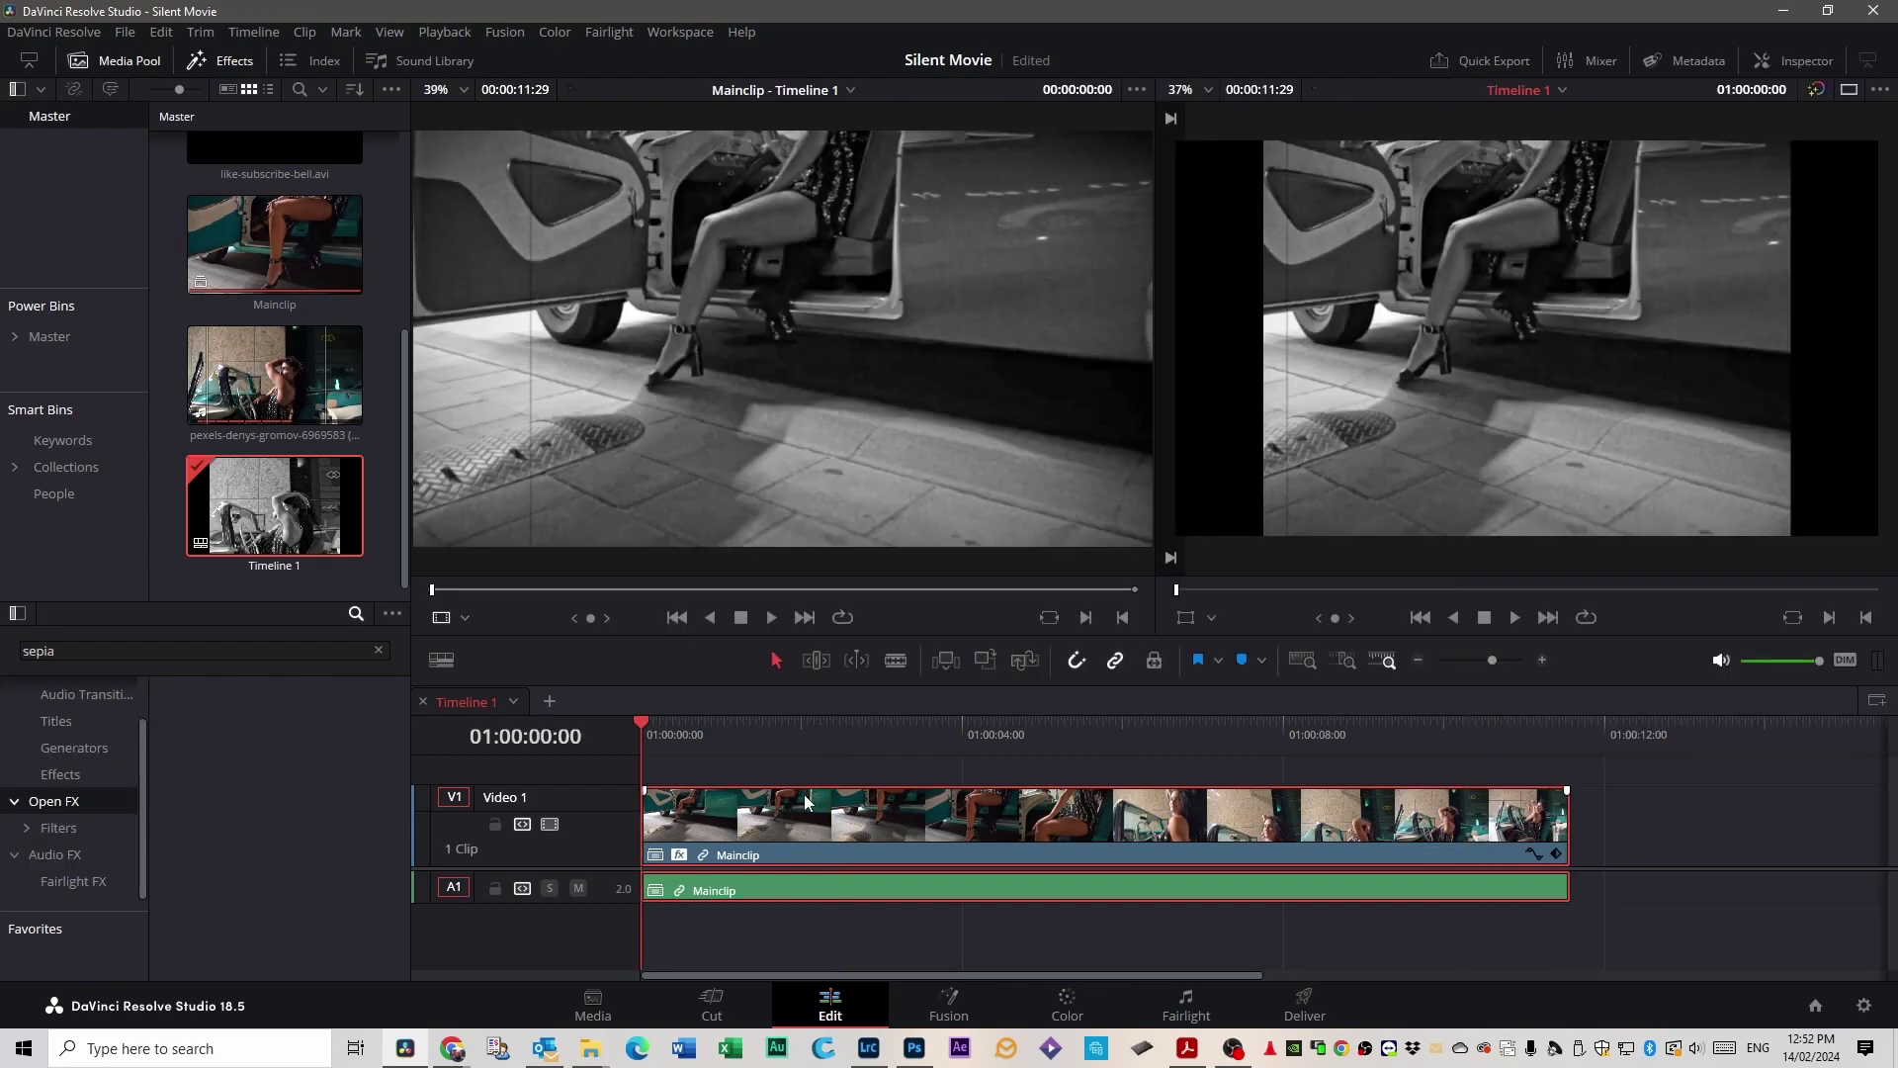
pyautogui.press('space')
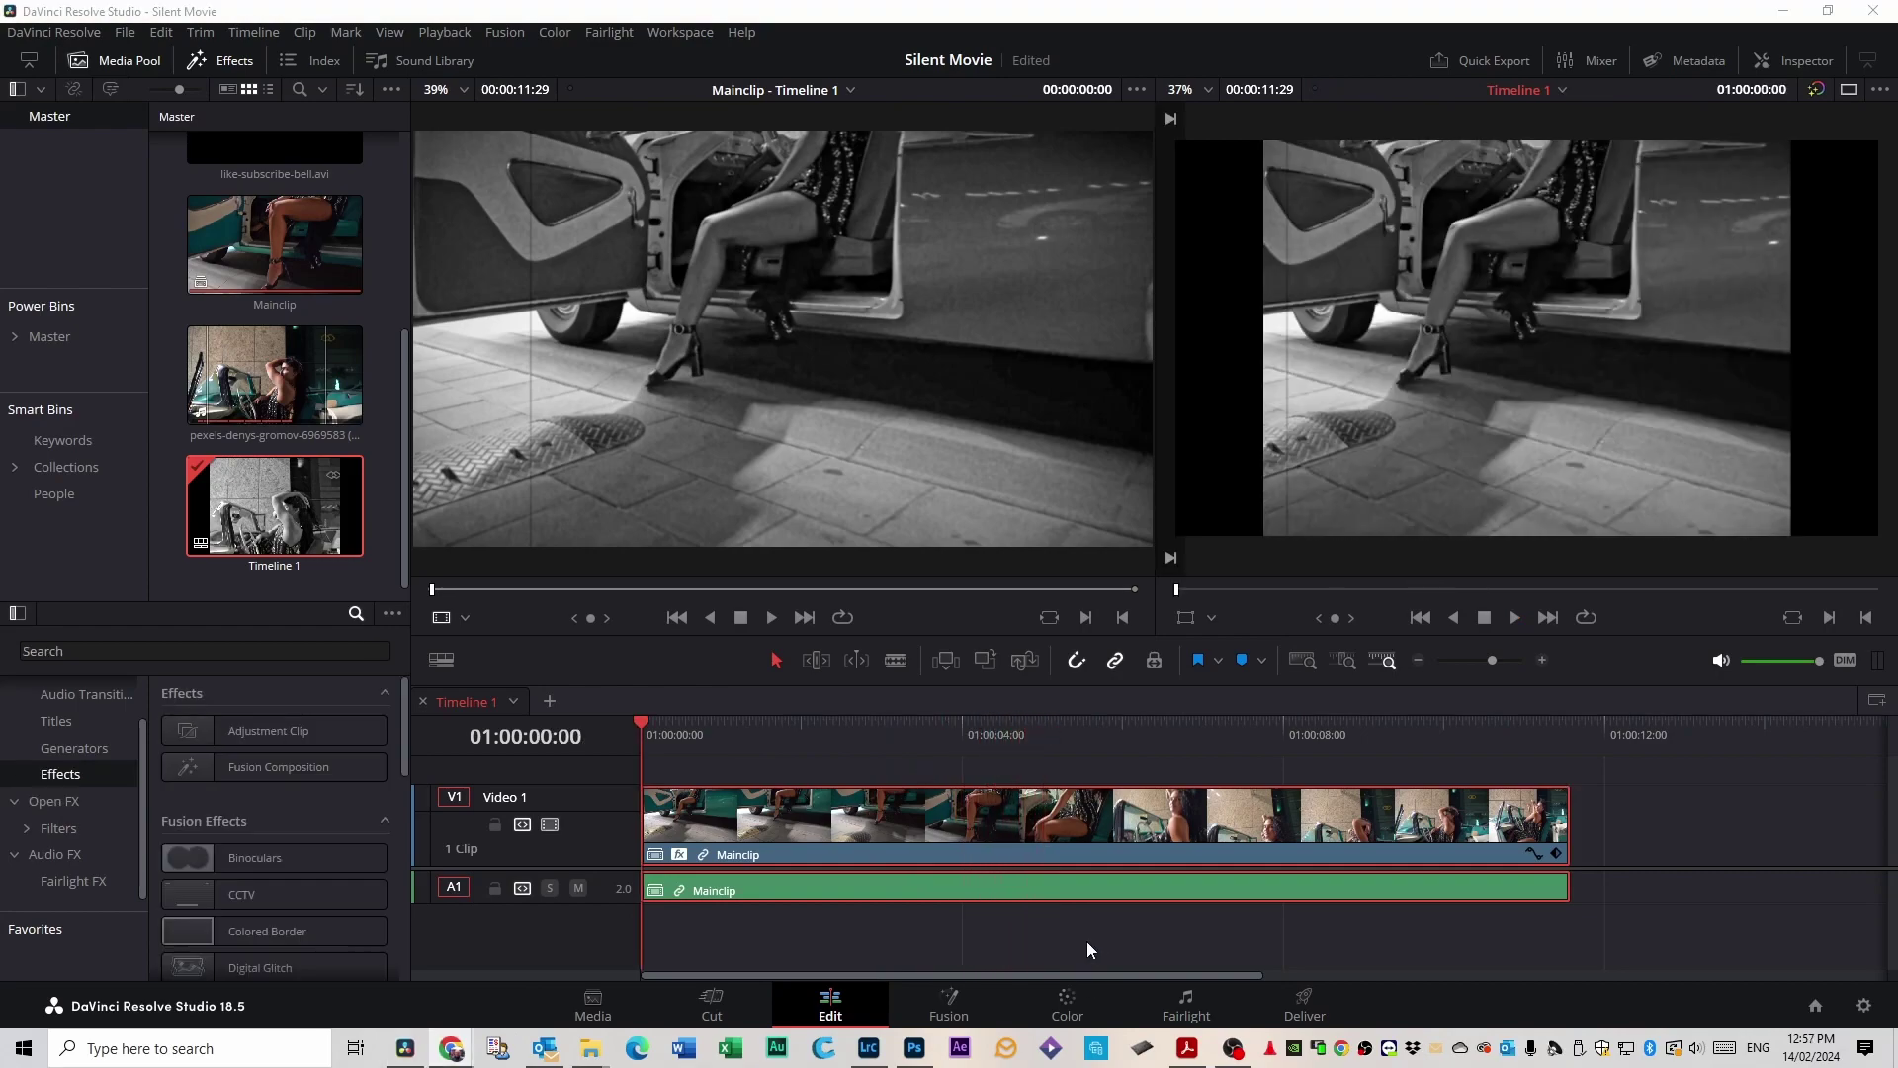
# On the Color page, add corrector node 02 and connect it after node 01.
pyautogui.click(1068, 1004)
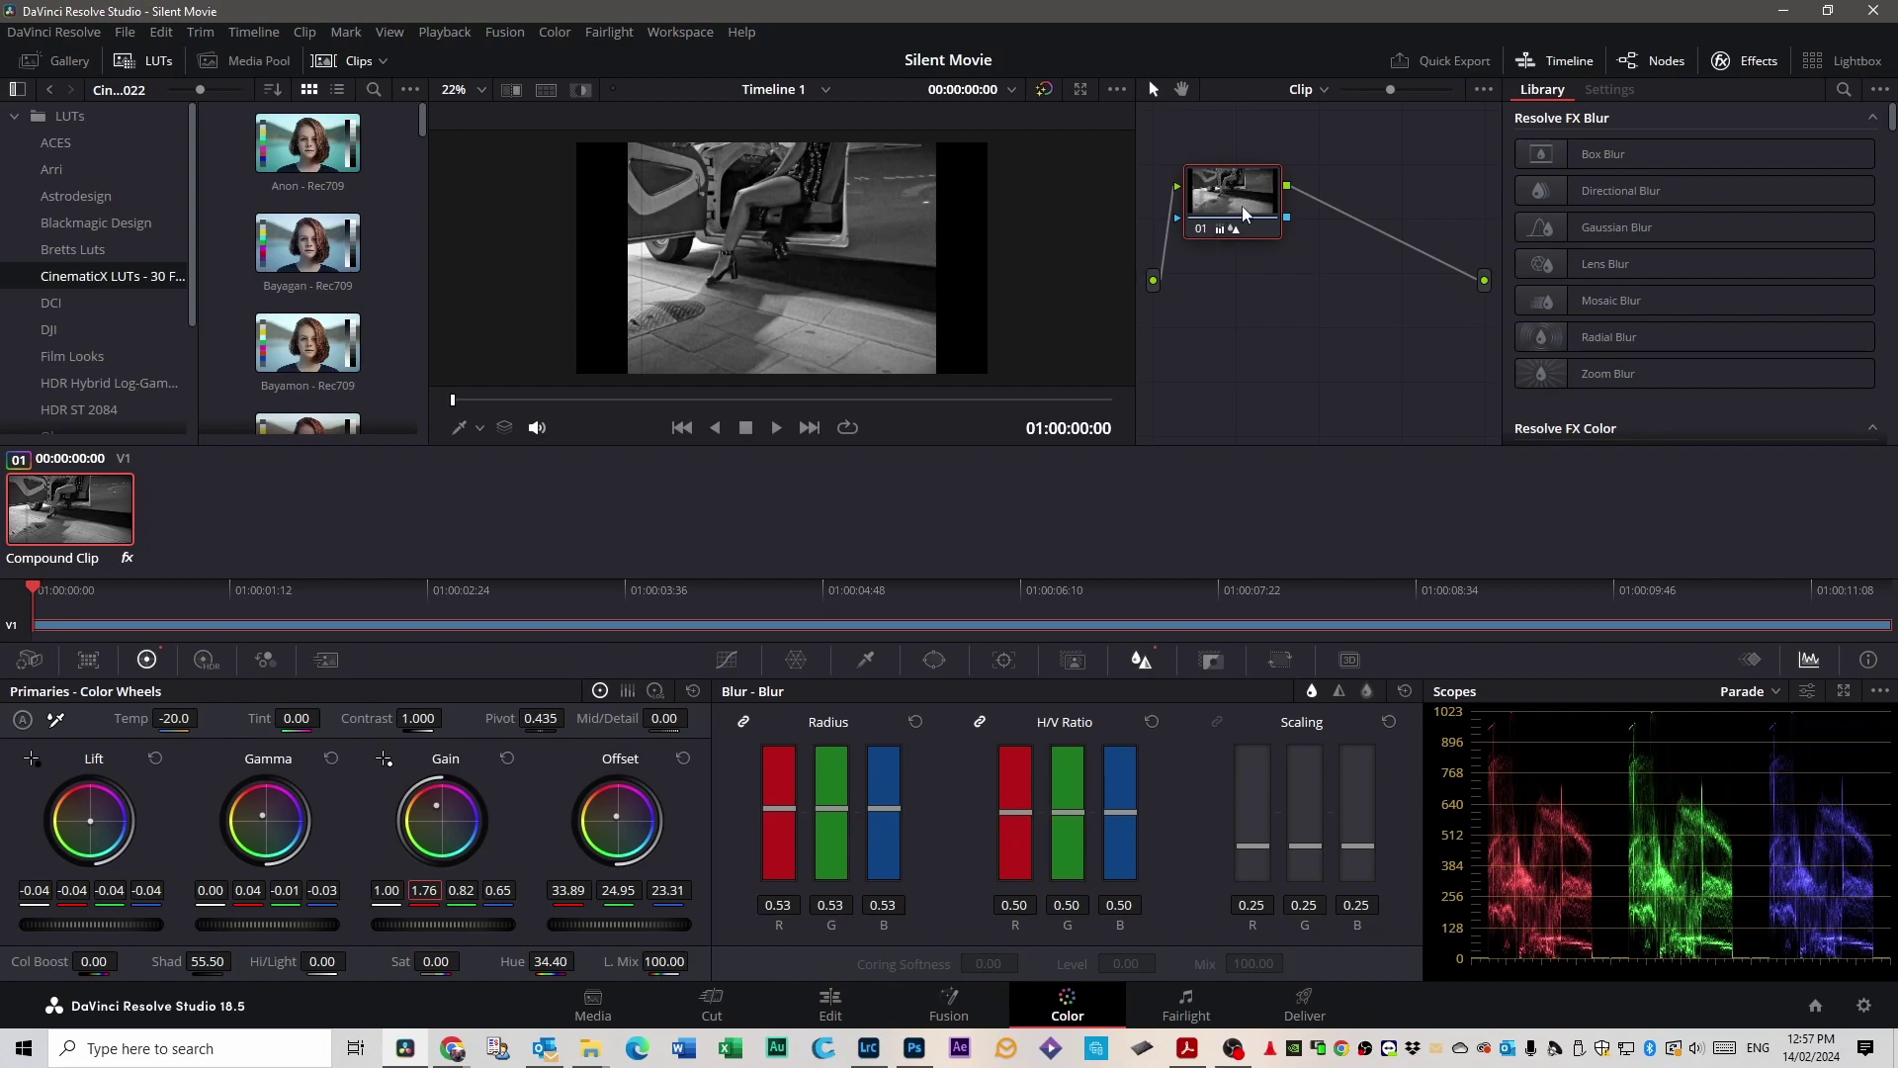
pyautogui.rightClick(1308, 287)
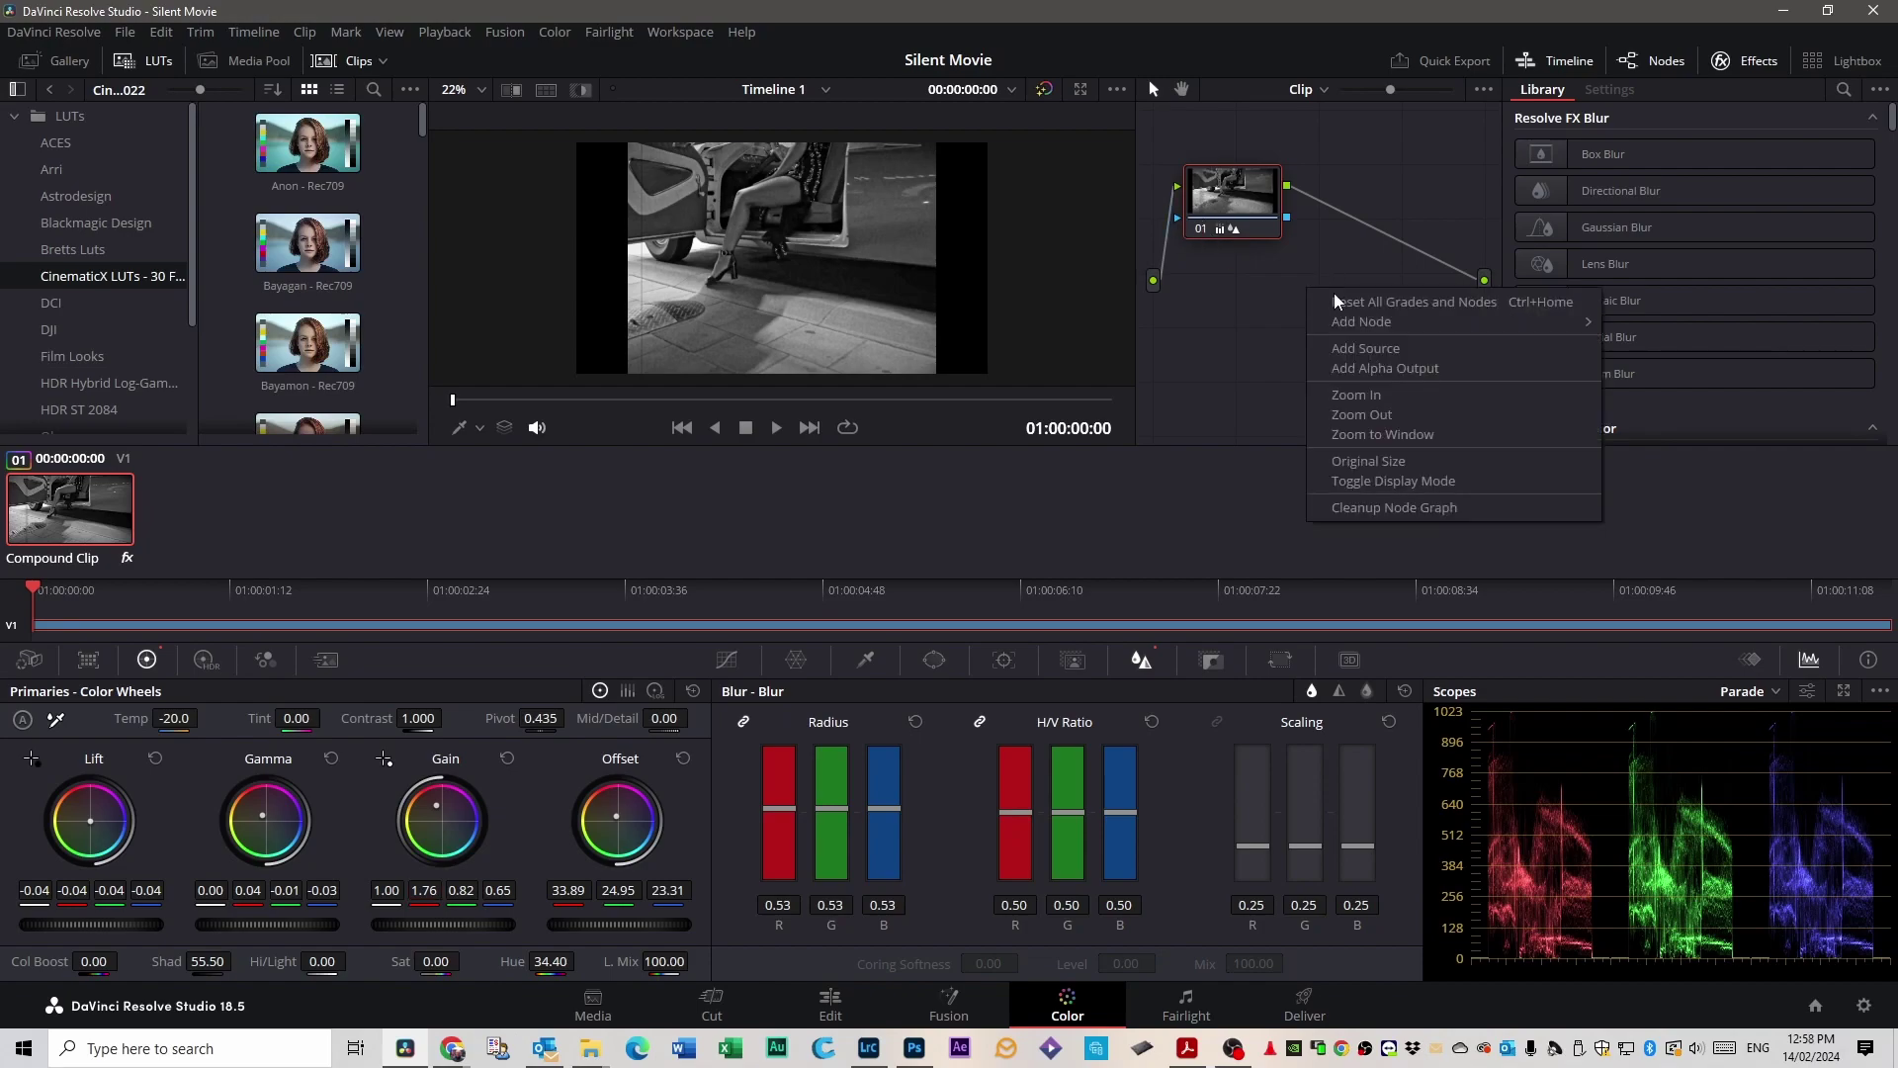
pyautogui.moveTo(1358, 326)
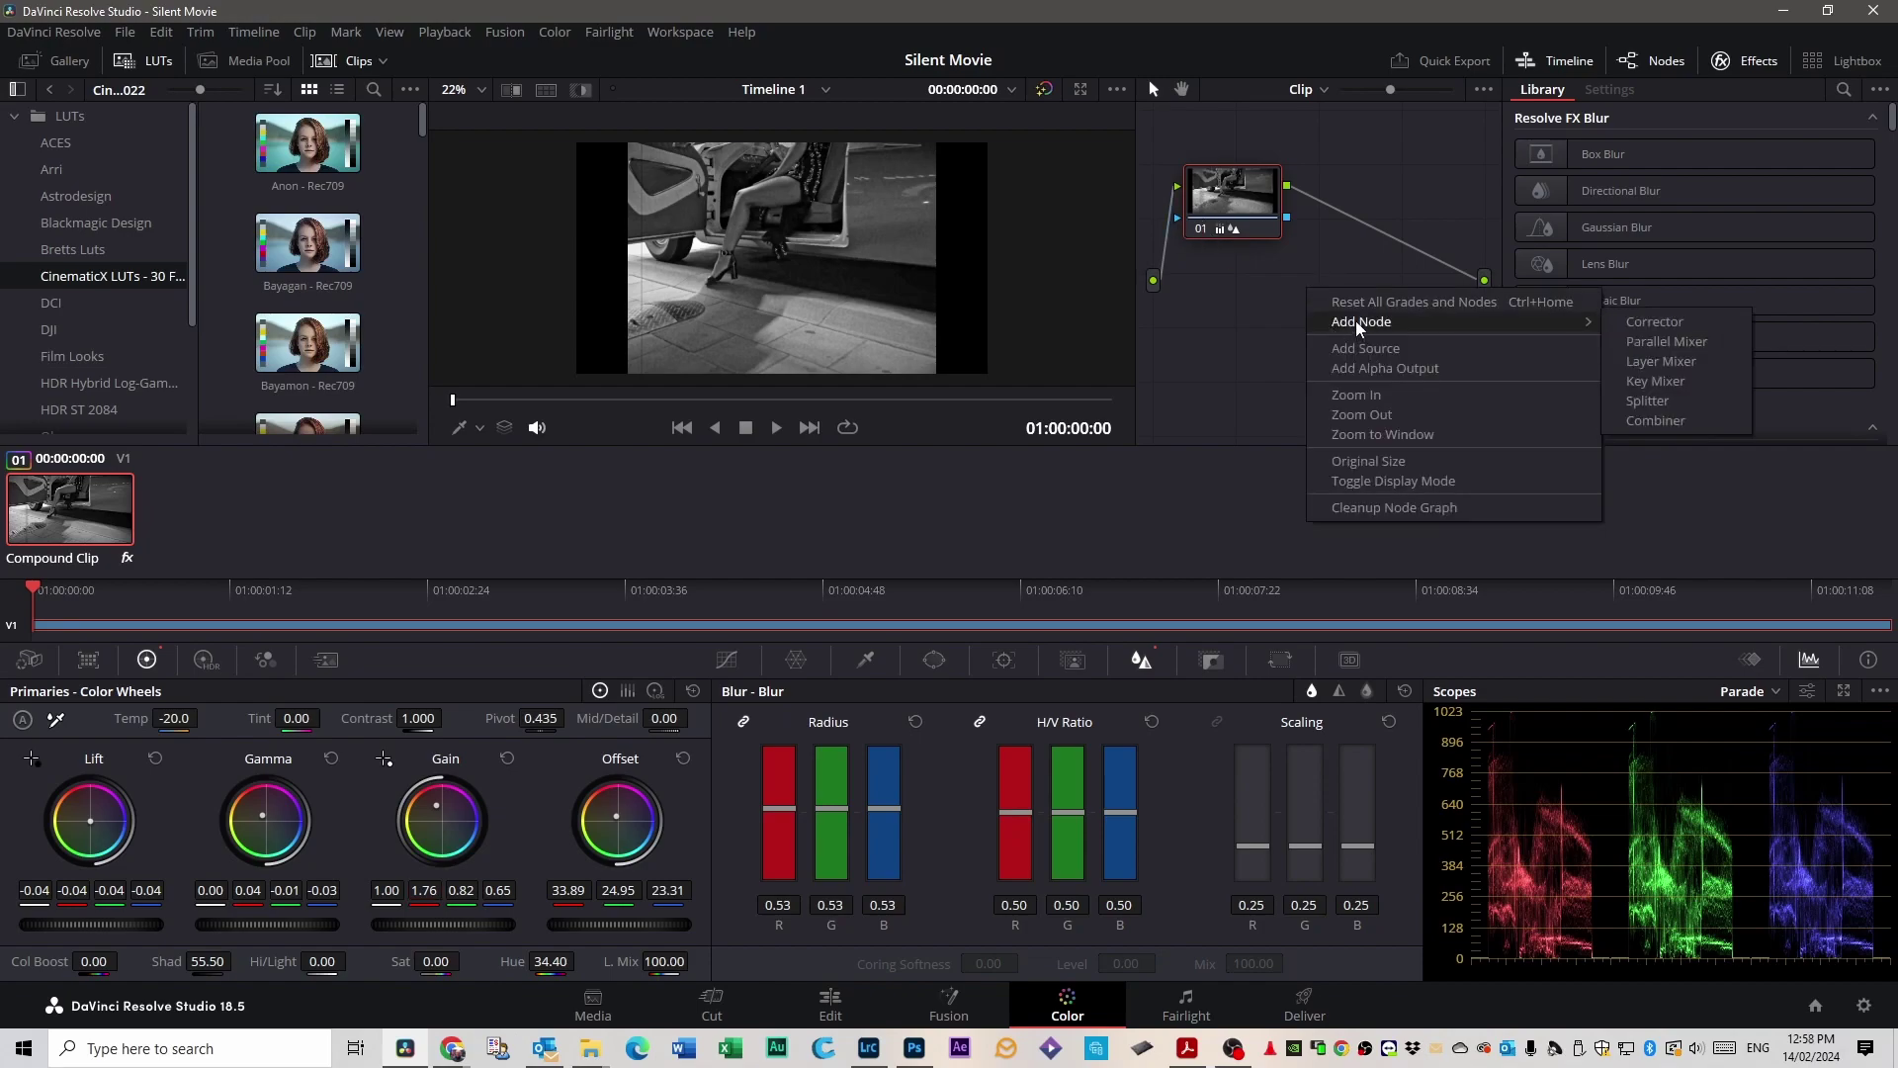
pyautogui.click(1655, 323)
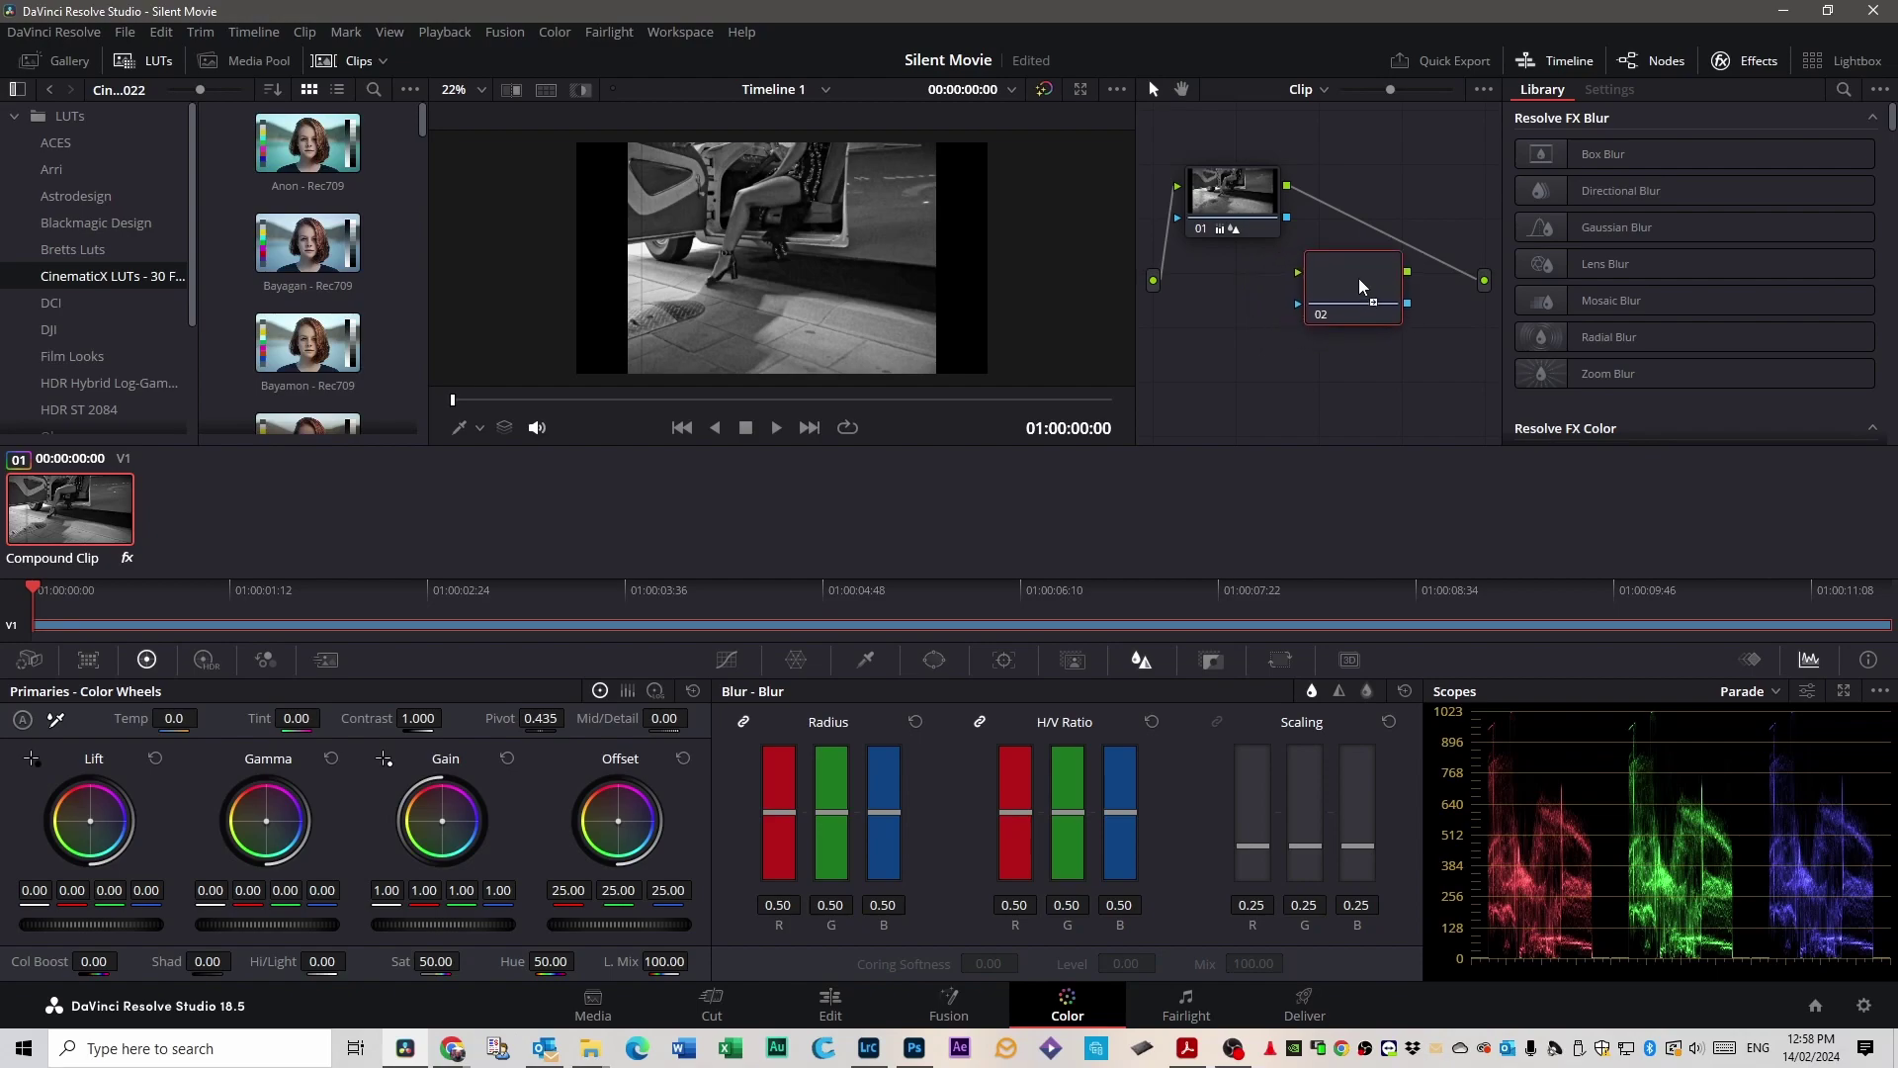
pyautogui.moveTo(1377, 265); pyautogui.dragTo(1393, 234)
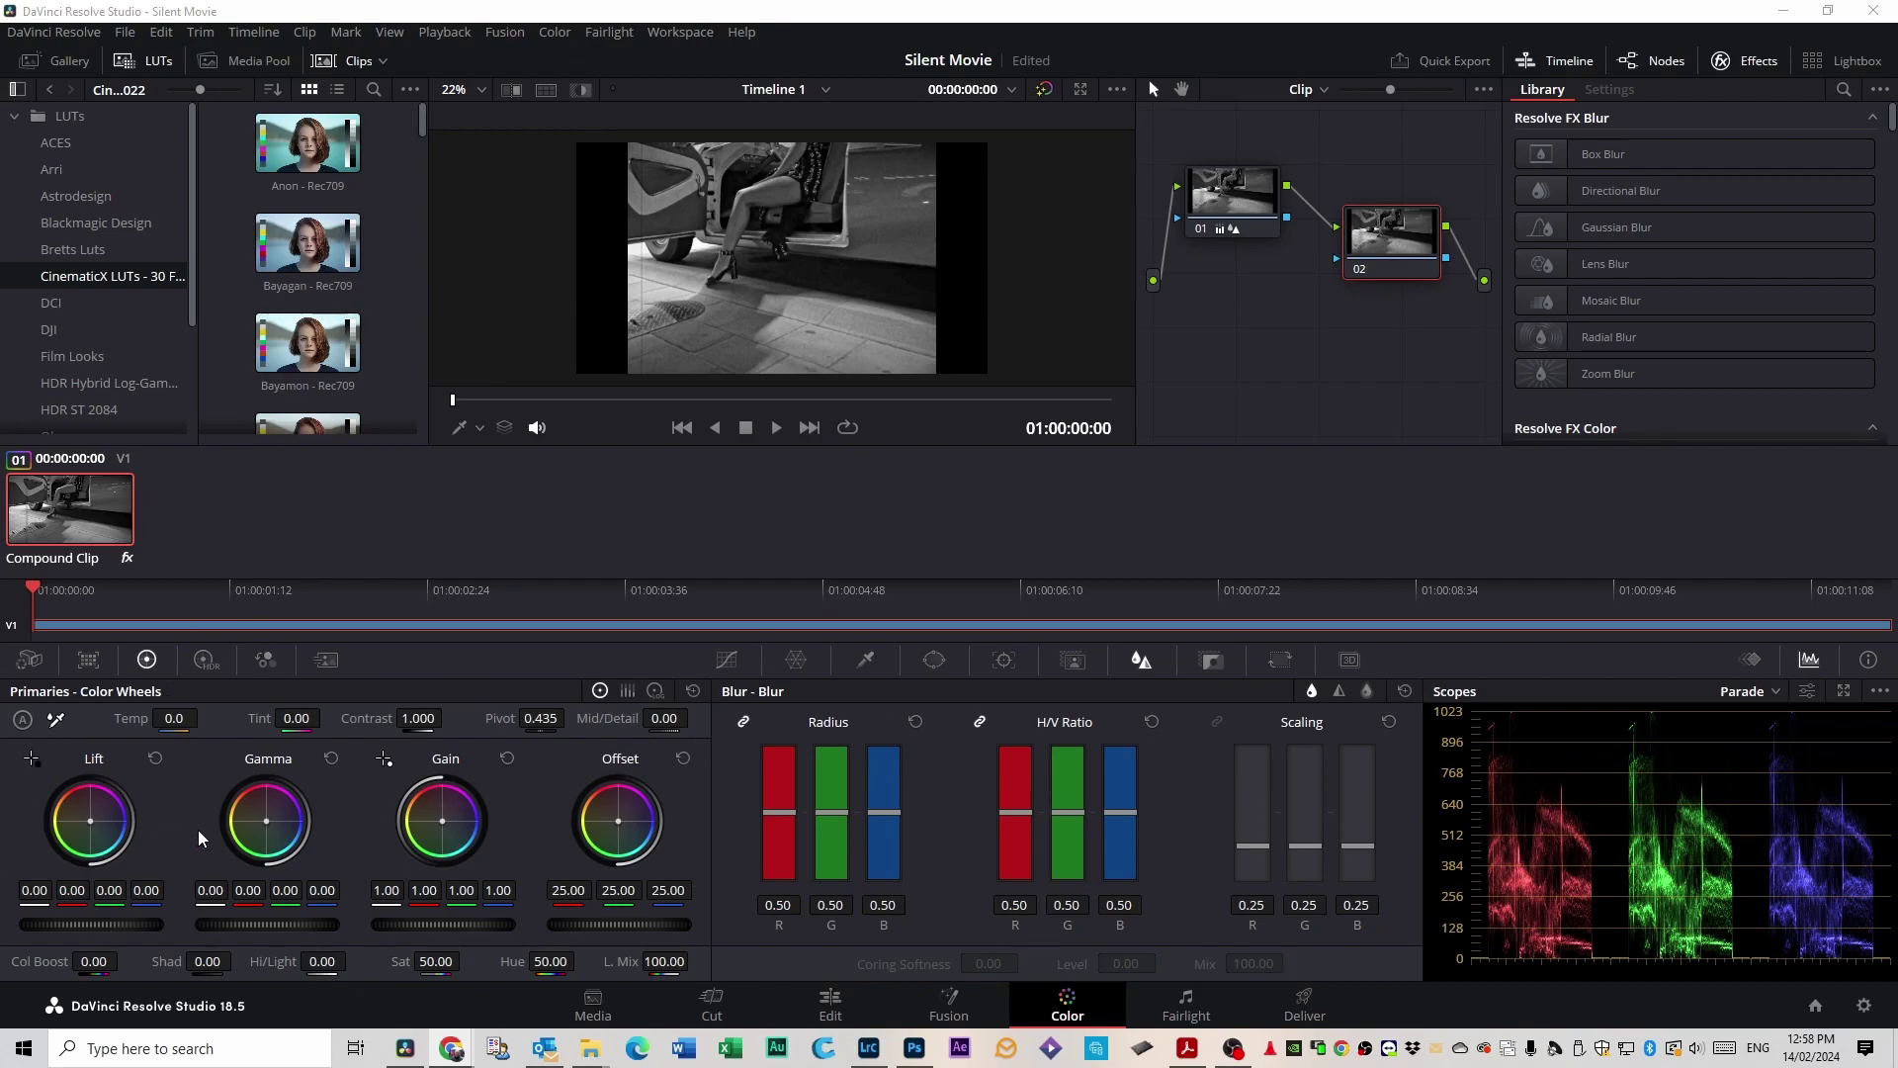
# Push node 02's Lift wheel toward orange for a sepia tint and play to check it.
pyautogui.moveTo(90, 827); pyautogui.dragTo(75, 887)
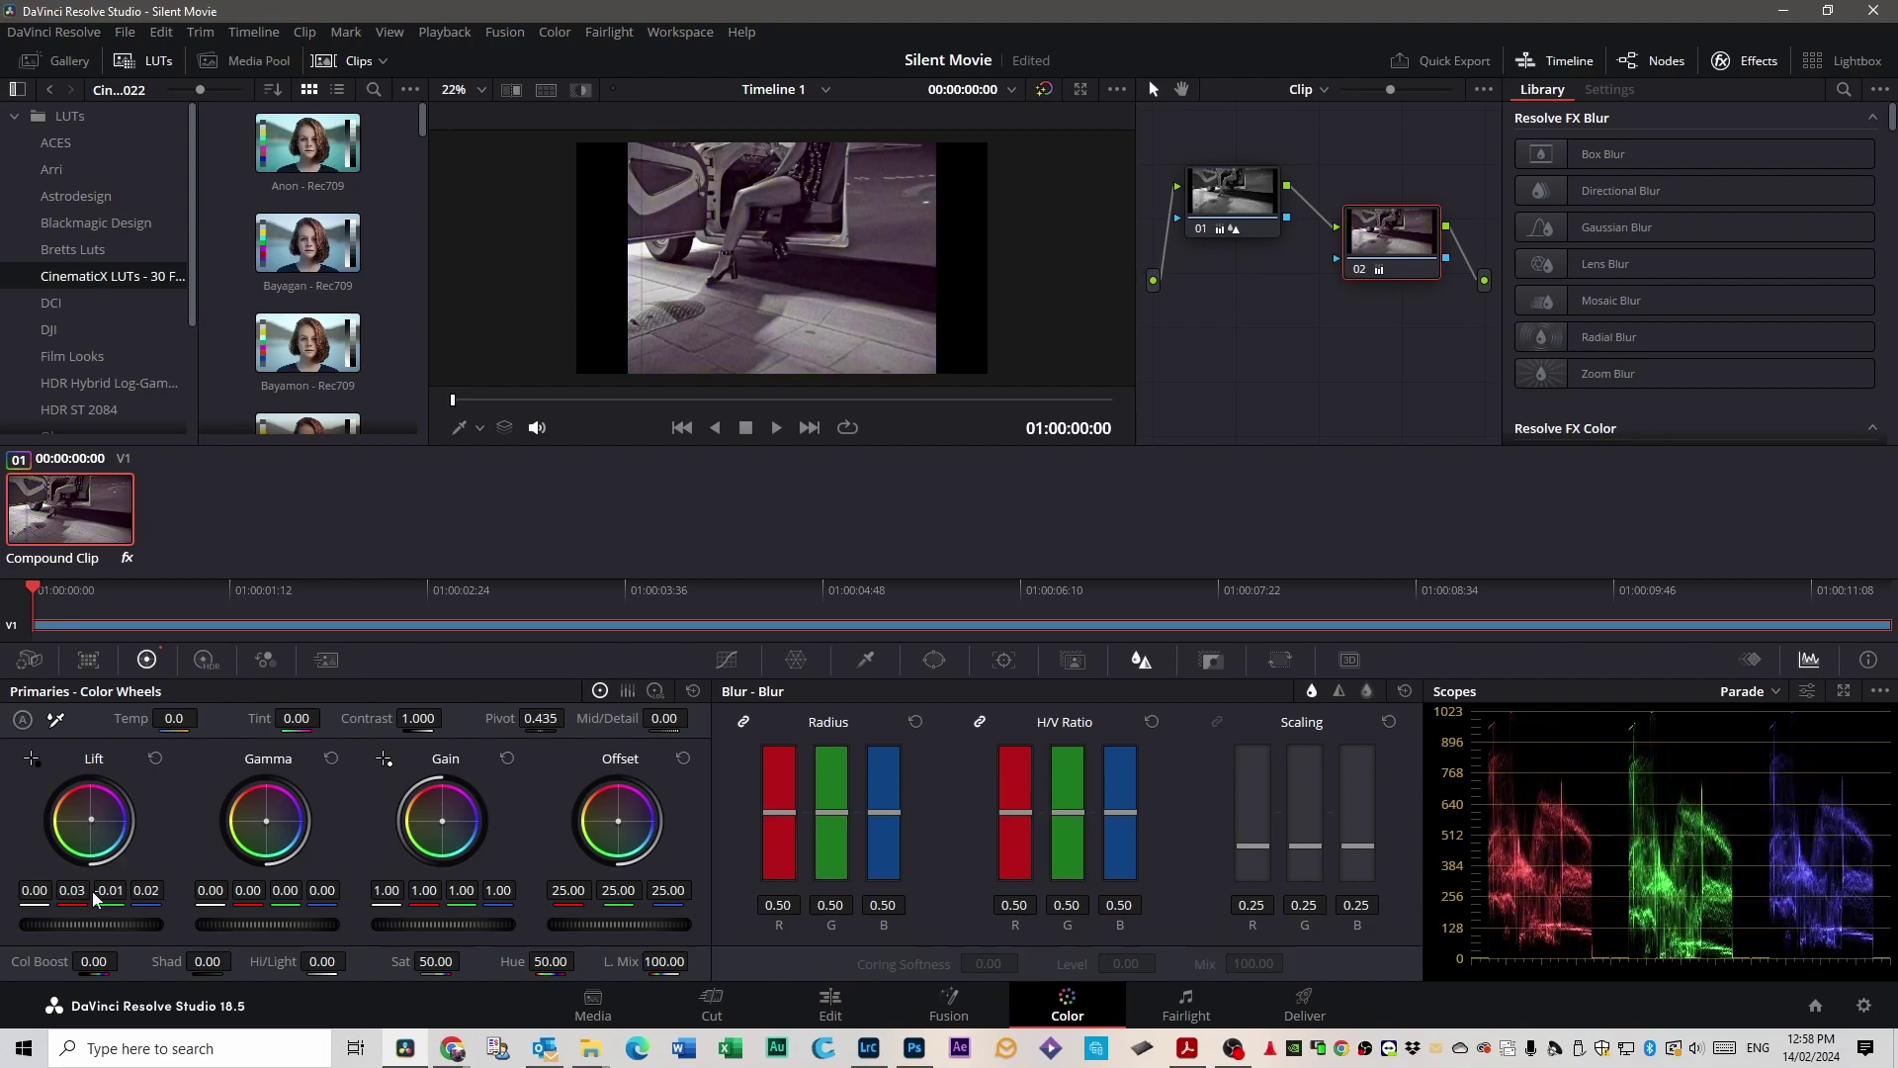
pyautogui.moveTo(90, 820); pyautogui.dragTo(86, 814)
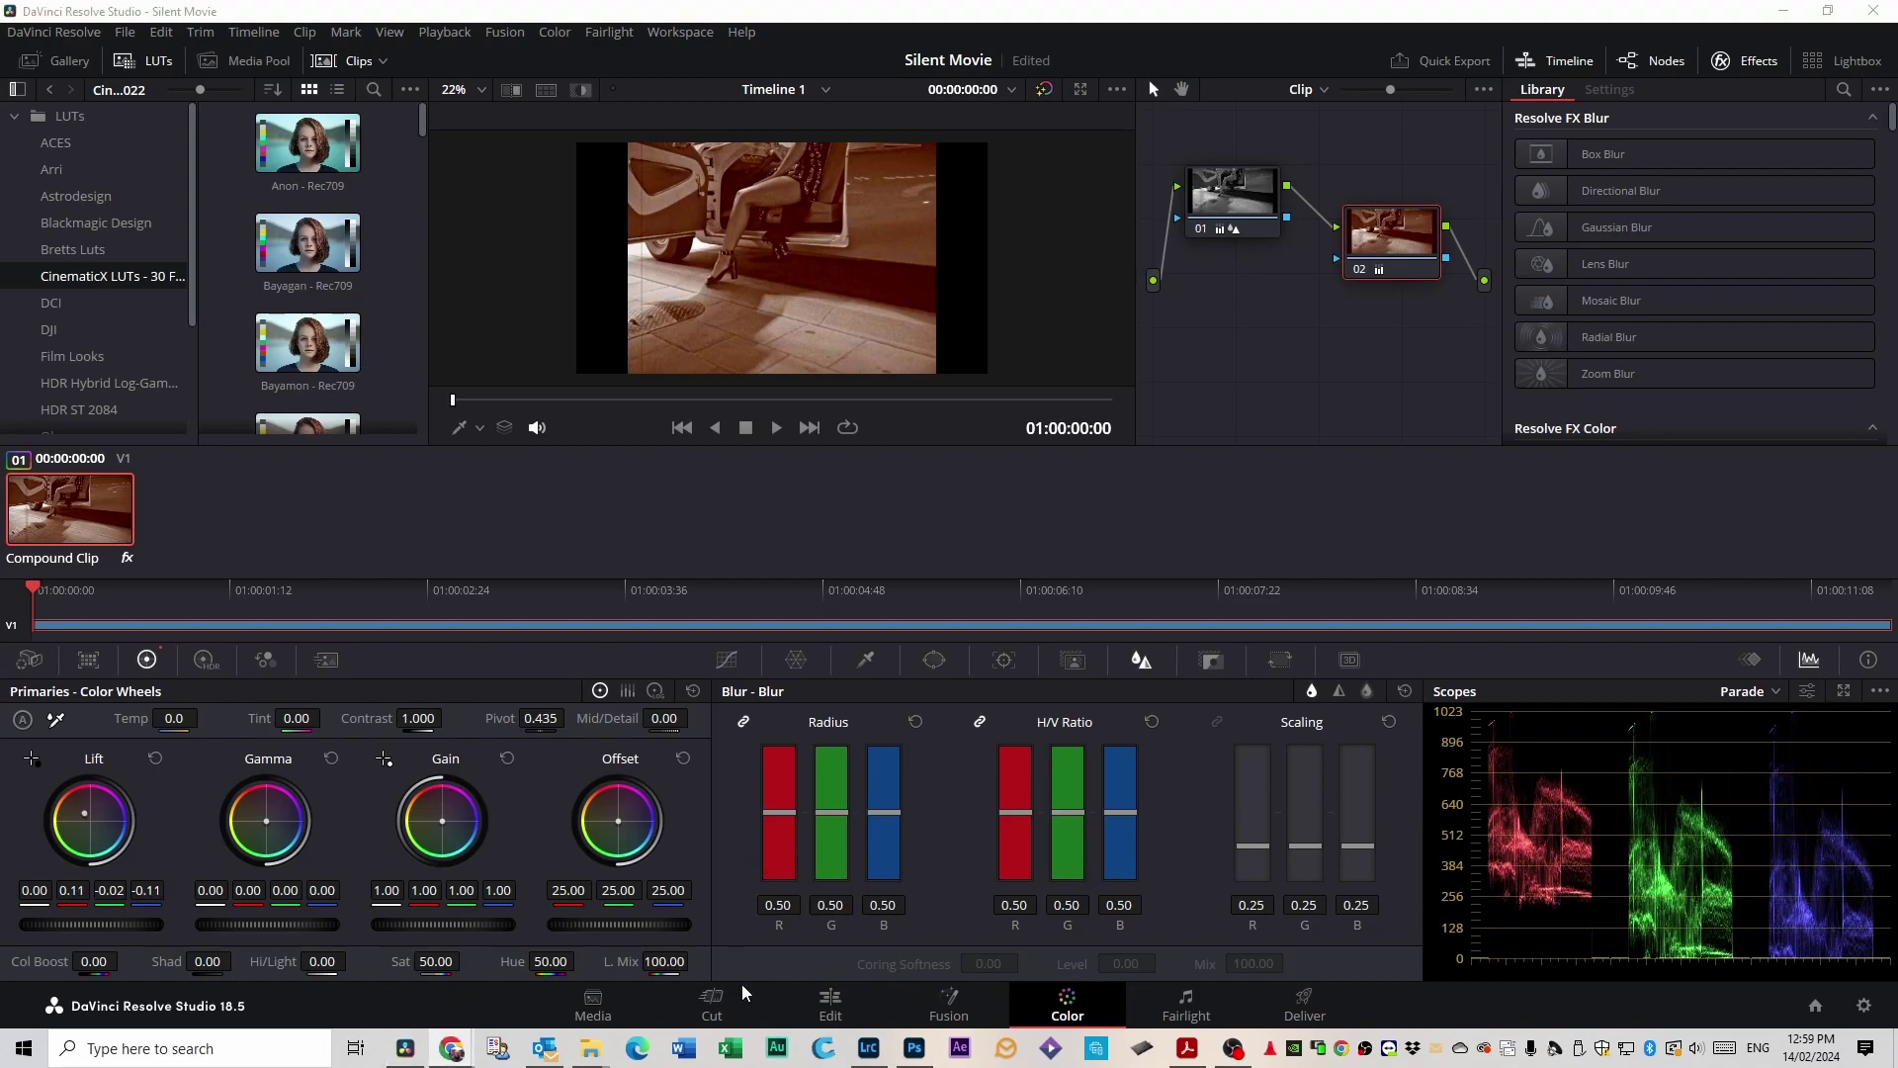
pyautogui.click(830, 1004)
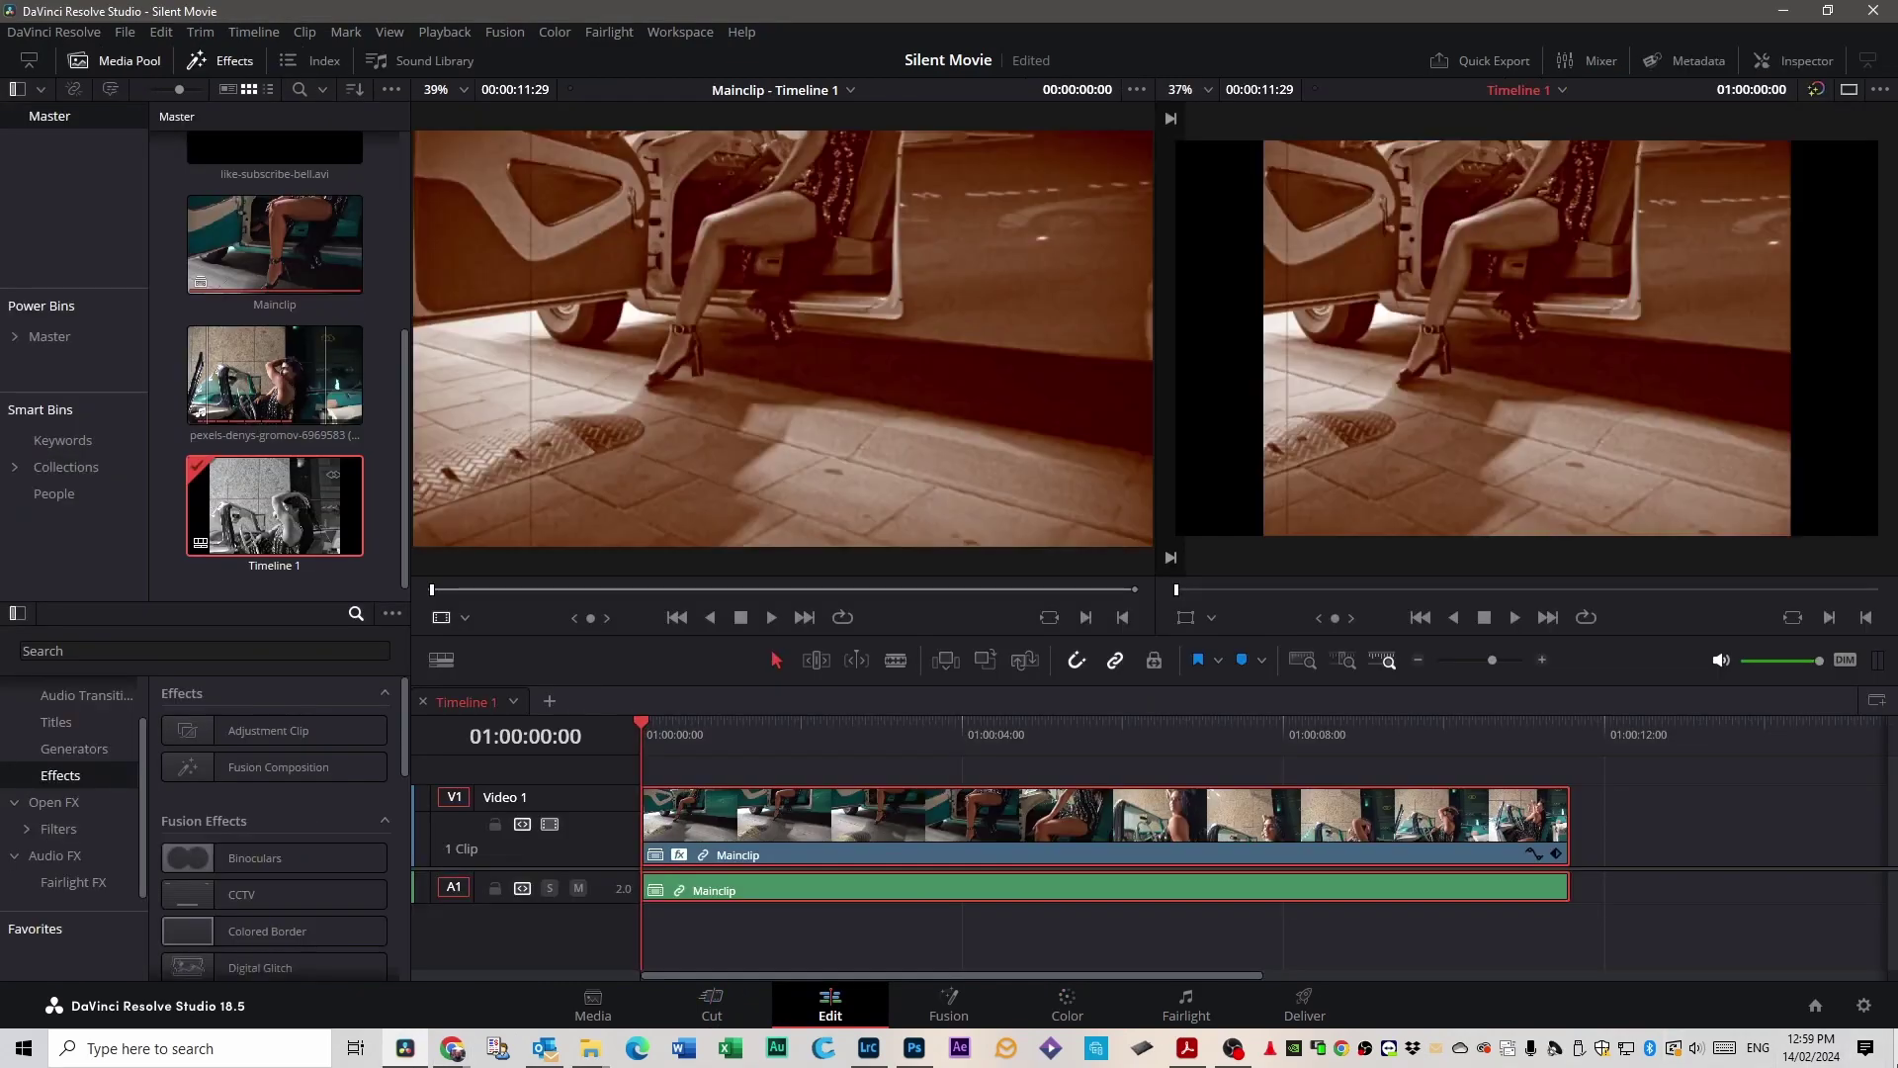
pyautogui.press('space')
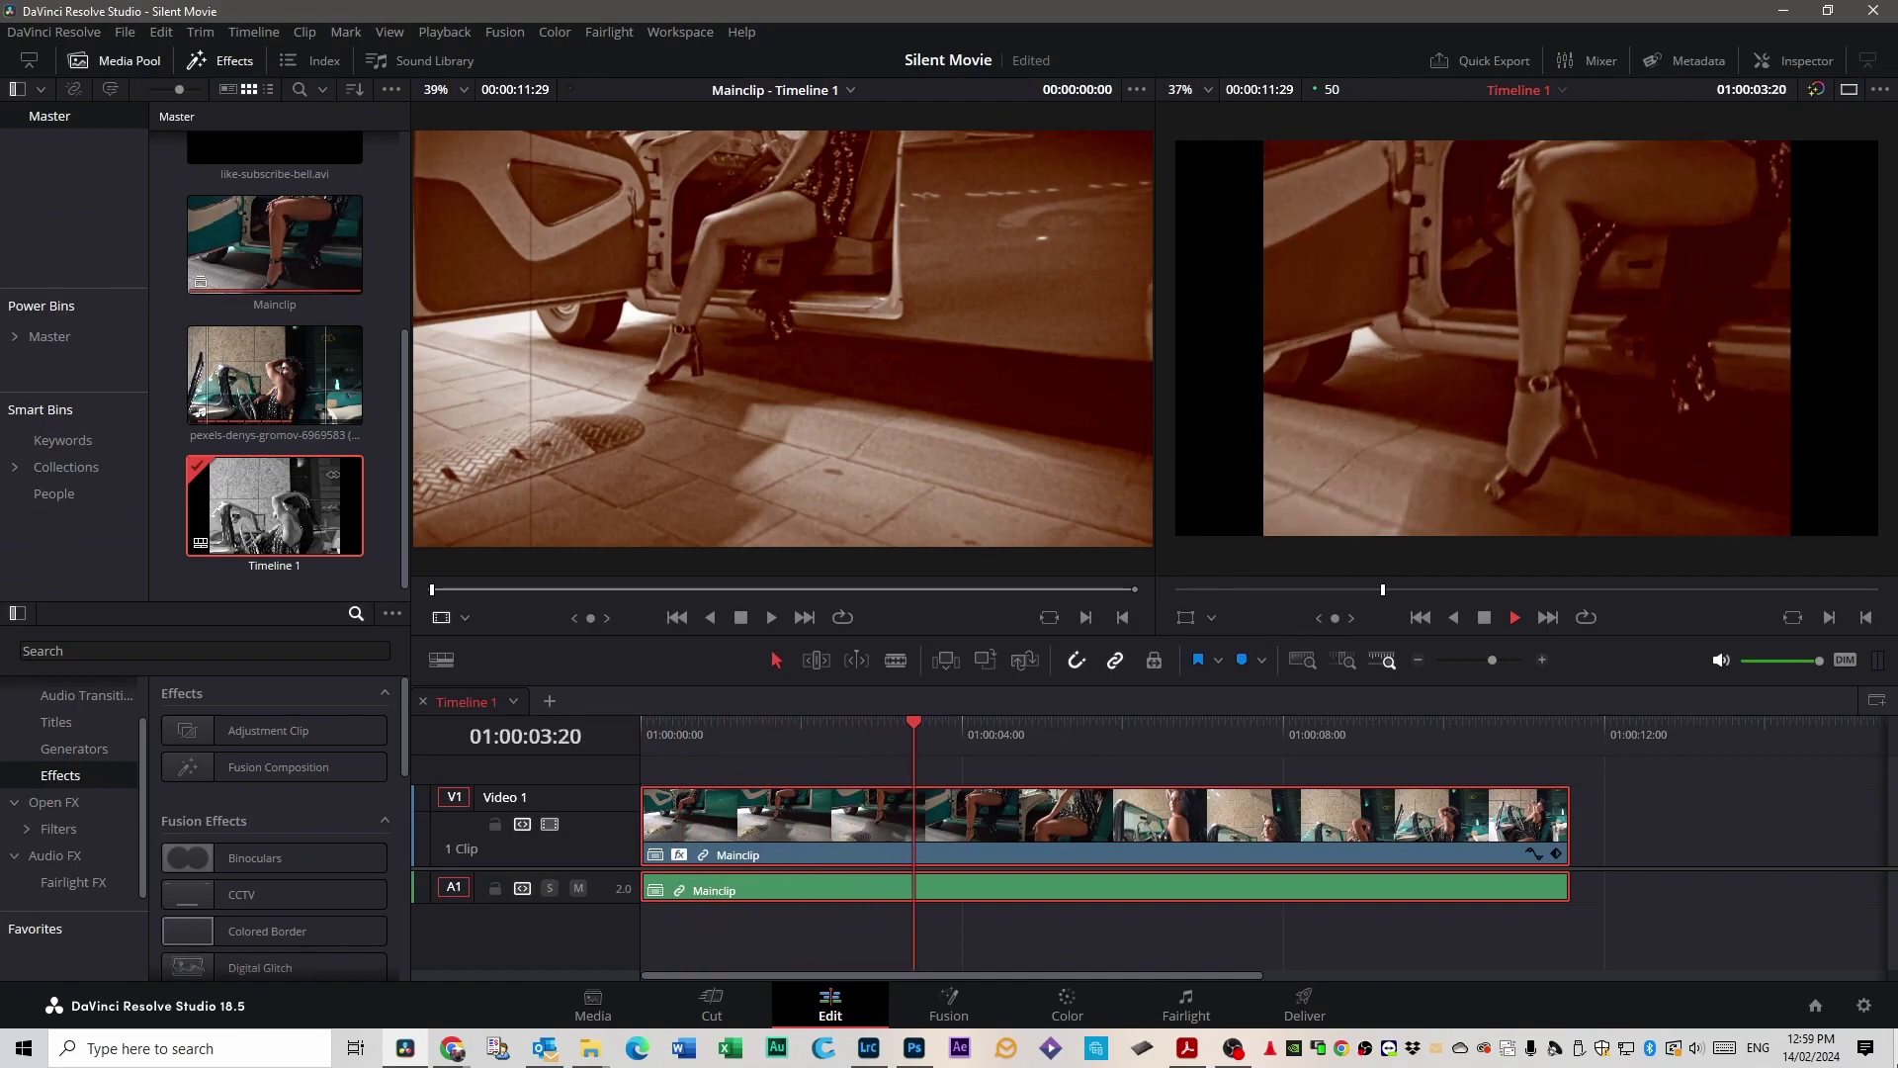
pyautogui.press('space')
pyautogui.press('Home')
# Lower node 02's saturation to about 41.8 and play the timeline to review the grade.
pyautogui.click(1067, 1004)
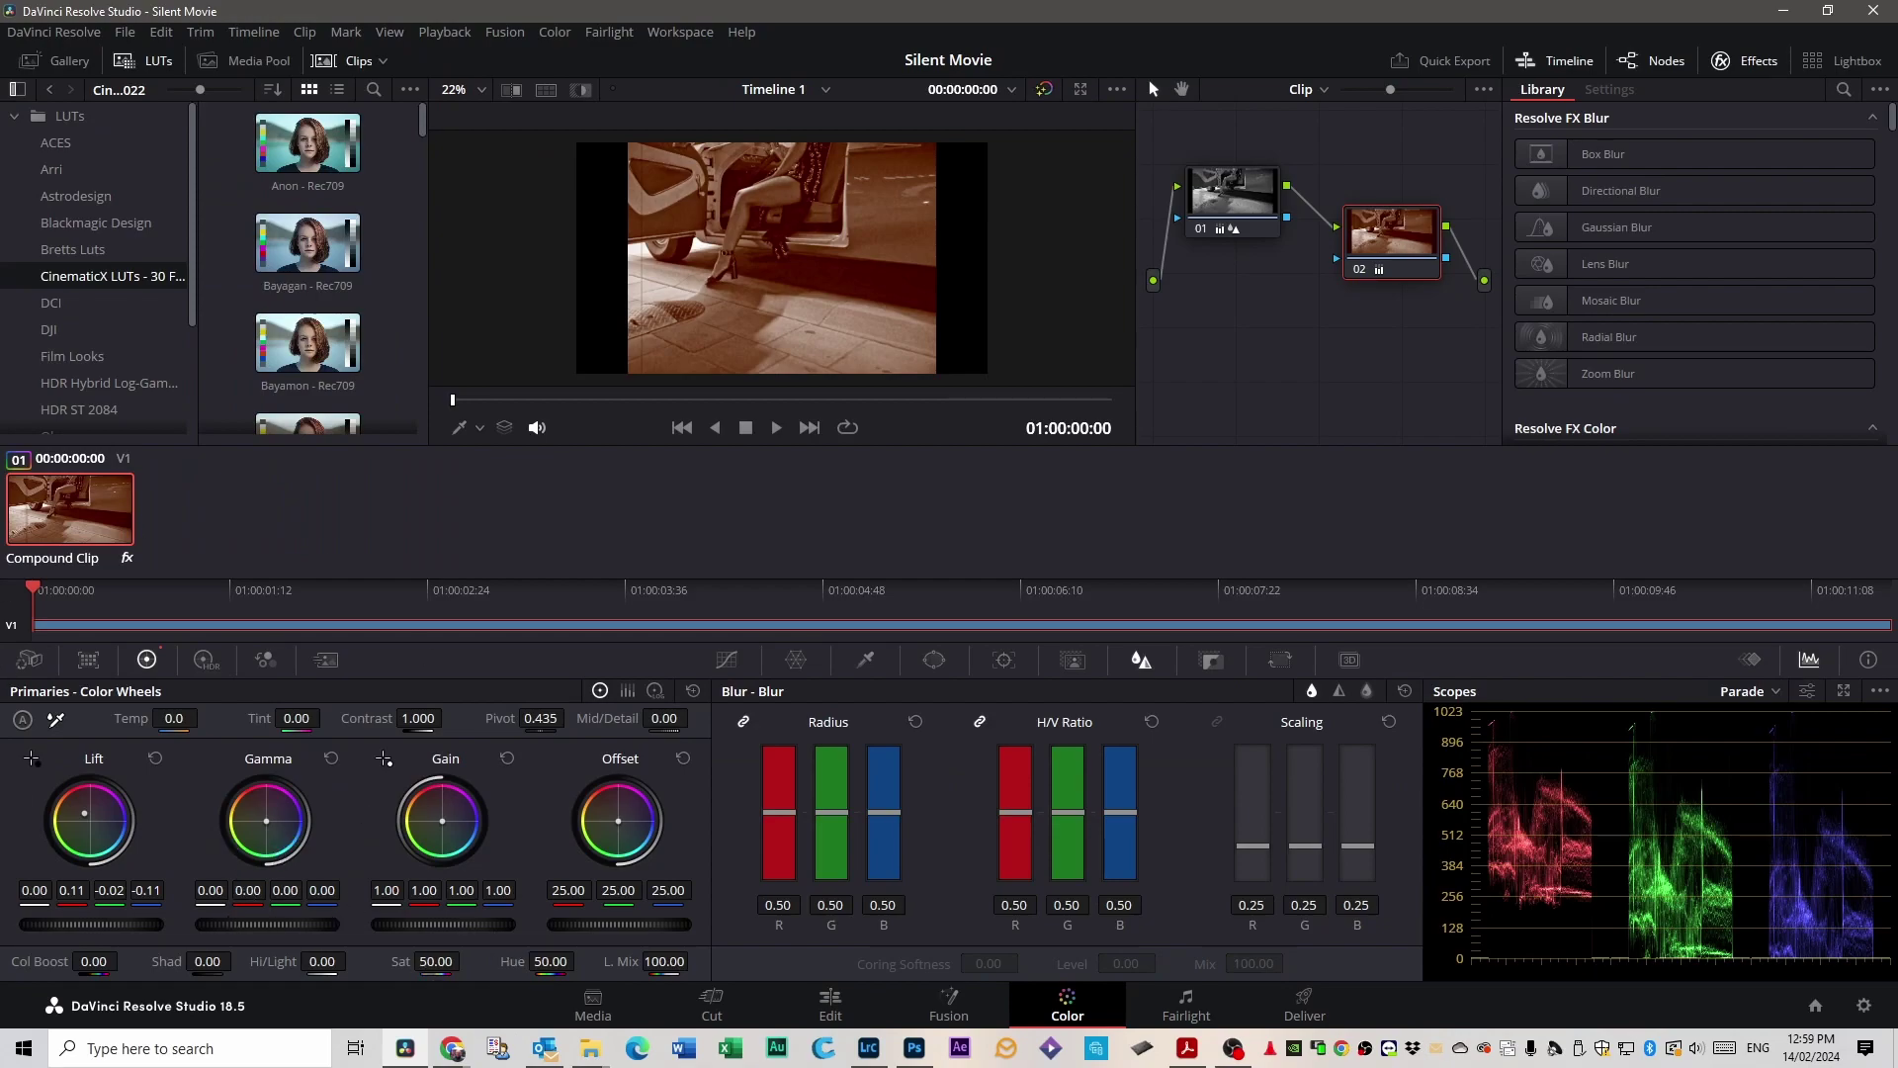
pyautogui.moveTo(436, 961); pyautogui.dragTo(466, 960)
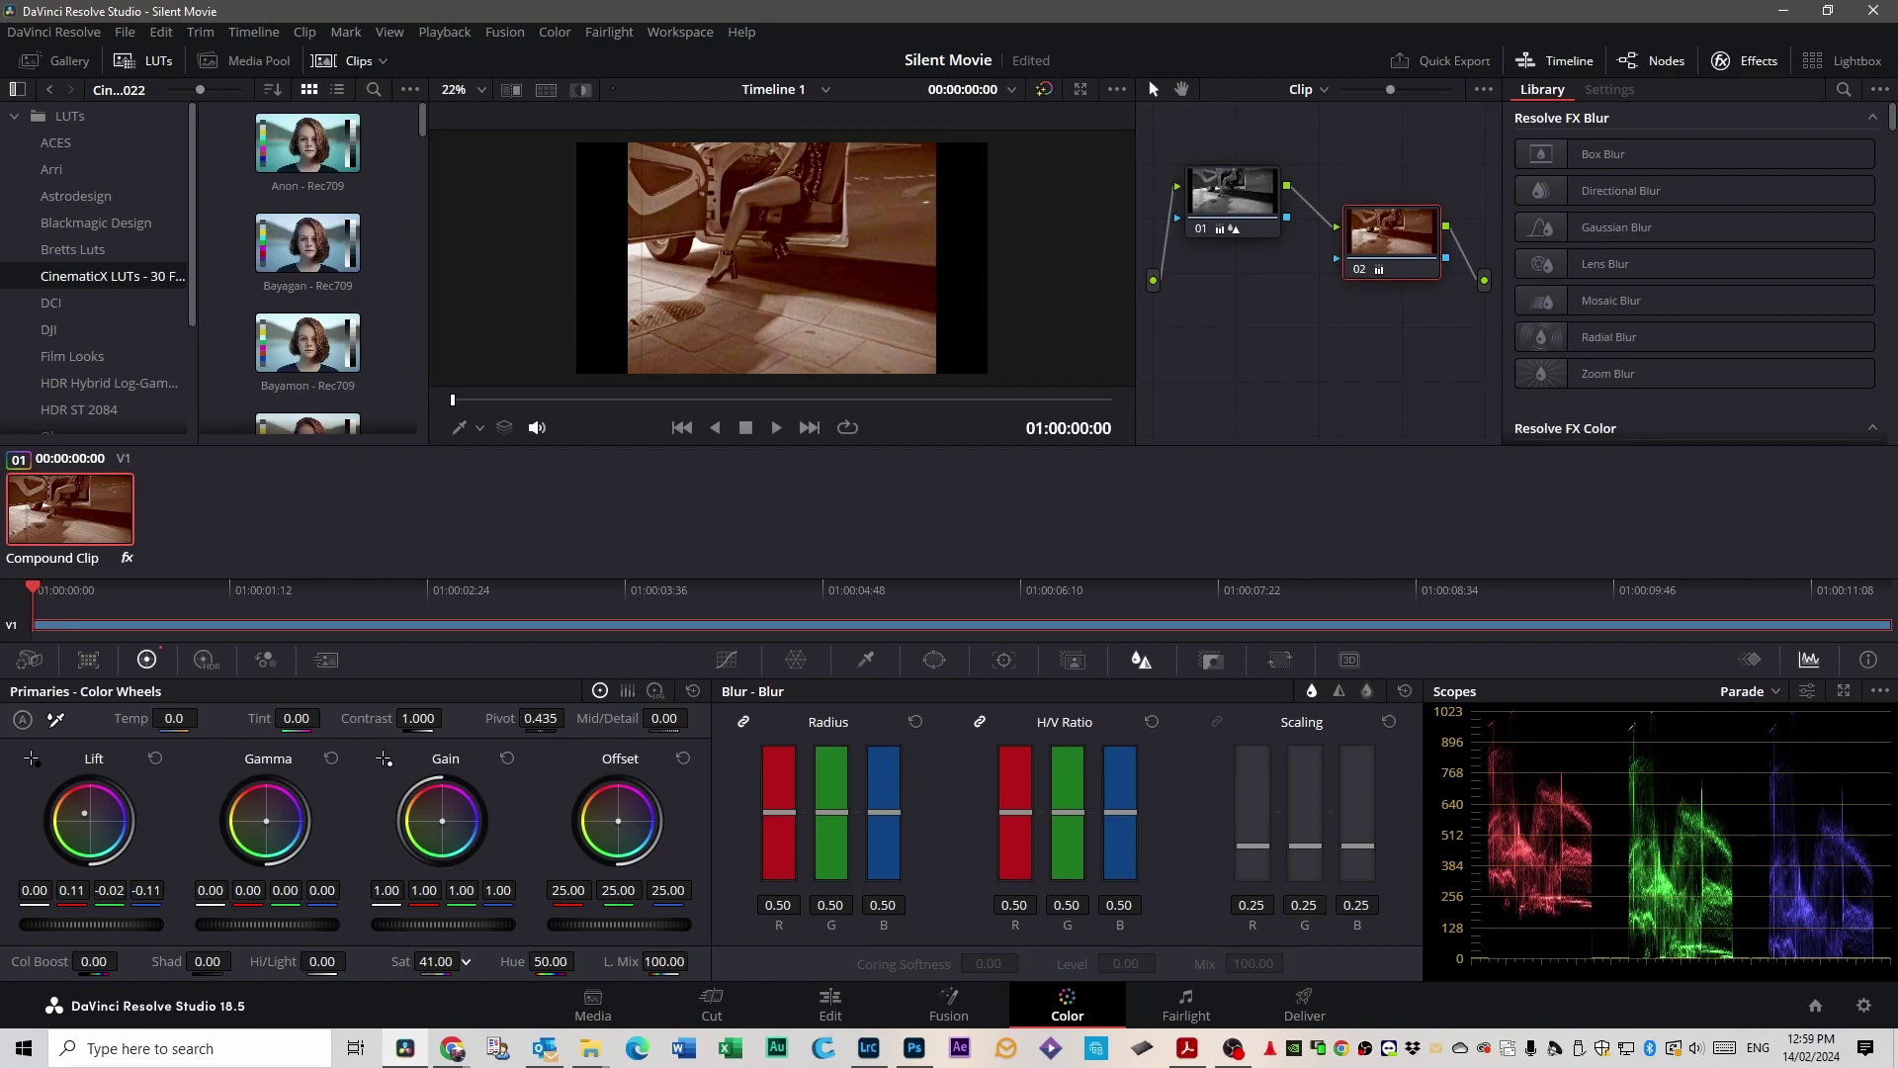
pyautogui.click(828, 1006)
pyautogui.press('space')
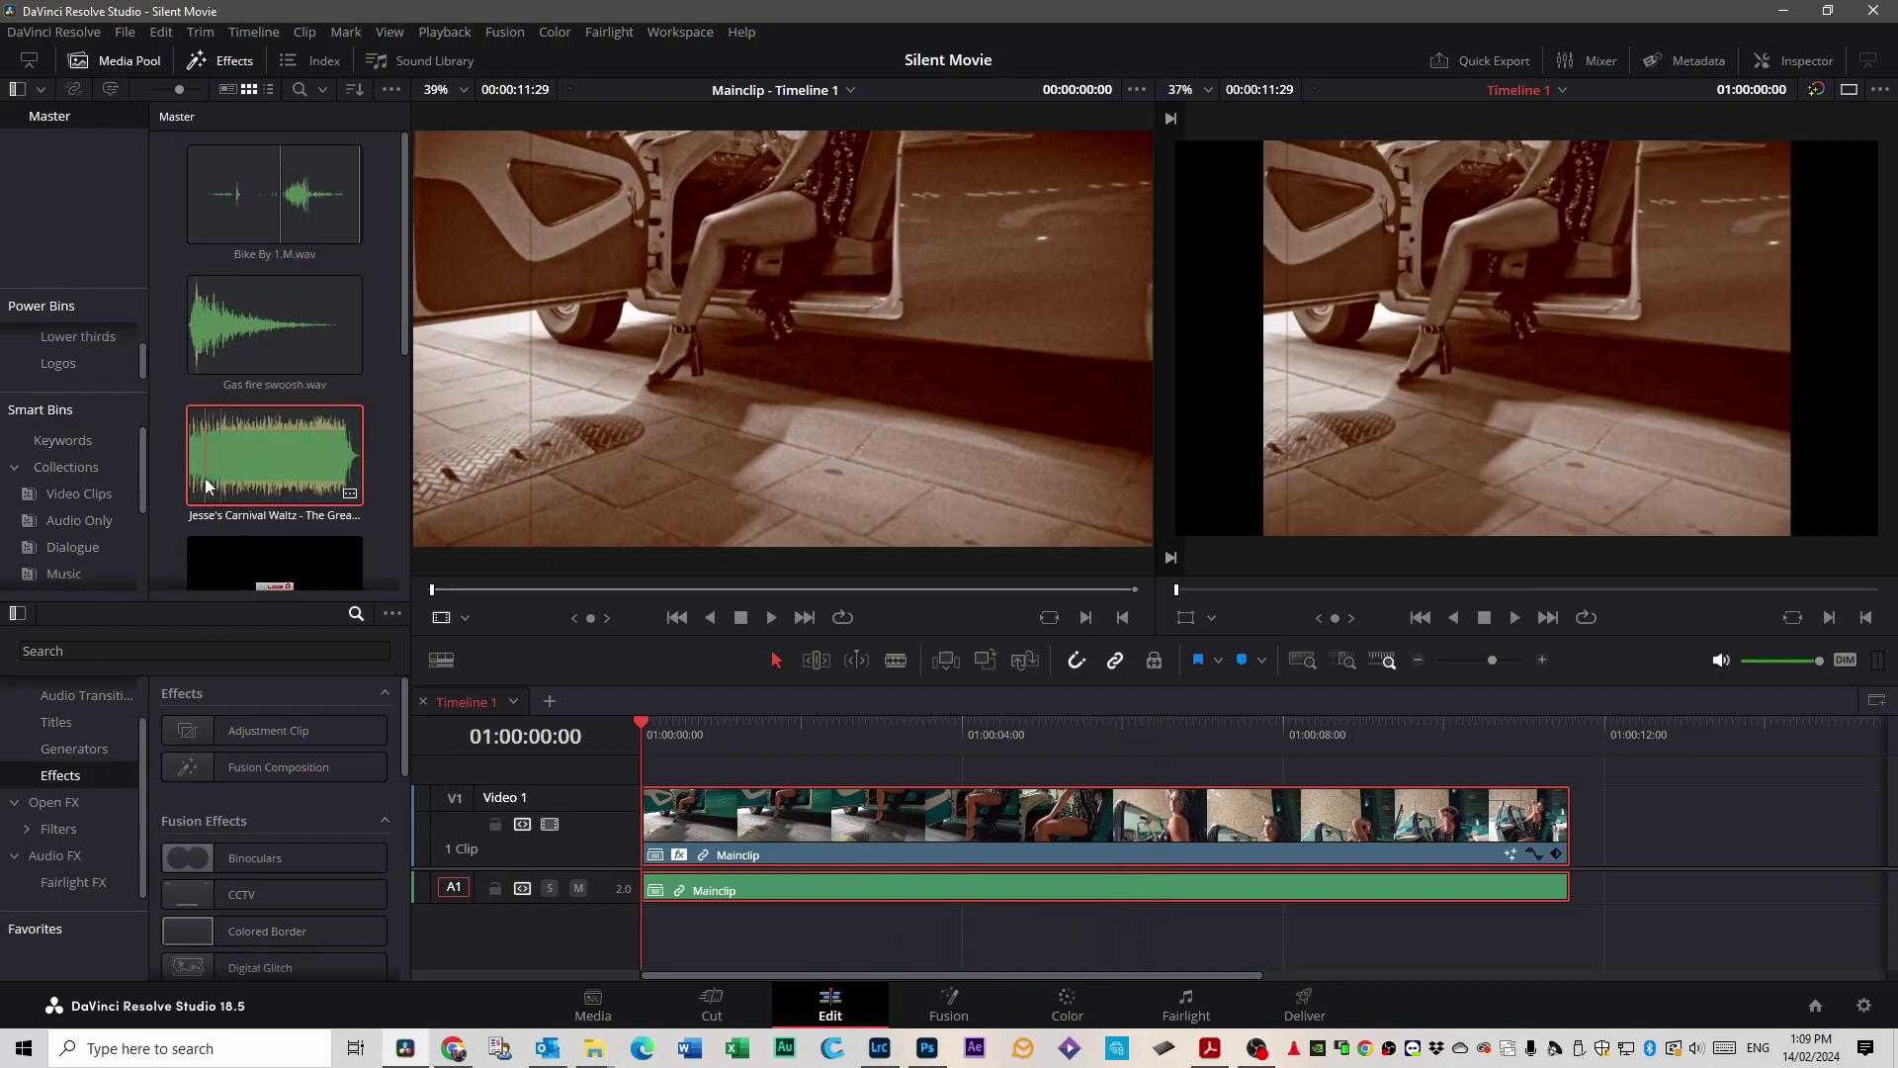
# Place Jesse's Carnival Waltz on track A2, trim it to Mainclip's end, and play.
pyautogui.moveTo(279, 466); pyautogui.dragTo(652, 936)
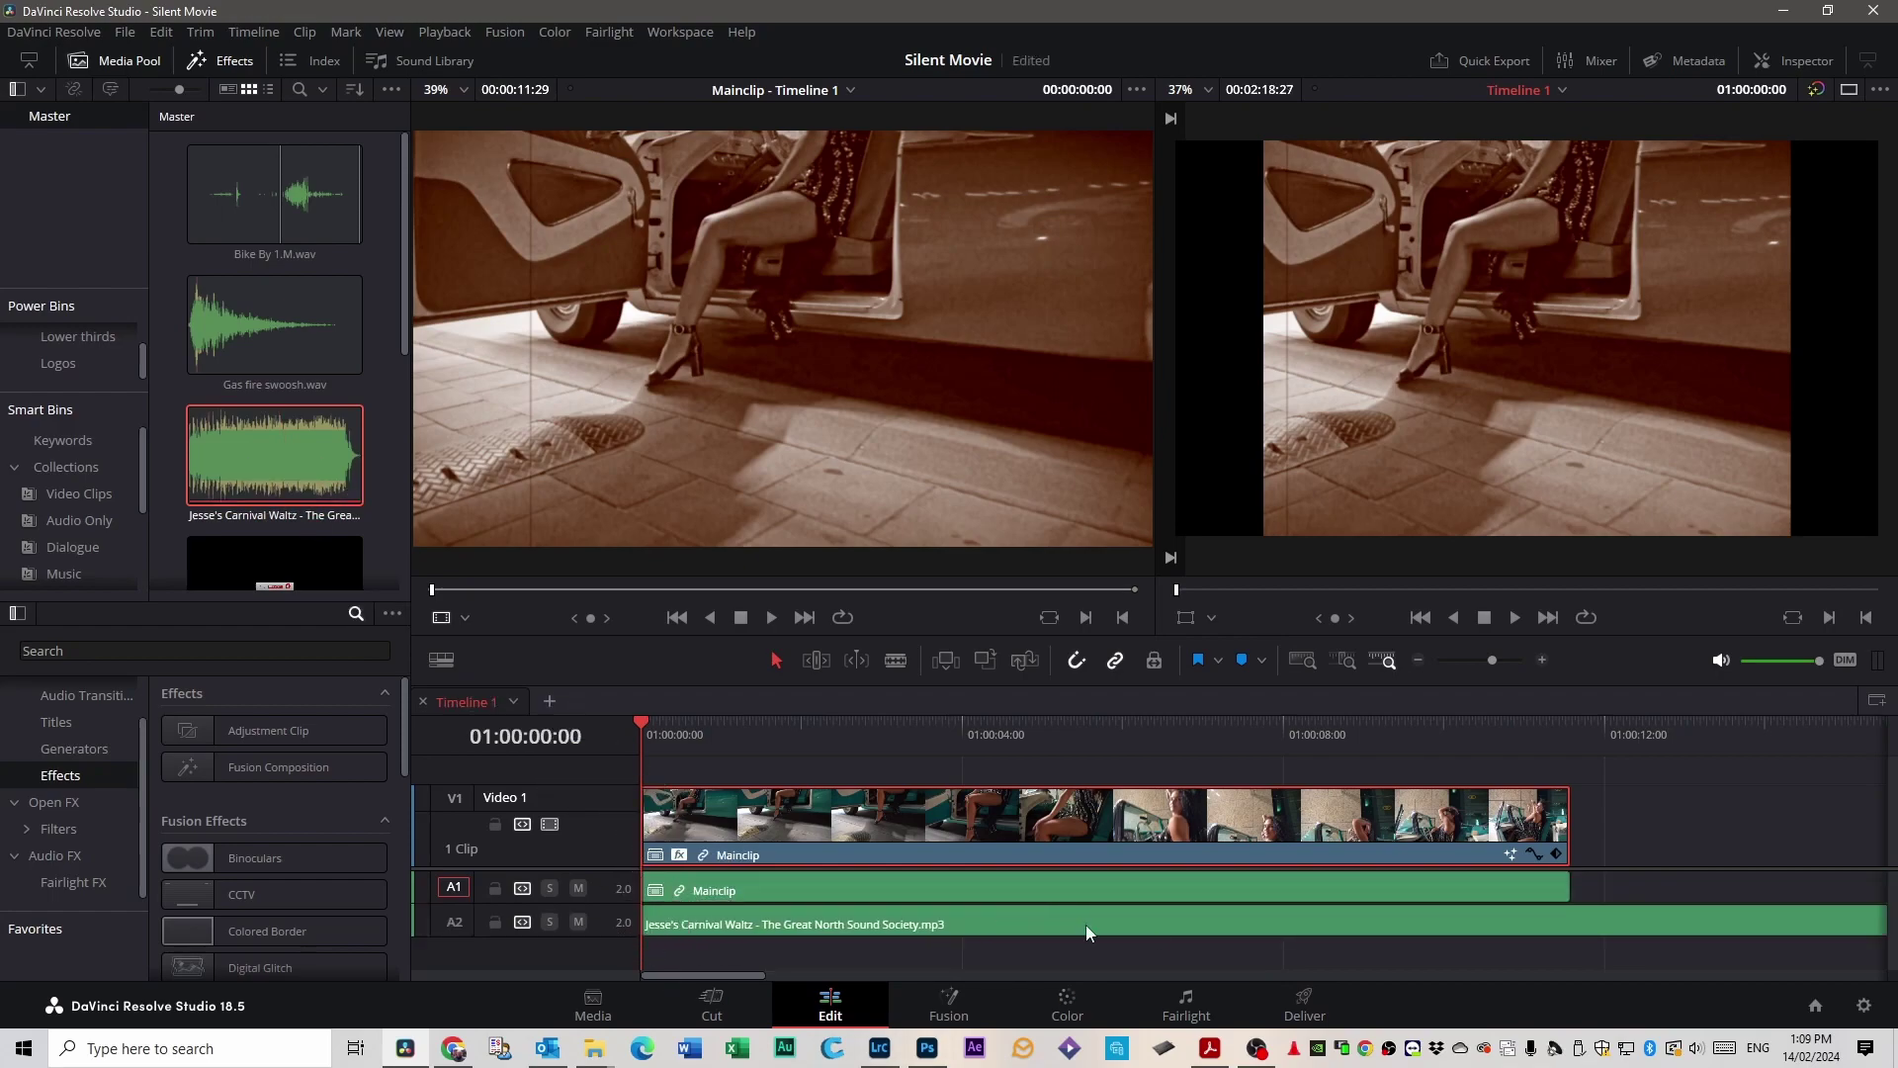
pyautogui.moveTo(1883, 924); pyautogui.dragTo(1566, 924)
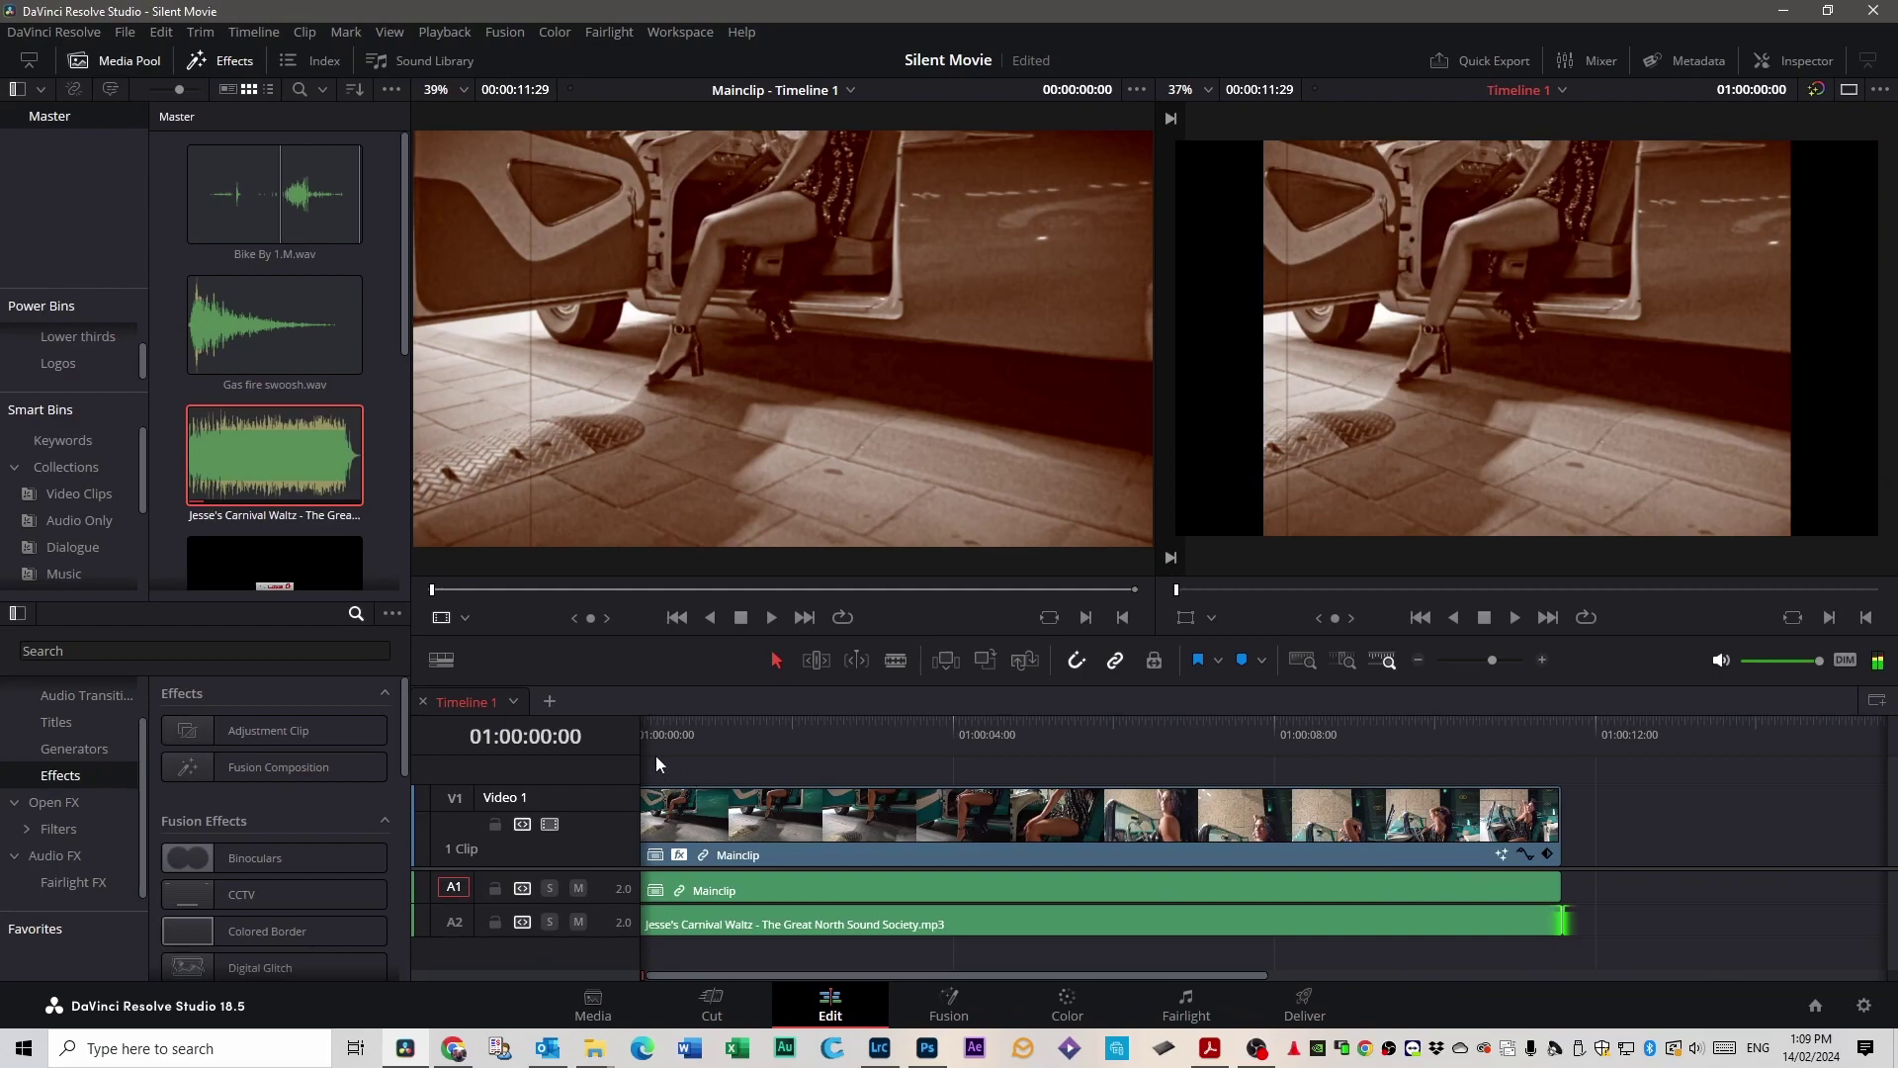
pyautogui.moveTo(746, 973); pyautogui.dragTo(737, 973)
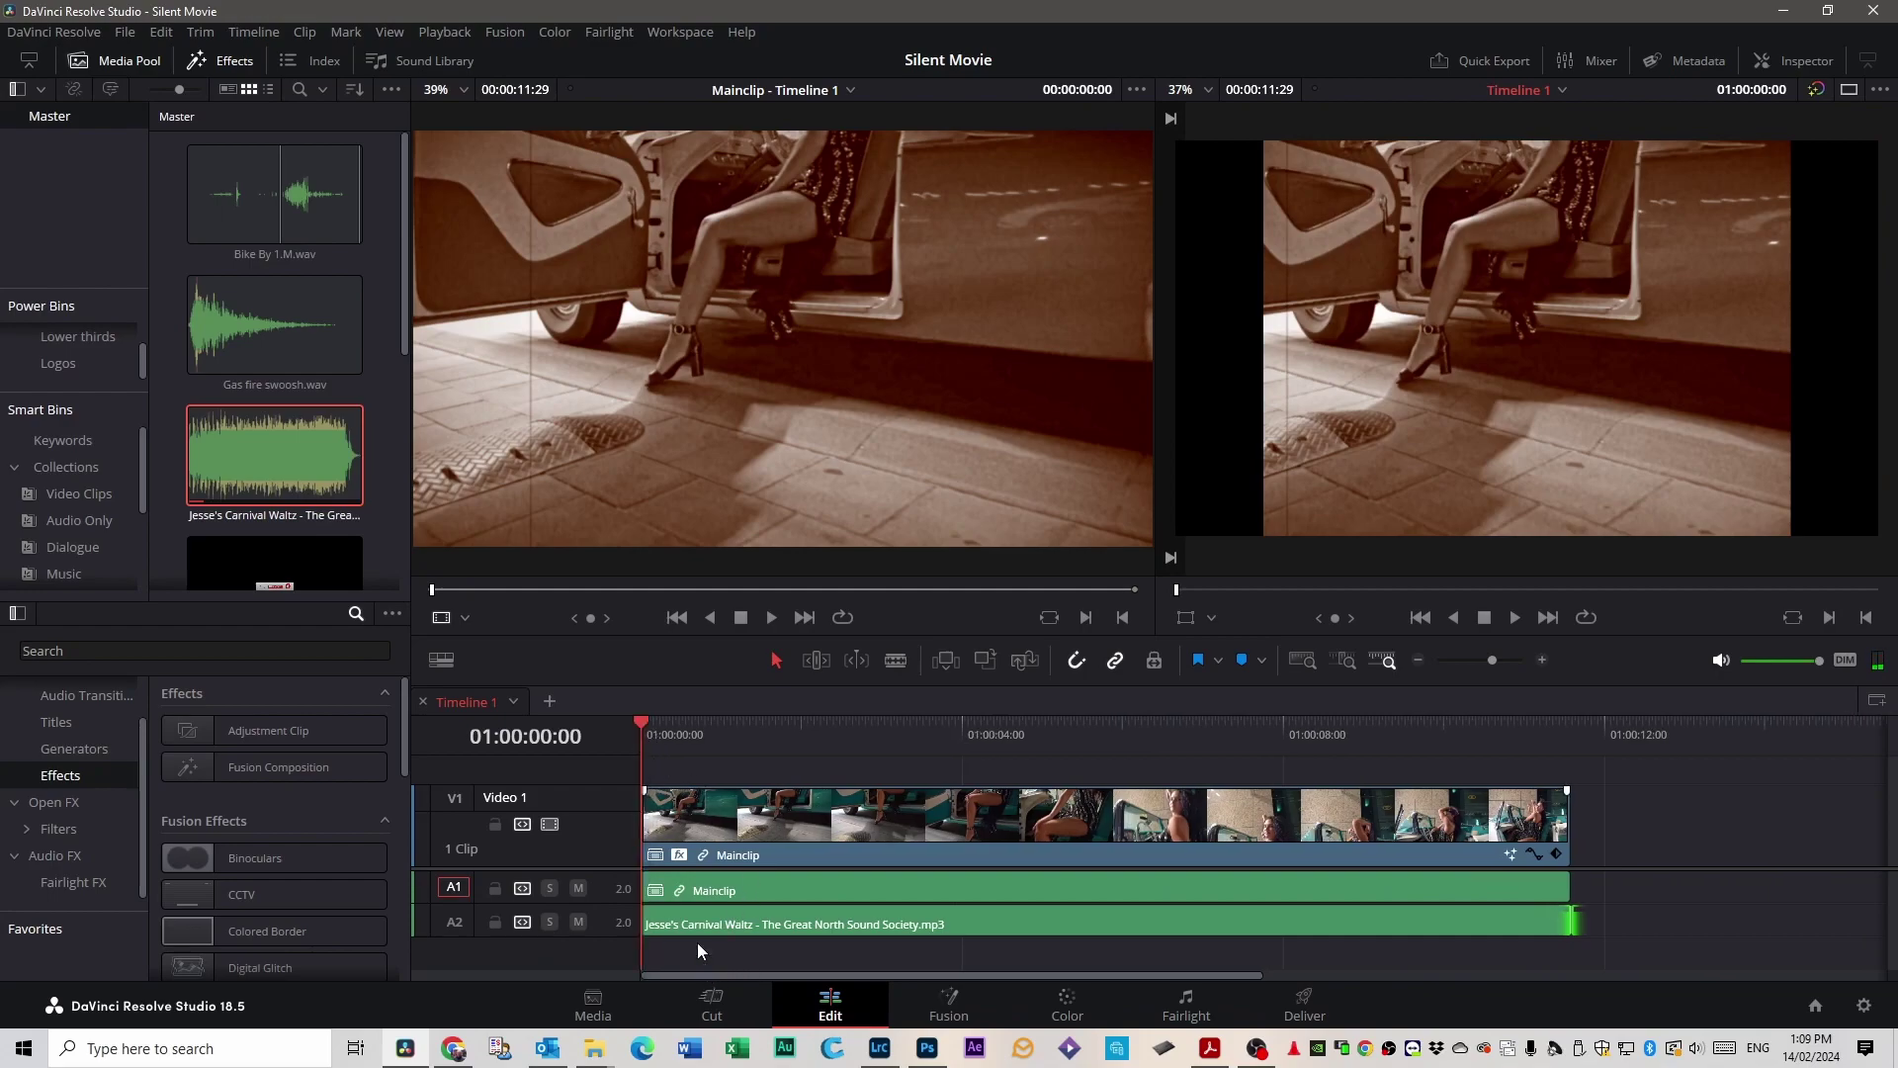
pyautogui.press('space')
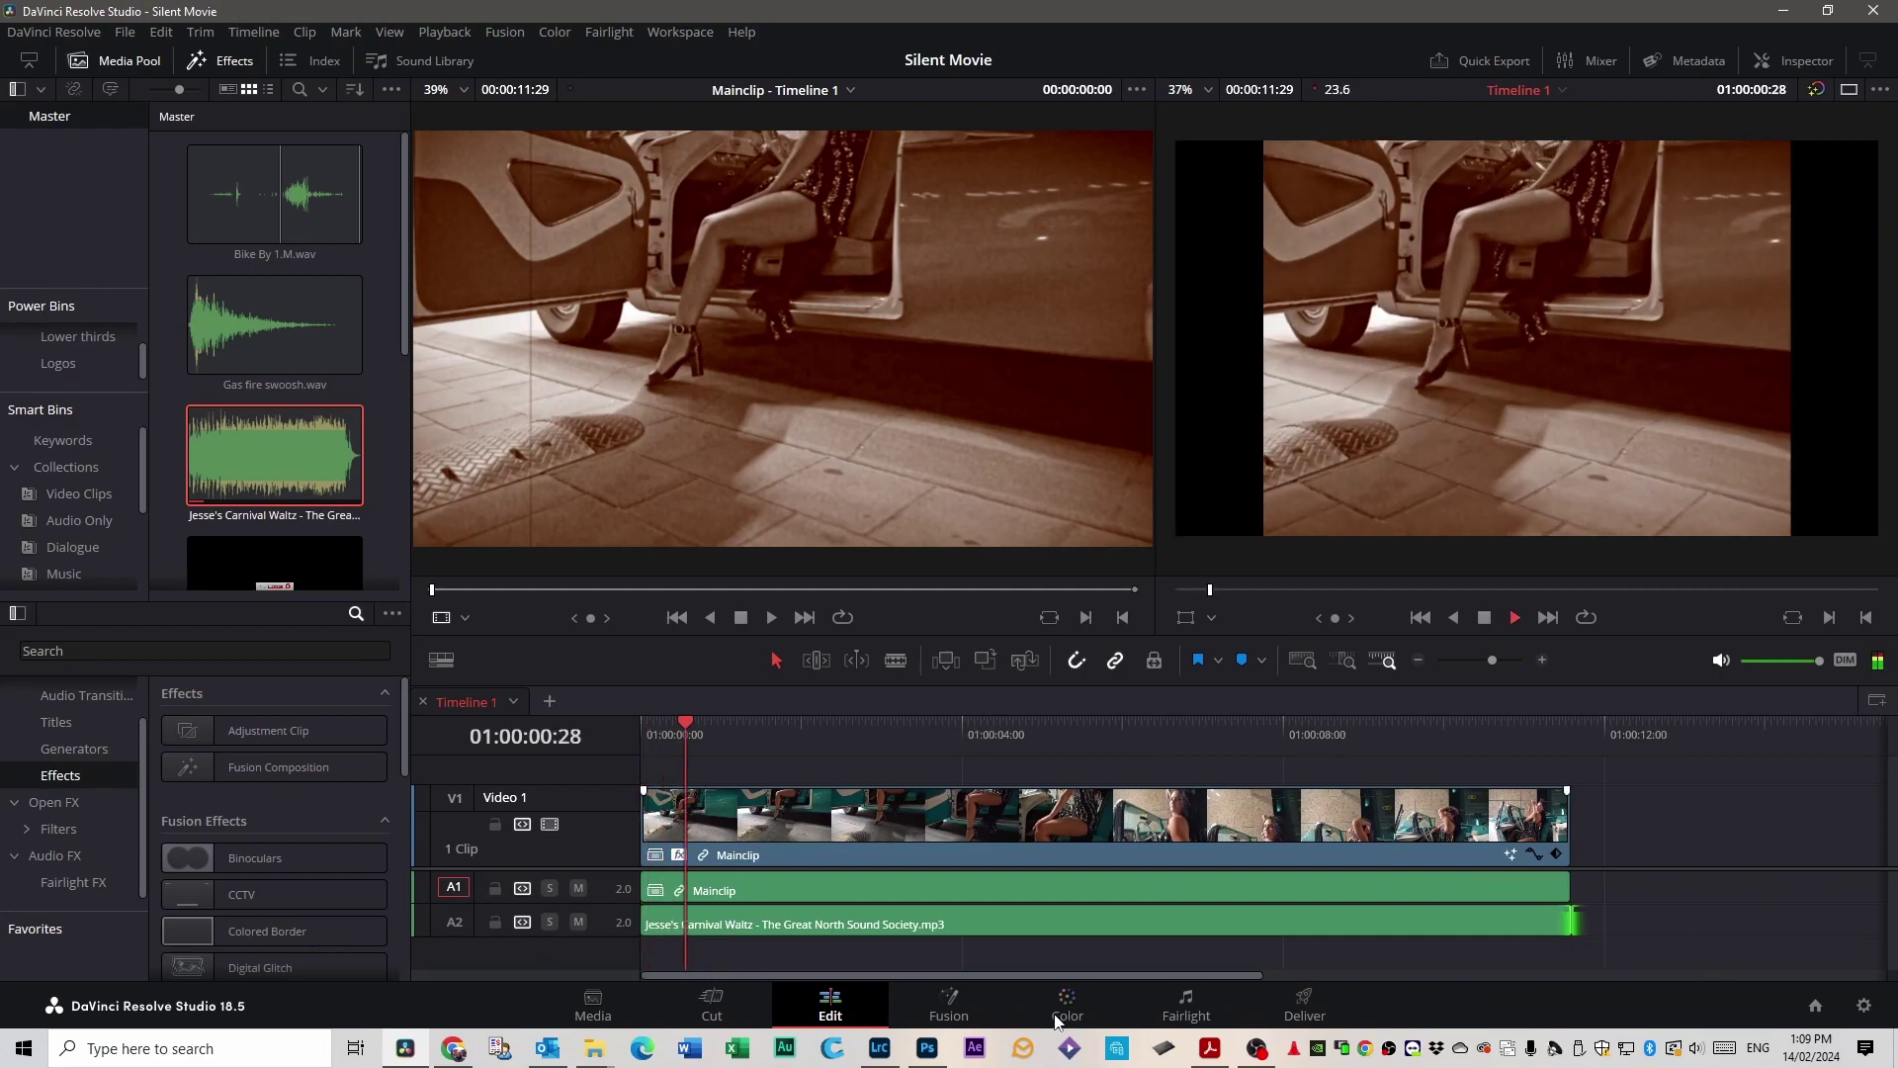